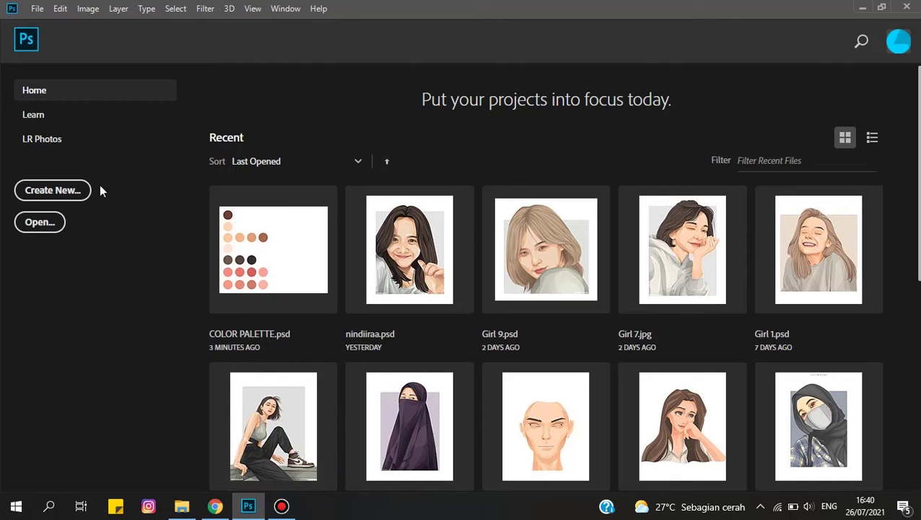
- Create a new 1080 × 1350 px, 300 ppi RGB portrait document
left_click(63, 191)
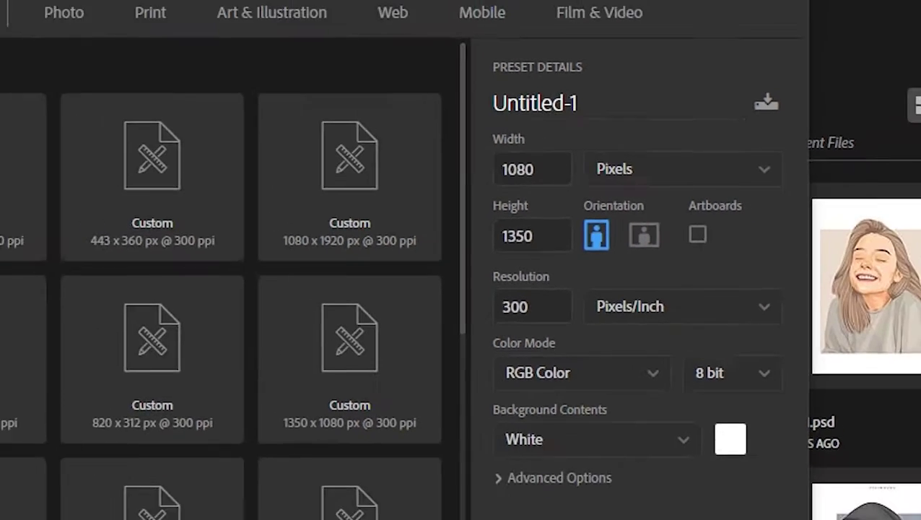
left_click(684, 462)
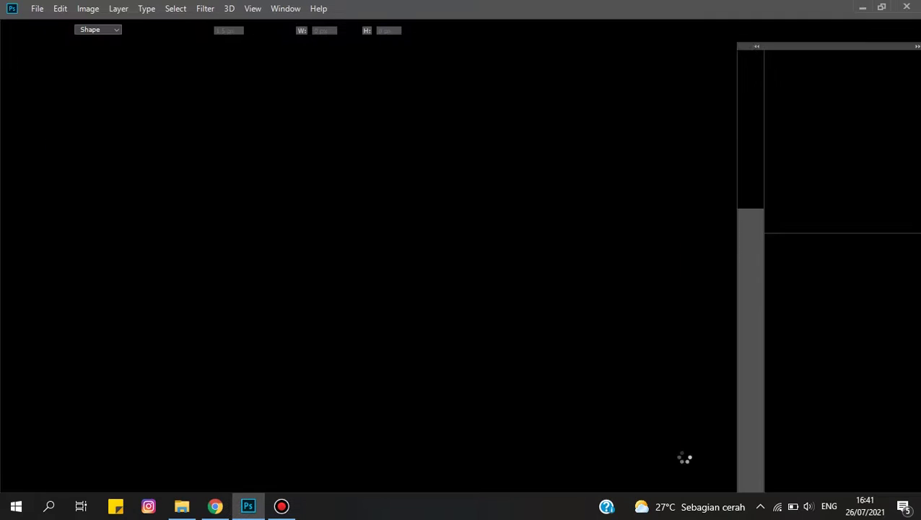
- Drag the portrait photo from Downloads onto the canvas, shrink it to fit, and centre it
left_click(182, 506)
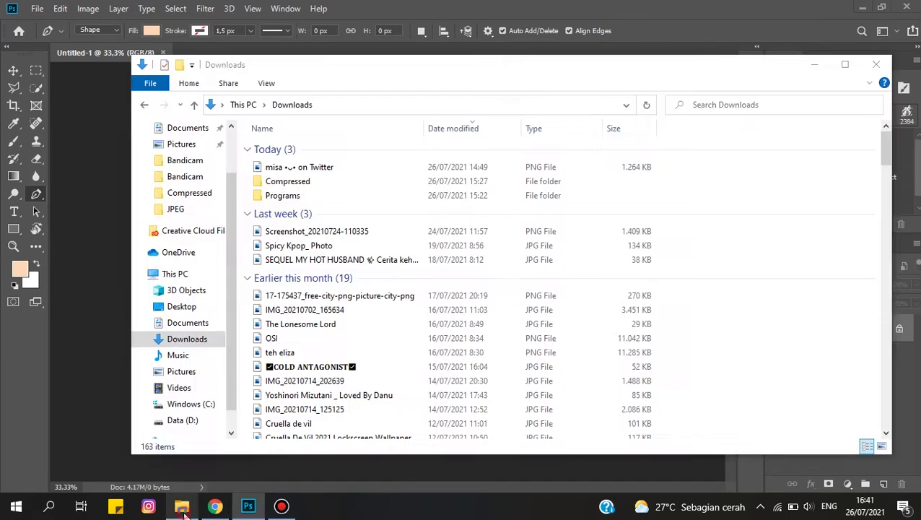
mouse_move(298, 168)
left_mouse_down()
mouse_move(100, 181)
mouse_move(379, 238)
left_mouse_up()
left_click_drag(393, 121, 390, 148)
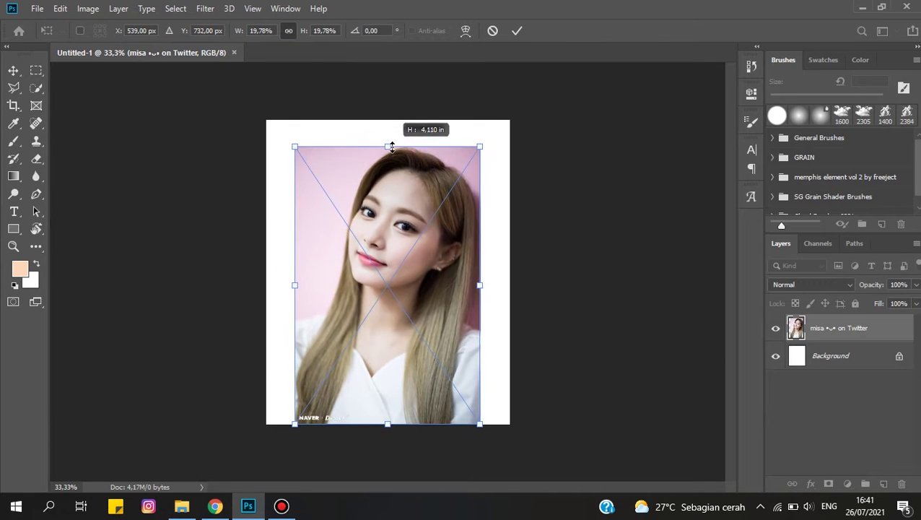
left_click_drag(389, 312, 392, 300)
left_click(516, 31)
- Open COLOR PALETTE.psd from recent files and set the Pen tool to Shape mode
key("p")
left_click(36, 8)
mouse_move(63, 88)
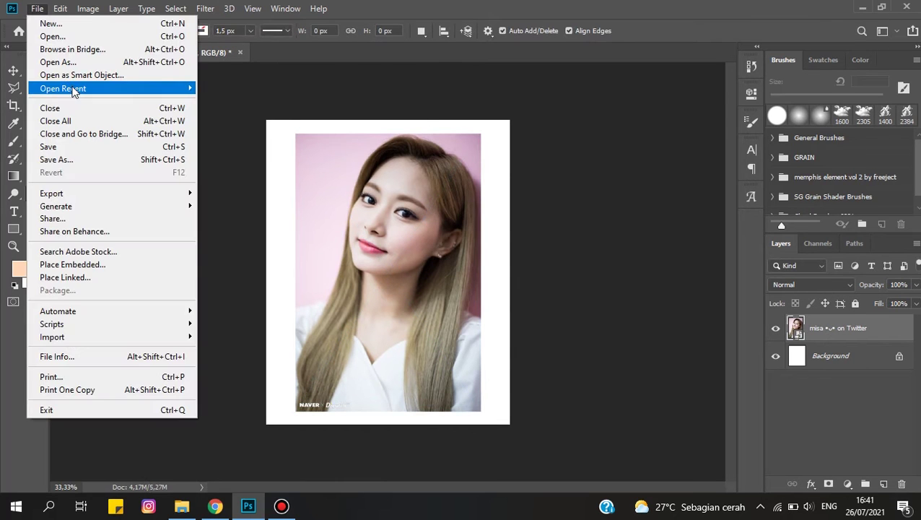
left_click(236, 88)
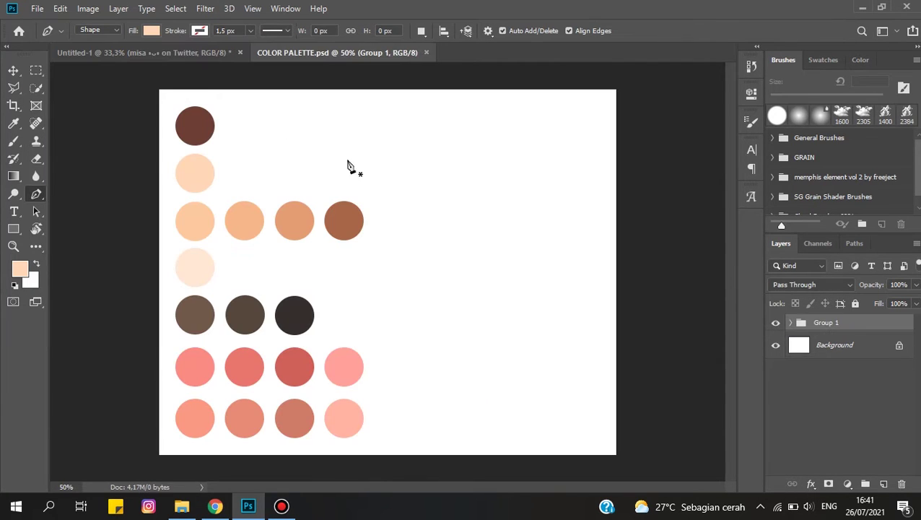
left_click(135, 55)
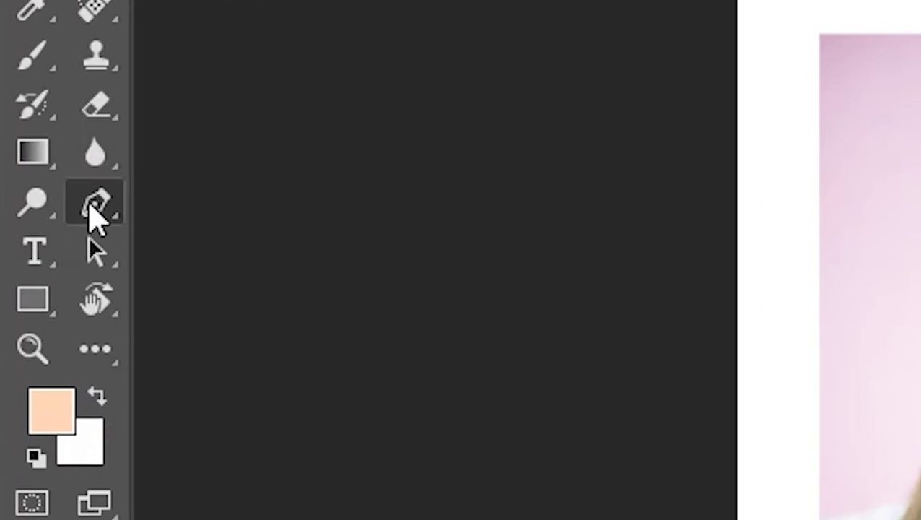
left_click(36, 194)
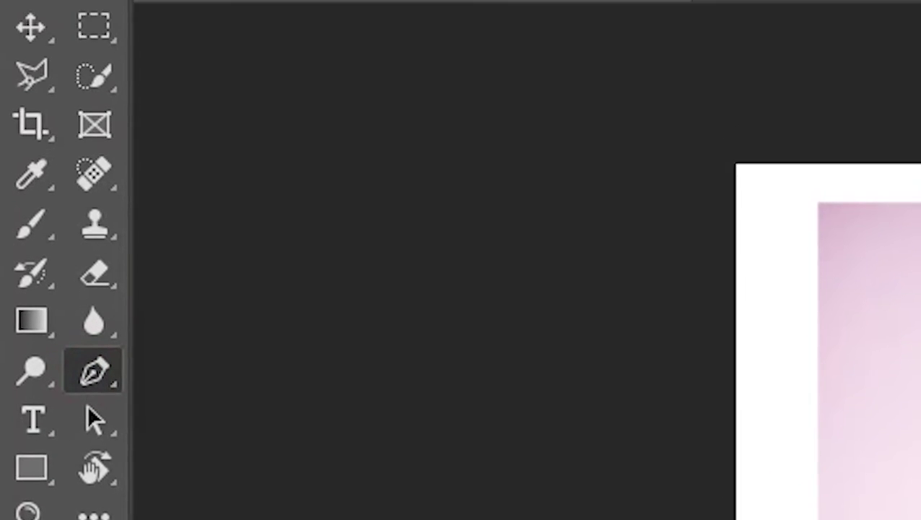
left_click(274, 88)
left_click(270, 115)
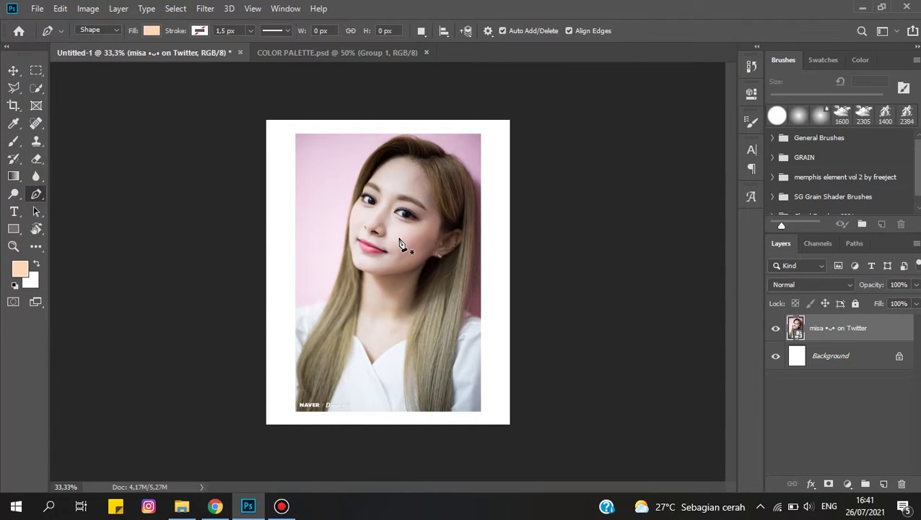
- Sample peach ffd7b8 from the palette as foreground, then add a new layer beneath the photo
left_click(303, 52)
left_click(19, 268)
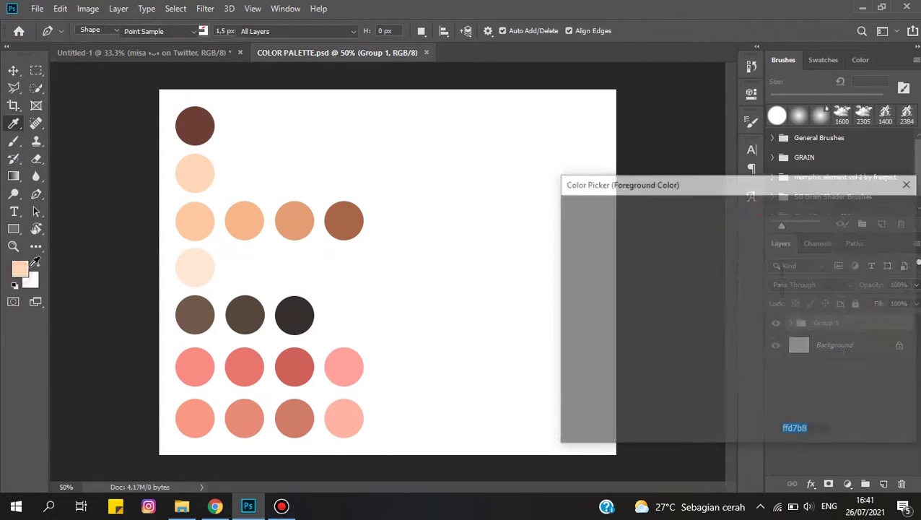
left_click(874, 210)
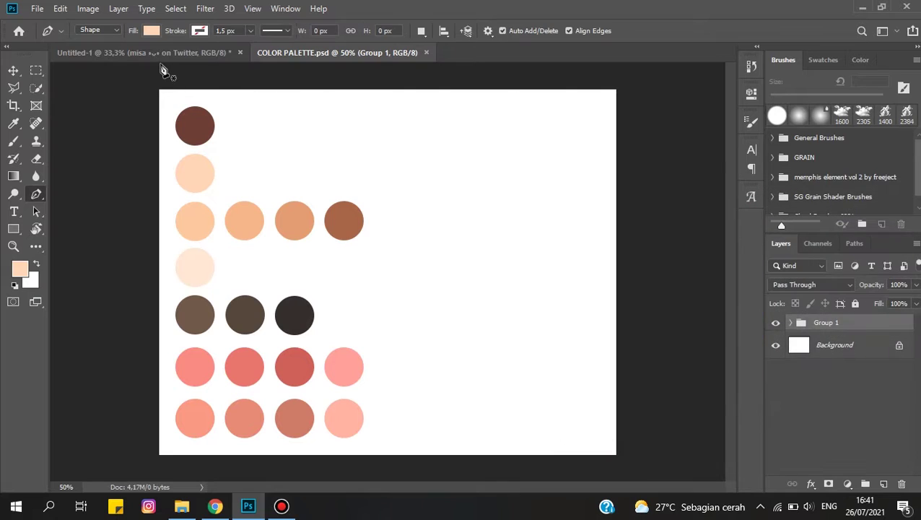
left_click(154, 54)
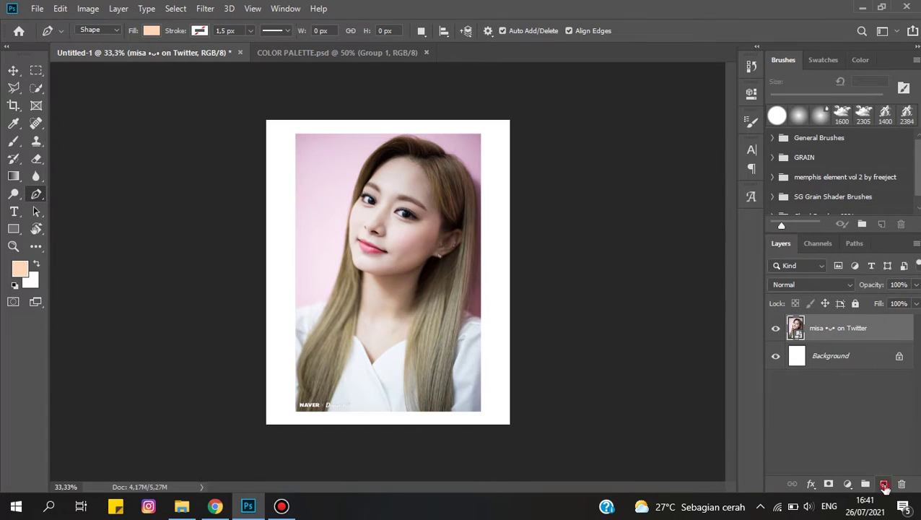
left_click(883, 485)
left_click_drag(842, 330, 823, 359)
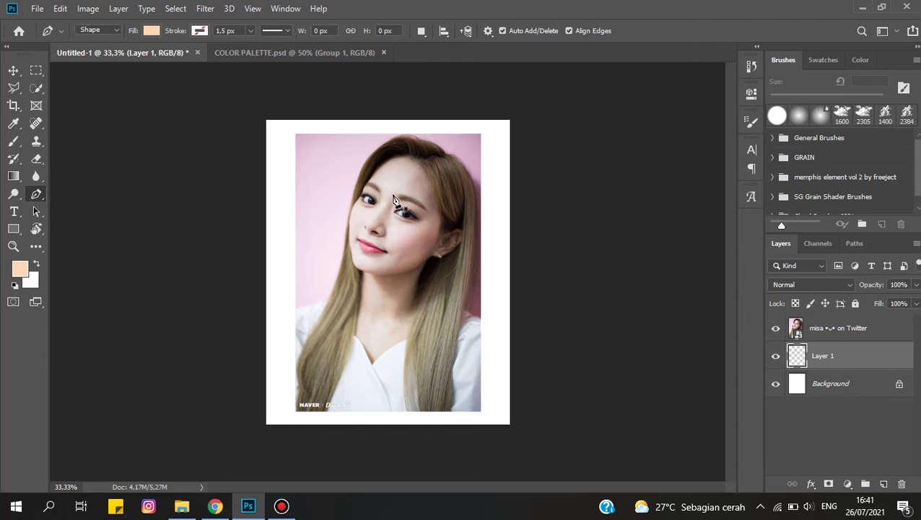
- Trace the face outline from the hairline past the eye, cheek and jaw to the chin
scroll(404, 161, "up", 4)
left_click_drag(426, 172, 488, 135)
left_click(504, 194)
left_click(434, 195)
mouse_move(374, 231)
left_mouse_down()
mouse_move(483, 158)
mouse_move(409, 309)
left_mouse_up()
left_click(351, 296)
left_click(330, 354)
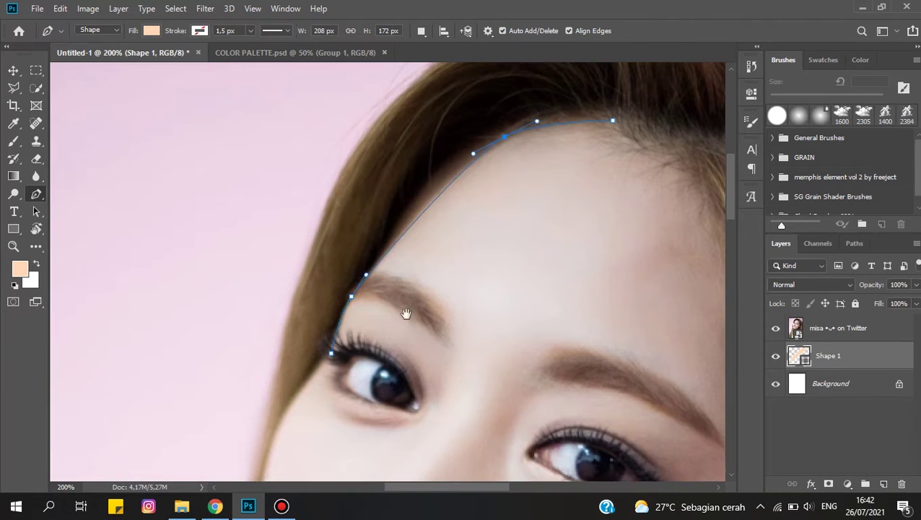
scroll(446, 169, "down", 3)
left_click(411, 274)
scroll(455, 181, "down", 3)
scroll(456, 295, "up", 1)
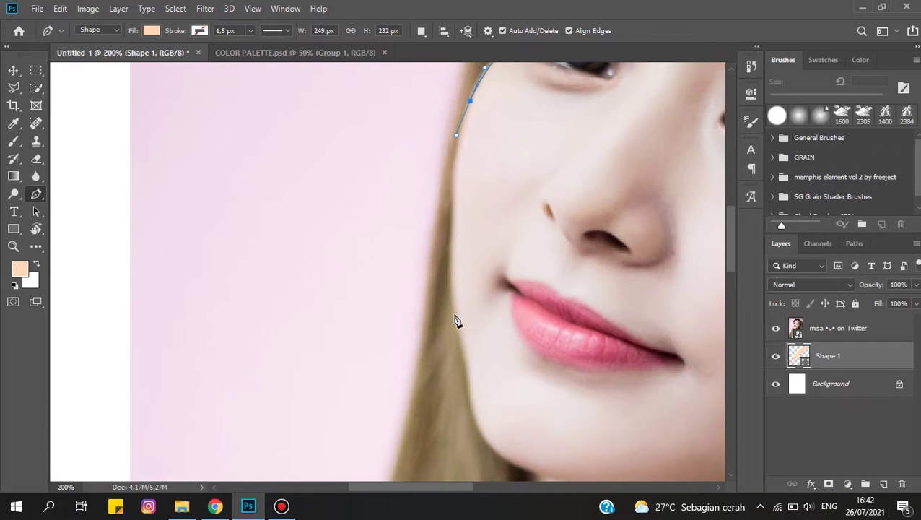
left_click_drag(453, 281, 462, 347)
scroll(455, 326, "down", 3)
left_click(439, 271)
left_click(499, 360)
- Continue the outline down the neck to the neckline and back up its right side
scroll(498, 361, "down", 2)
scroll(462, 340, "down", 2)
scroll(463, 318, "down", 2)
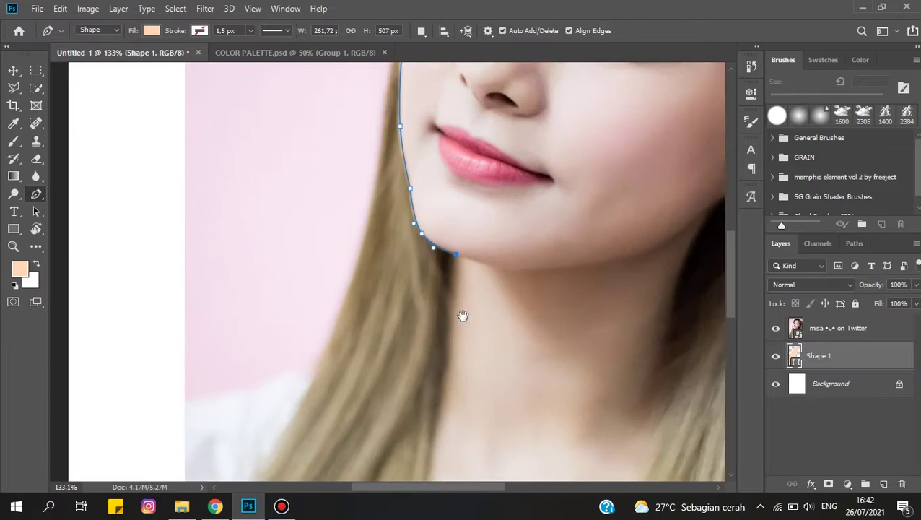
scroll(477, 346, "left", 2)
left_click(491, 377)
scroll(523, 193, "down", 3)
scroll(535, 372, "up", 2)
scroll(535, 373, "right", 2)
left_click(415, 261)
left_click(455, 348)
left_click_drag(548, 260, 600, 233)
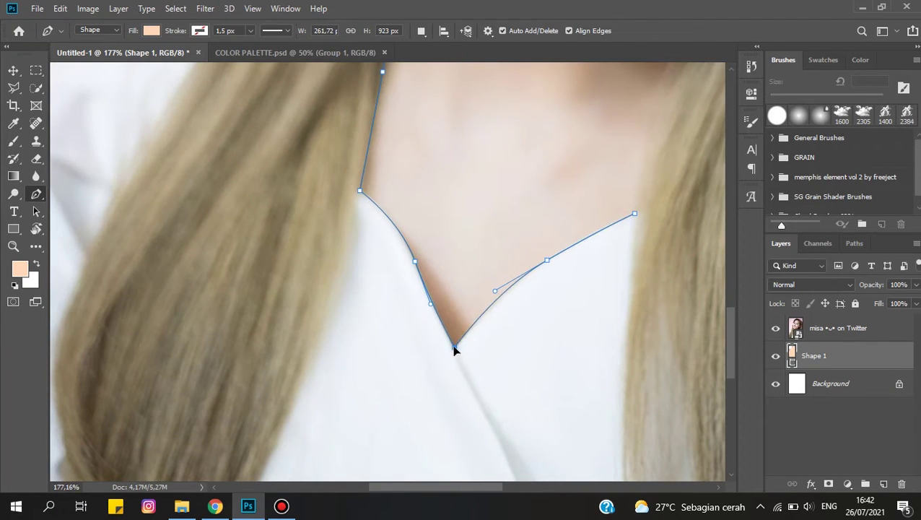
scroll(455, 349, "down", 1)
scroll(491, 332, "up", 3)
scroll(518, 320, "right", 2)
scroll(535, 340, "up", 3)
left_click(528, 333)
scroll(533, 382, "up", 2)
scroll(533, 382, "right", 2)
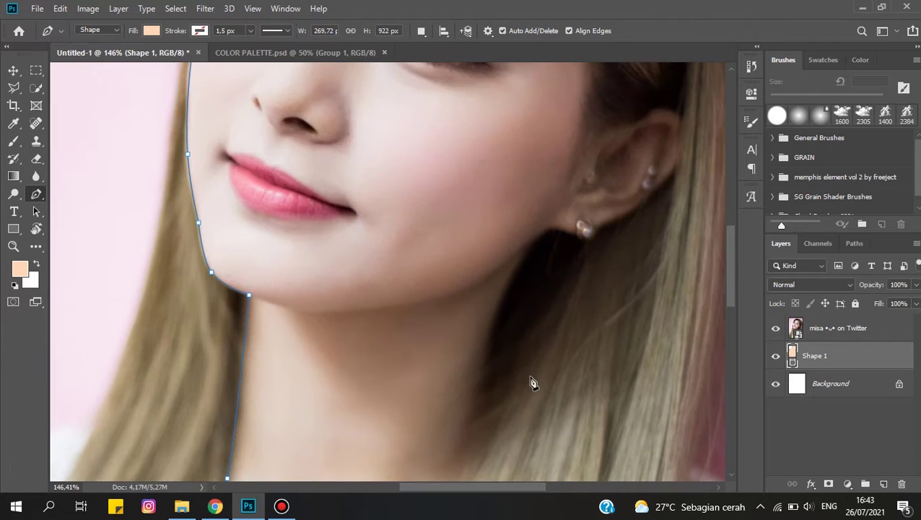
scroll(520, 412, "down", 1)
scroll(523, 275, "down", 1)
scroll(524, 275, "down", 2)
scroll(534, 319, "up", 1)
left_click(555, 164)
- Carry the outline around the ear and back along the top hairline
scroll(570, 325, "up", 2)
scroll(603, 386, "up", 1)
scroll(610, 346, "left", 1)
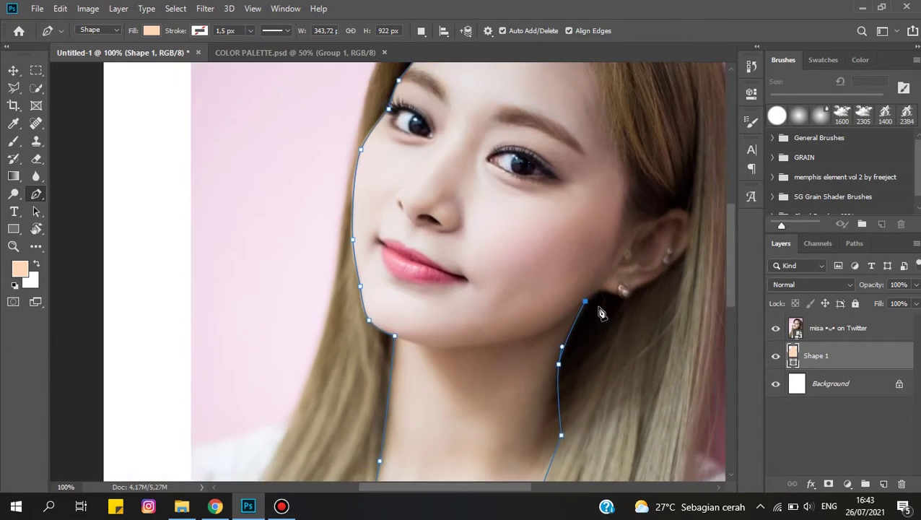
scroll(570, 346, "down", 3)
scroll(549, 381, "right", 2)
scroll(563, 289, "up", 1)
scroll(578, 209, "left", 1)
scroll(535, 303, "up", 2)
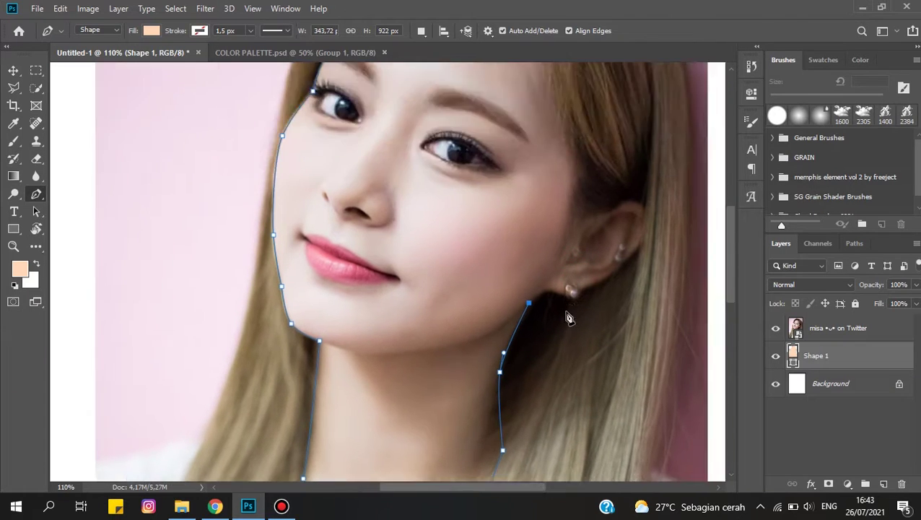
scroll(532, 296, "up", 4)
left_click(532, 286)
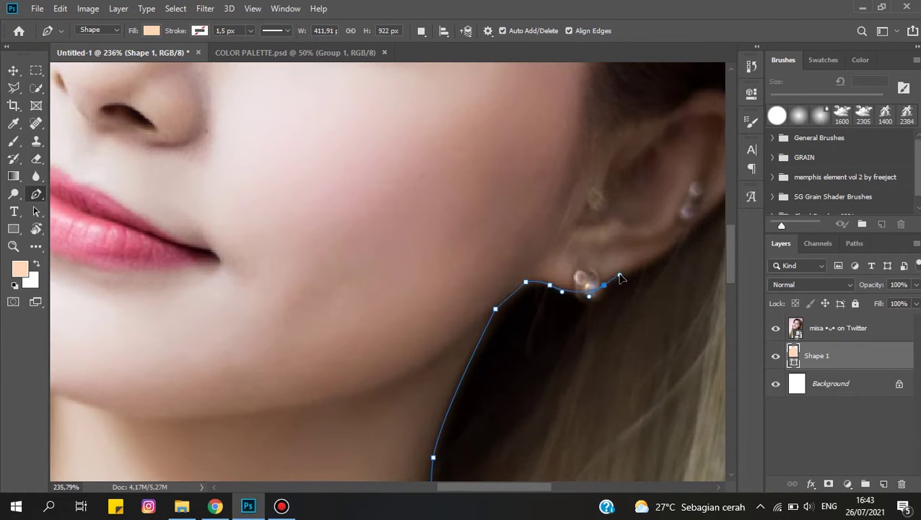
scroll(672, 282, "right", 3)
scroll(526, 296, "up", 1)
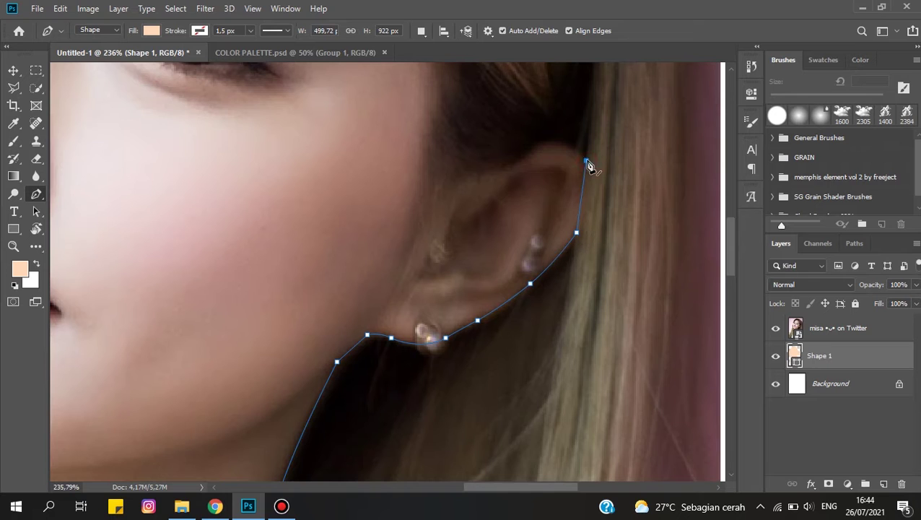
scroll(588, 166, "up", 1)
left_click(542, 197)
scroll(483, 318, "up", 2)
scroll(483, 318, "left", 1)
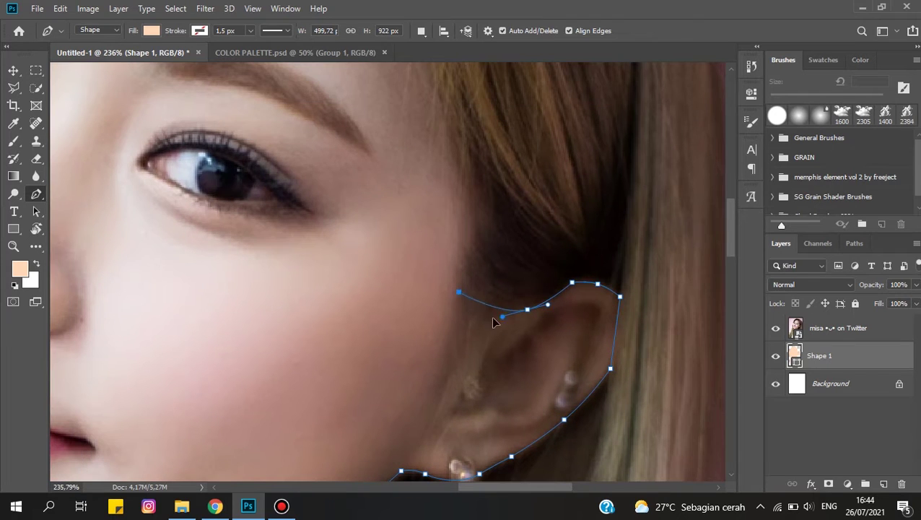
scroll(494, 322, "down", 4)
scroll(556, 319, "up", 2)
scroll(559, 319, "up", 1)
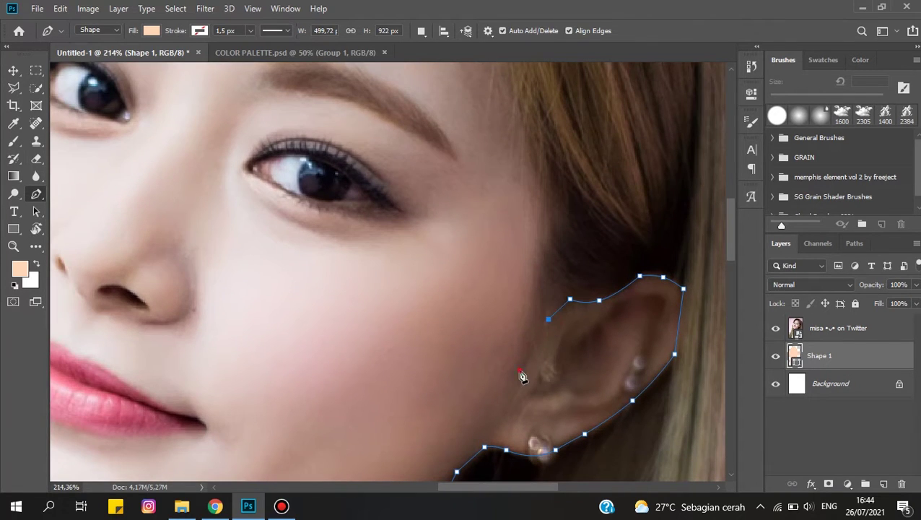
scroll(540, 266, "up", 2)
scroll(548, 325, "up", 2)
left_click(542, 316)
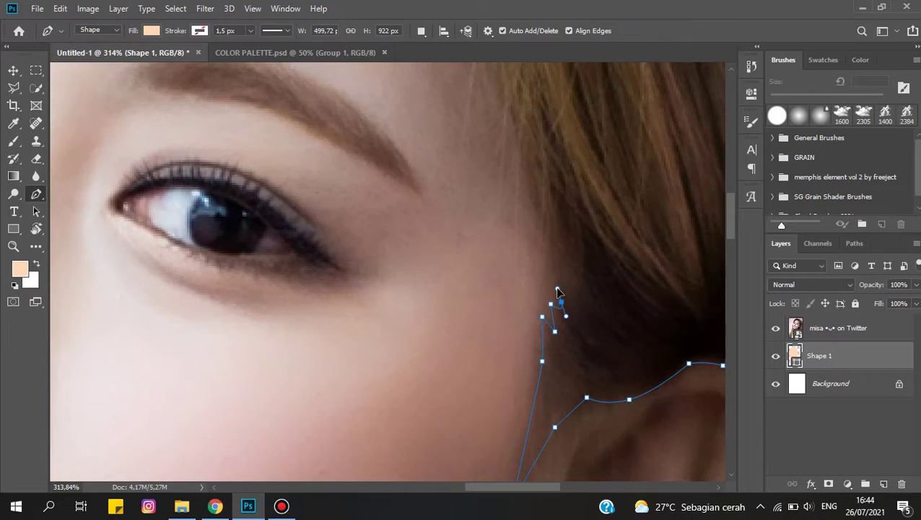
scroll(556, 292, "down", 3)
left_click(553, 258)
scroll(551, 247, "down", 1)
left_click(556, 263)
left_click_drag(563, 281, 605, 374)
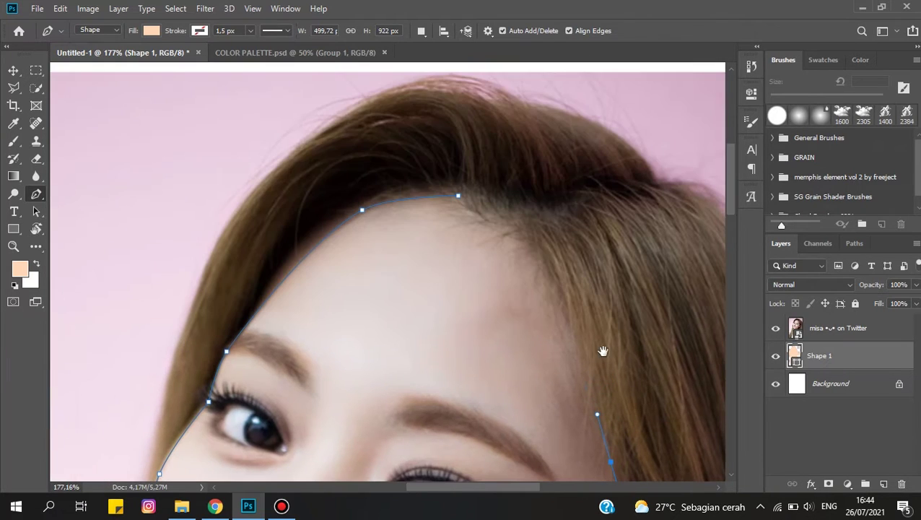
left_click(523, 239)
- Finish the Shape 1 face outline and move it into a new layer group
scroll(549, 267, "up", 2)
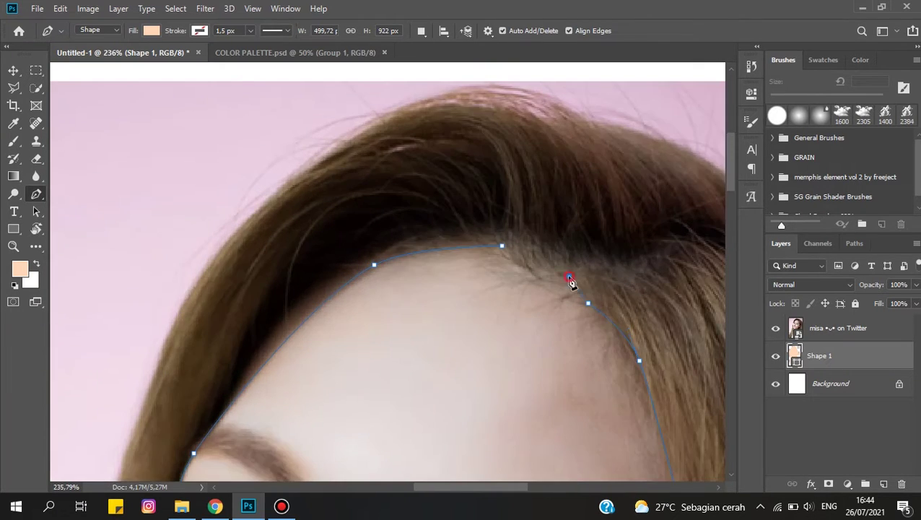
scroll(514, 272, "down", 3)
scroll(614, 304, "up", 3)
scroll(597, 349, "up", 1)
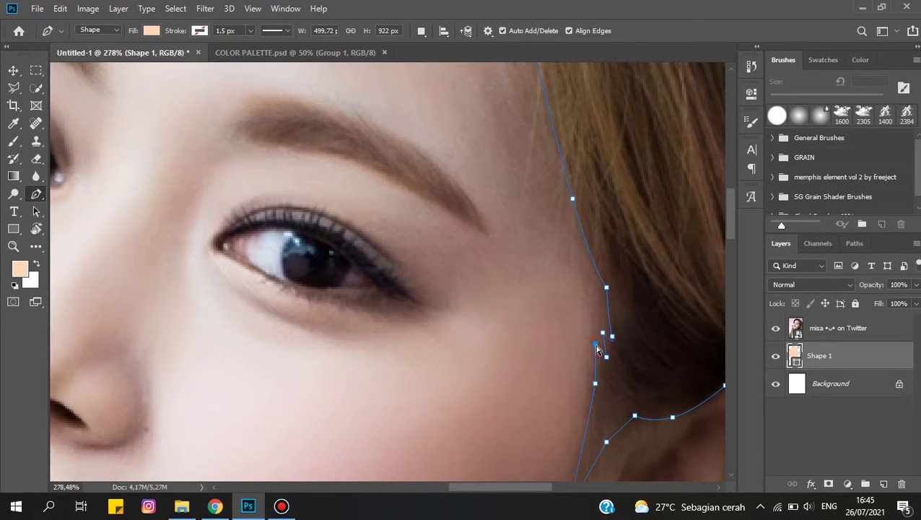
scroll(599, 390, "down", 3)
scroll(582, 362, "down", 2)
scroll(581, 362, "down", 1)
left_click(776, 331)
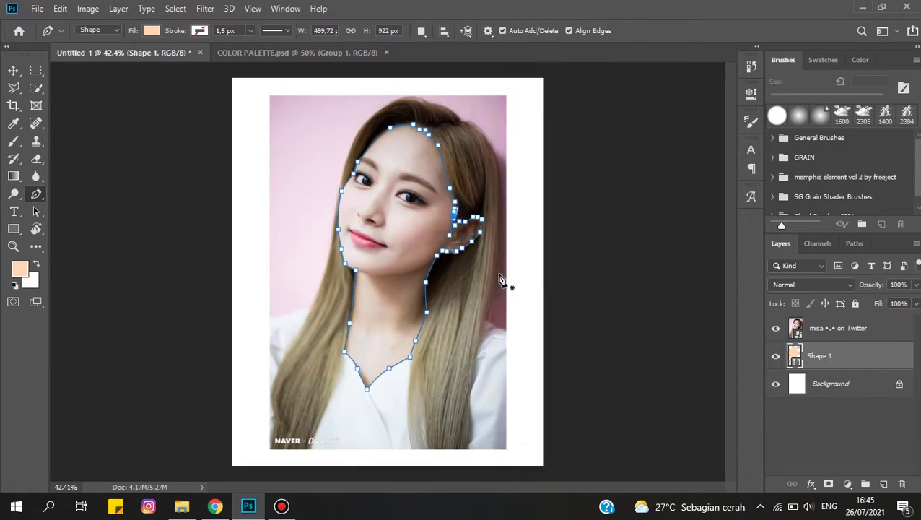
left_click(823, 355)
left_click(866, 484)
left_click_drag(810, 361, 811, 354)
- Rename the group to Skin and collapse it
double_click(827, 350)
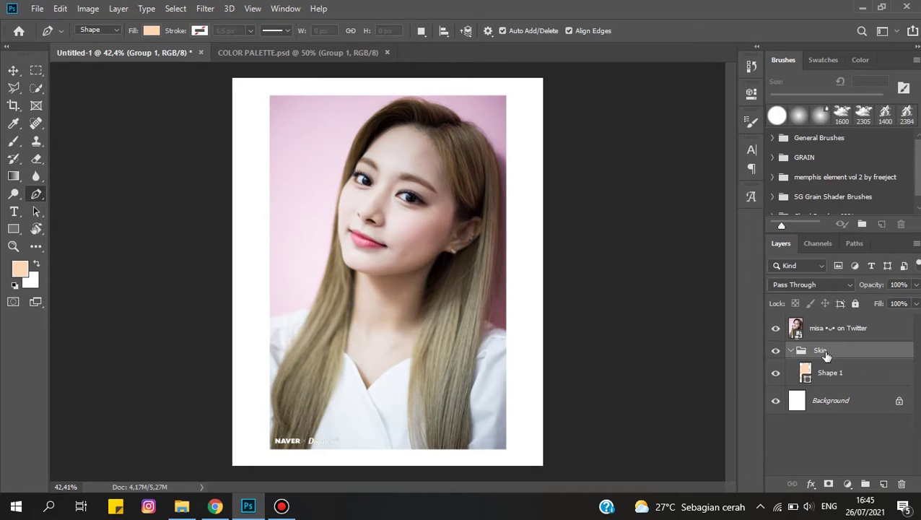
key("Return")
left_click(791, 350)
- Sample the peach colour from COLOR PALETTE as the foreground colour
left_click(299, 50)
left_click(24, 273)
left_click(209, 220)
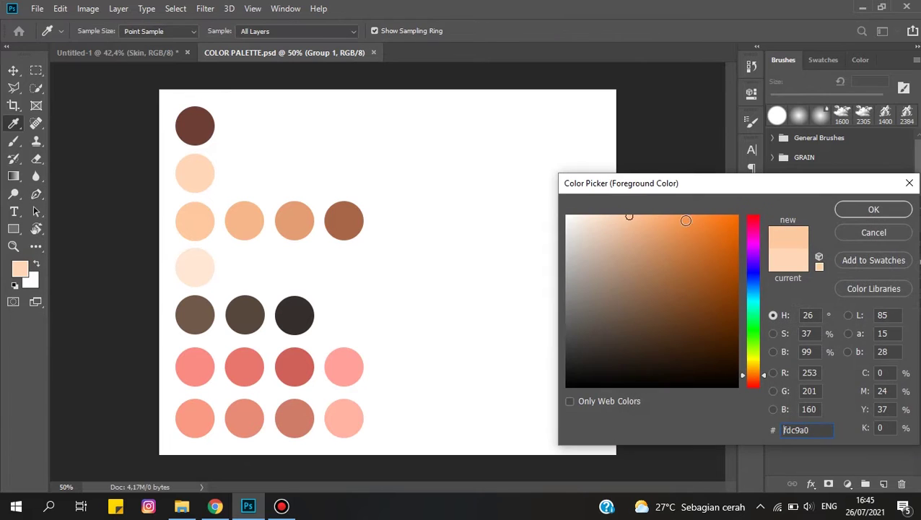
left_click(874, 208)
left_click(164, 51)
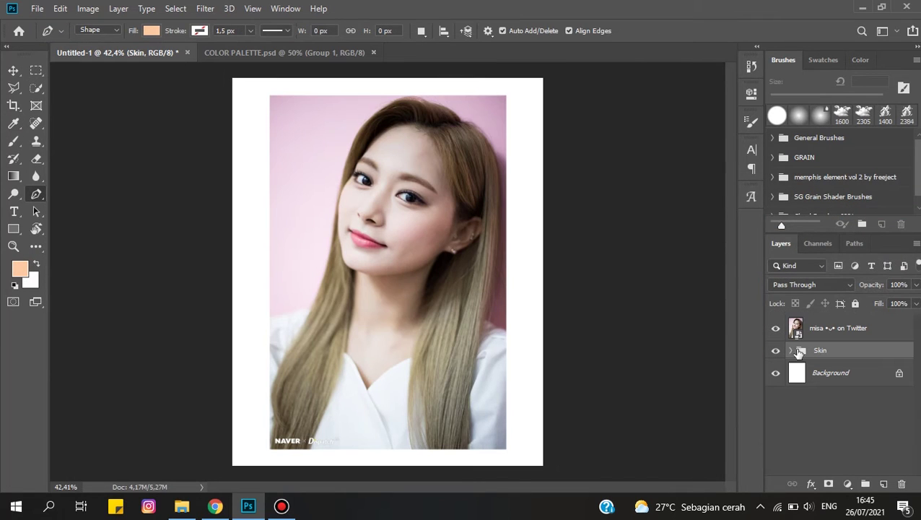
- Add a new layer above Shape 1 in Skin and clip it to the face shape
left_click(791, 352)
left_click(836, 376)
left_click(884, 484)
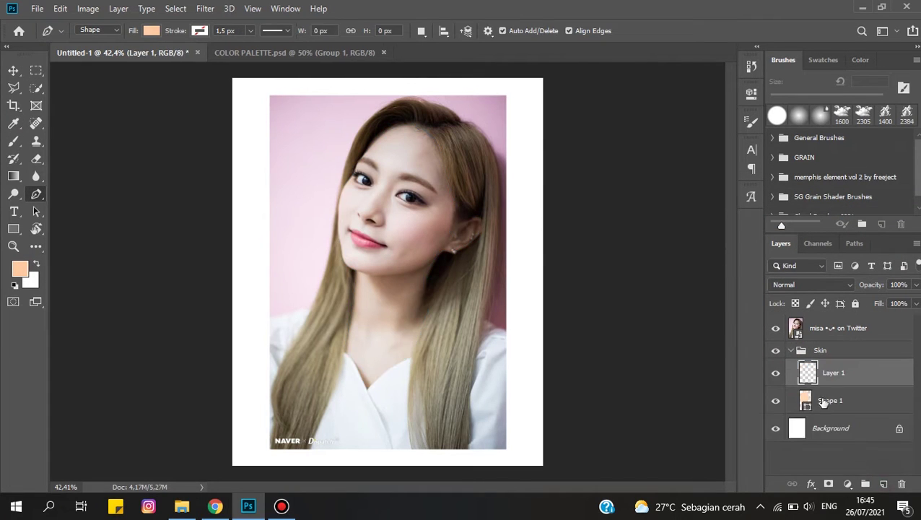
key("ctrl+alt+g")
scroll(398, 150, "up", 3)
scroll(411, 211, "down", 1)
scroll(487, 197, "up", 2)
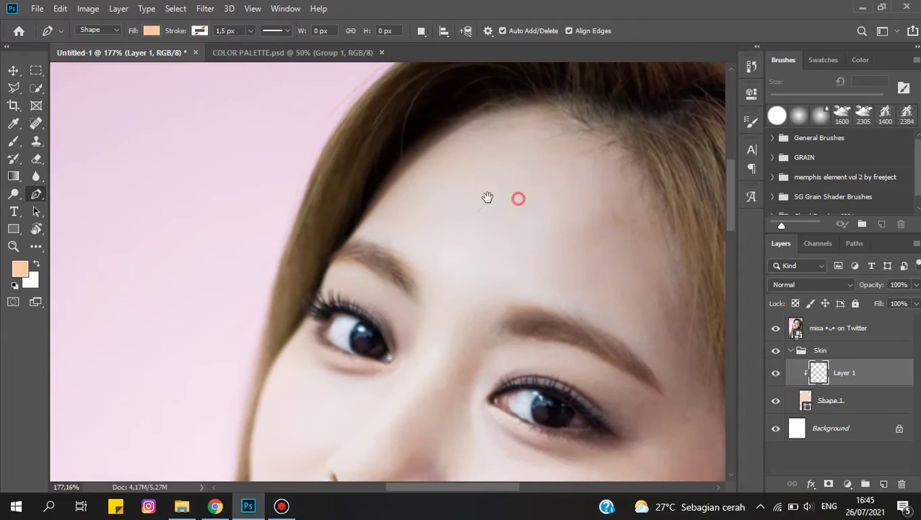
scroll(493, 208, "down", 1)
scroll(491, 207, "up", 2)
- Start the shadow path at the eyebrow and trace it down the nose, around the nostril and along the upper lip
left_click(535, 214)
left_click_drag(466, 209, 453, 211)
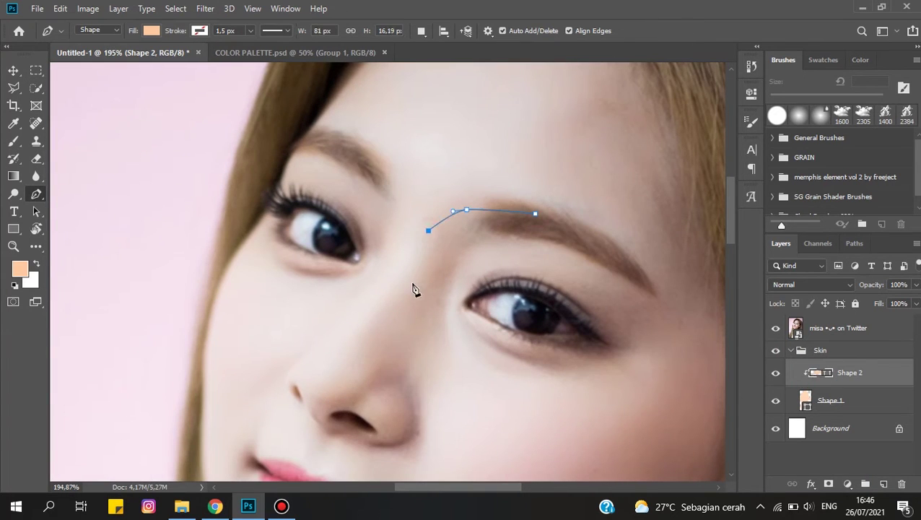
left_click_drag(414, 289, 410, 296)
scroll(407, 257, "down", 2)
left_click(402, 278)
scroll(407, 290, "up", 3)
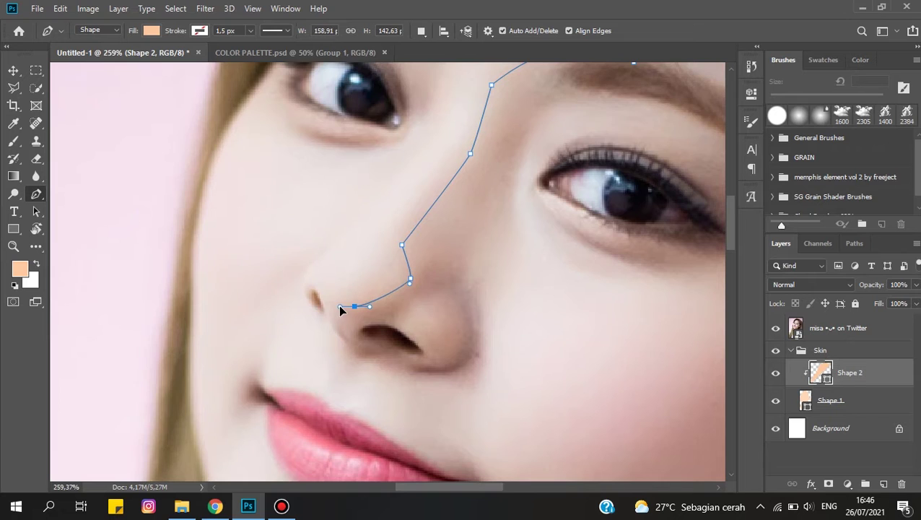
scroll(341, 309, "down", 2)
left_click(329, 284)
left_click(354, 222)
left_click(319, 262)
scroll(293, 276, "up", 2)
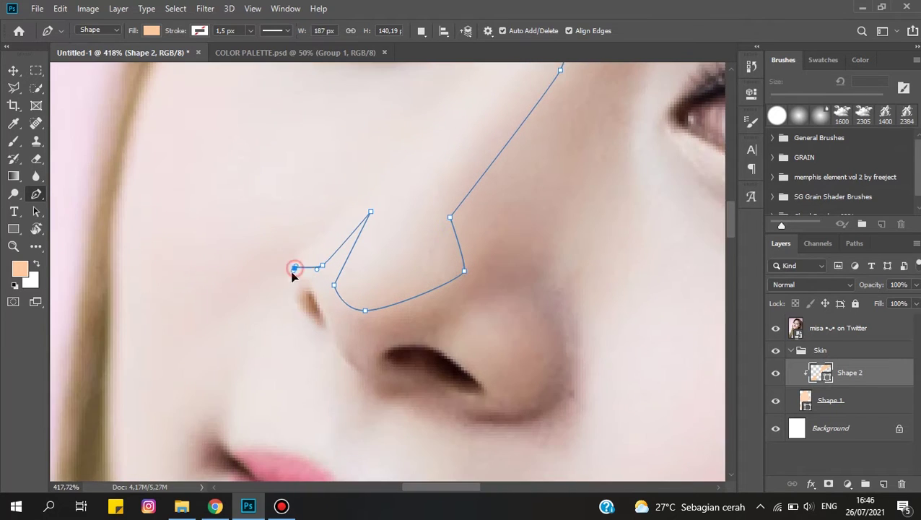
left_click(328, 335)
scroll(334, 337, "down", 2)
scroll(339, 282, "up", 2)
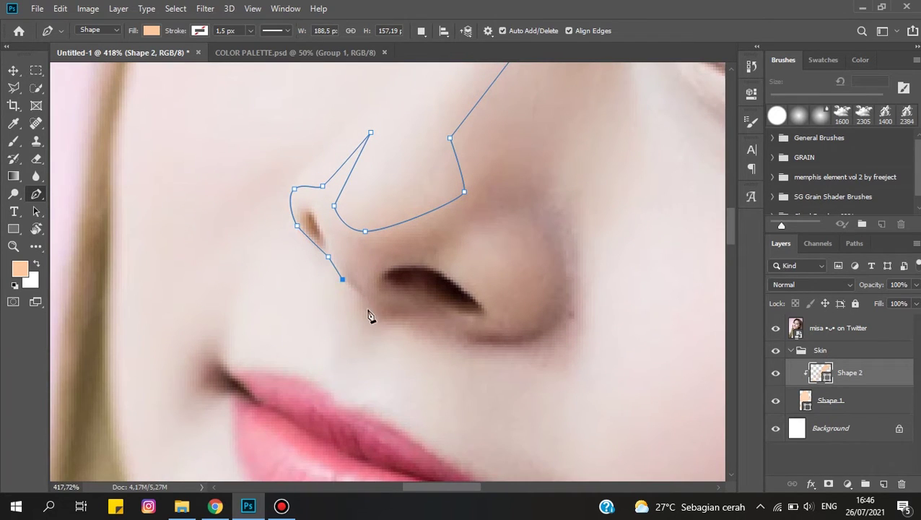
left_click(379, 378)
scroll(393, 284, "down", 2)
scroll(401, 329, "up", 1)
left_click(361, 337)
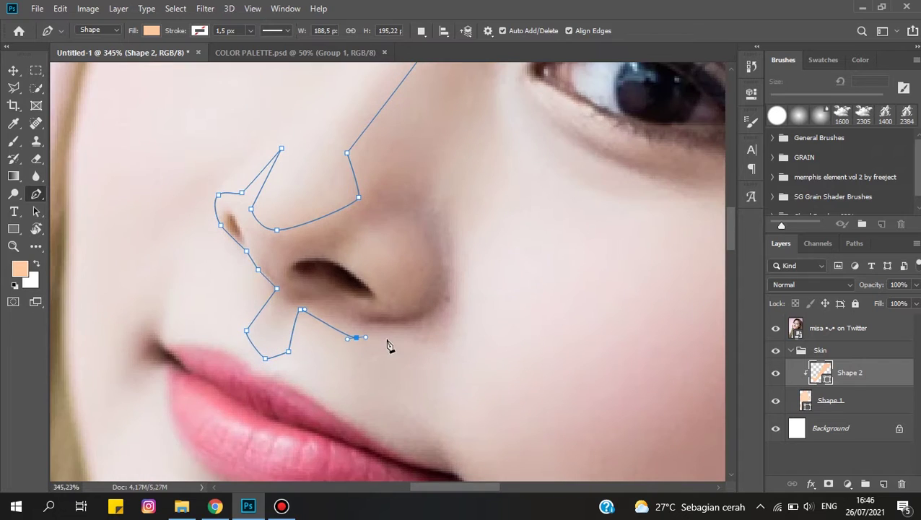
scroll(426, 292, "down", 1)
- Continue the shadow path beside the nose, along the lower eyelid and down the outer cheek
left_click_drag(426, 293, 453, 303)
left_click(453, 303)
scroll(475, 324, "up", 3)
left_click(446, 261)
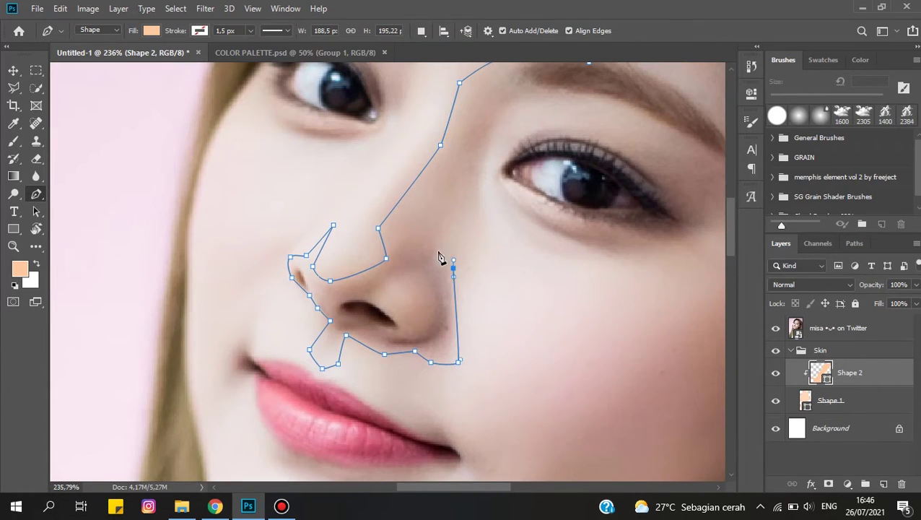
scroll(456, 282, "up", 2)
left_click(484, 274)
scroll(524, 322, "down", 1)
scroll(509, 315, "up", 2)
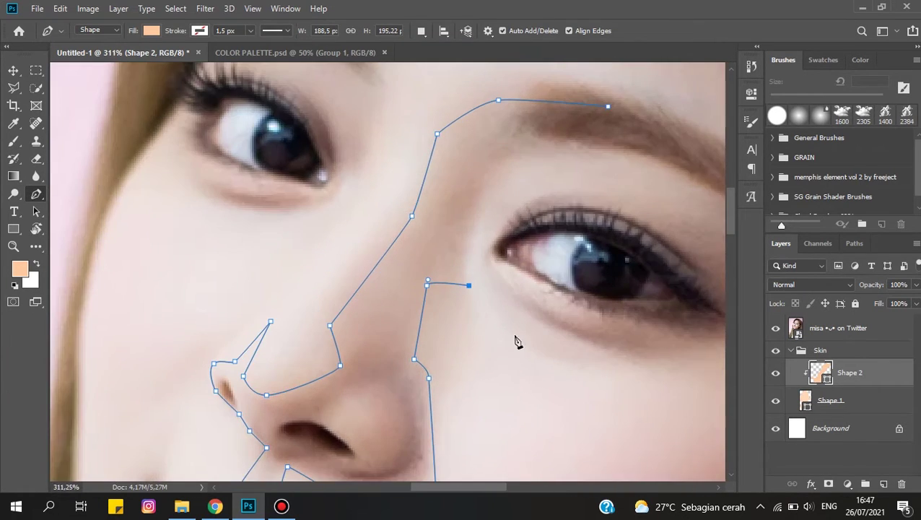
scroll(581, 371, "down", 1)
left_click_drag(471, 323, 514, 315)
left_click(535, 302)
scroll(557, 245, "down", 2)
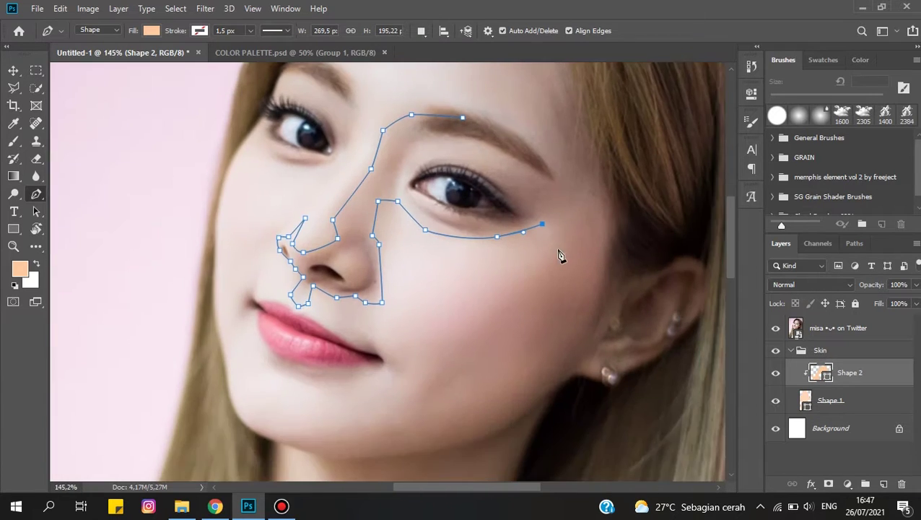
scroll(564, 257, "up", 1)
left_click(530, 330)
scroll(563, 311, "down", 1)
scroll(585, 288, "up", 1)
- Trace the shadow path along the jawline toward the chin and down the neck
left_click(485, 335)
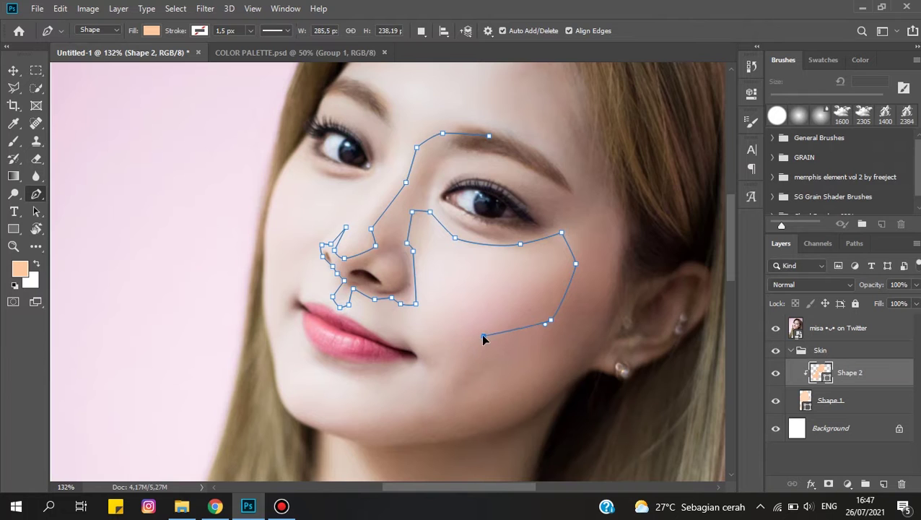
scroll(501, 383, "down", 1)
left_click(527, 368)
scroll(506, 375, "up", 2)
left_click(382, 381)
left_click(323, 337)
scroll(383, 289, "down", 3)
scroll(429, 325, "down", 1)
left_click(405, 354)
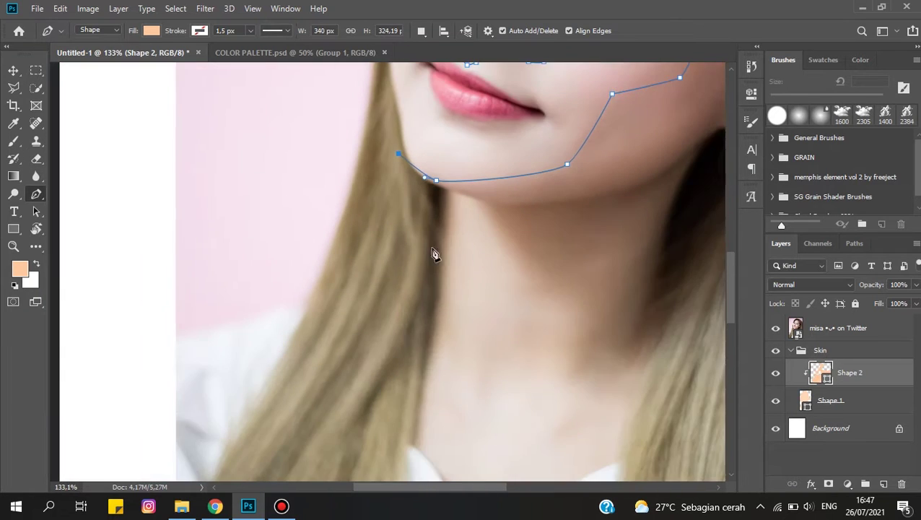
left_click(405, 428)
left_click(427, 366)
left_click(442, 354)
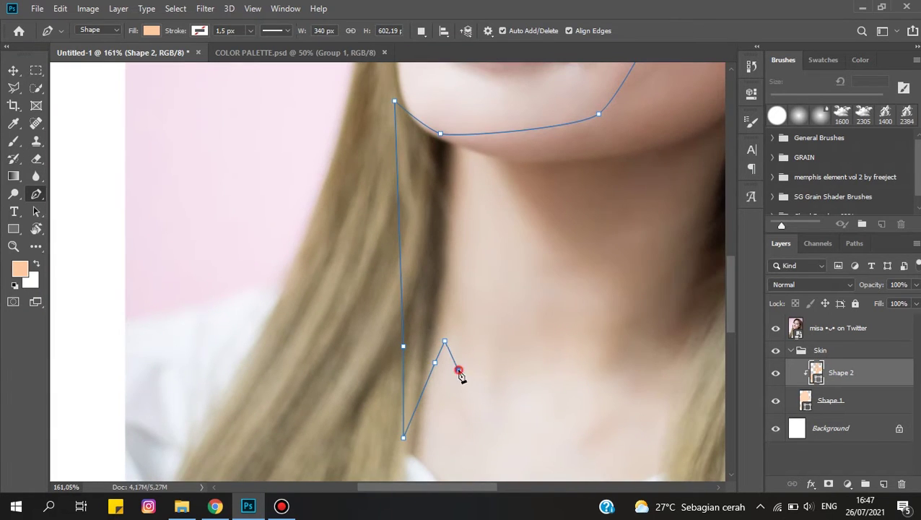
left_click(460, 373)
scroll(473, 386, "down", 1)
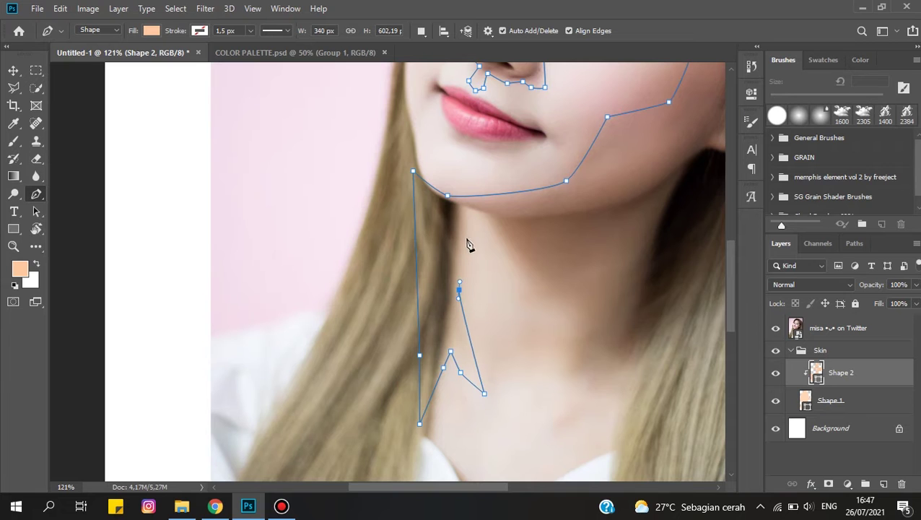
scroll(465, 214, "up", 2)
- Curve the path under the chin and back up to the forehead to finish the shadow shape
left_click_drag(453, 204, 494, 219)
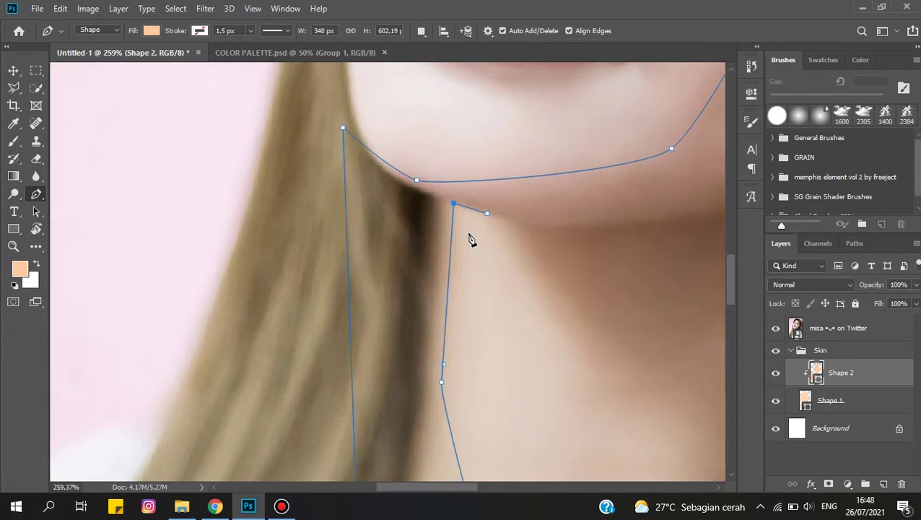
scroll(462, 260, "down", 2)
scroll(589, 372, "down", 2)
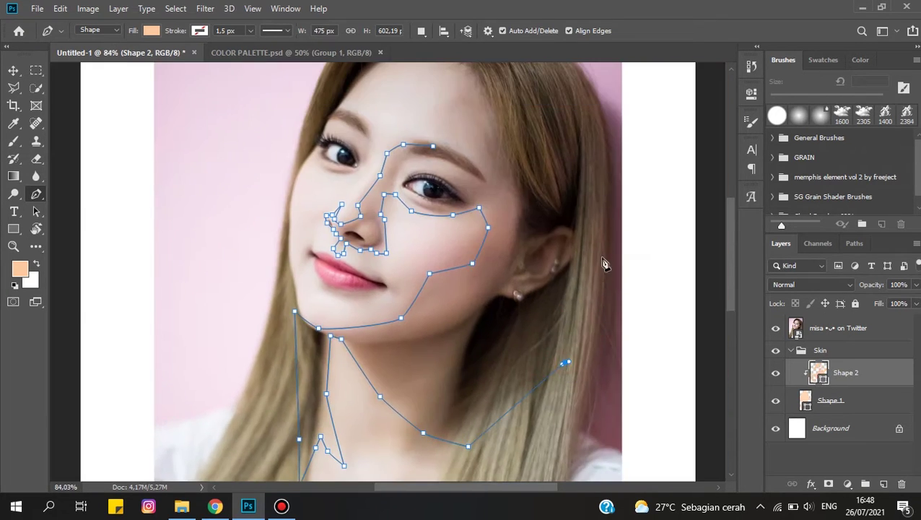
scroll(602, 262, "up", 2)
left_click(540, 170)
left_click(482, 201)
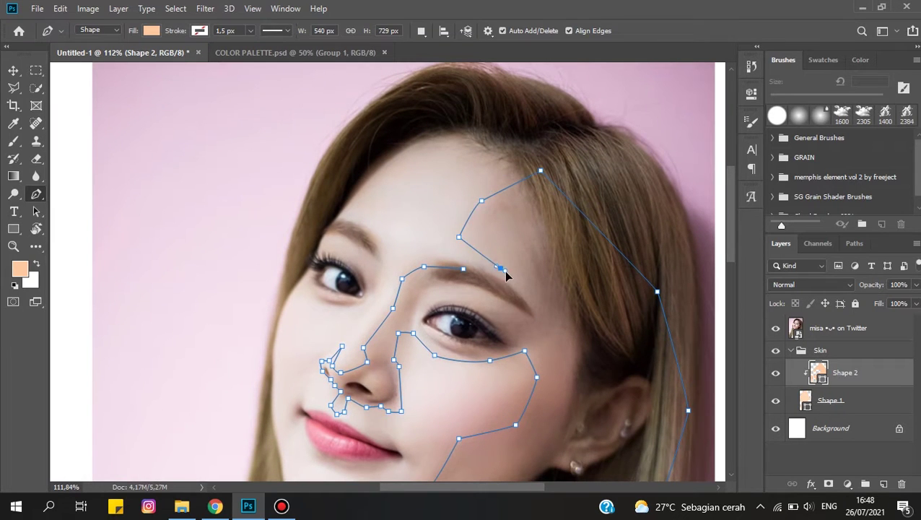
left_click(515, 304)
scroll(515, 303, "down", 3)
left_click(820, 350)
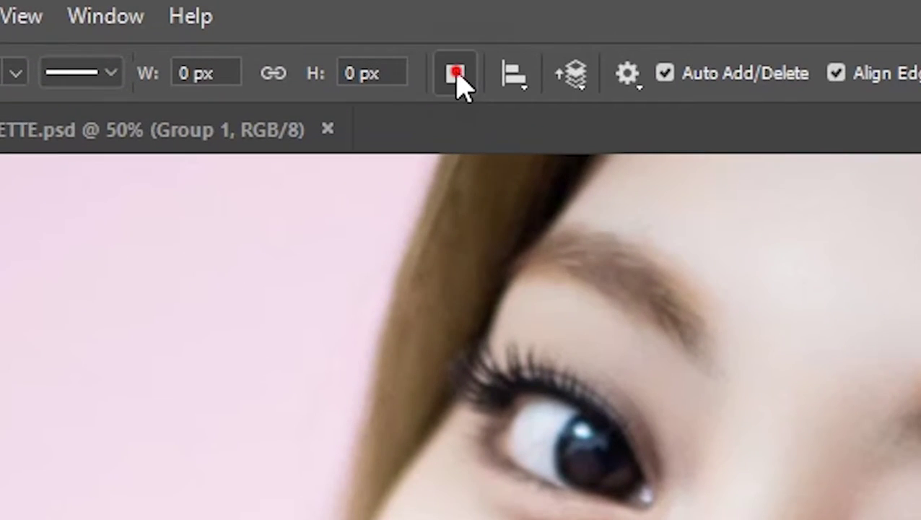
- Set Path Operations to Combine Shapes and close the mouth-corner shadow
left_click(457, 72)
left_click(499, 149)
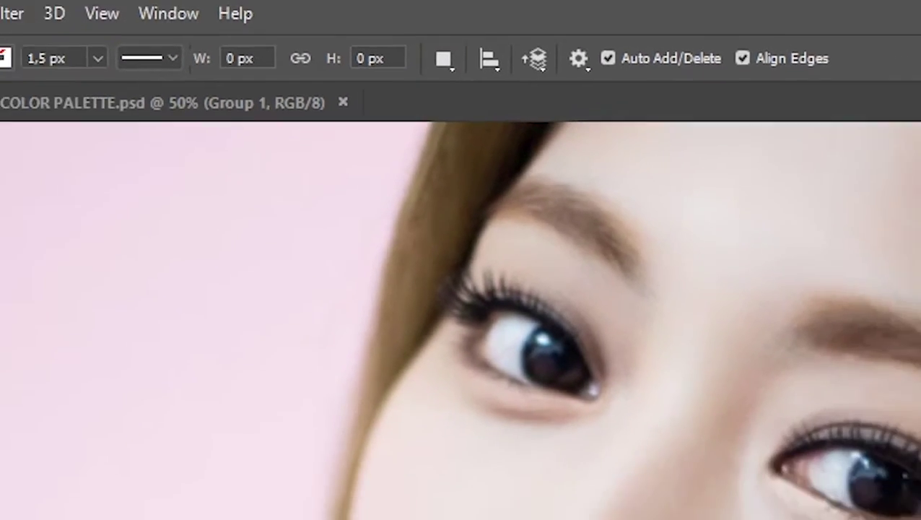
scroll(431, 372, "up", 2)
scroll(431, 372, "up", 2)
scroll(427, 372, "up", 2)
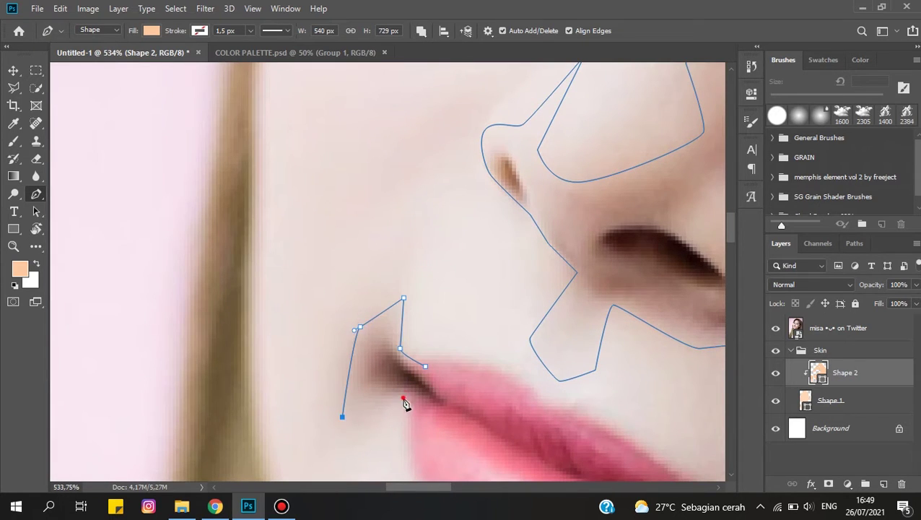
scroll(427, 383, "down", 1)
left_click(421, 362)
- Draw a closed shadow shape along the lower lip at the lip corner
left_click(480, 379)
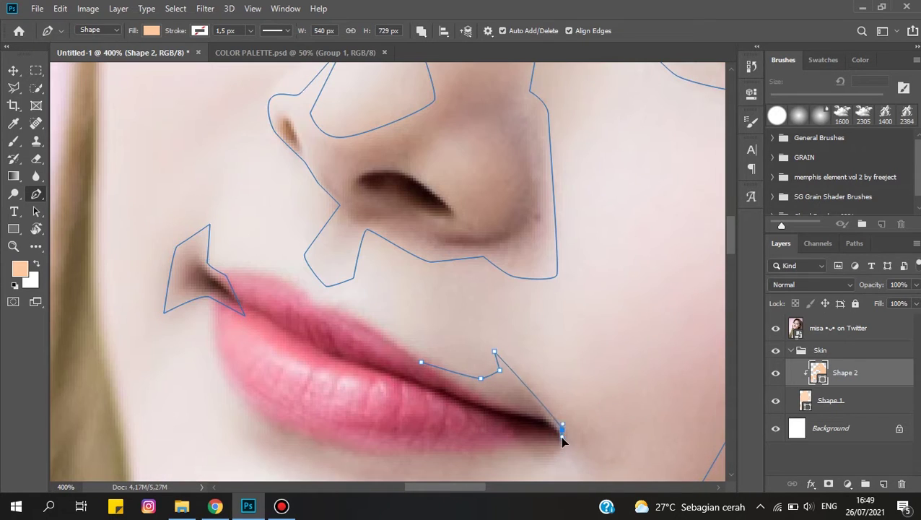
left_click_drag(562, 429, 561, 439)
scroll(570, 404, "down", 2)
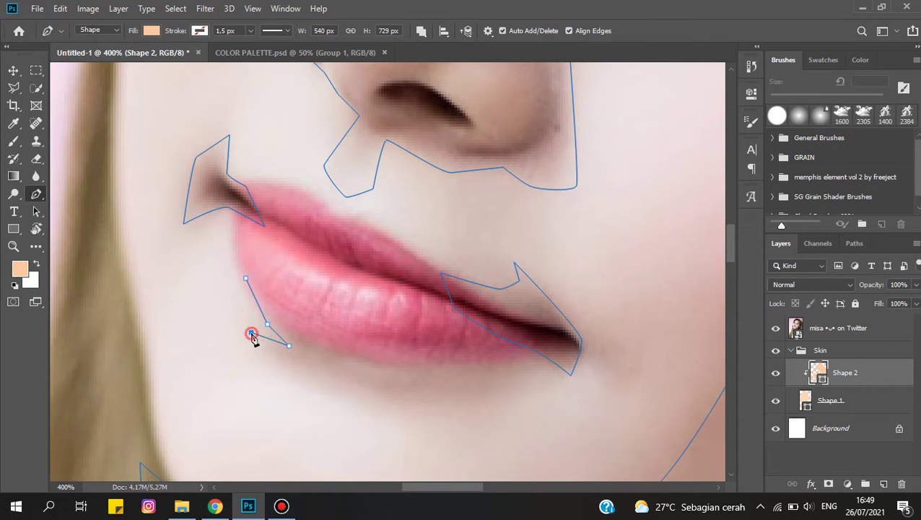
left_click_drag(474, 406, 501, 402)
left_click(549, 380)
left_click(245, 278)
- Outline and close a shadow shape beside the nostril
scroll(405, 310, "up", 5)
scroll(343, 292, "down", 2)
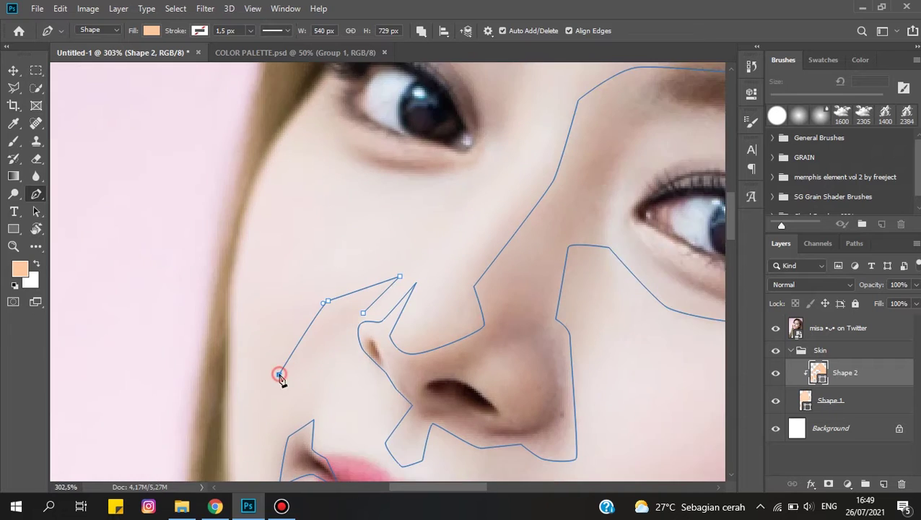
scroll(278, 376, "up", 2)
left_click(324, 278)
left_click(270, 376)
scroll(367, 319, "up", 2)
left_click(380, 291)
- Begin a shadow path under the eye along the lower eyelid
scroll(433, 325, "down", 4)
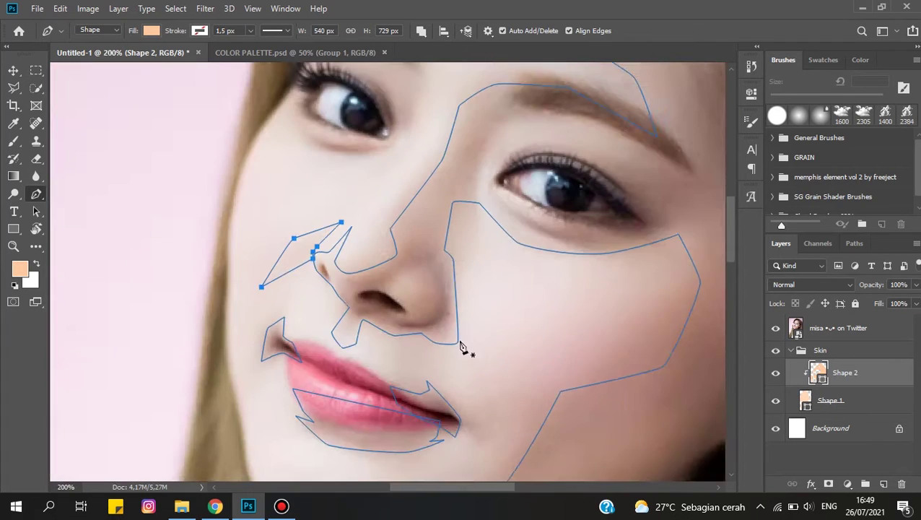
scroll(397, 224, "up", 3)
left_click(255, 343)
left_click(318, 307)
left_click(352, 342)
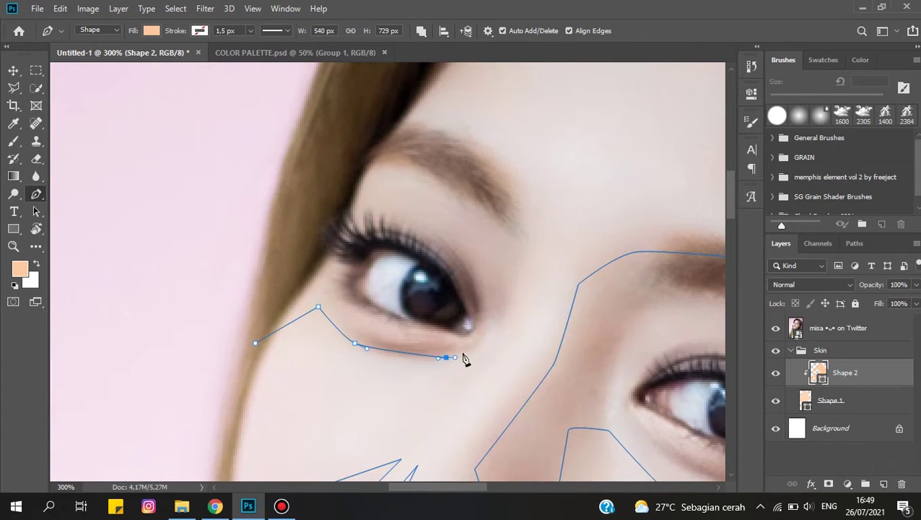
- Close the shadow shape around the eye
scroll(505, 231, "up", 2)
left_click_drag(494, 236, 485, 229)
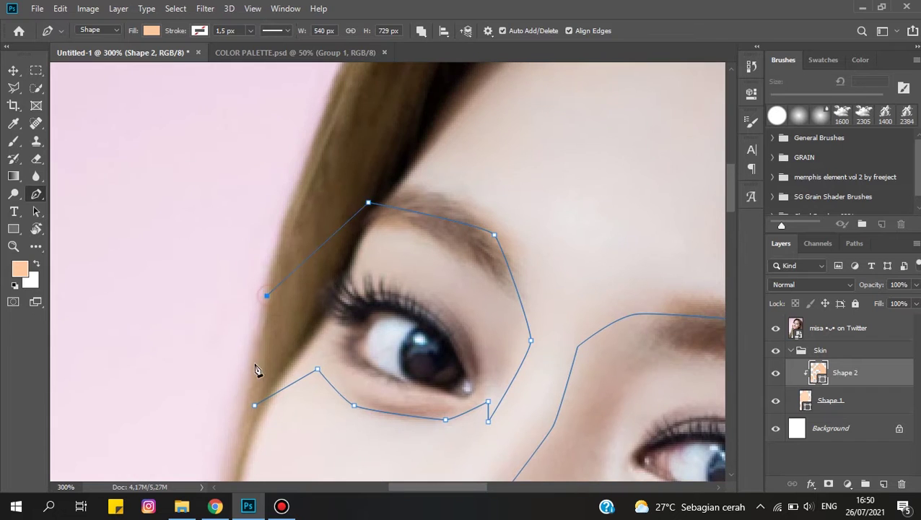
left_click(254, 405)
scroll(324, 346, "down", 2)
- Trace a shadow shape above the eye along the forehead hairline
left_click(281, 323)
scroll(361, 301, "down", 1)
left_click(393, 278)
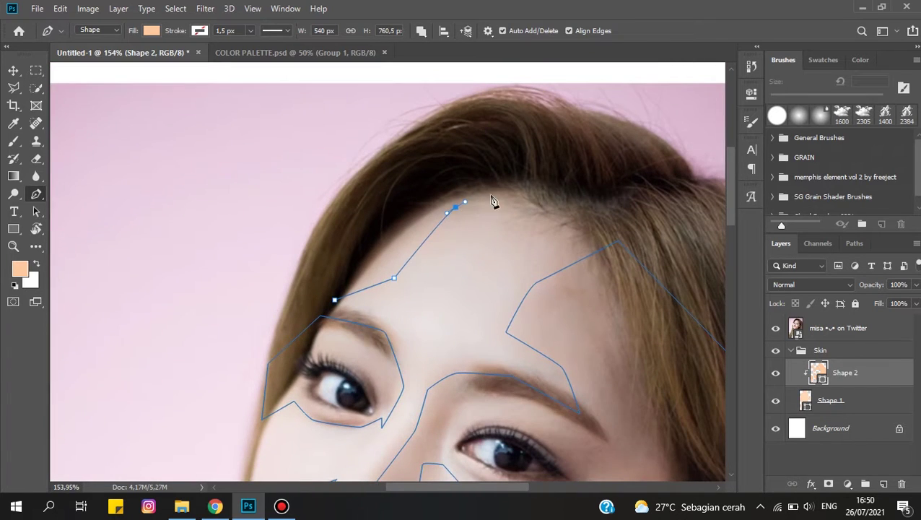
scroll(494, 202, "down", 2)
scroll(542, 195, "up", 3)
left_click(581, 202)
left_click_drag(481, 226, 488, 226)
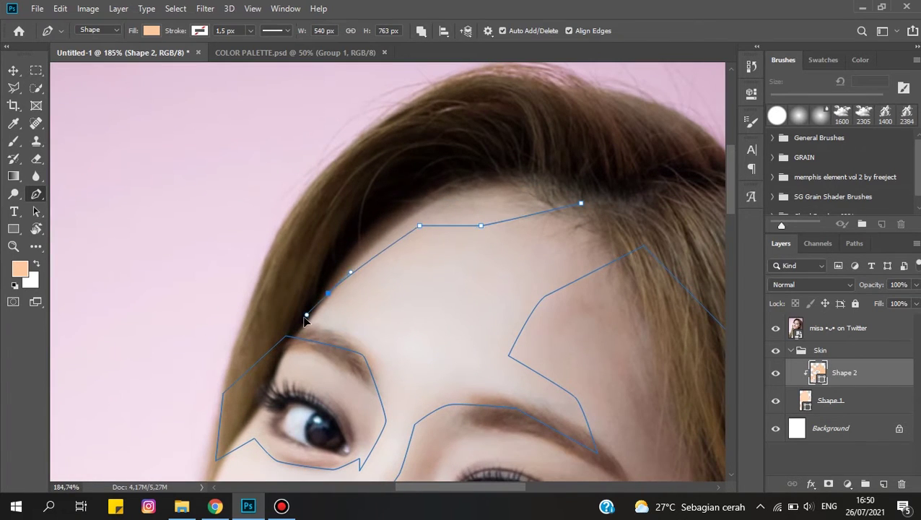
scroll(304, 257, "down", 2)
scroll(485, 136, "up", 2)
- Bring the neck into view and draw a closed collar shadow shape
left_click_drag(505, 376, 538, 156)
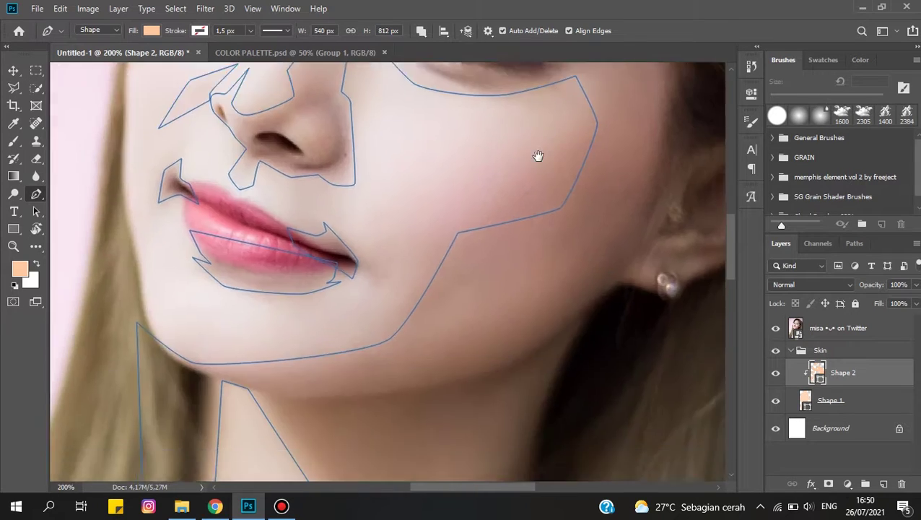
left_click_drag(509, 469, 505, 263)
left_click(457, 422)
left_click(412, 449)
left_click(354, 360)
left_click(302, 248)
- Add a curved anchor for the neck shadow under the chin
scroll(446, 325, "down", 2)
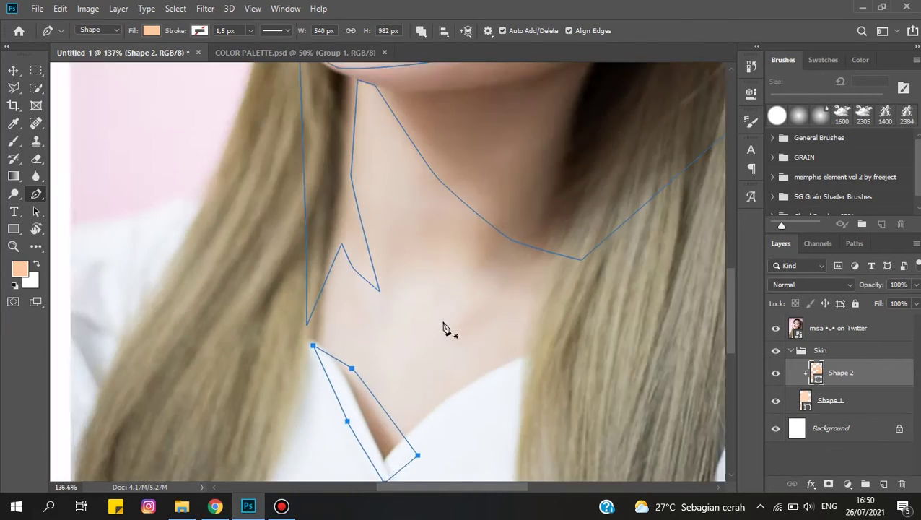
scroll(457, 289, "up", 1)
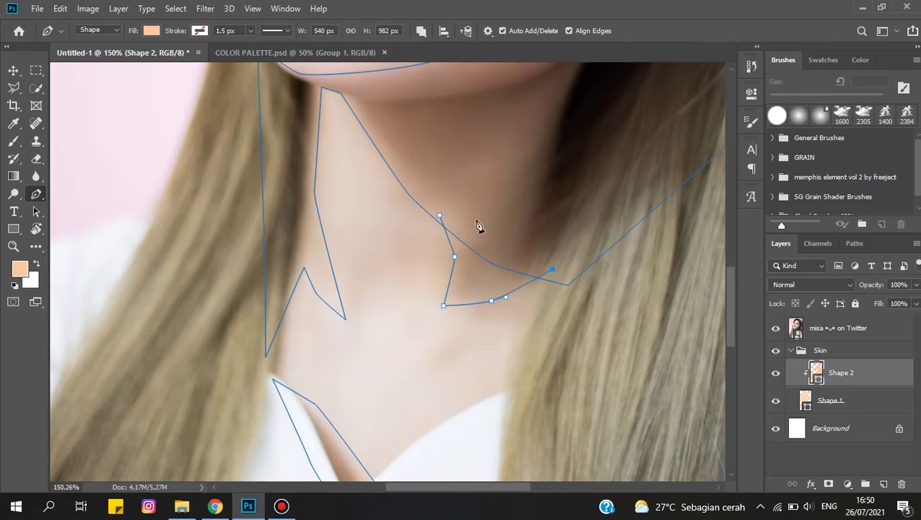
scroll(417, 371, "up", 1)
left_click_drag(421, 373, 427, 377)
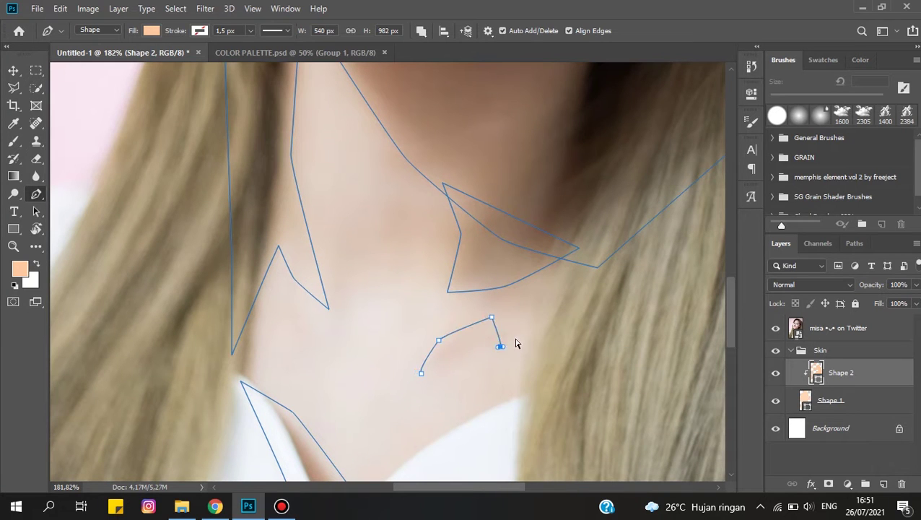
scroll(426, 376, "up", 2)
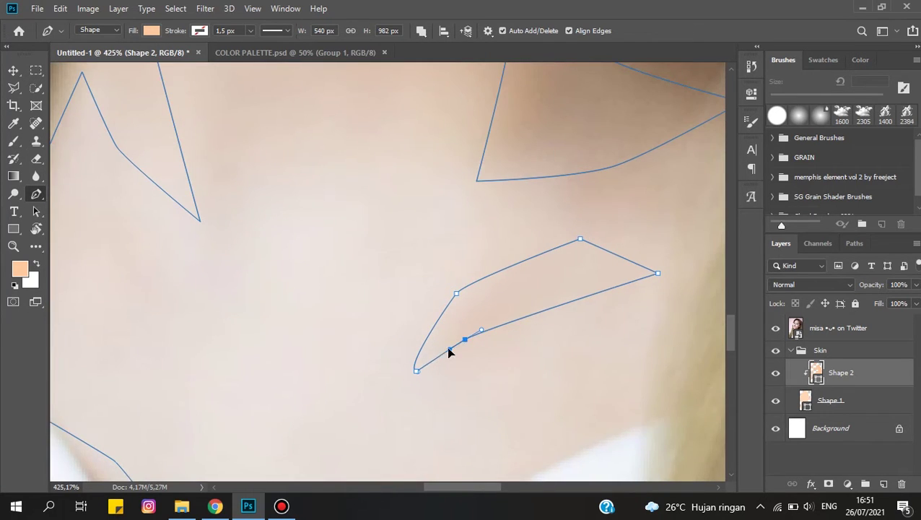
scroll(468, 359, "down", 5)
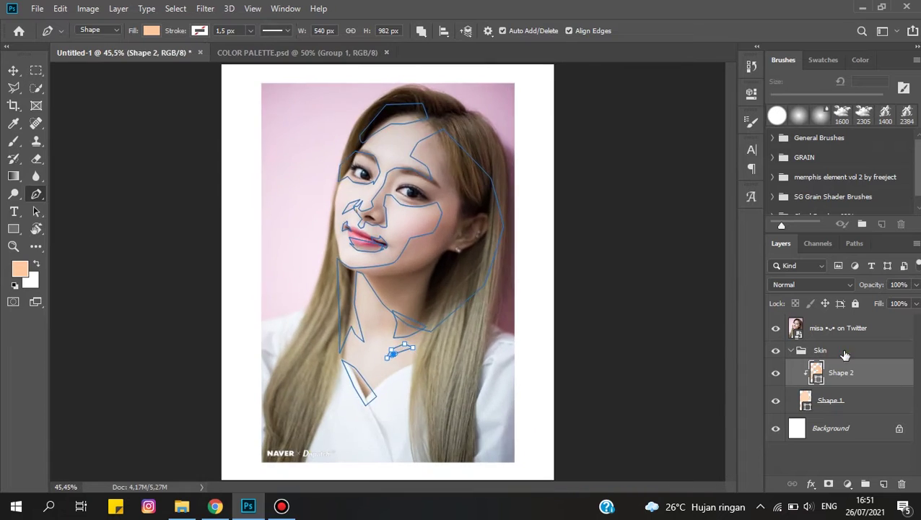
- Hide the reference photo, add Layer 1 and clip it to Shape 2
left_click(842, 376)
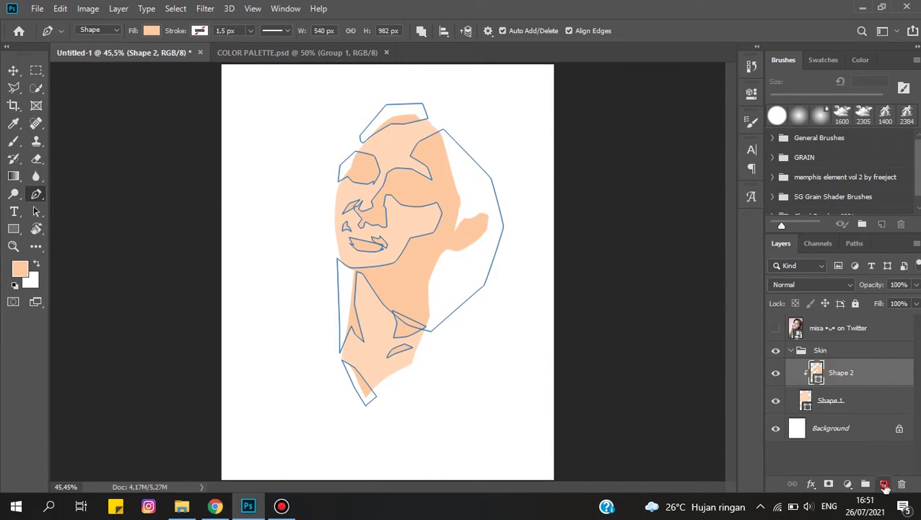
left_click(885, 486)
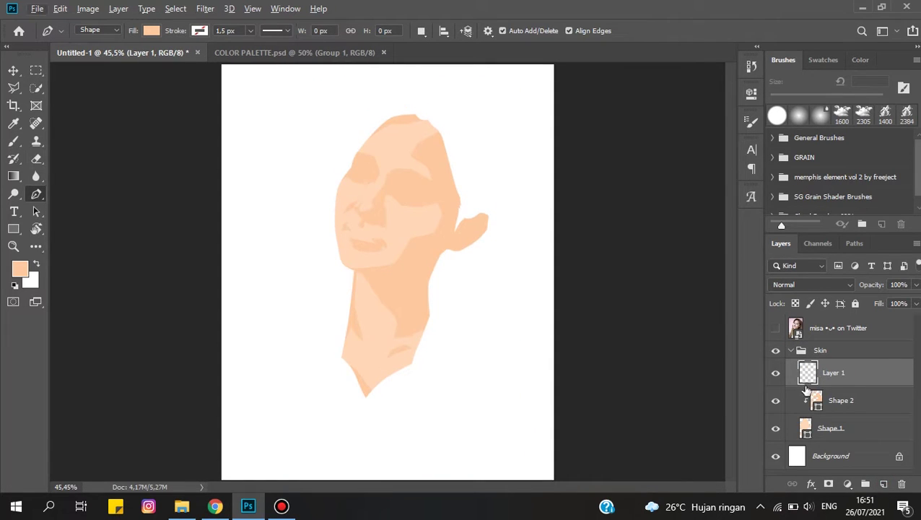
right_click(818, 372)
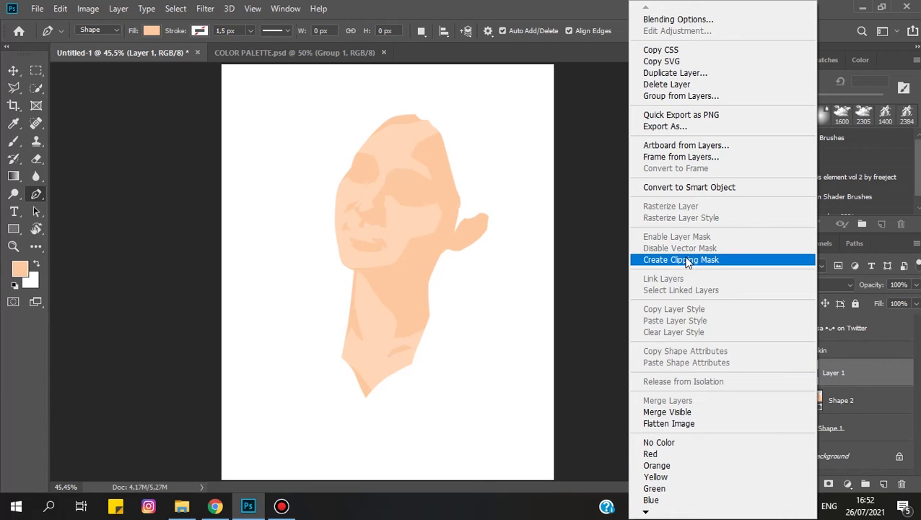
left_click(684, 259)
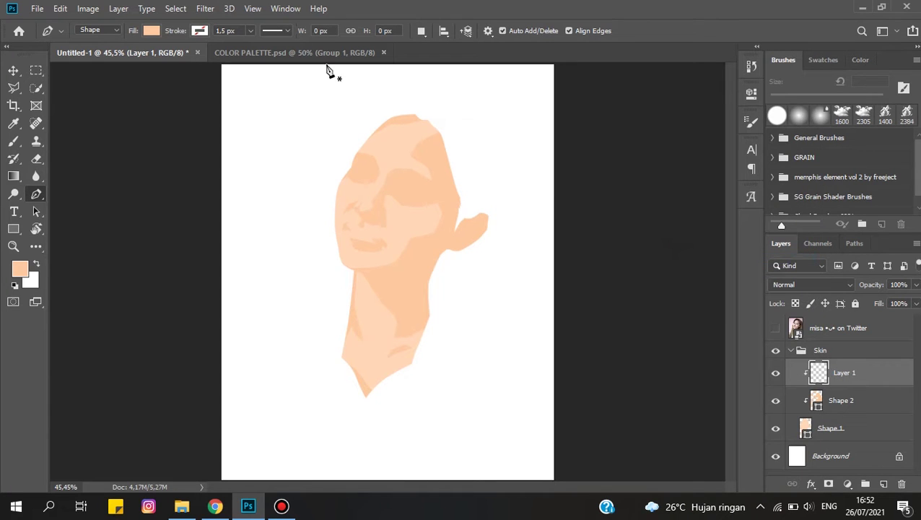
- Sample a peach fill colour from the COLOR PALETTE document, then return to Untitled-1
left_click(325, 53)
left_click(20, 268)
left_click(249, 221)
left_click(204, 210)
left_click(250, 218)
left_click(873, 209)
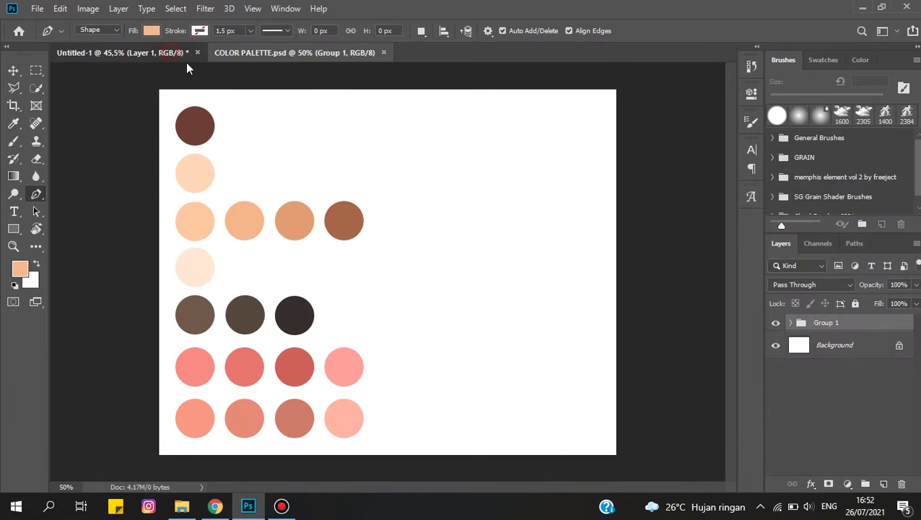
left_click(171, 54)
- Show the reference photo again and start a new shadow shape at the eye
left_click(776, 330)
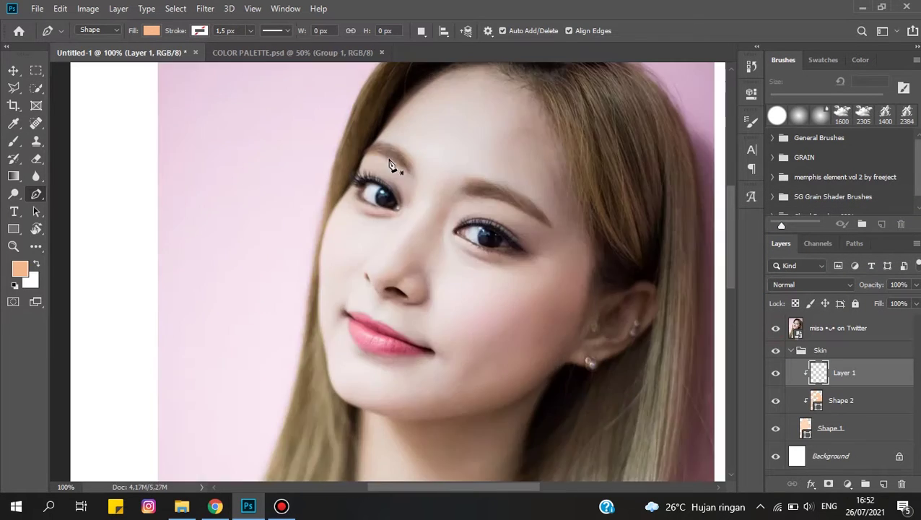
scroll(371, 200, "up", 10)
left_click(415, 158)
- Draw and close a Shape 3 shadow over the first upper eyelid and outer eye corner
left_click(461, 234)
left_click(436, 312)
left_click(413, 284)
scroll(405, 257, "up", 3)
scroll(417, 286, "up", 2)
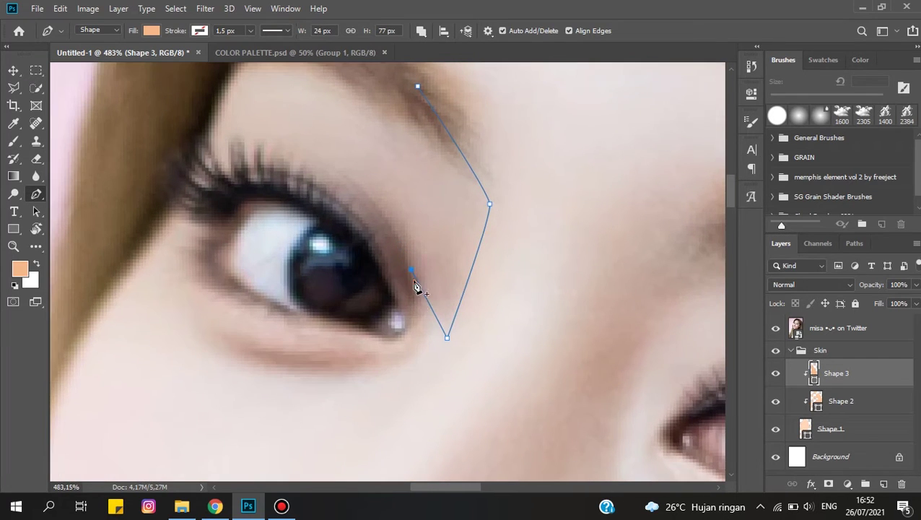
scroll(407, 328, "down", 2)
left_click(383, 339)
left_click(348, 309)
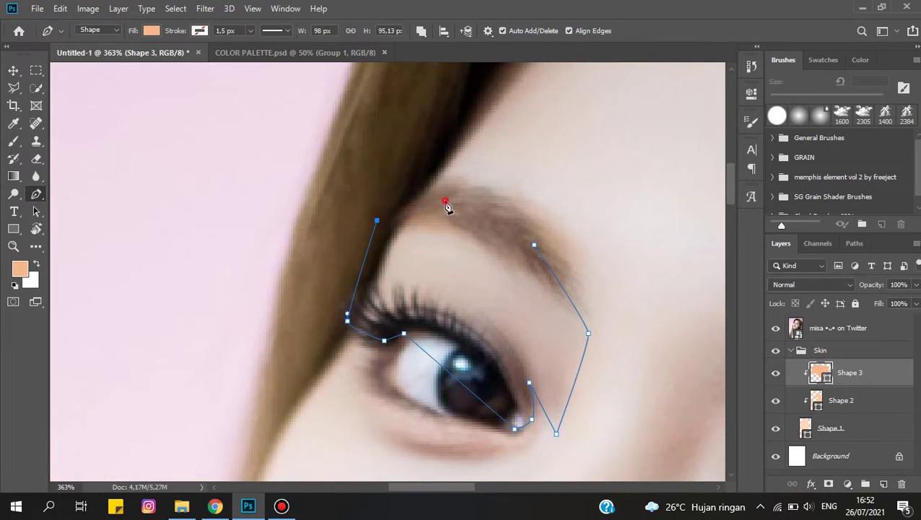
left_click(402, 101)
left_click(471, 82)
left_click(560, 127)
scroll(491, 297, "up", 2)
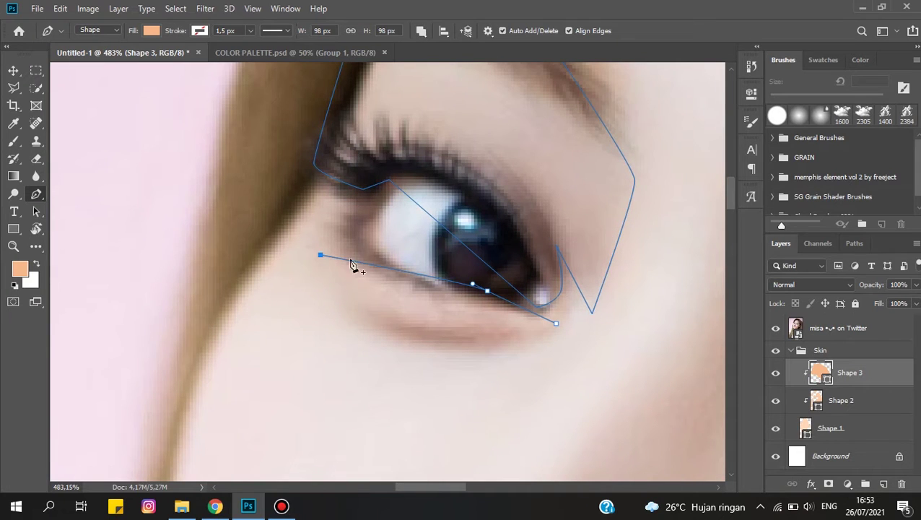
- Add a closed shadow shape under the first eye
left_click(366, 320)
left_click(490, 346)
left_click(556, 323)
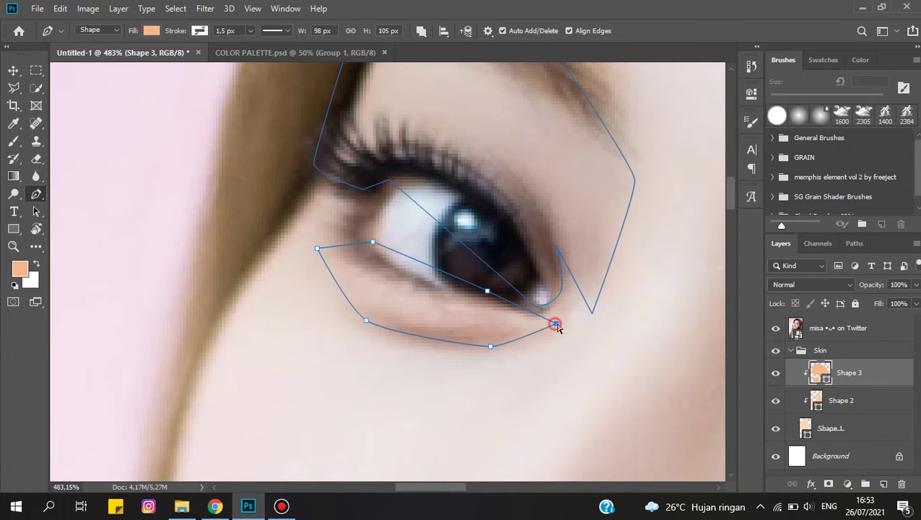
scroll(555, 325, "down", 1)
scroll(393, 307, "right", 5)
- Outline and close the shadow under the second eye, re-placing one misplaced anchor
left_click(286, 224)
left_click(346, 288)
left_click(476, 334)
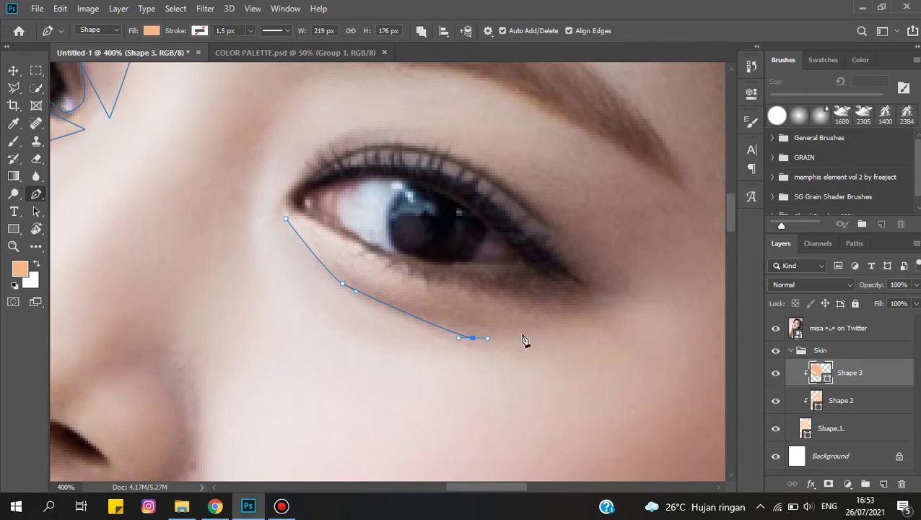
scroll(575, 327, "down", 2)
left_click(617, 308)
scroll(620, 309, "down", 1)
key("ctrl+z")
left_click(582, 317)
scroll(570, 318, "up", 2)
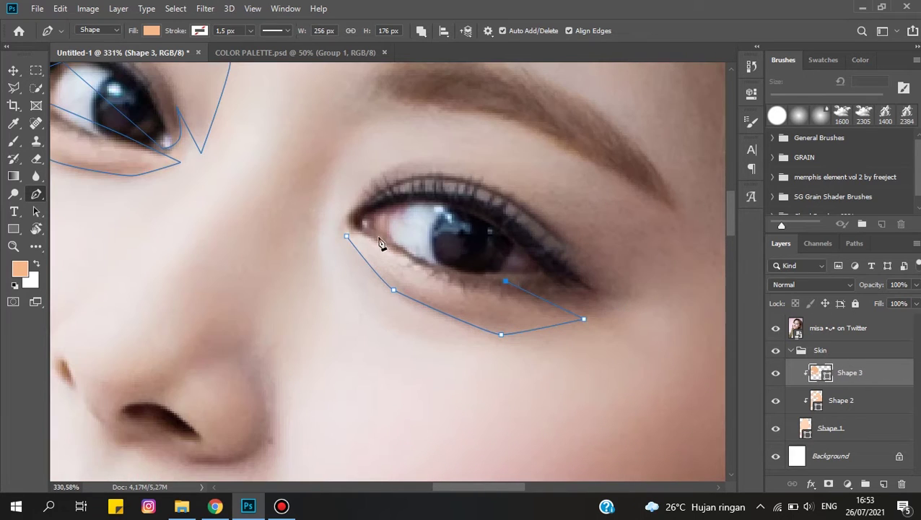
left_click(347, 236)
scroll(361, 231, "down", 2)
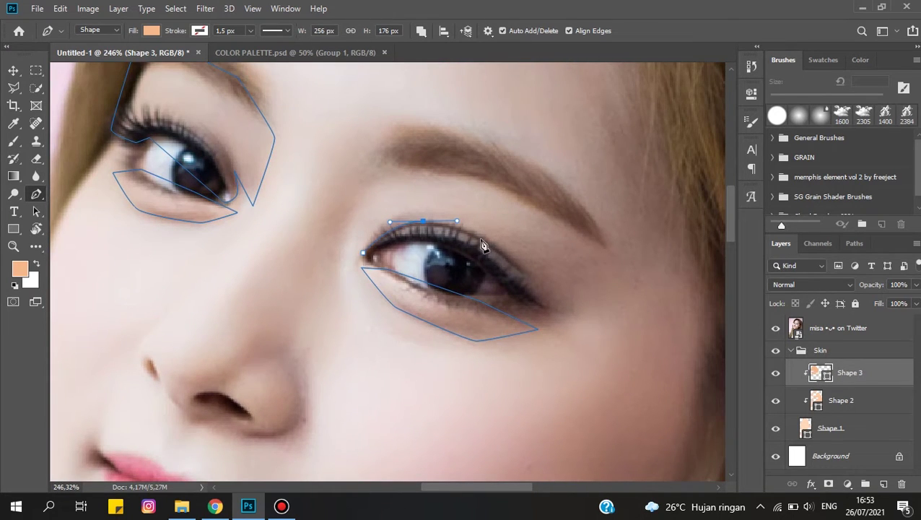
- Trace the second eye's eyelid shadow up toward the brow
left_click(523, 180)
left_click(496, 188)
left_click(543, 261)
left_click(473, 281)
left_click(402, 250)
scroll(401, 250, "up", 1)
scroll(428, 298, "down", 4)
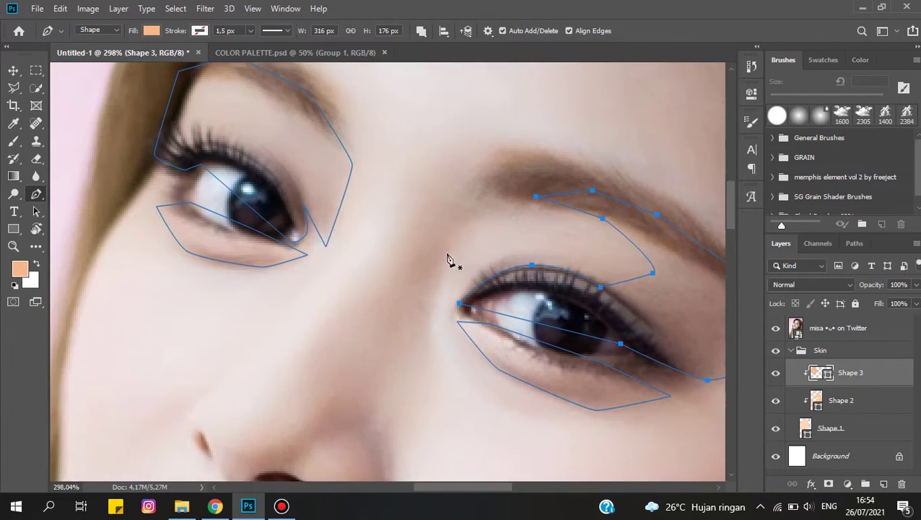
scroll(604, 222, "up", 3)
scroll(449, 253, "up", 2)
- Start the nose-bridge shadow beside the inner eye corner, curving up toward the brow
left_click(443, 317)
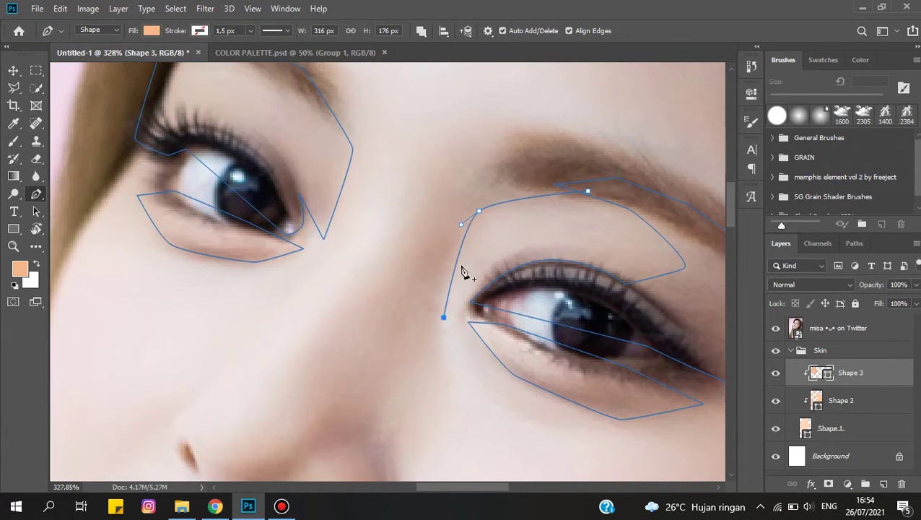
scroll(447, 321, "down", 3)
scroll(405, 294, "up", 2)
left_click(405, 294)
scroll(405, 293, "up", 3)
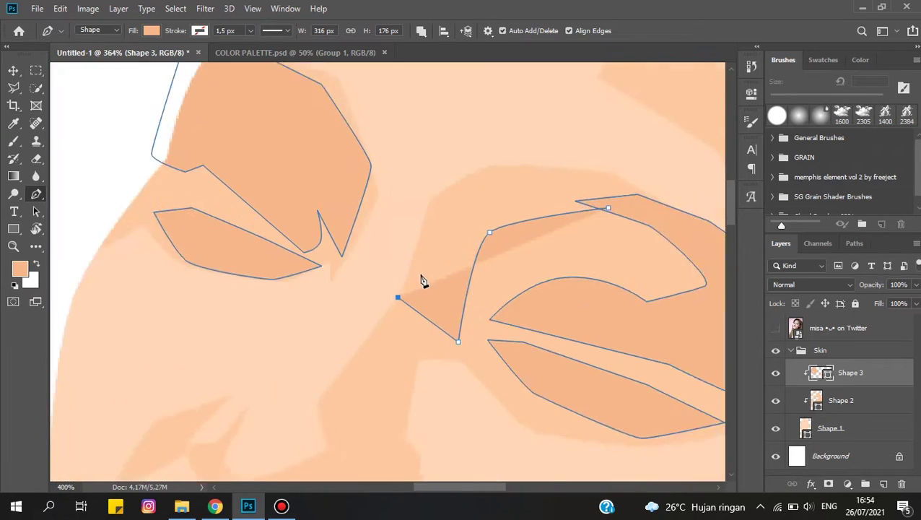
scroll(419, 267, "up", 1)
left_click_drag(434, 172, 411, 270)
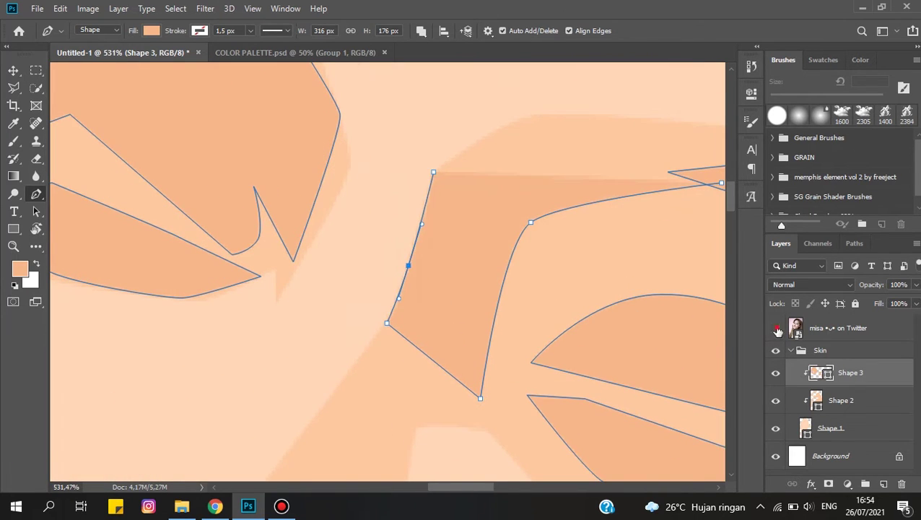
- Check the reference photo and redo the nose-bridge shadow's misplaced brow anchor
left_click(776, 331)
scroll(467, 304, "down", 2)
scroll(422, 319, "up", 2)
key("ctrl+z")
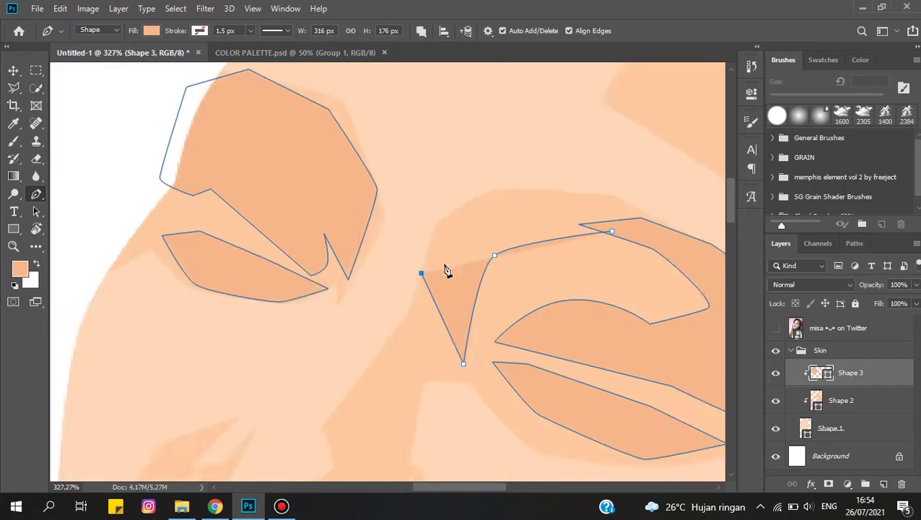
scroll(436, 201, "up", 2)
left_click(436, 201)
scroll(436, 202, "down", 1)
scroll(489, 214, "down", 2)
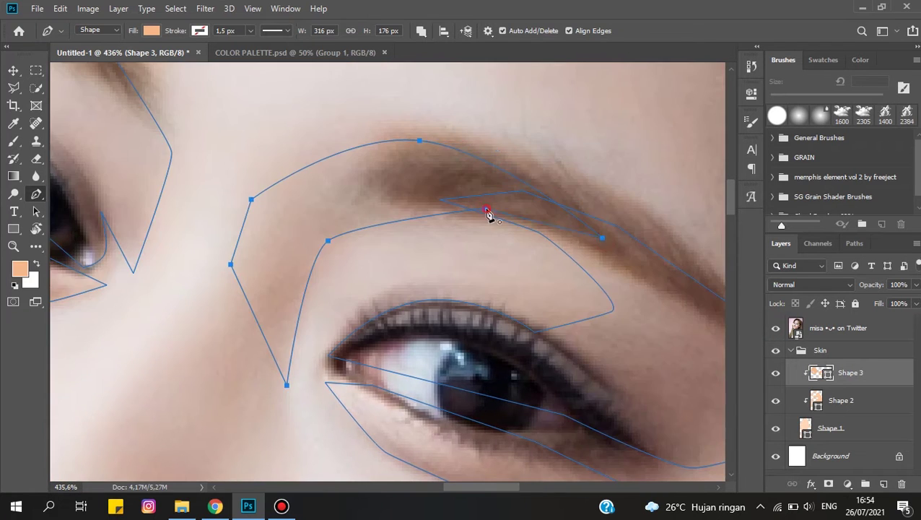
scroll(464, 262, "down", 2)
scroll(325, 309, "up", 3)
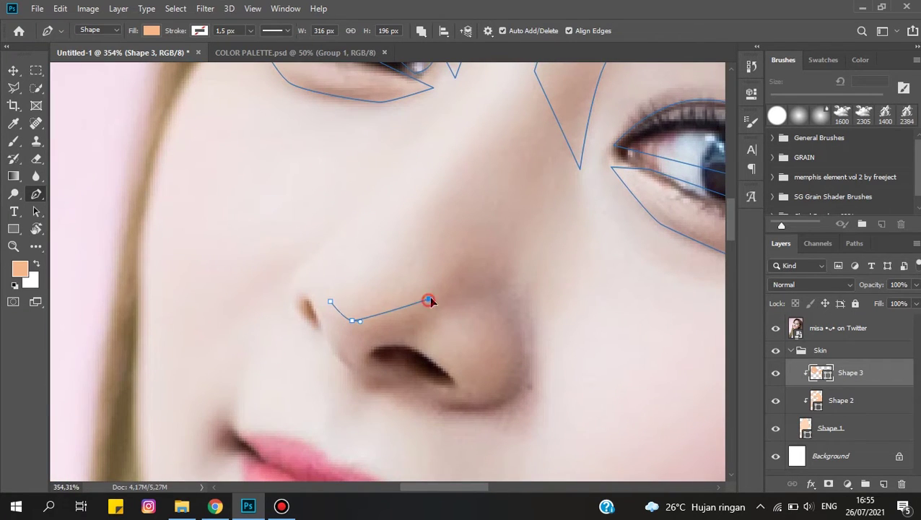
- Trace the nose shadow down the side of the nose and around the nostril wing
scroll(437, 296, "down", 2)
scroll(458, 312, "up", 2)
scroll(481, 257, "up", 2)
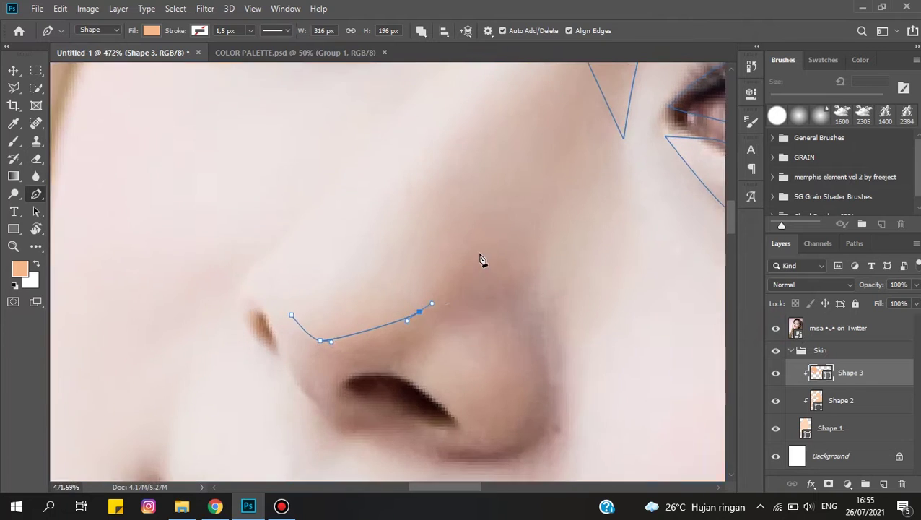
scroll(481, 257, "down", 2)
left_click(485, 244)
scroll(487, 249, "up", 2)
left_click(540, 263)
left_click(523, 288)
scroll(561, 343, "down", 2)
scroll(560, 336, "up", 2)
left_click_drag(557, 338, 552, 359)
scroll(555, 354, "down", 3)
scroll(545, 368, "up", 3)
- Finish the nose shadow along the nose base and nostril edge, closing the shape
scroll(537, 376, "up", 2)
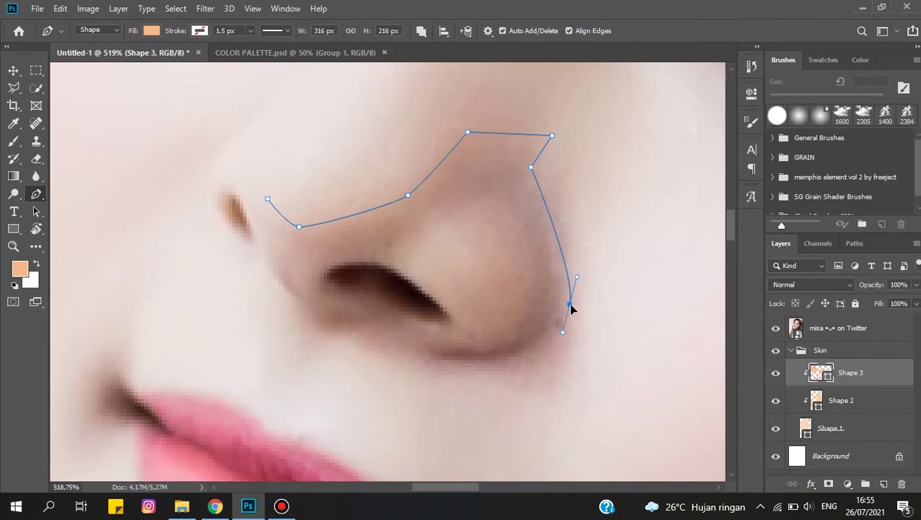
left_click(433, 367)
scroll(418, 356, "up", 1)
left_click(382, 341)
scroll(278, 289, "down", 2)
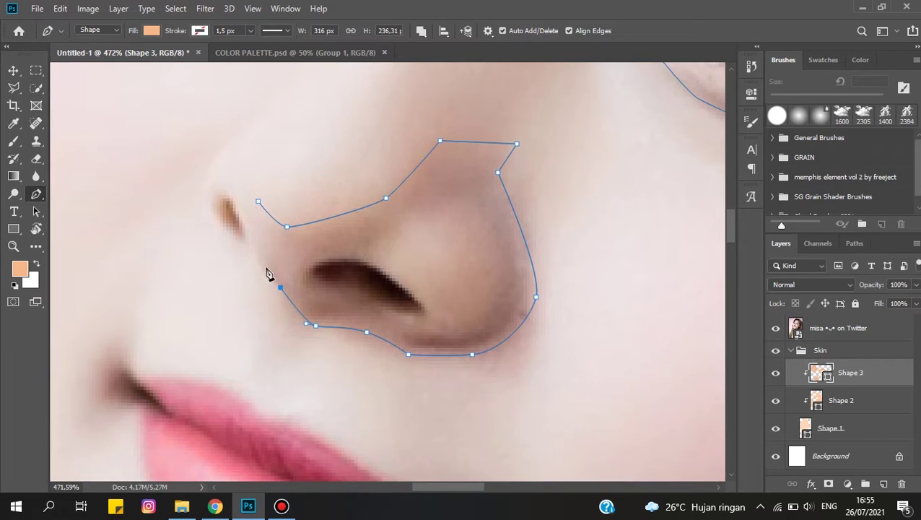
left_click(401, 344)
left_click(371, 302)
scroll(371, 303, "up", 3)
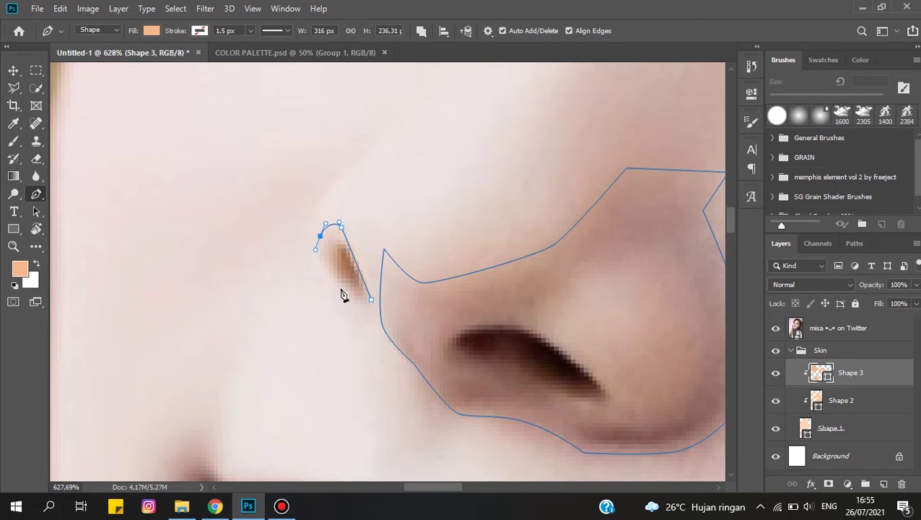
- Reselect the Shape 3 shadow layer
scroll(386, 324, "down", 5)
scroll(560, 335, "up", 3)
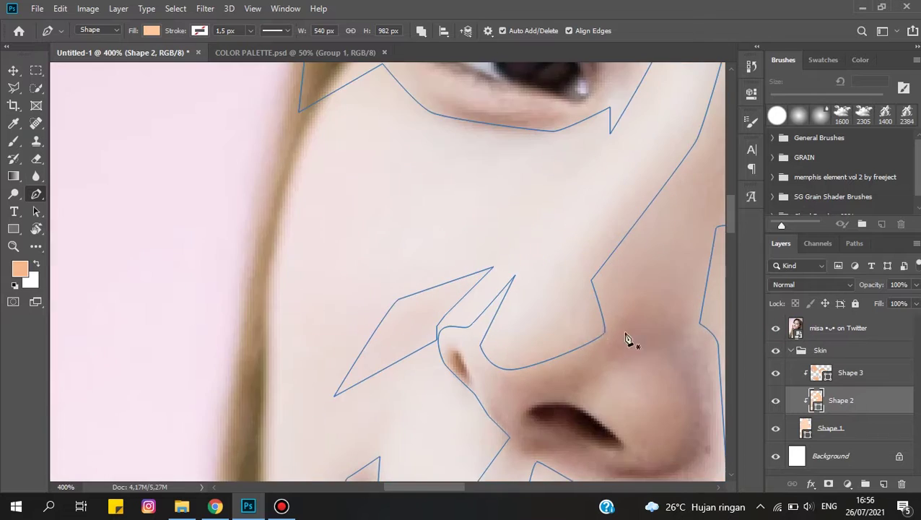
scroll(503, 308, "down", 3)
scroll(503, 309, "up", 4)
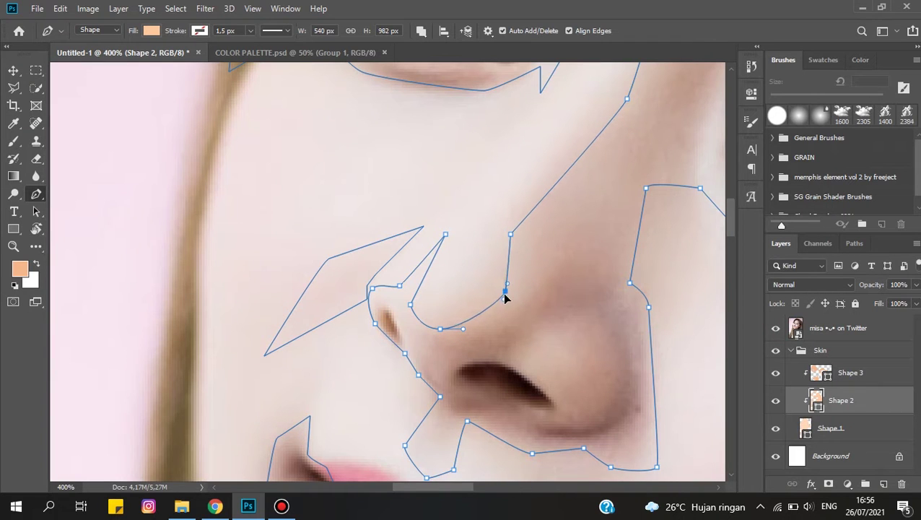
scroll(505, 296, "down", 2)
scroll(514, 267, "down", 2)
left_click(838, 373)
scroll(501, 343, "up", 2)
scroll(586, 299, "up", 2)
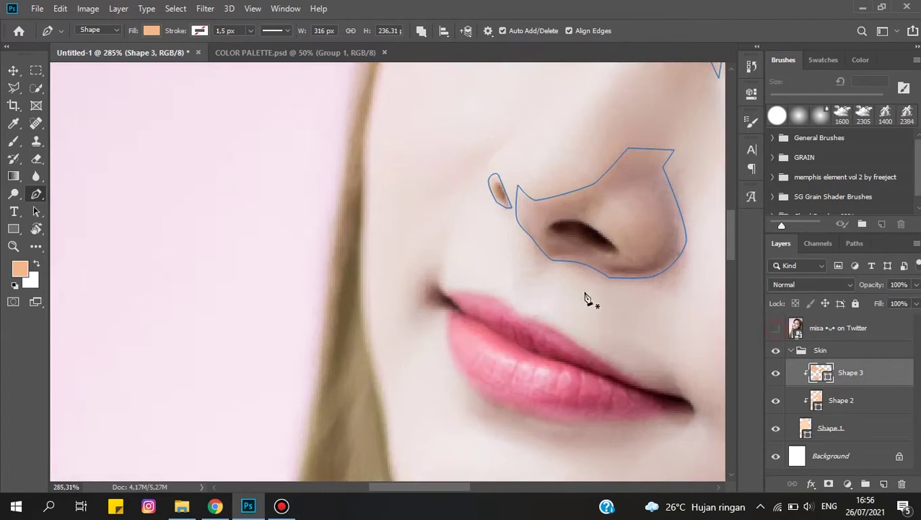
scroll(571, 289, "up", 4)
- Draw and close a small shadow shape beside the nostril at the mouth corner
left_click(479, 279)
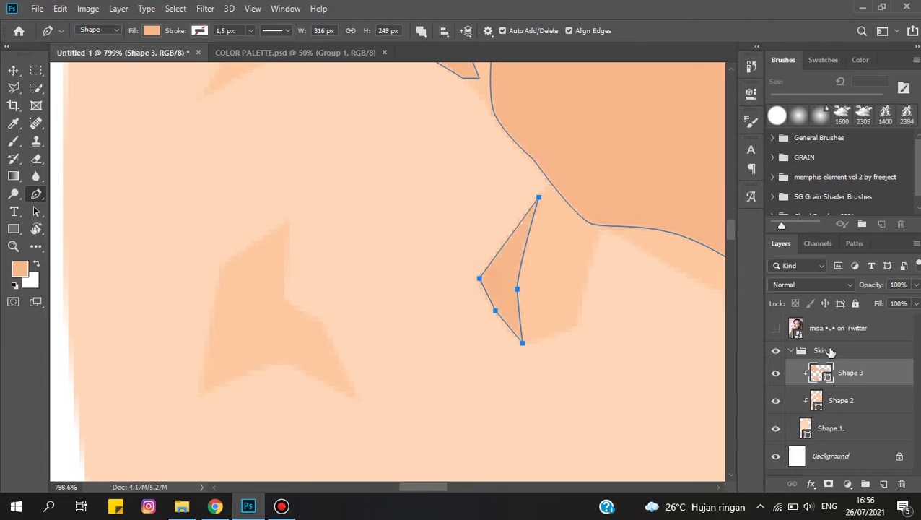
scroll(495, 287, "down", 4)
scroll(455, 288, "up", 3)
scroll(456, 277, "up", 2)
left_click(466, 288)
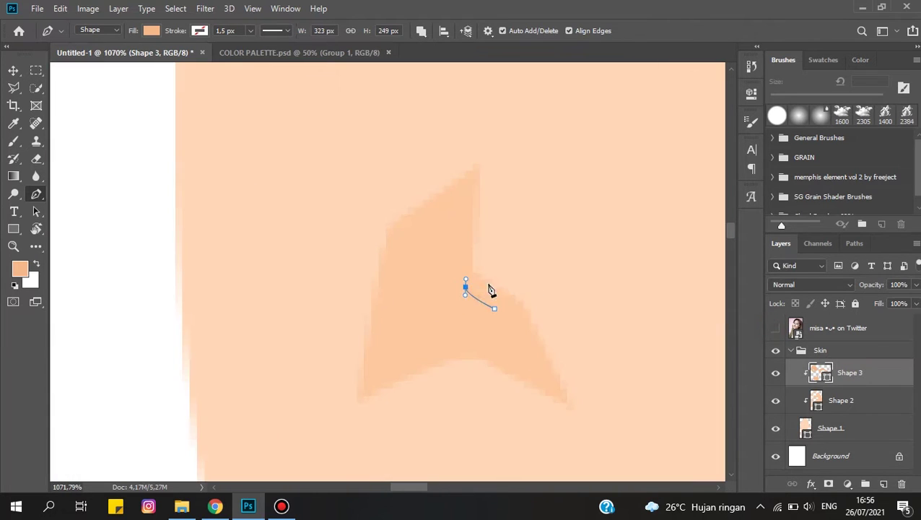
left_click(410, 264)
left_click(404, 377)
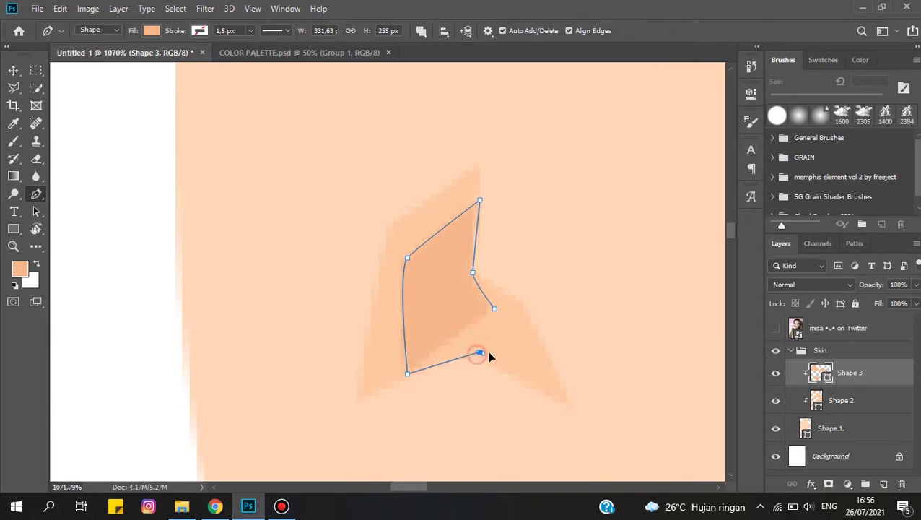
- Compare against the reference photo by showing and then hiding it
left_click(775, 328)
scroll(499, 324, "down", 4)
scroll(578, 288, "up", 2)
left_click(776, 327)
scroll(500, 373, "down", 1)
- Begin the under-lip shadow from its top-left corner, extending it to the right
left_click(419, 365)
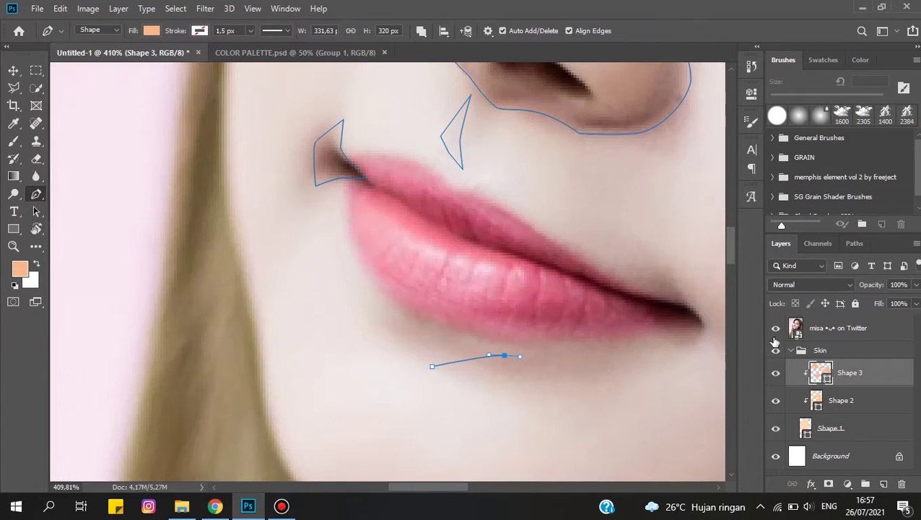
key("ctrl+z")
key("ctrl+z")
scroll(390, 310, "up", 3)
left_click(319, 205)
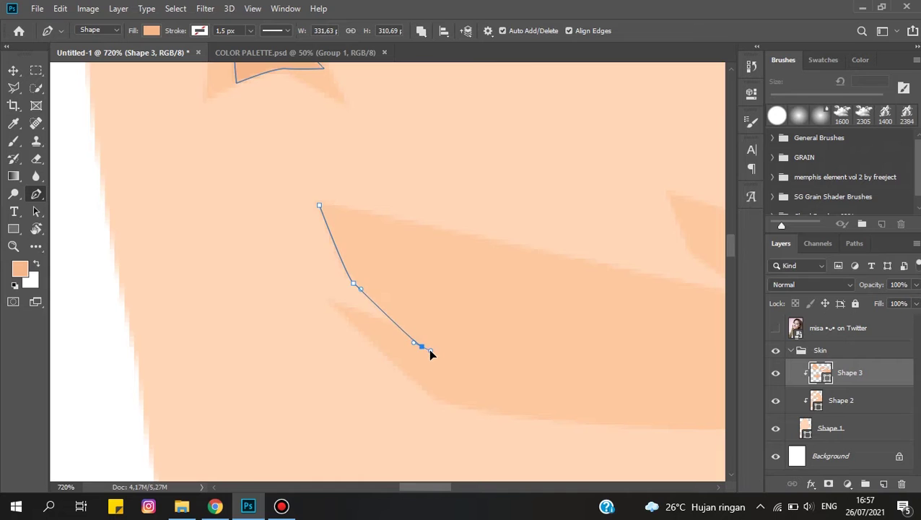
scroll(430, 354, "down", 3)
left_click(605, 373)
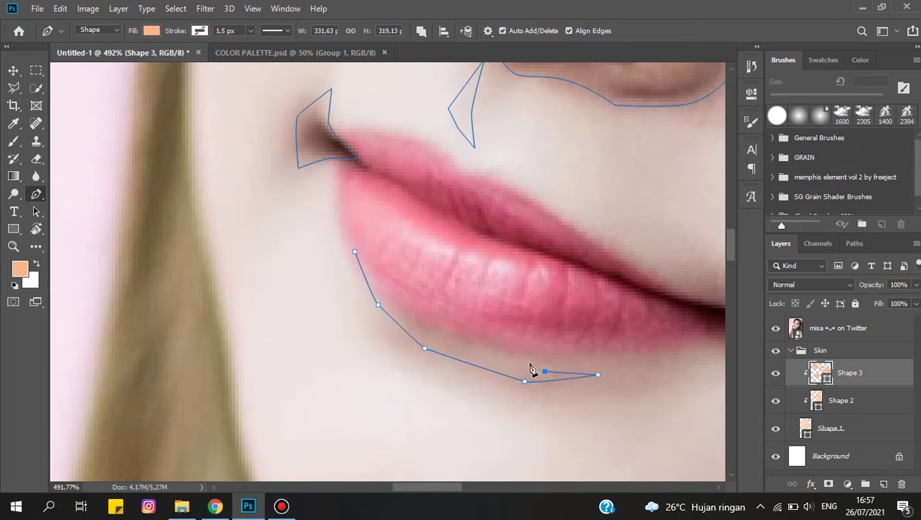
- Close the shadow shape beneath the lower lip
left_click(356, 253)
scroll(356, 257, "down", 3)
scroll(356, 256, "down", 2)
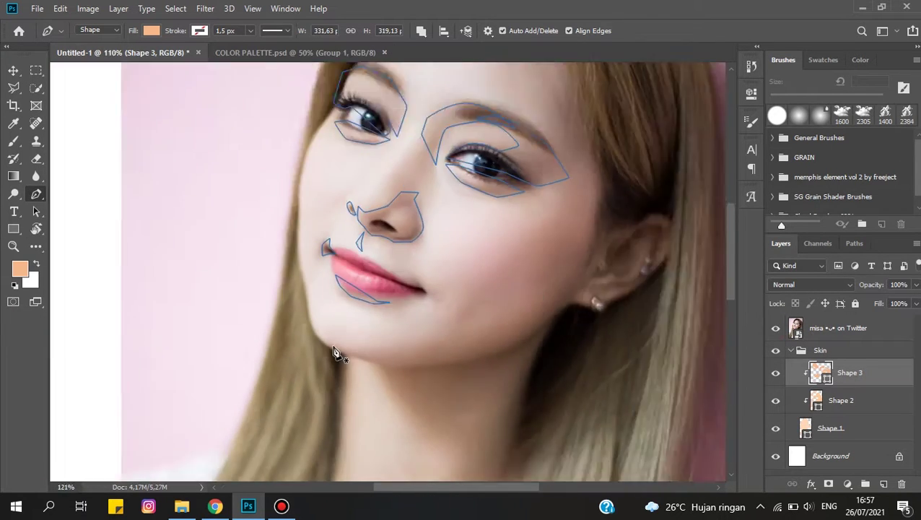
scroll(336, 353, "up", 3)
- Trace and close a shadow from the chin along the jaw to the ear and down the neck
left_click(369, 372)
scroll(357, 368, "down", 2)
left_click(436, 371)
scroll(437, 370, "down", 2)
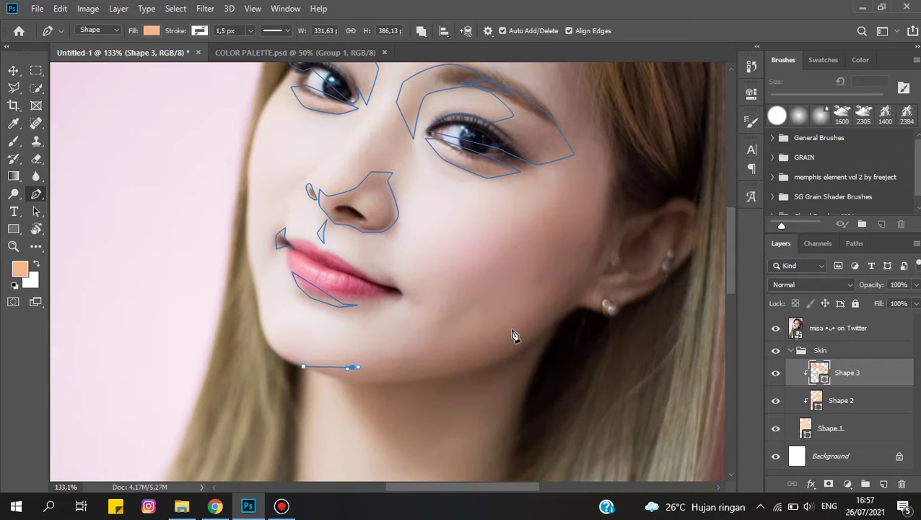
scroll(549, 307, "down", 2)
left_click(555, 284)
scroll(591, 253, "up", 2)
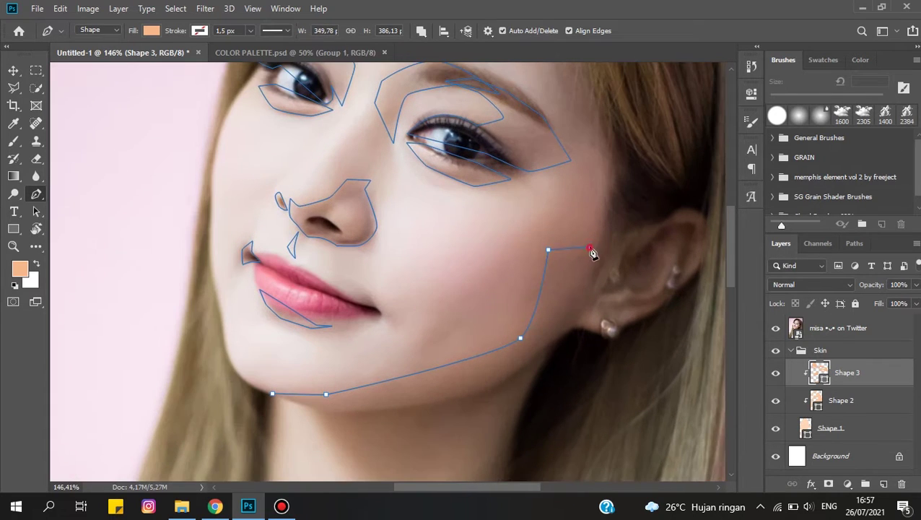
left_click(620, 175)
scroll(620, 175, "down", 3)
scroll(503, 369, "up", 2)
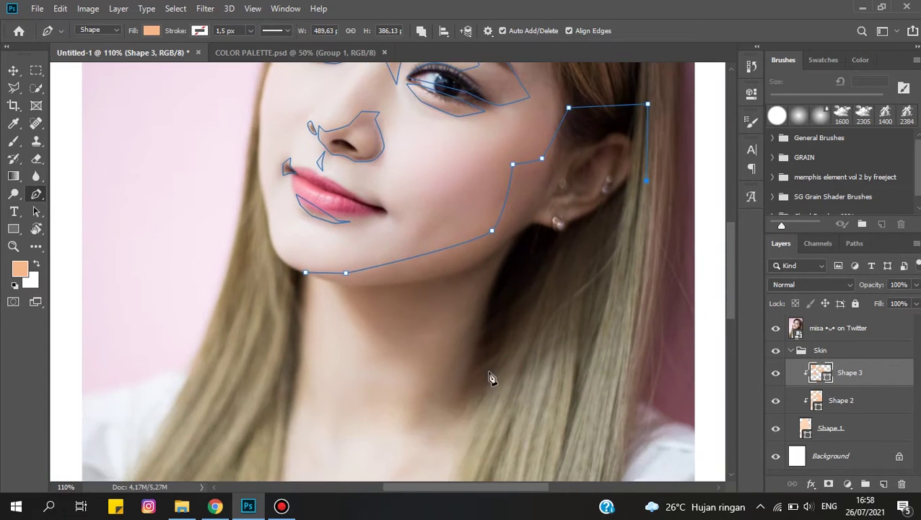
scroll(489, 376, "down", 1)
left_click(531, 383)
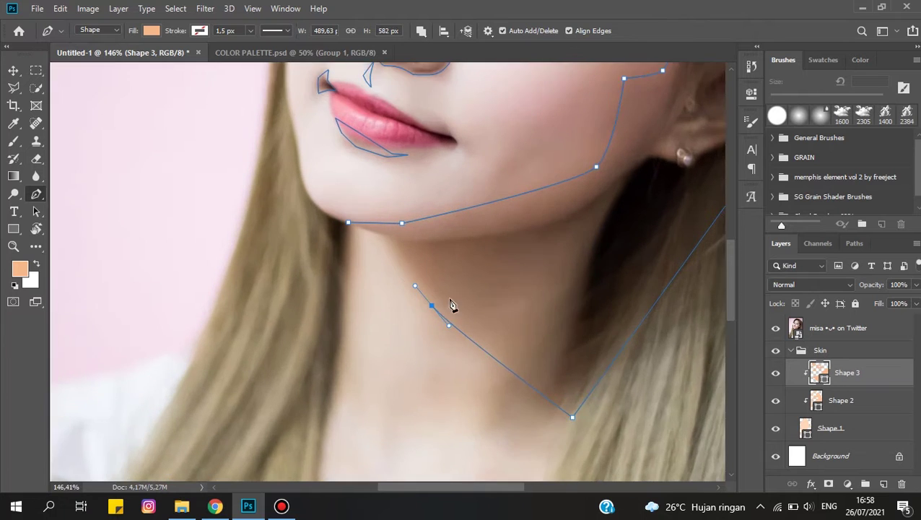
left_click(436, 233)
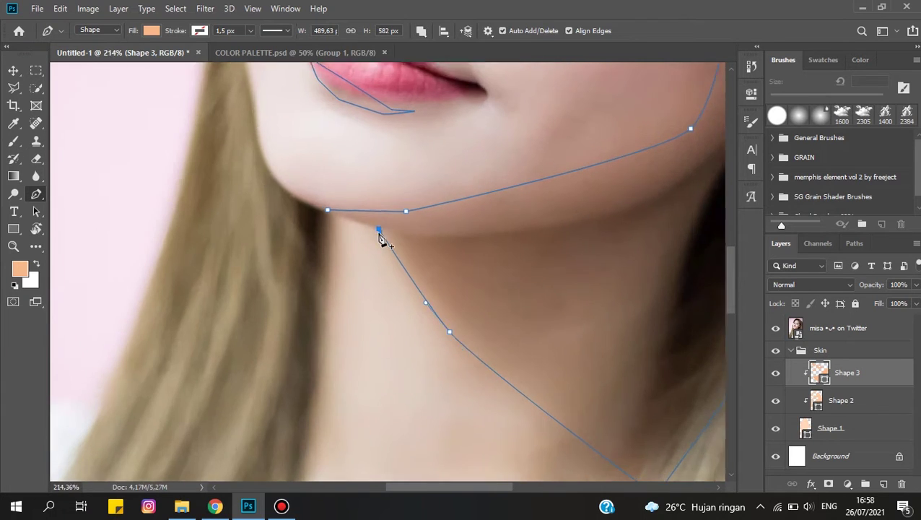
- Start a shadow outline along the neck's left edge, with the reference photo hidden then shown
left_click(383, 228)
scroll(417, 334, "up", 3)
left_click(339, 345)
left_click(381, 336)
left_click(393, 130)
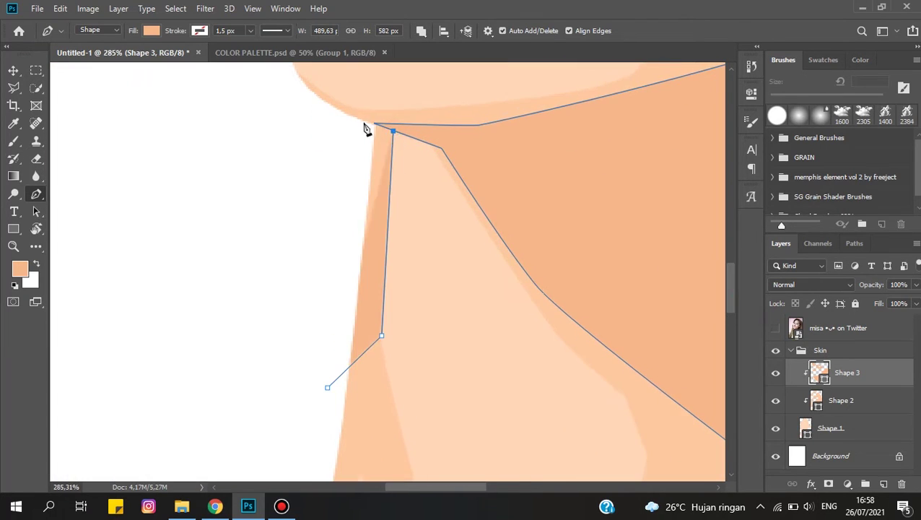
key("ctrl+0")
left_click(776, 328)
scroll(535, 107, "up", 5)
- Begin a Shape 3 shadow outline with curved anchors along the ear's inner fold
left_click(421, 30)
left_click(446, 81)
scroll(538, 272, "up", 5)
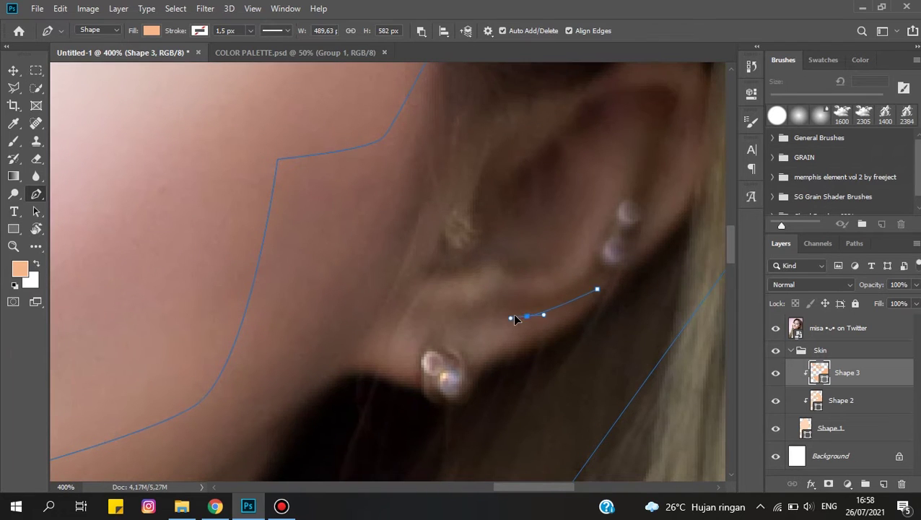
left_click_drag(419, 324, 410, 314)
scroll(503, 295, "down", 2)
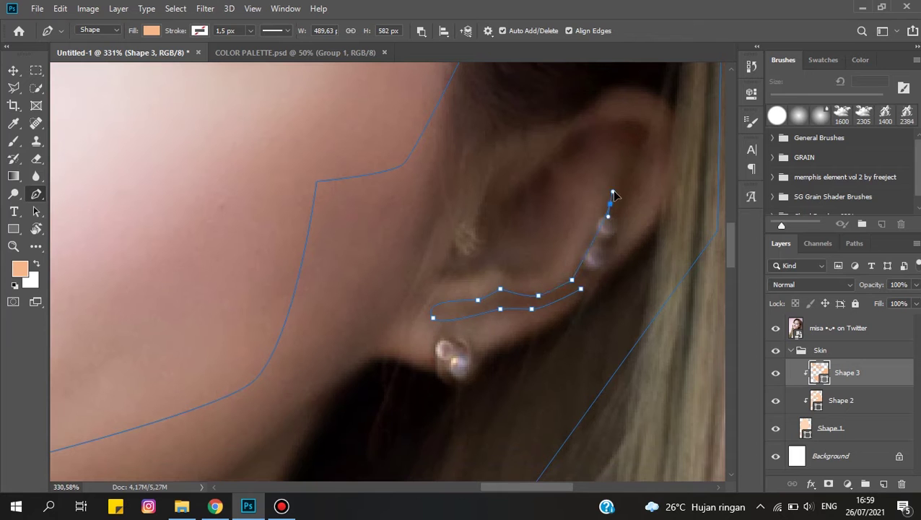
scroll(511, 286, "up", 2)
scroll(487, 263, "down", 1)
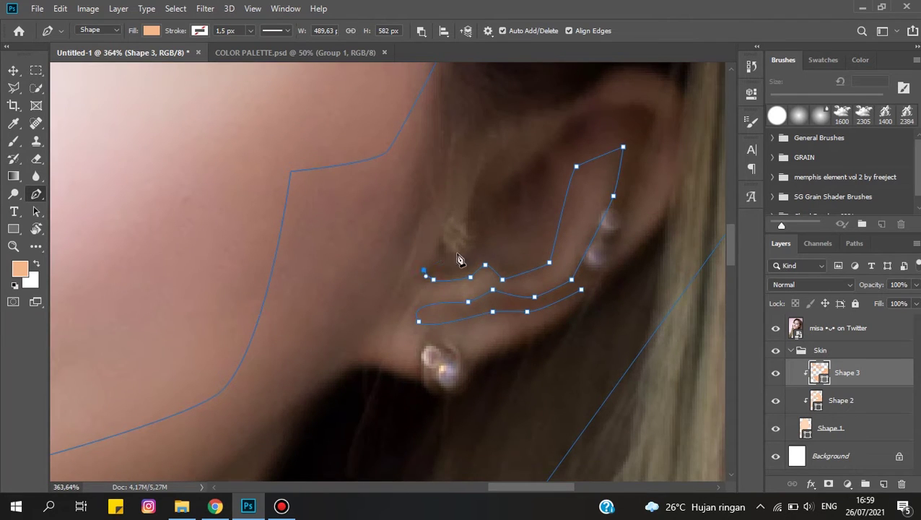
left_click_drag(482, 195, 436, 275)
- Extend the ear shadow over the top of the ear and around the earlobe, then close it
left_click(432, 269)
left_click(471, 252)
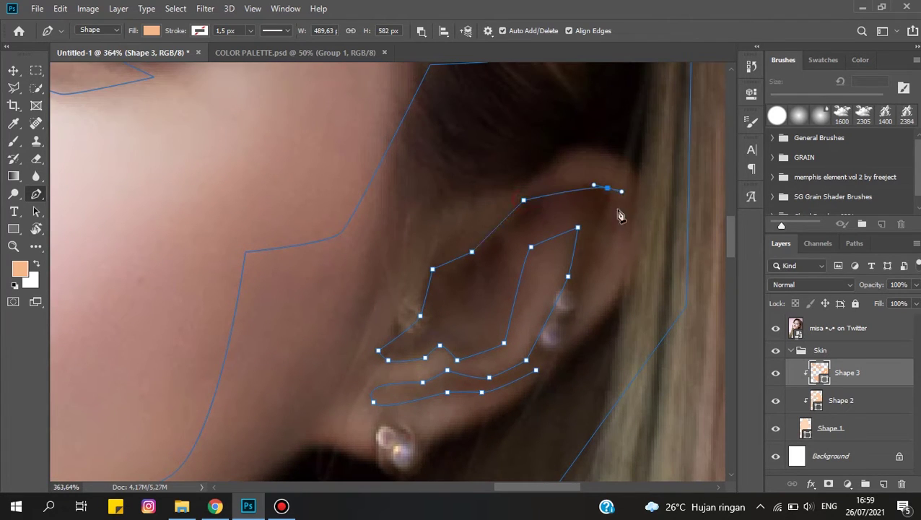
scroll(570, 336, "down", 2)
left_click(453, 223)
scroll(498, 343, "up", 2)
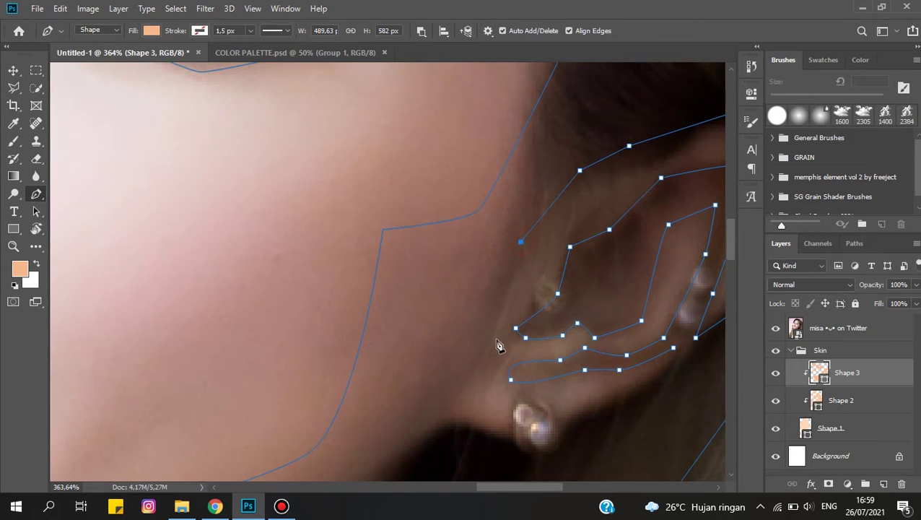
left_click(468, 441)
scroll(496, 430, "down", 1)
left_click(553, 454)
left_click(583, 414)
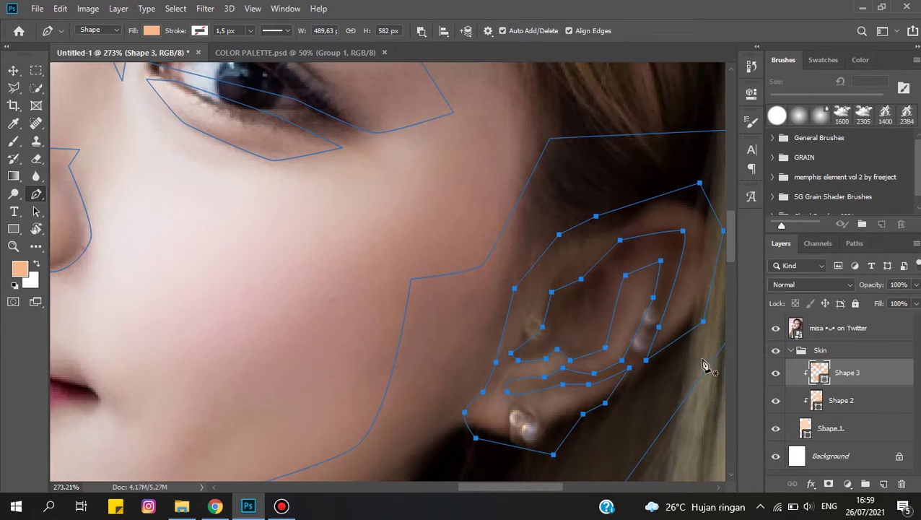
left_click(630, 375)
scroll(551, 243, "down", 2)
- Hide the reference photo and select the whole Skin group
left_click(775, 328)
left_click(820, 351)
scroll(586, 295, "down", 1)
scroll(446, 239, "down", 1)
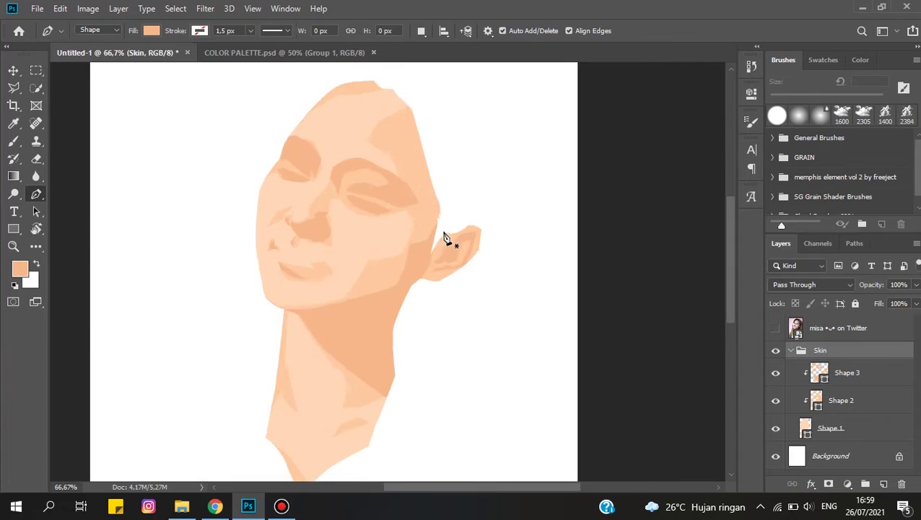
- Reselect the Shape 3 shadow layer and show the reference photo again
scroll(445, 238, "up", 1)
scroll(453, 251, "up", 2)
left_click(847, 372)
left_click(775, 328)
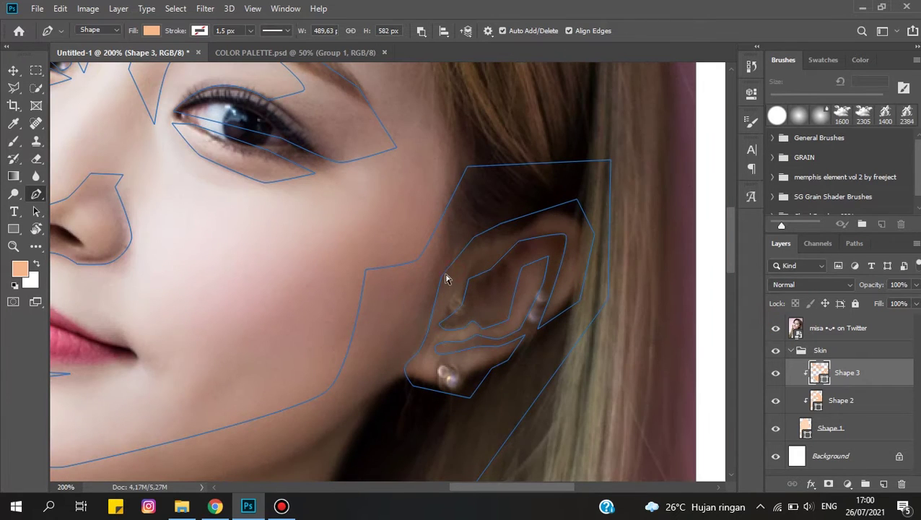
scroll(638, 255, "down", 1)
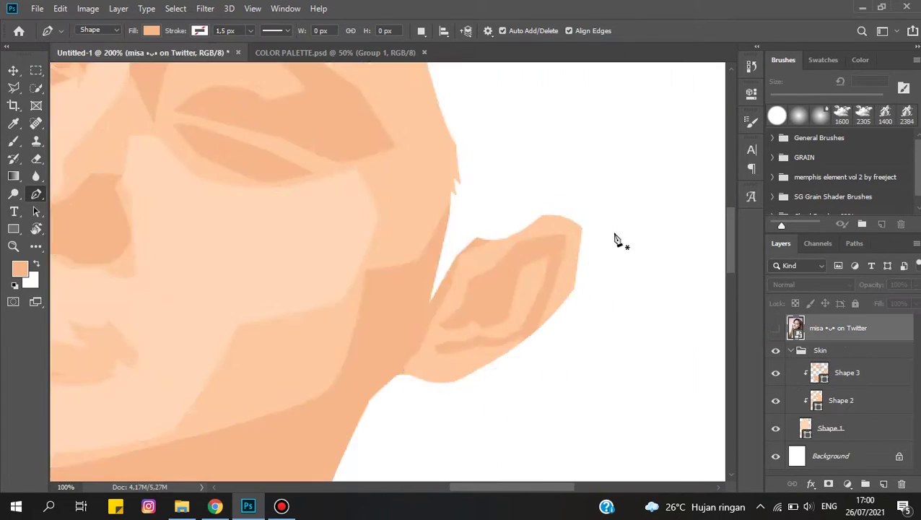
scroll(425, 287, "down", 2)
scroll(366, 421, "up", 1)
scroll(334, 387, "up", 3)
scroll(354, 374, "up", 1)
- Start a shadow sliver down the neck edge and set how the new shape combines
left_click(348, 349)
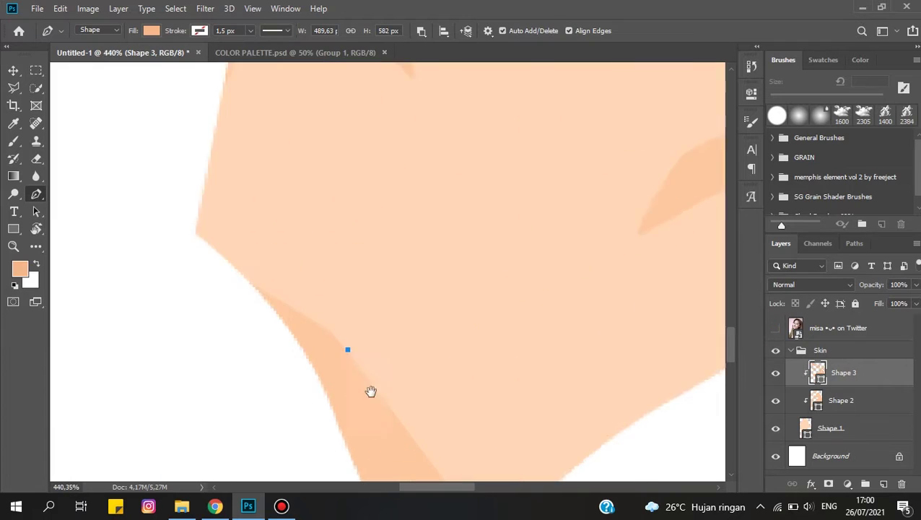
scroll(372, 397, "up", 1)
left_click(416, 452, "shift")
scroll(439, 388, "up", 1)
left_click(457, 467)
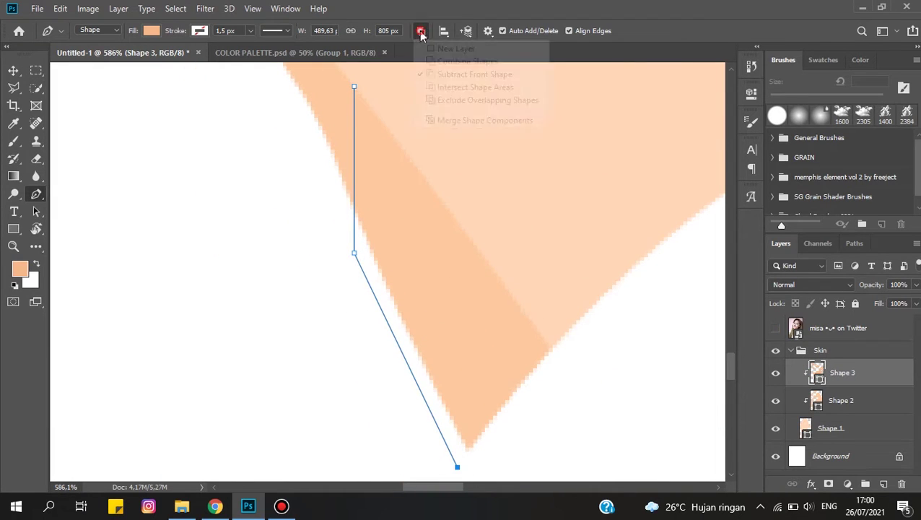
left_click(524, 447)
left_click(385, 181)
- Add the remaining curved and corner points and close the neck shadow at its start
scroll(385, 182, "down", 3)
scroll(443, 434, "up", 3)
scroll(444, 433, "up", 1)
left_click_drag(501, 329, 515, 319)
left_click(628, 273)
left_click(524, 386)
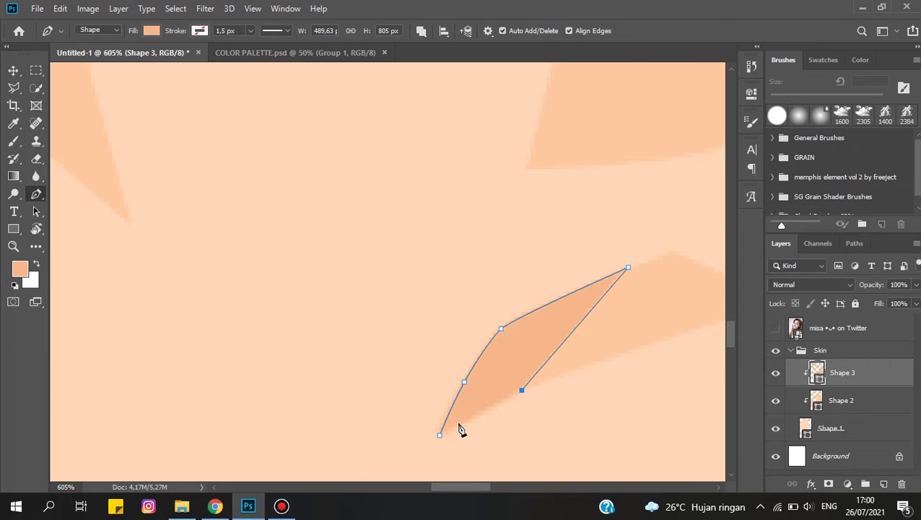
left_click(439, 435)
scroll(469, 349, "down", 5)
scroll(405, 356, "up", 1)
scroll(394, 212, "up", 1)
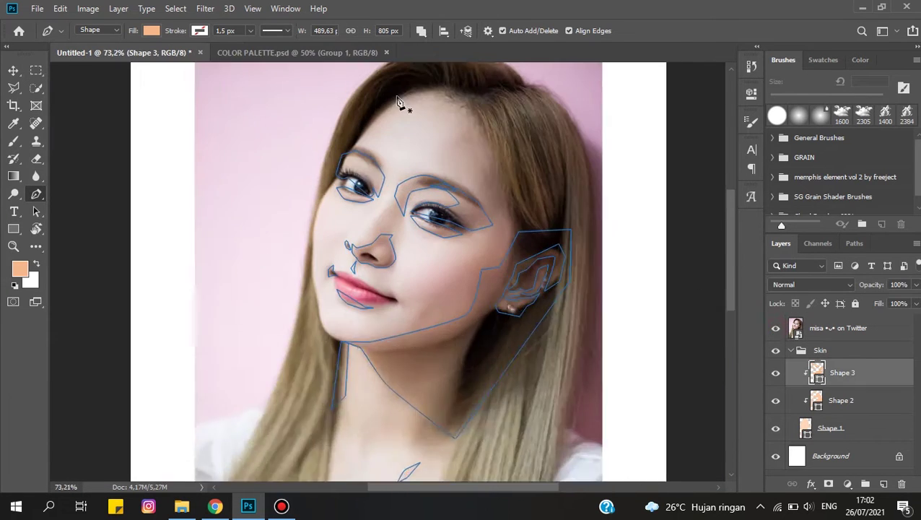
- Draw a four-corner shadow piece across the top of the head on Shape 3 and close it
scroll(356, 199, "up", 4)
left_click(215, 233)
left_click(572, 206)
left_click(489, 129)
left_click(221, 163)
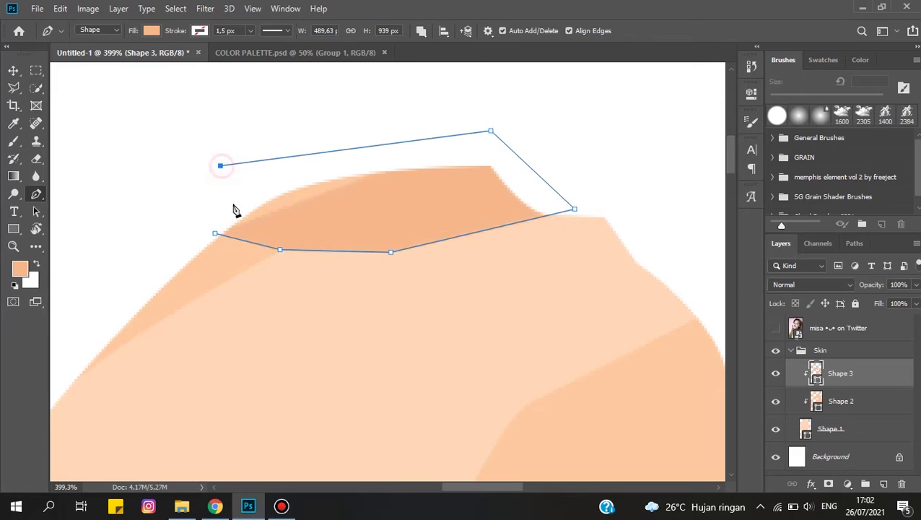
left_click(214, 234)
scroll(349, 289, "down", 5)
left_click(776, 328)
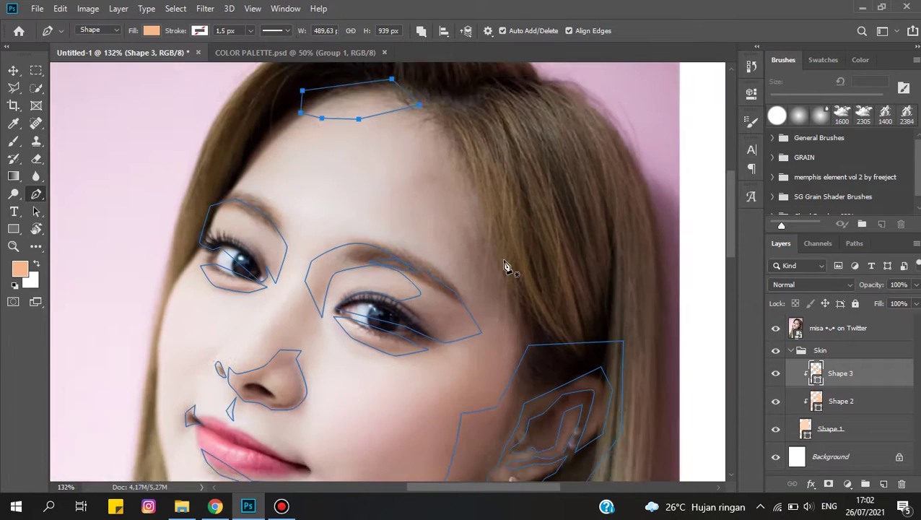
- Switch to a soft Brush at 40% opacity
scroll(441, 346, "up", 1)
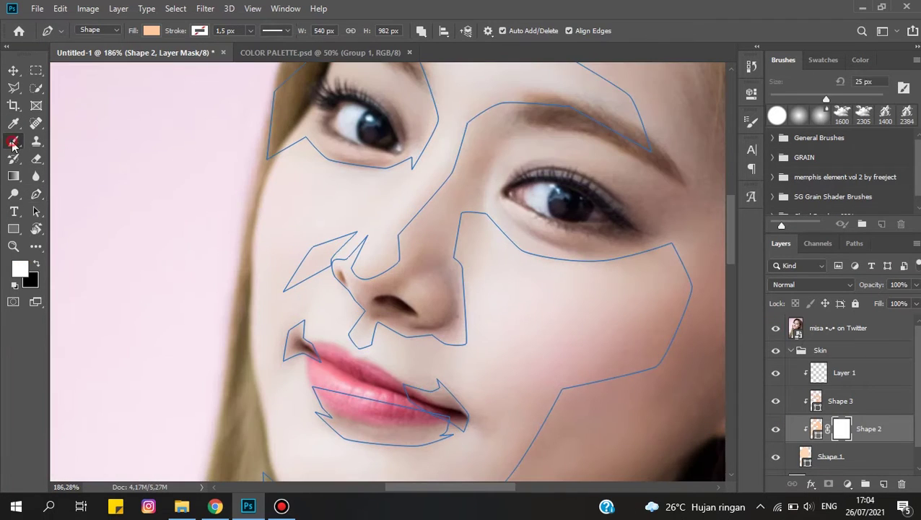
left_click(13, 142)
left_click(310, 31)
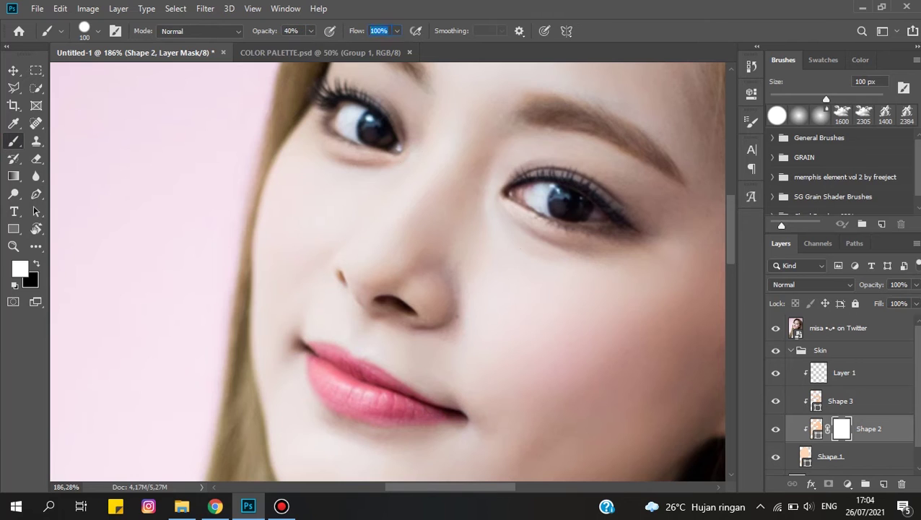
type("60")
- Hide the photo, lasso-select the cheek shadow beside the nose, and set a black brush
left_click(775, 328)
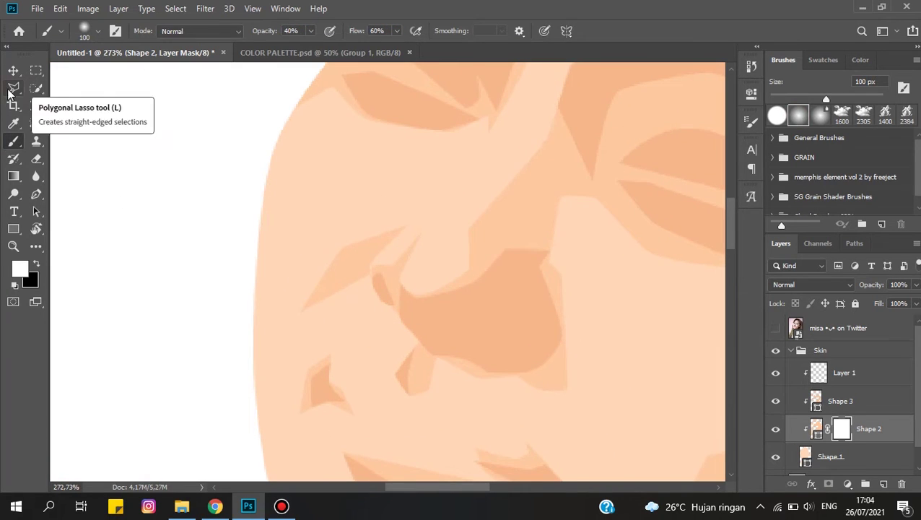
left_click(13, 87)
left_click(409, 221)
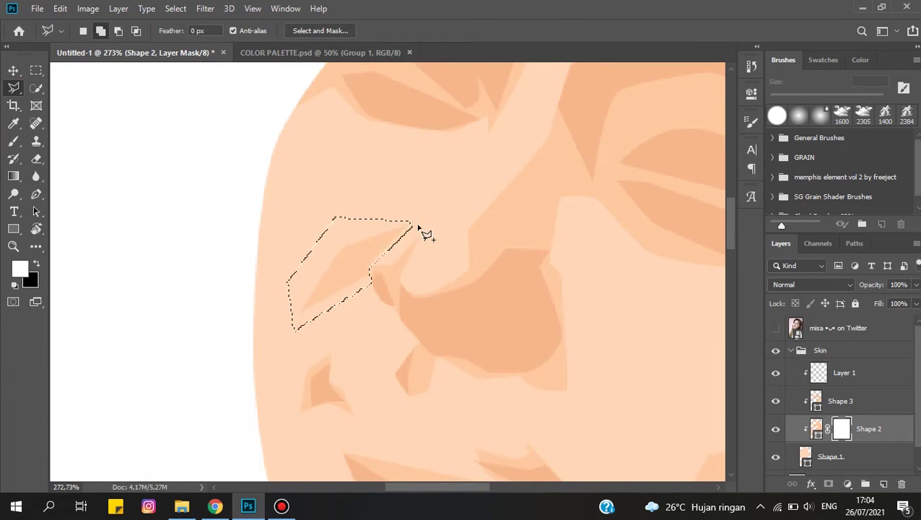
left_click(13, 143)
key("x")
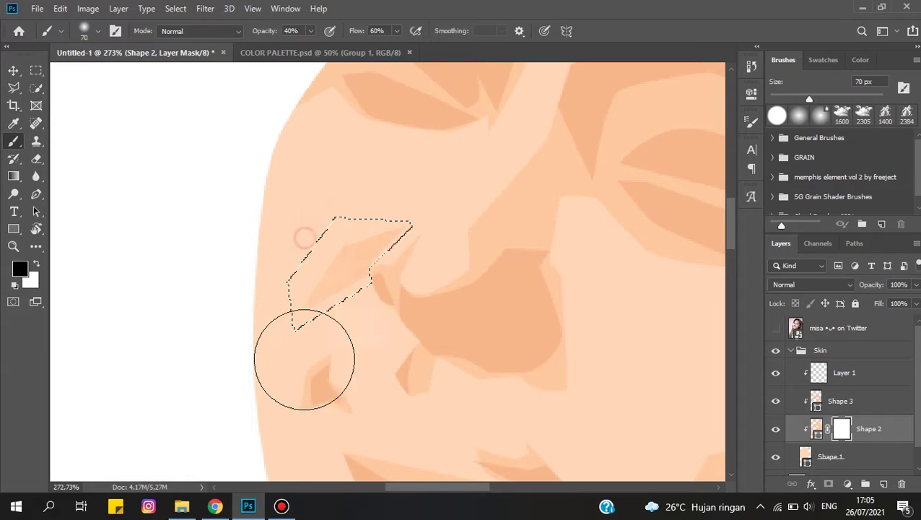
scroll(481, 265, "down", 5)
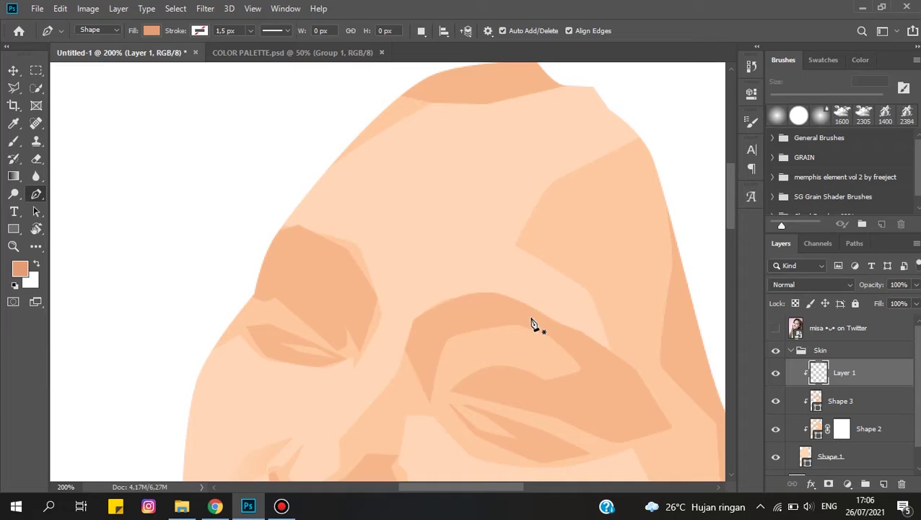
- Confirm the #e49e73 fill and close the first under-eye shadow outline
left_click(775, 329)
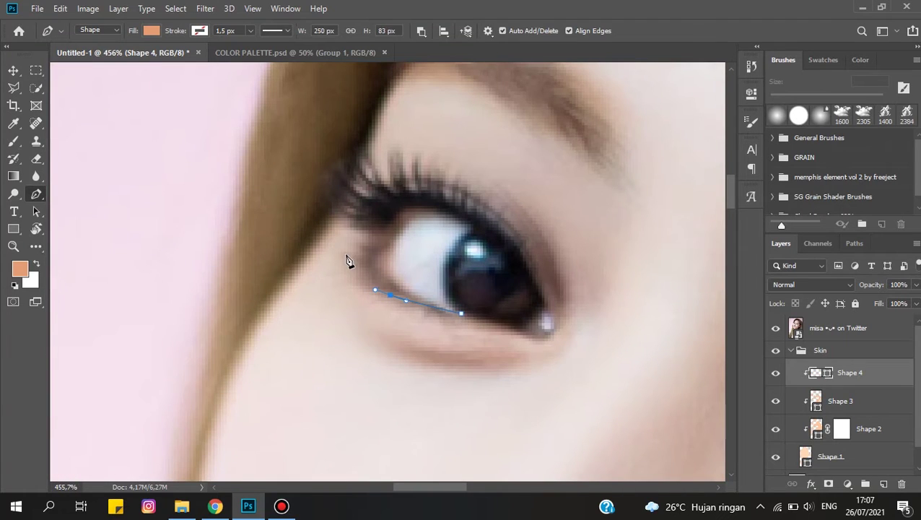
scroll(491, 238, "down", 1)
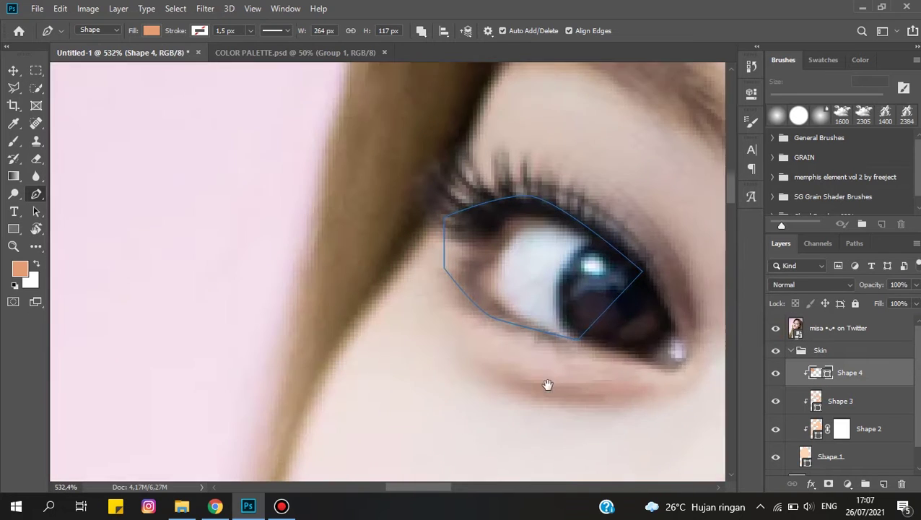
left_click_drag(548, 384, 498, 326)
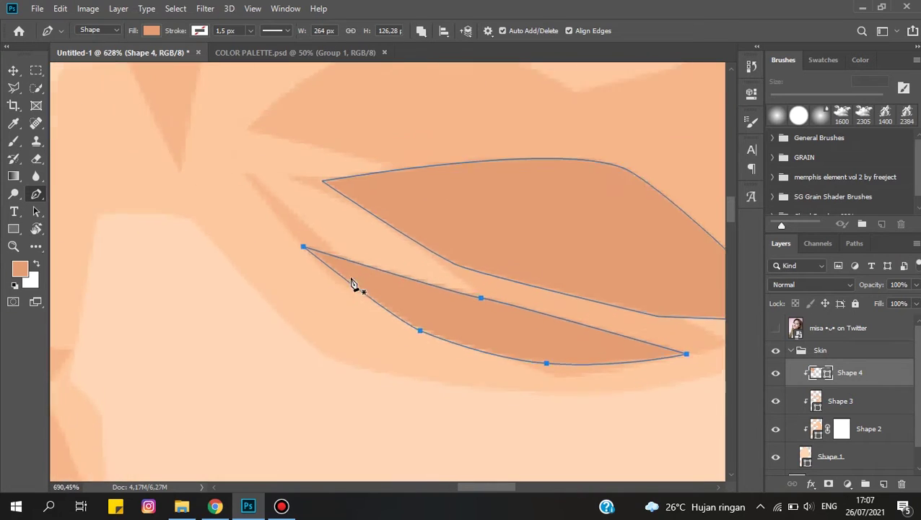
left_click(311, 265)
- Remove a stray point from the under-eye path, then close the second eye's under-eye shadow
left_click(454, 330)
left_click_drag(523, 381, 330, 309)
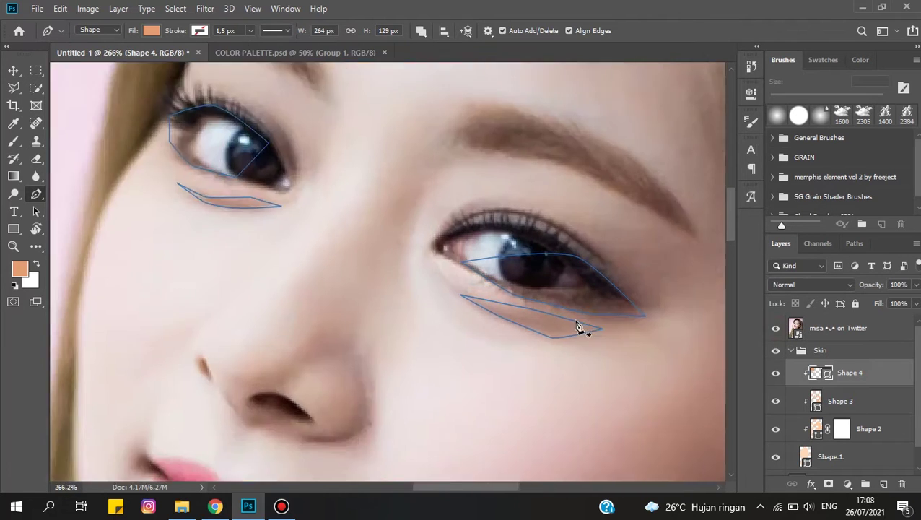
scroll(578, 327, "up", 3)
left_click(540, 345)
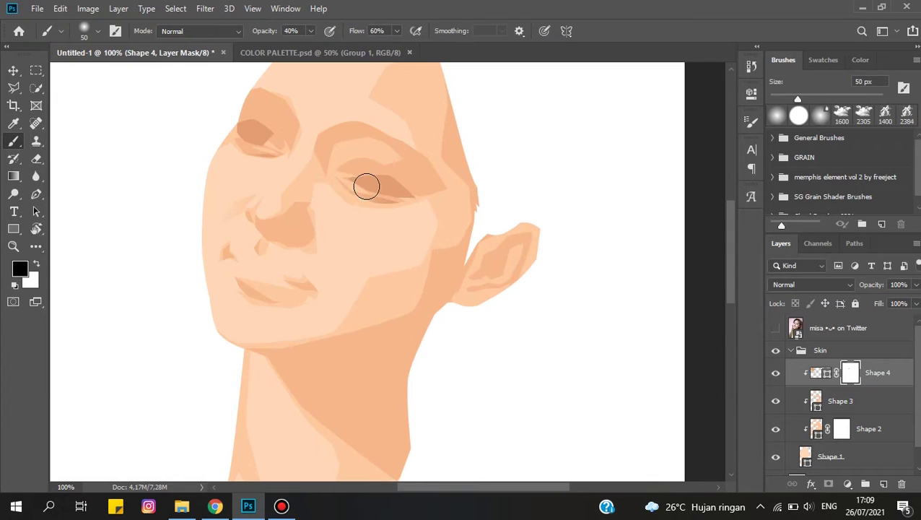
- Hide the photo and draw a triangular shadow beside the nose bridge with one curved edge
left_click(776, 330)
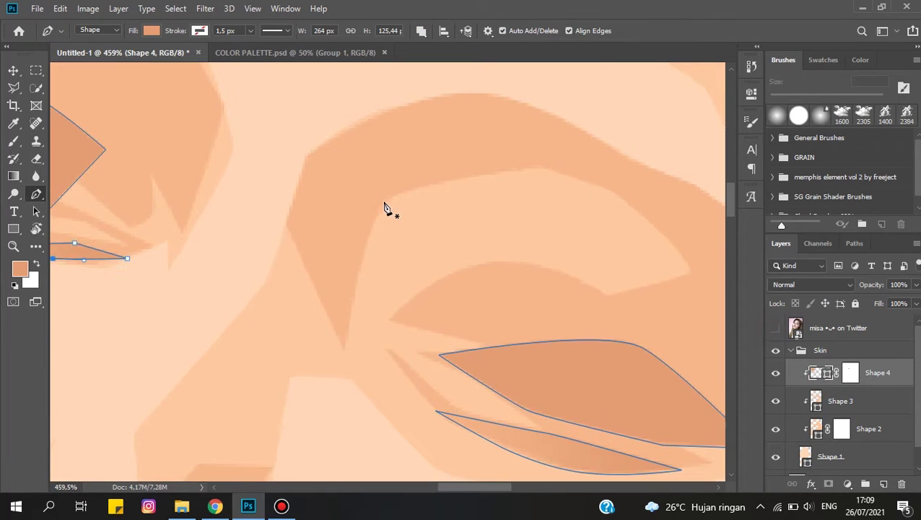
left_click(349, 345)
left_click(382, 200)
left_click_drag(363, 273, 344, 262)
scroll(390, 262, "down", 3, "alt")
- Soften the nose-bridge triangle by brushing on Shape 4's mask within a lasso selection
left_click(776, 330)
left_click(776, 330)
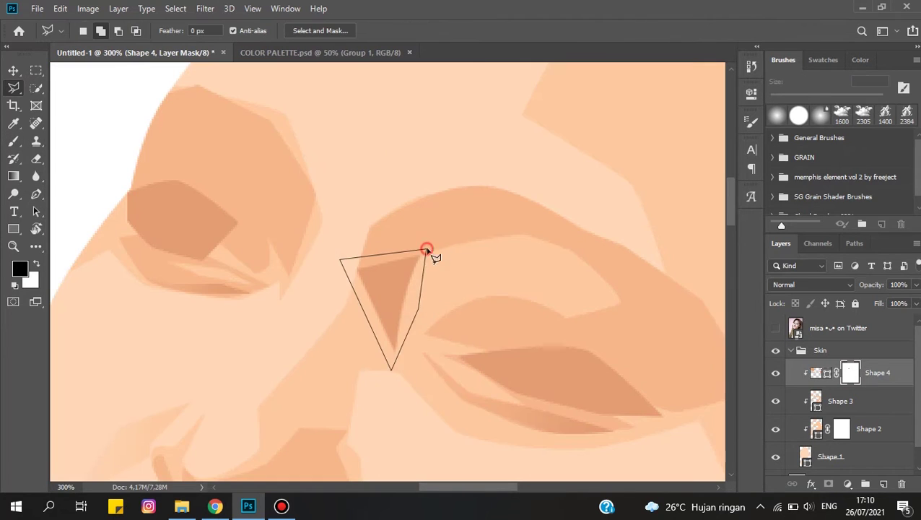
left_click(427, 250)
key("b")
scroll(332, 261, "down", 2, "alt")
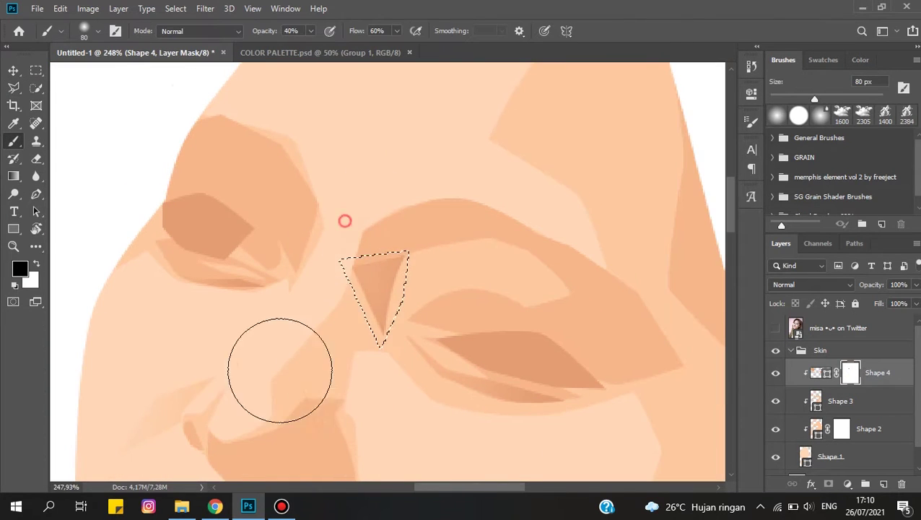
scroll(375, 284, "down", 1, "alt")
scroll(406, 280, "up", 2, "alt")
key("ctrl+d")
scroll(460, 280, "down", 3, "alt")
- Return to the Pen, set the path combination mode, and show the reference photo
key("p")
left_click(444, 31)
left_click(442, 63)
left_click(776, 328)
scroll(417, 263, "up", 3, "alt")
scroll(380, 339, "up", 2, "alt")
scroll(371, 312, "up", 1, "alt")
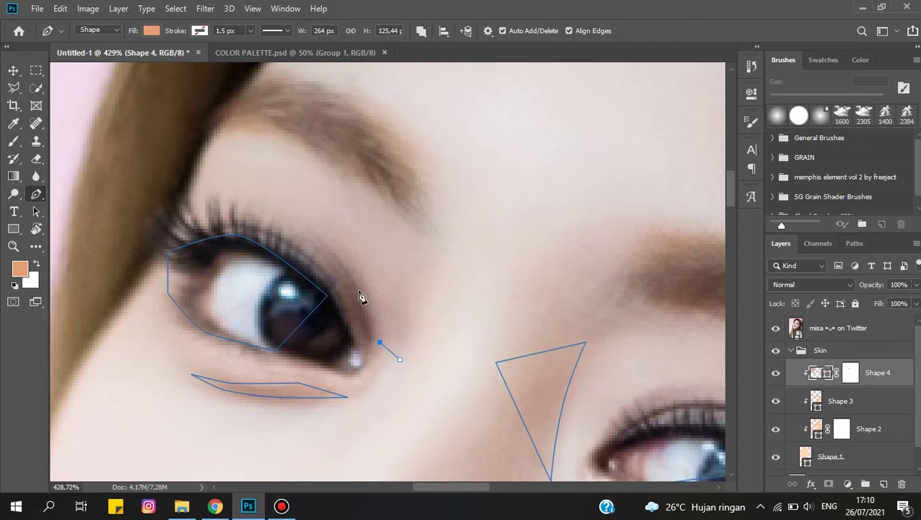
- Draw the shadow shape above the left eye on Shape 4 and close it
left_click(778, 329)
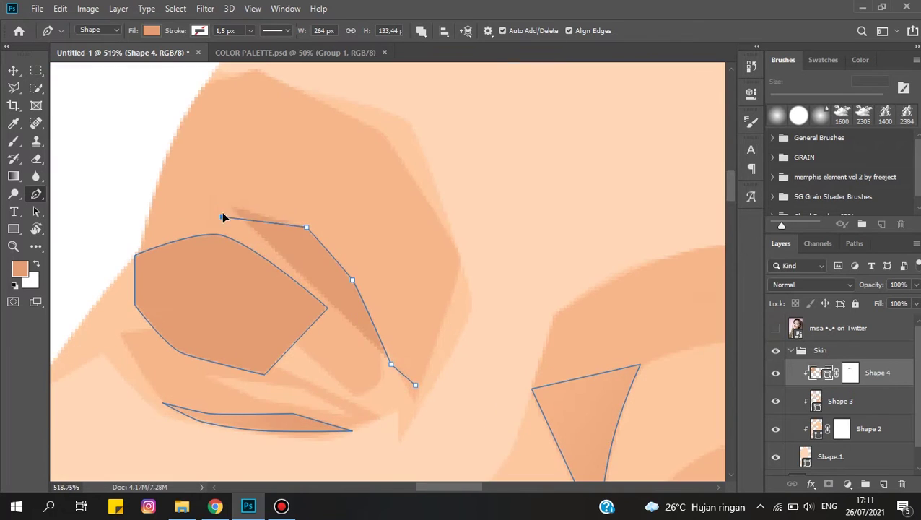
left_click(778, 329)
scroll(413, 237, "down", 1, "alt")
left_click(776, 328)
scroll(443, 361, "up", 5, "alt")
left_click(443, 361)
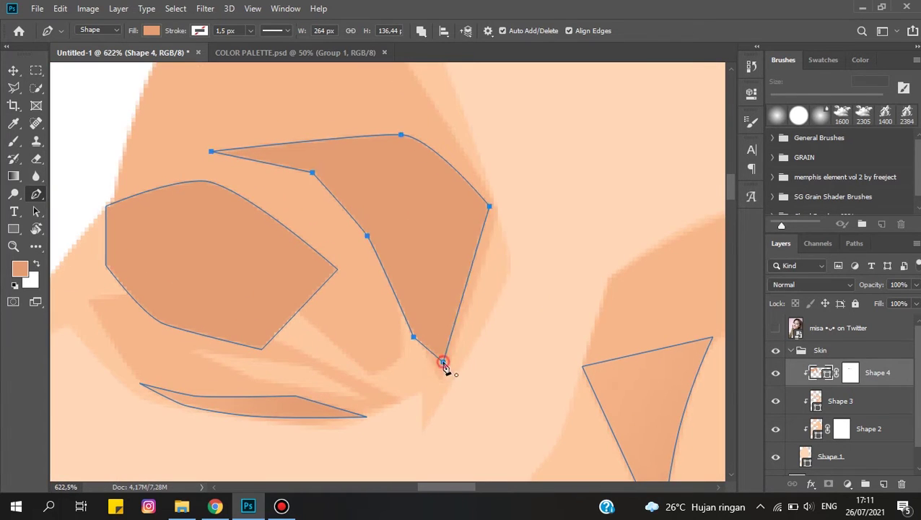
scroll(494, 216, "down", 5, "alt")
- Select the area above the eye and paint black on Shape 4's mask to fade it
key("l")
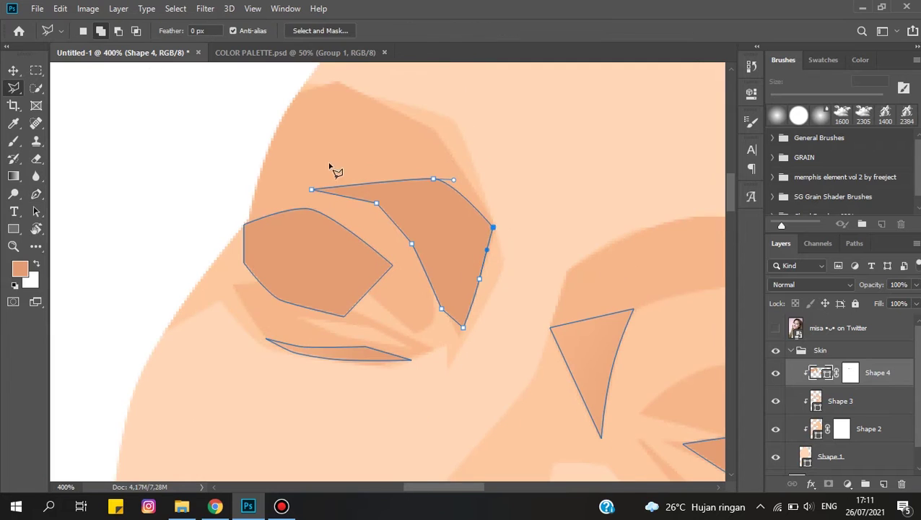
key("b")
left_click(851, 373)
scroll(377, 223, "down", 3)
left_click(776, 328)
key("x")
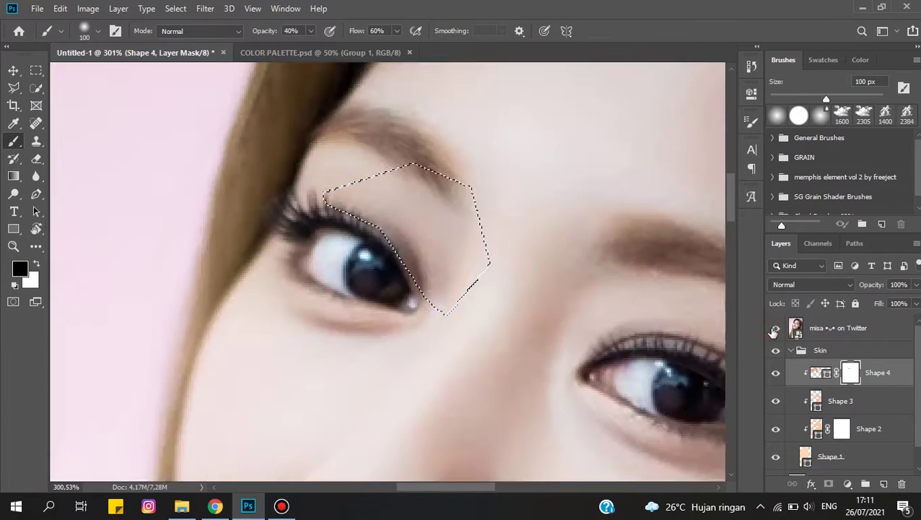
left_click(776, 328)
scroll(514, 206, "down", 2, "alt")
scroll(449, 265, "up", 2, "alt")
- Paint white with a 125 px brush to restore edges, then give Shape 3 a layer mask
key("x")
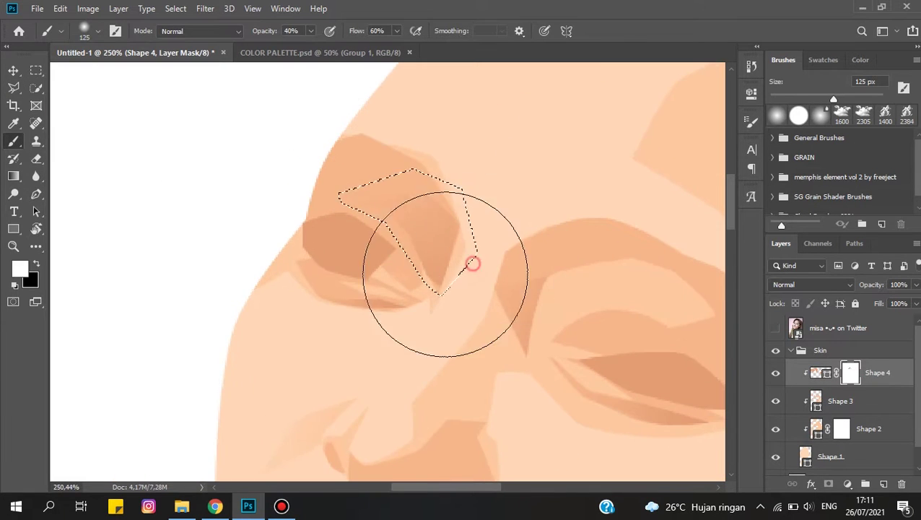
scroll(514, 247, "down", 5, "alt")
scroll(456, 214, "up", 7, "alt")
key("bracketright")
scroll(514, 257, "down", 6, "alt")
key("l")
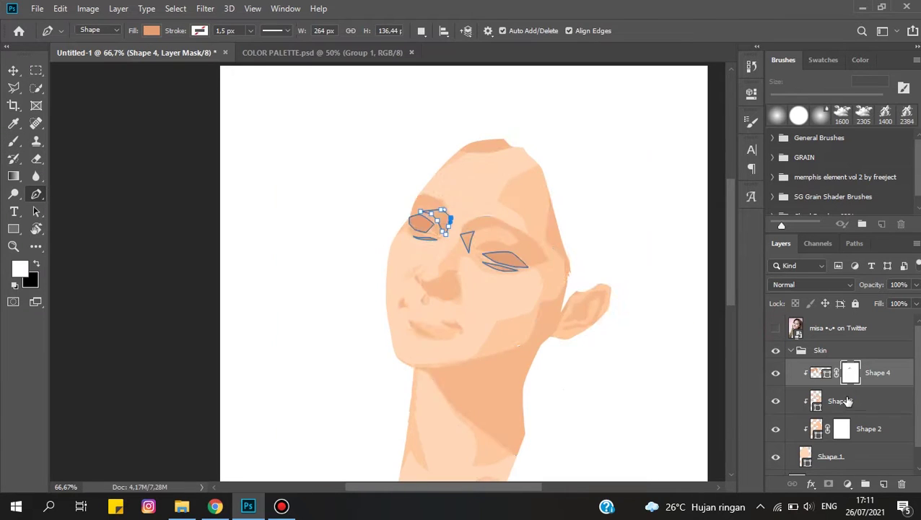
left_click(841, 400)
scroll(586, 119, "up", 4, "alt")
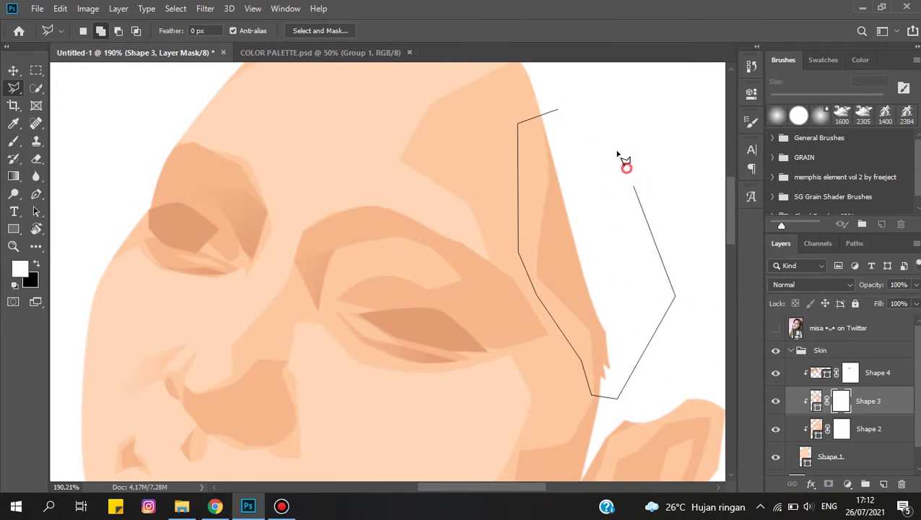
- Select the temple shadow and soften its edge with a 200 px brush on the mask
left_click_drag(618, 154, 621, 156)
key("b")
key("x")
scroll(530, 339, "down", 2)
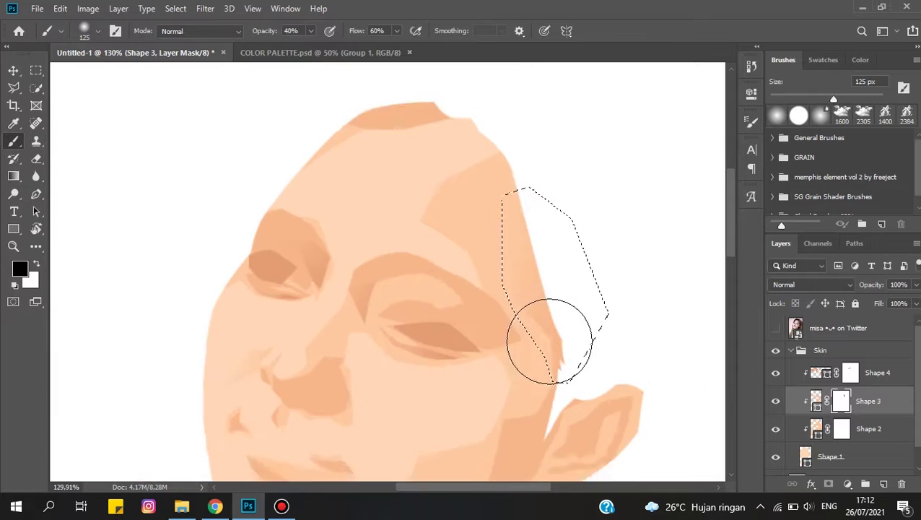
key("bracketright")
key("bracketright")
key("bracketright")
key("x")
key("ctrl+d")
scroll(588, 284, "down", 3)
scroll(560, 192, "up", 1)
scroll(560, 192, "up", 3)
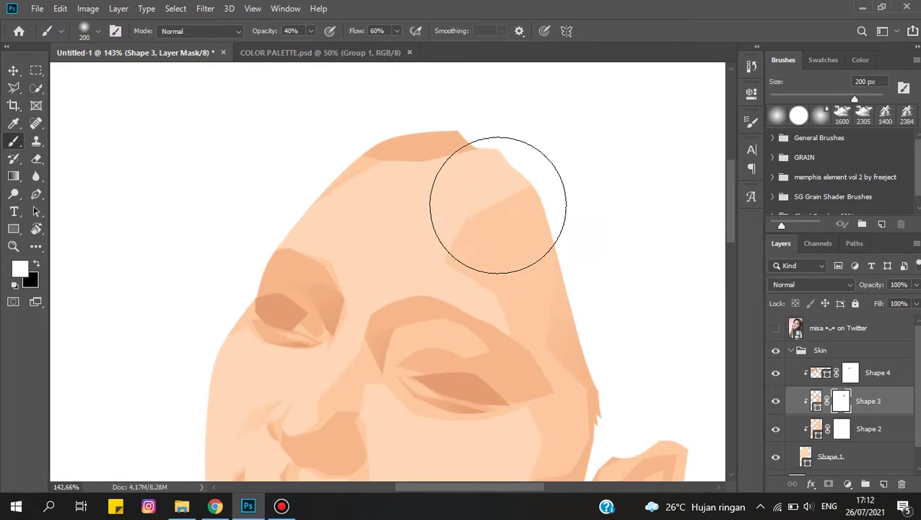
scroll(546, 206, "down", 1)
- Select the forehead shadow and paint Shape 2's mask with an enlarged white brush
key("l")
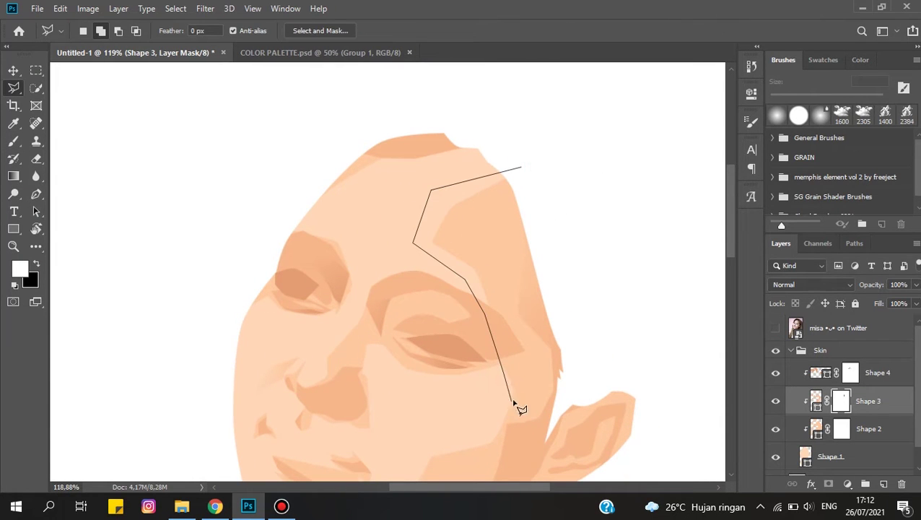
left_click(523, 171)
key("b")
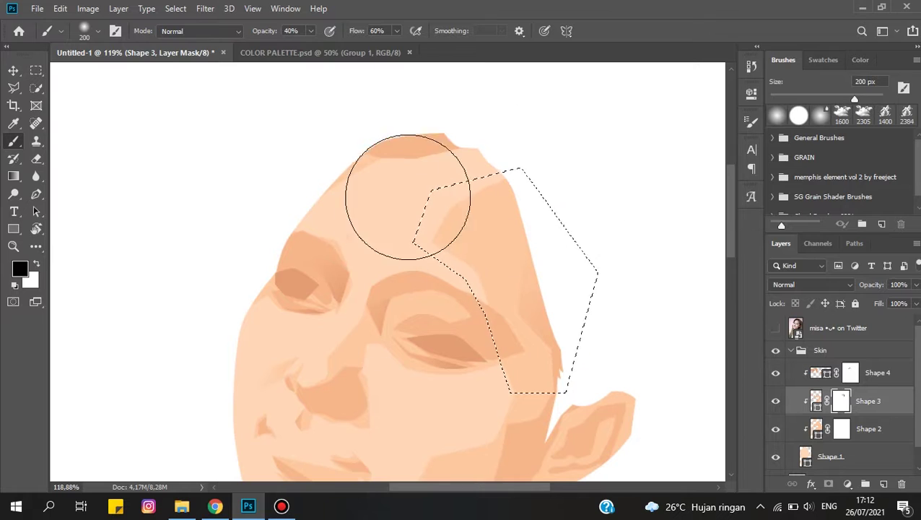
key("alt+bracketleft")
scroll(441, 153, "down", 2)
key("x")
key("bracketright")
scroll(586, 250, "down", 3)
scroll(587, 249, "up", 2)
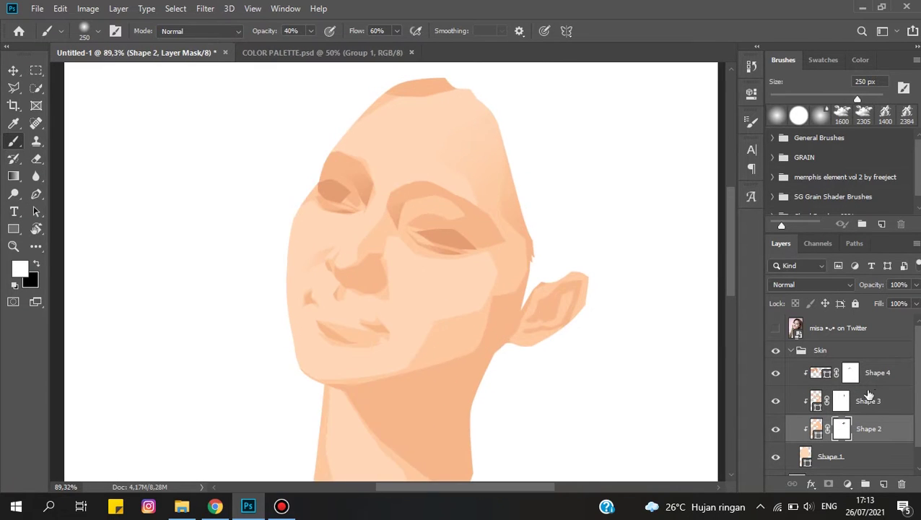
- Briefly select Shape 4 with the Pen tool and review the face shadows
key("alt+bracketright")
key("alt+bracketright")
key("p")
scroll(503, 225, "up", 5)
scroll(503, 226, "up", 1)
scroll(596, 241, "down", 3)
scroll(405, 172, "up", 3)
scroll(511, 268, "down", 1)
- Paint over Shape 3's shadow outline on its mask with the soft black brush
key("alt+bracketleft")
key("b")
key("x")
scroll(482, 309, "down", 1)
scroll(428, 220, "down", 3)
scroll(467, 294, "up", 2)
key("p")
key("alt+bracketright")
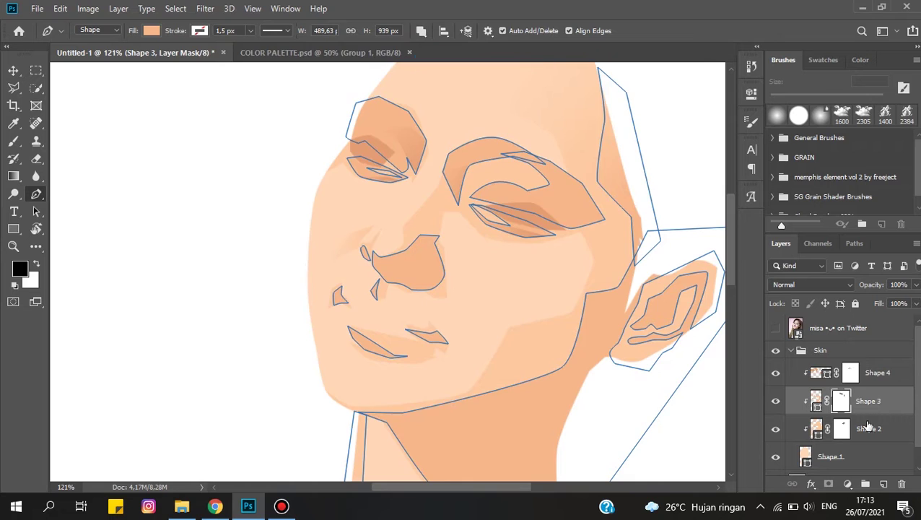
- Over the reference photo, start the nostril shadow at the nose top and lower right
left_click(776, 328)
scroll(377, 316, "up", 5)
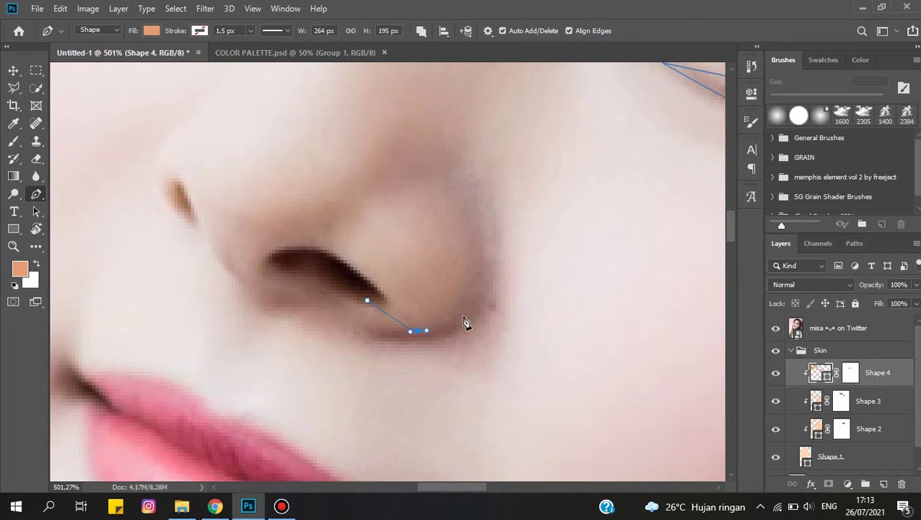
scroll(460, 208, "down", 2)
scroll(412, 214, "up", 1)
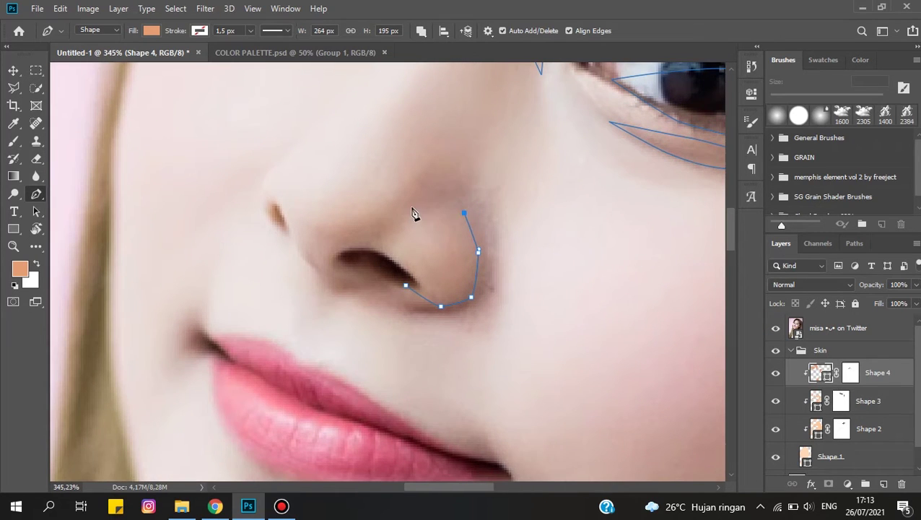
scroll(456, 212, "up", 2)
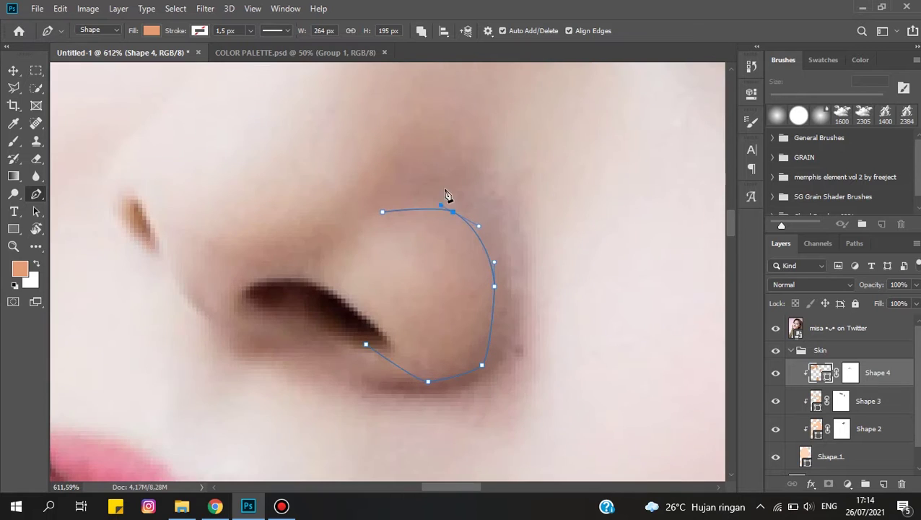
left_click(479, 143)
left_click(520, 251)
left_click(513, 304)
- Complete the nostril shadow outline under the nostril and up the nose's left side
scroll(512, 315, "down", 2)
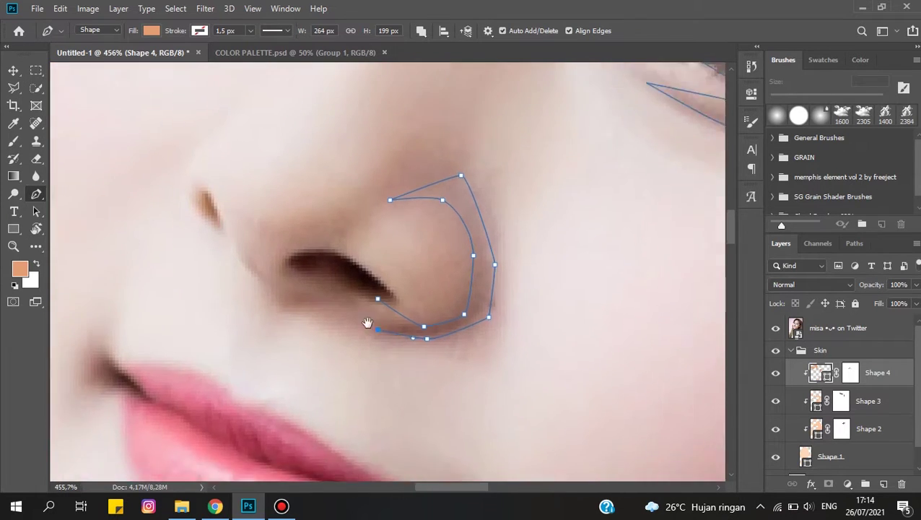
left_click(483, 329)
scroll(501, 350, "up", 2)
left_click(481, 334)
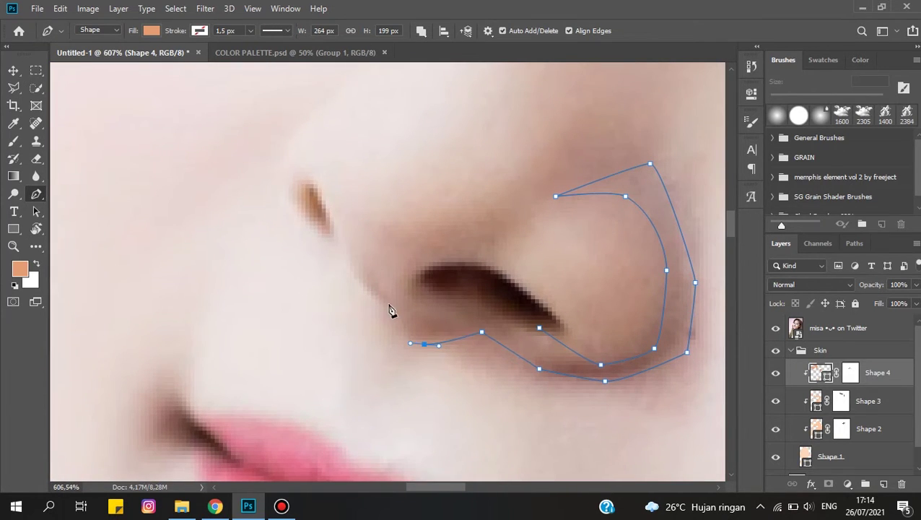
left_click(362, 282)
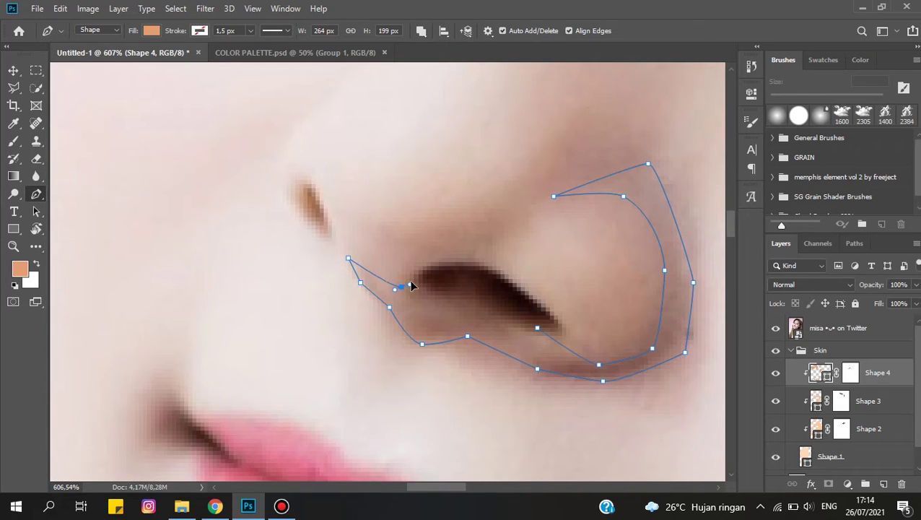
scroll(503, 291, "down", 1)
scroll(555, 333, "down", 1)
key("ctrl+comma")
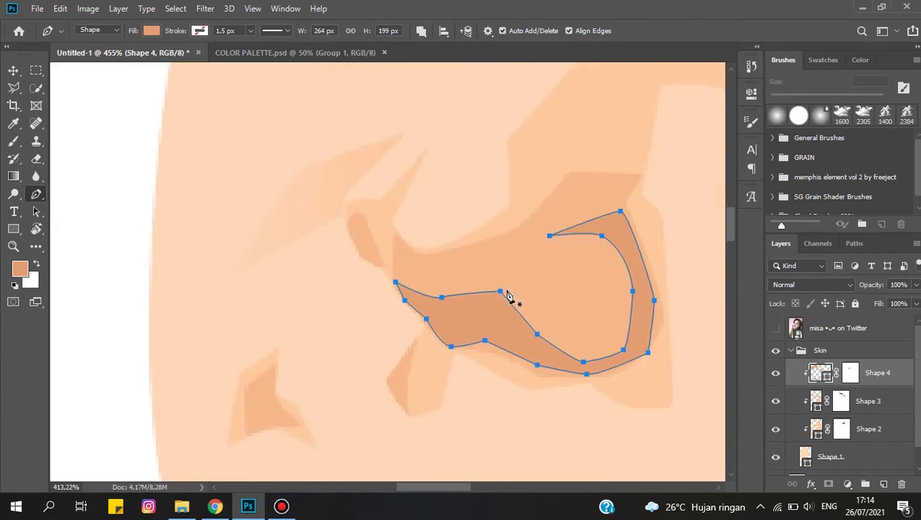
scroll(514, 302, "down", 5)
scroll(557, 266, "up", 3)
scroll(402, 229, "up", 1)
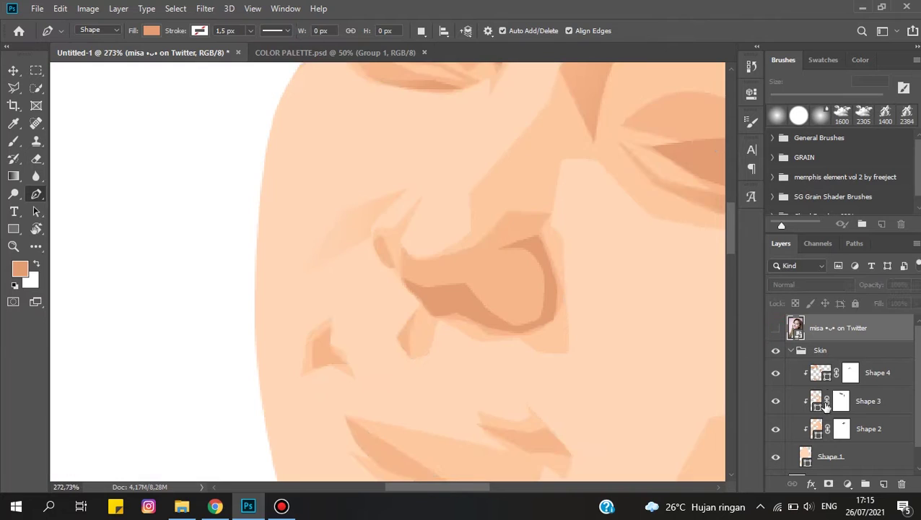
- Toggle the reference photo to compare the nose shadow with Shape 3's outline
left_click(825, 405)
left_click(467, 30)
left_click(776, 328)
scroll(446, 279, "up", 3)
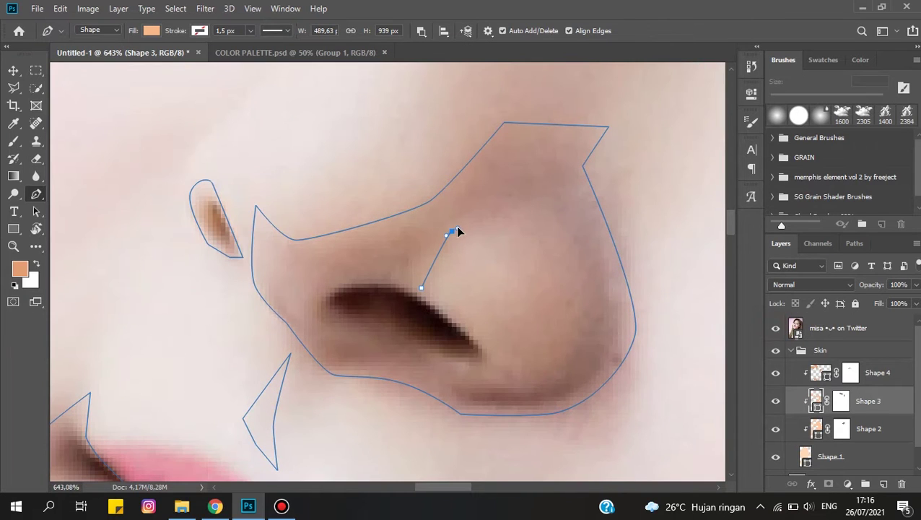
left_click(775, 328)
scroll(548, 233, "down", 3)
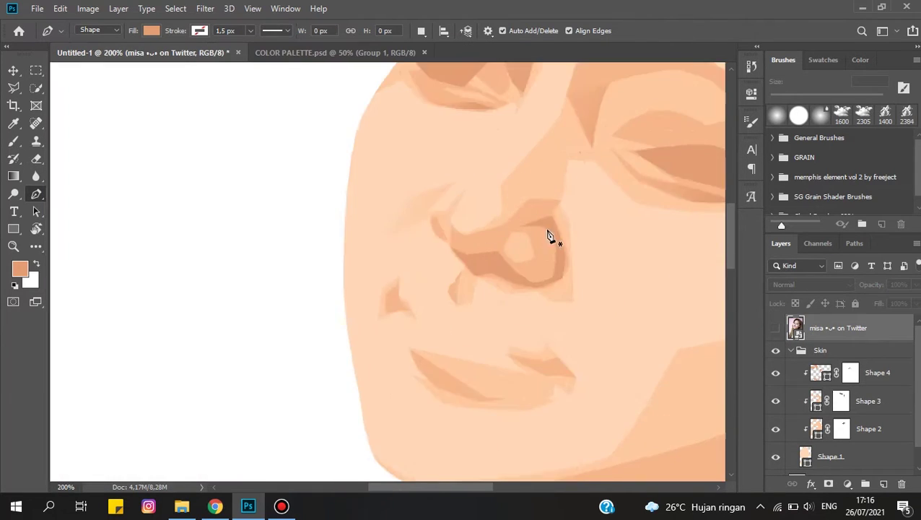
scroll(525, 220, "down", 3)
scroll(549, 216, "up", 6)
- Fade the nostril shadow's upper part with a slightly larger white soft brush on Shape 4's mask
key("alt+bracketright")
key("b")
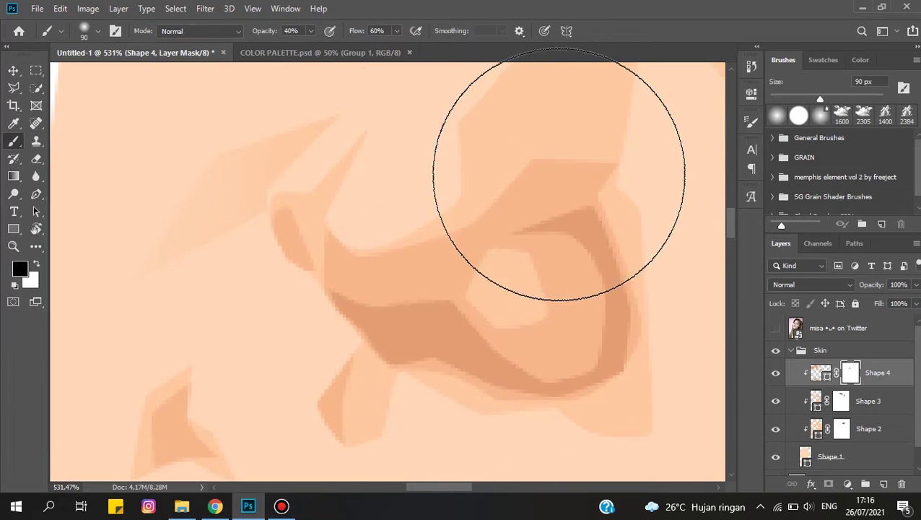
scroll(549, 195, "down", 2)
scroll(608, 235, "down", 1)
key("bracketright")
key("bracketright")
key("x")
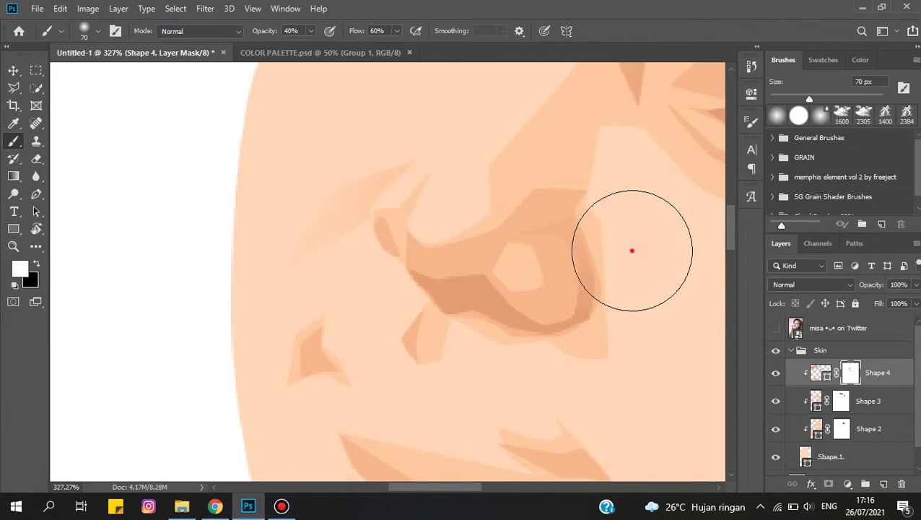
scroll(637, 247, "down", 4)
scroll(629, 263, "left", 3)
key("p")
scroll(536, 189, "up", 5)
left_click(775, 328)
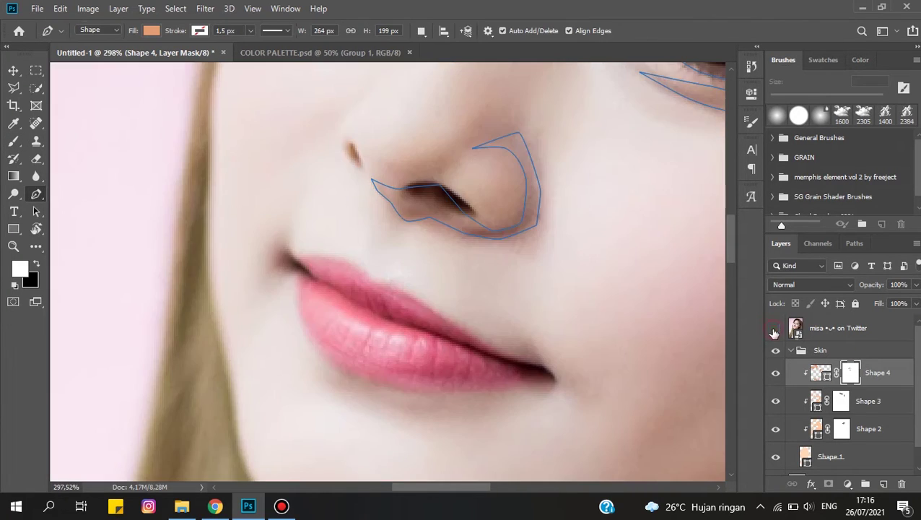
- Set Path Operations to Combine Shapes and draw a small shadow patch beside the nose
left_click(776, 328)
scroll(224, 242, "up", 3)
left_click(421, 31)
left_click(462, 61)
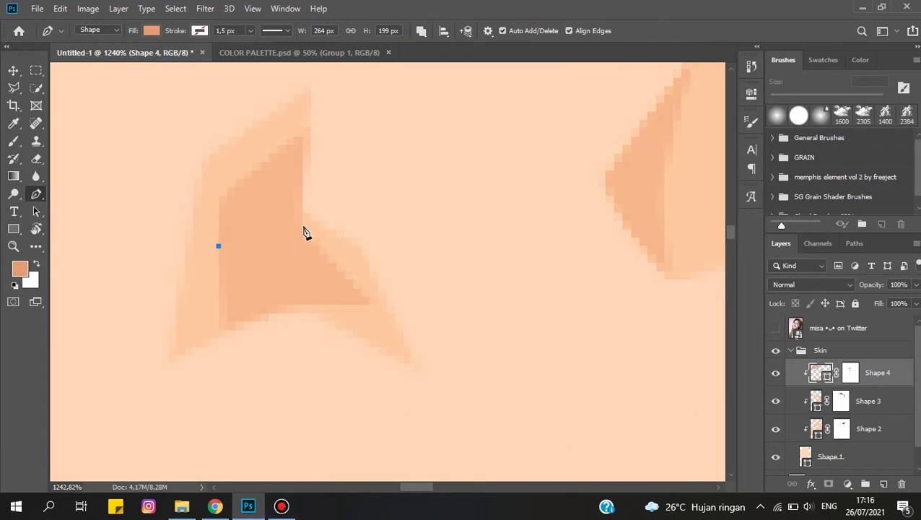
left_click(302, 228)
left_click(378, 312)
left_click(218, 246)
- Add a shadow shape under the lower lip to Shape 4
scroll(219, 251, "down", 5)
left_click(775, 327)
left_click(776, 327)
scroll(281, 374, "up", 3)
scroll(281, 374, "up", 2)
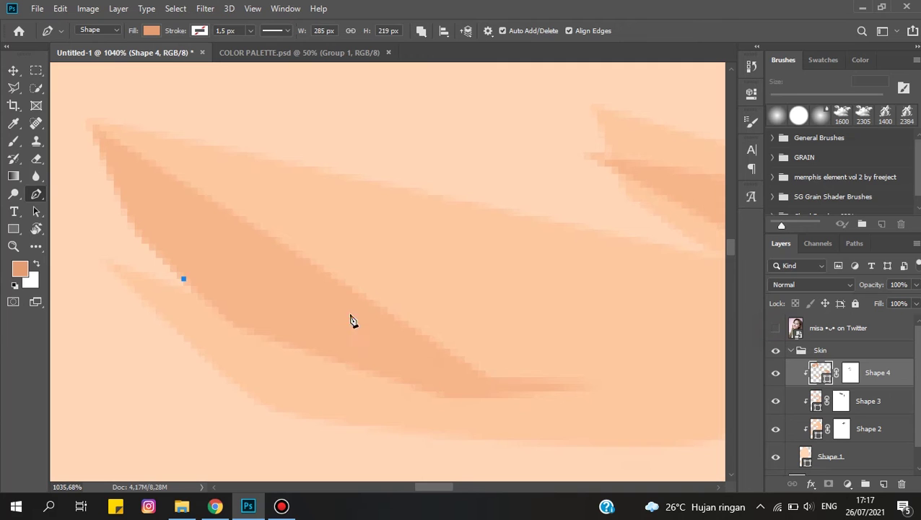
left_click(501, 396)
left_click(184, 278)
scroll(216, 303, "down", 5)
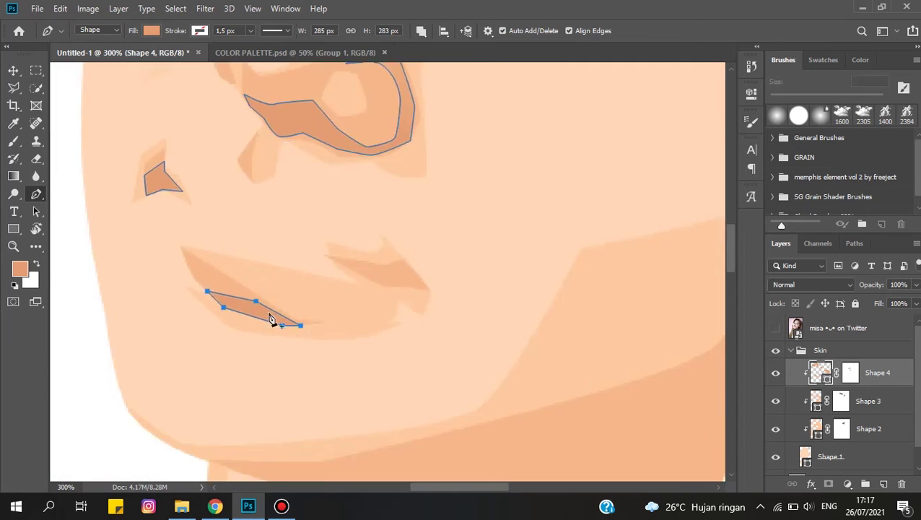
scroll(390, 268, "down", 2)
scroll(509, 323, "down", 3)
scroll(493, 298, "up", 3)
scroll(493, 298, "up", 2)
- Paint Shape 4's layer mask with the black brush
left_click(851, 373)
key("b")
key("x")
scroll(424, 278, "down", 5)
scroll(469, 335, "up", 2)
- Trace a combined neck shadow outline along the jawline to the chin
key("p")
left_click(422, 30)
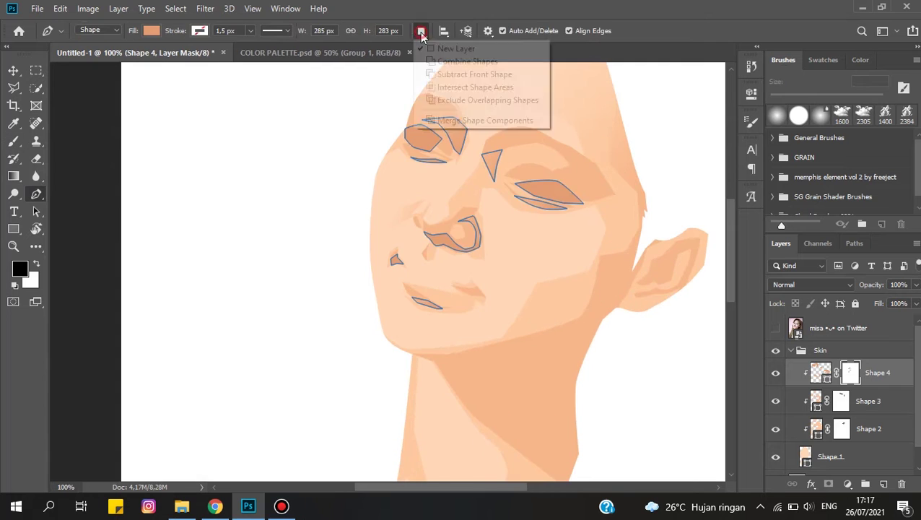
left_click(775, 328)
scroll(591, 292, "up", 3)
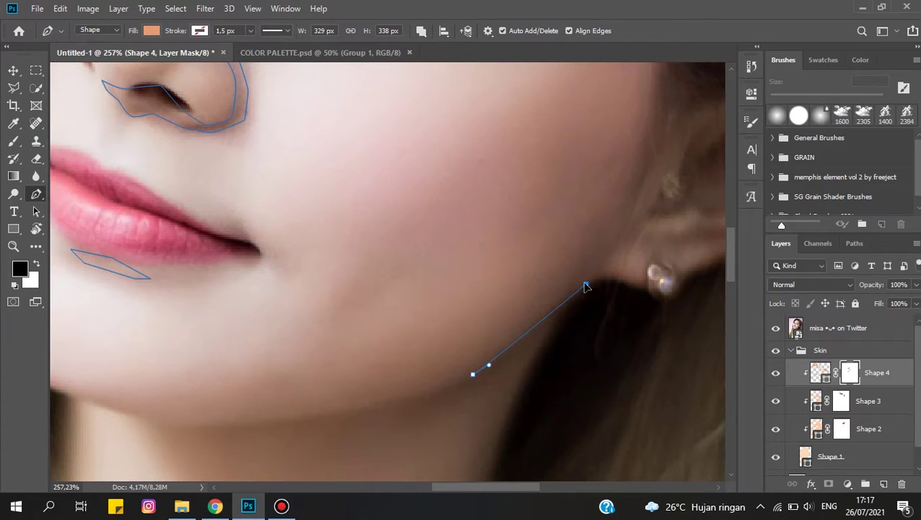
scroll(587, 287, "down", 2)
left_click(562, 340)
left_click(497, 349)
left_click(433, 357)
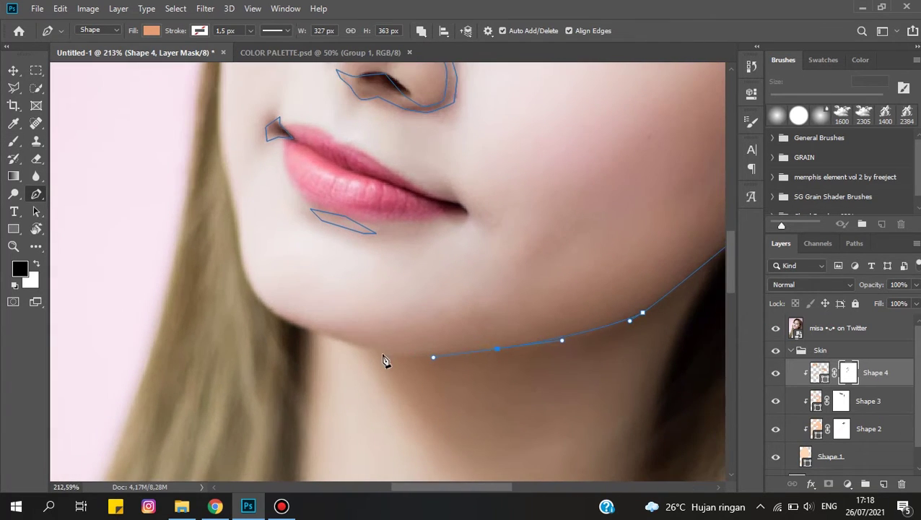
left_click(356, 349)
- Extend the neck shadow down the side of the neck and close the shape
scroll(343, 341, "down", 2)
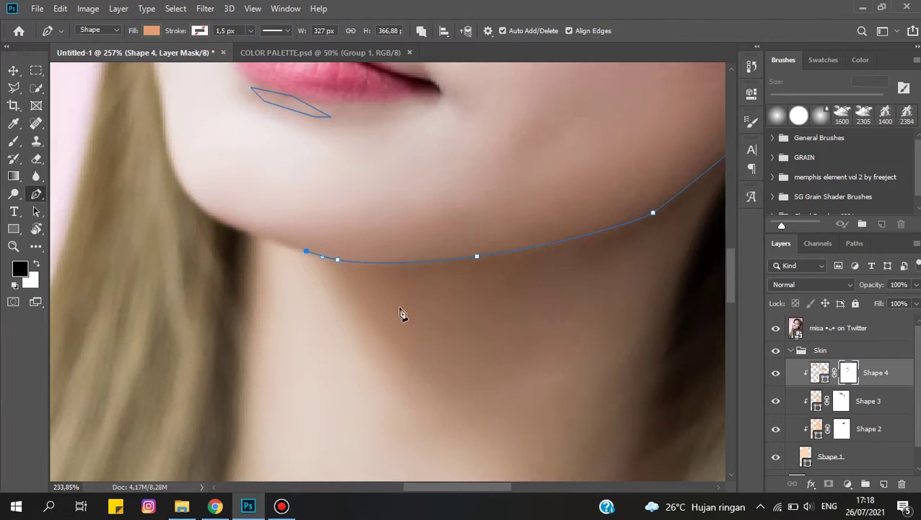
left_click_drag(391, 326, 399, 337)
scroll(441, 373, "down", 1)
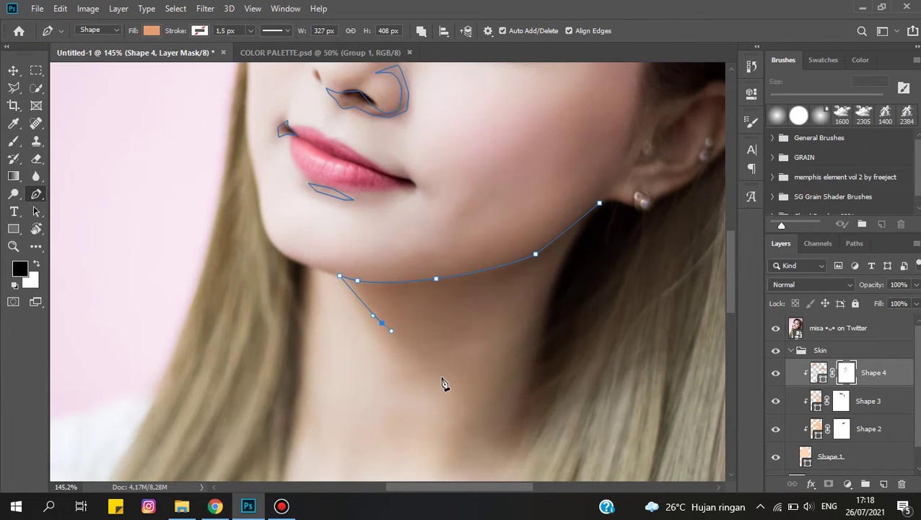
scroll(528, 333, "down", 1)
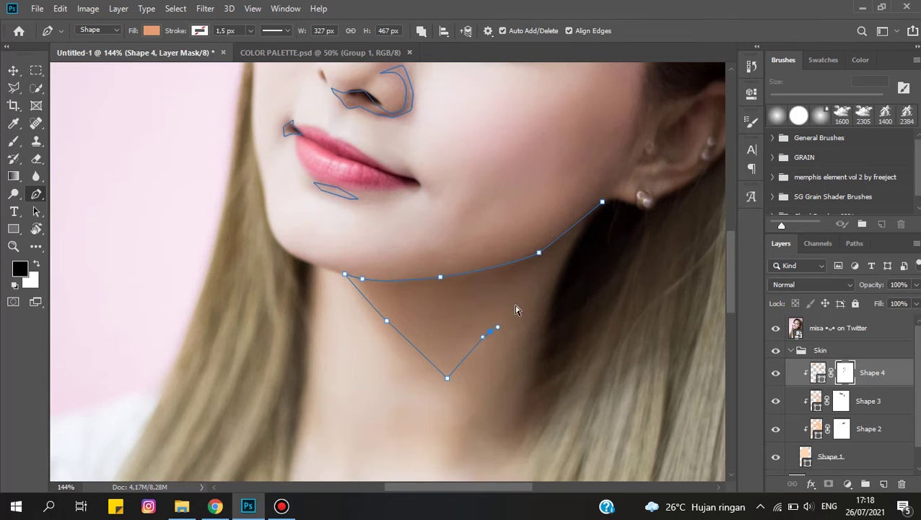
left_click(549, 281)
scroll(508, 359, "down", 3)
scroll(567, 390, "down", 5)
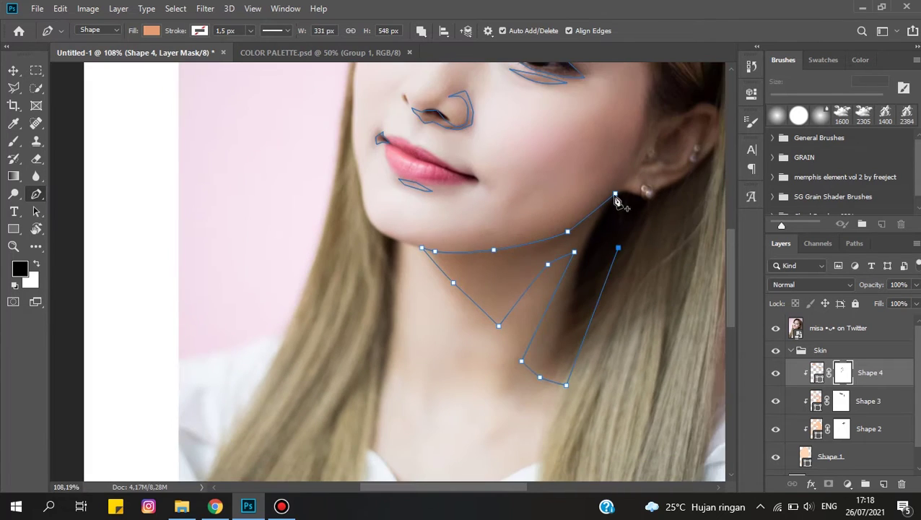
left_click(775, 328)
scroll(586, 411, "up", 5)
- Toggle the reference photo on and off to check the jaw and neck shadows
left_click(559, 372)
scroll(560, 372, "down", 5)
left_click(837, 328)
scroll(422, 318, "up", 5)
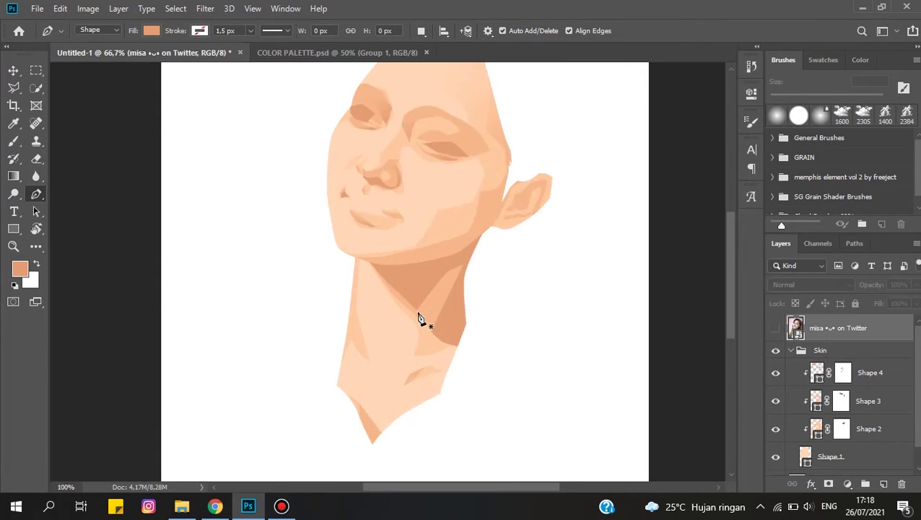
left_click(776, 327)
left_click(775, 328)
left_click(775, 328)
left_click(775, 328)
left_click(816, 372)
left_click(775, 328)
scroll(473, 329, "up", 2)
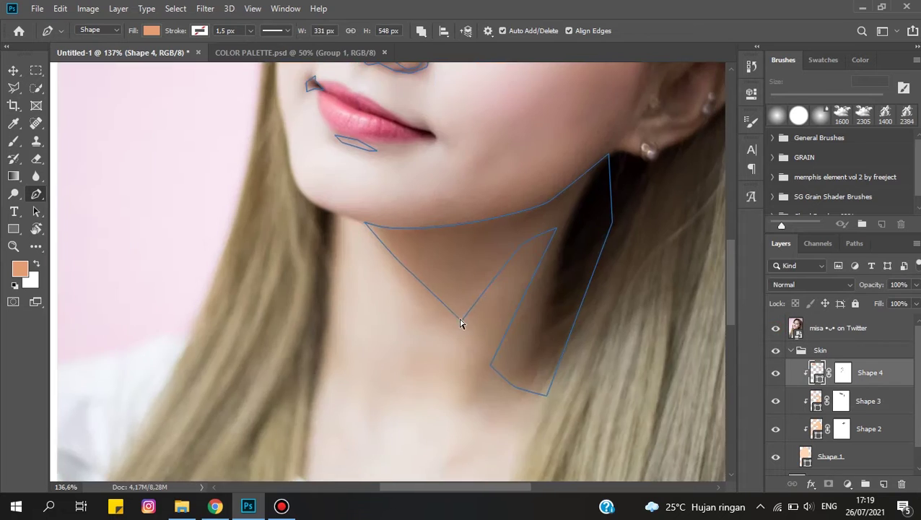
scroll(460, 316, "up", 2)
scroll(386, 254, "down", 3)
left_click(775, 328)
left_click(843, 372)
- Set up a larger soft brush painting with white for mask work
key("b")
scroll(456, 276, "up", 2)
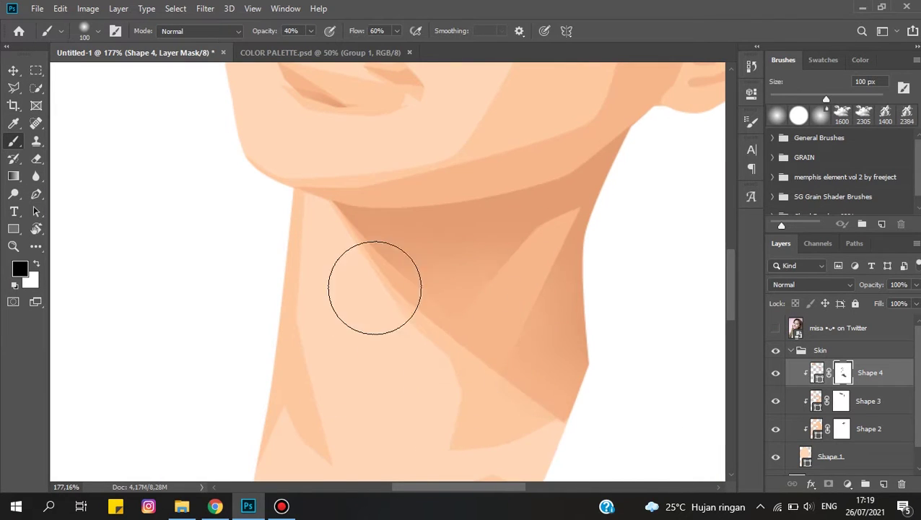
scroll(361, 288, "down", 5)
scroll(391, 372, "up", 5)
scroll(531, 382, "down", 1)
scroll(507, 359, "down", 1)
key("bracketright")
key("bracketright")
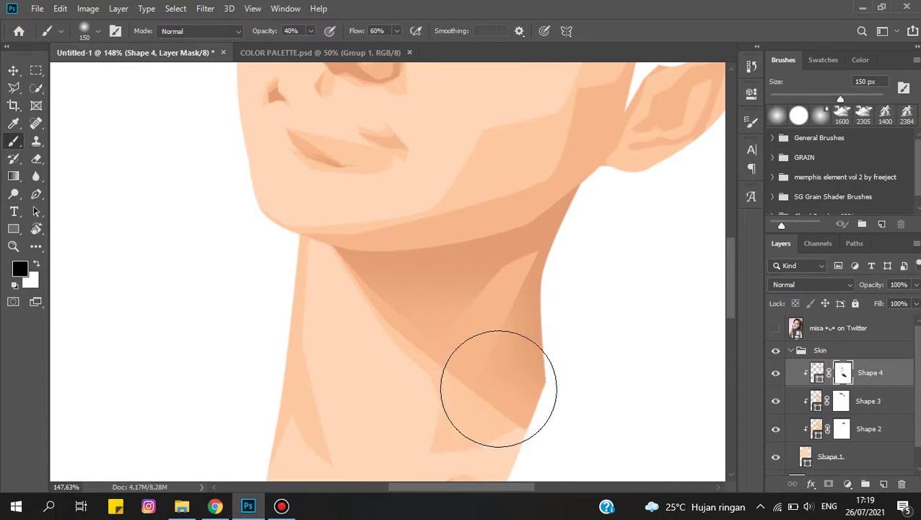
scroll(549, 292, "down", 3)
key("x")
scroll(446, 247, "up", 3)
scroll(615, 364, "down", 3)
scroll(576, 357, "up", 2)
- On Shape 4, pen-draw a closed darker peach shadow along the jaw toward the ear
key("p")
scroll(577, 357, "up", 2)
left_click(866, 400)
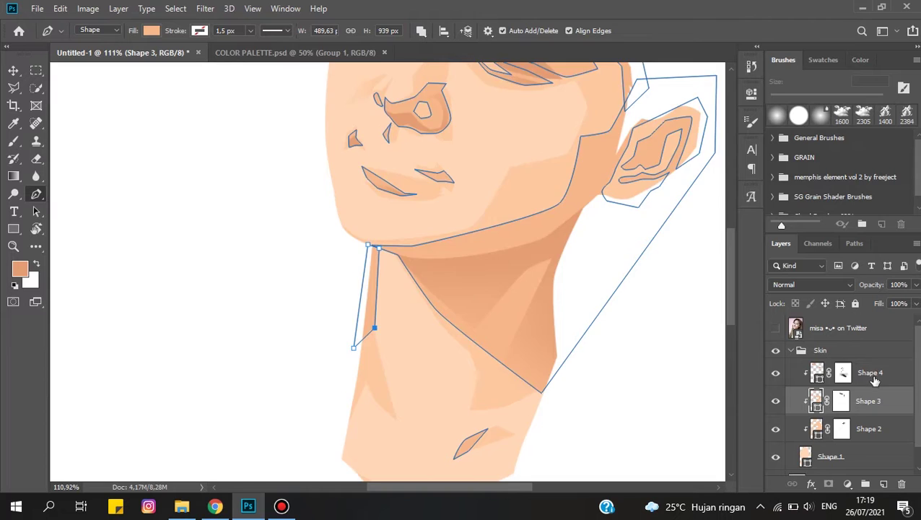
left_click(853, 361)
scroll(853, 361, "down", 3)
scroll(577, 209, "up", 5)
left_click(509, 338)
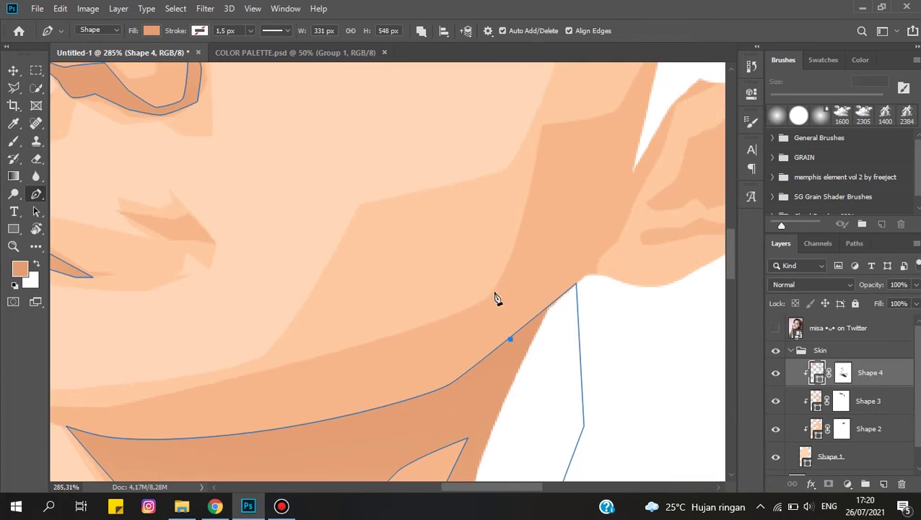
scroll(524, 387, "up", 2)
scroll(514, 346, "up", 1)
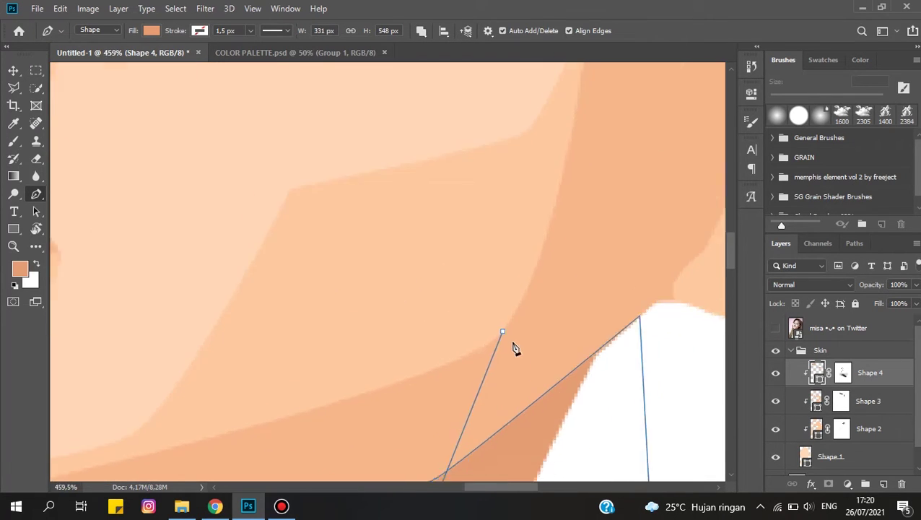
scroll(491, 349, "up", 1)
scroll(505, 318, "down", 3)
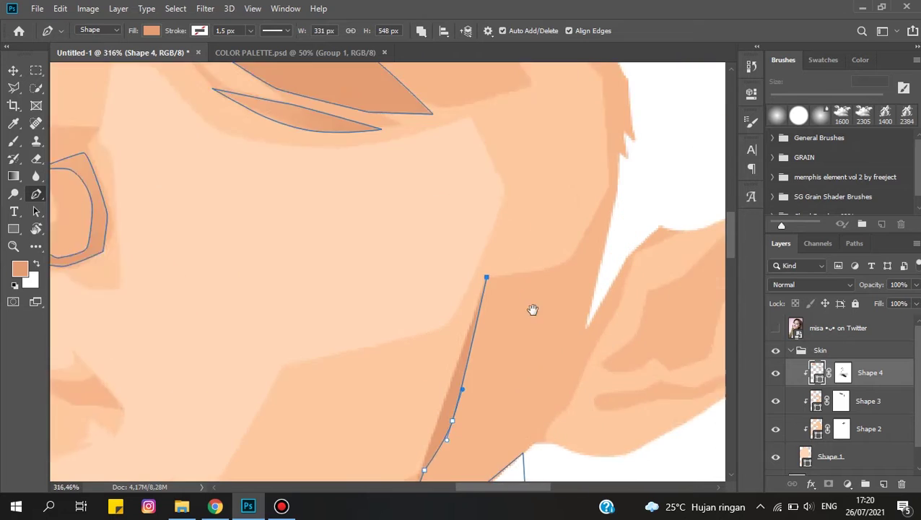
scroll(533, 310, "up", 1)
left_click_drag(565, 263, 573, 261)
scroll(574, 262, "down", 3)
scroll(578, 267, "up", 3)
left_click(634, 233)
left_click(594, 333)
scroll(606, 335, "down", 2)
- Target Shape 4's layer mask and polygonal-lasso the jaw shadow area from chin to ear
left_click(582, 345)
left_click(845, 372)
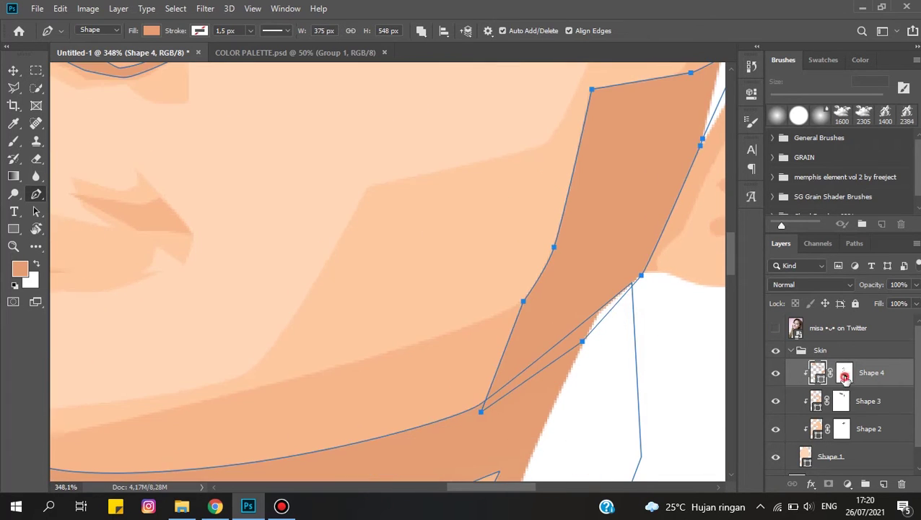
key("l")
scroll(649, 210, "up", 1)
left_click(607, 160)
left_click(479, 268)
scroll(465, 328, "up", 1)
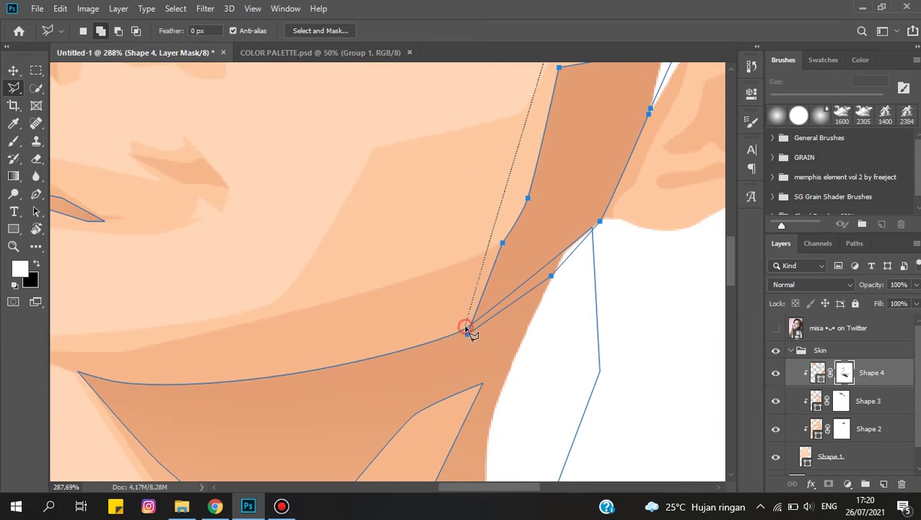
left_click(612, 225)
scroll(612, 239, "down", 2)
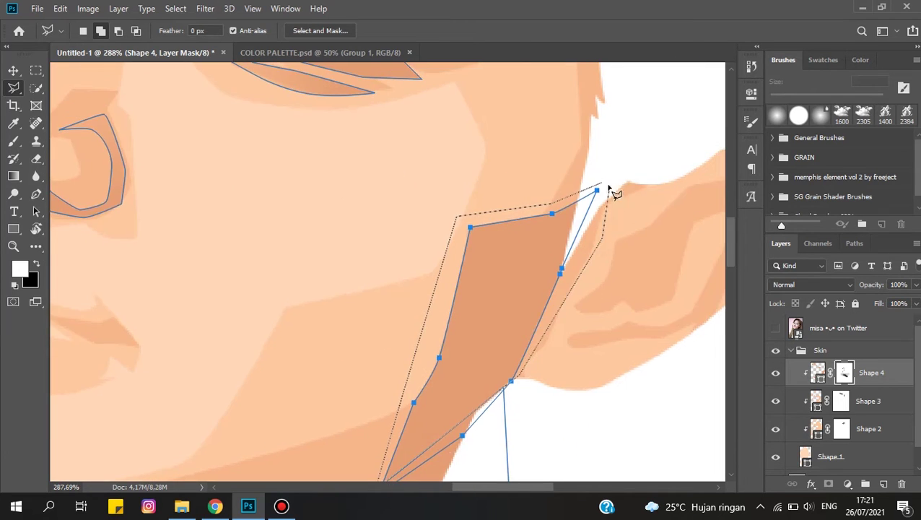
left_click(594, 189)
- Paint black with the soft 40% brush inside the selection to fade the shadow near the ear
key("b")
key("x")
scroll(549, 288, "down", 2)
left_click_drag(436, 293, 456, 128)
scroll(506, 246, "down", 2)
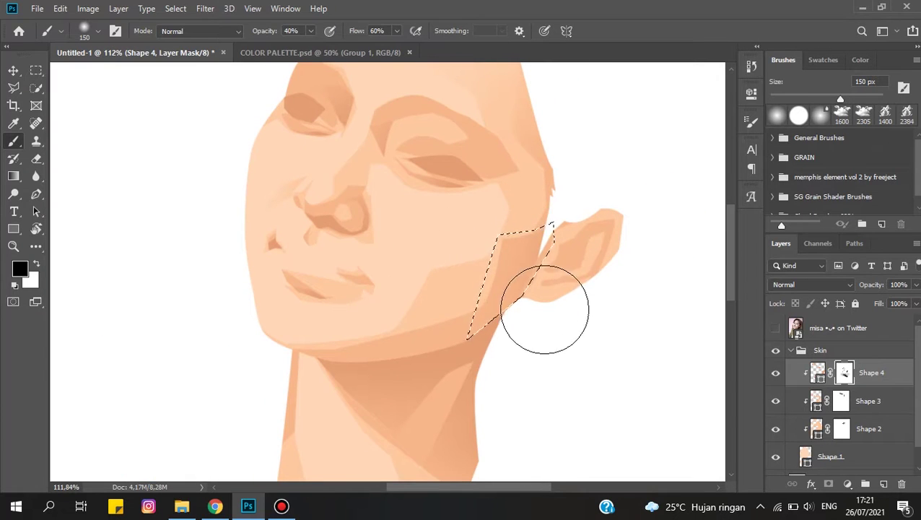
scroll(544, 309, "up", 2)
key("bracketright")
key("bracketright")
scroll(591, 318, "down", 2)
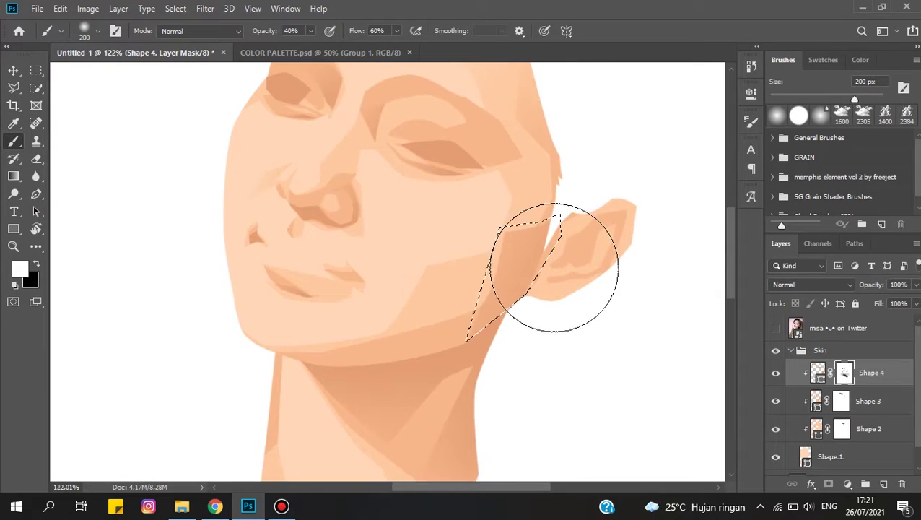
key("x")
key("bracketleft")
key("bracketleft")
key("bracketleft")
scroll(514, 217, "up", 2)
scroll(599, 320, "down", 2)
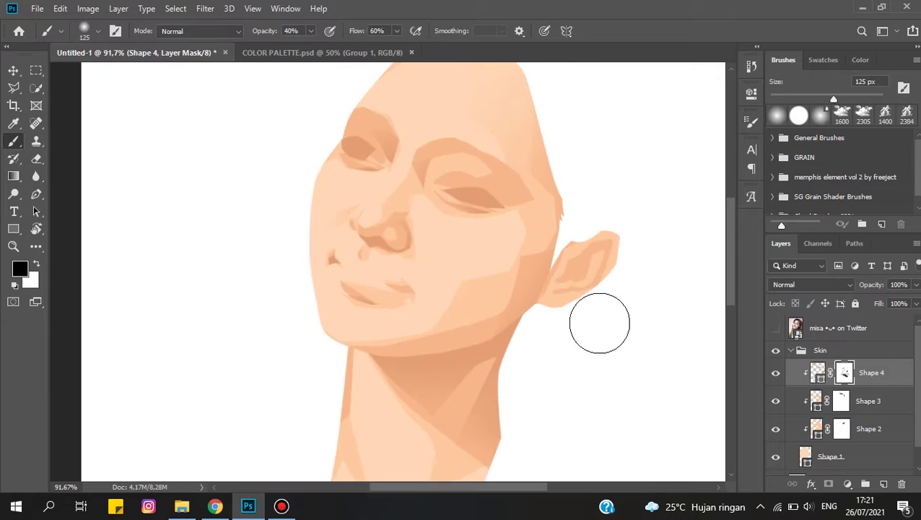
scroll(434, 294, "down", 2)
scroll(455, 267, "up", 2)
scroll(454, 267, "up", 2)
- Deselect and show the reference photo layer again
key("ctrl+d")
key("p")
left_click(776, 328)
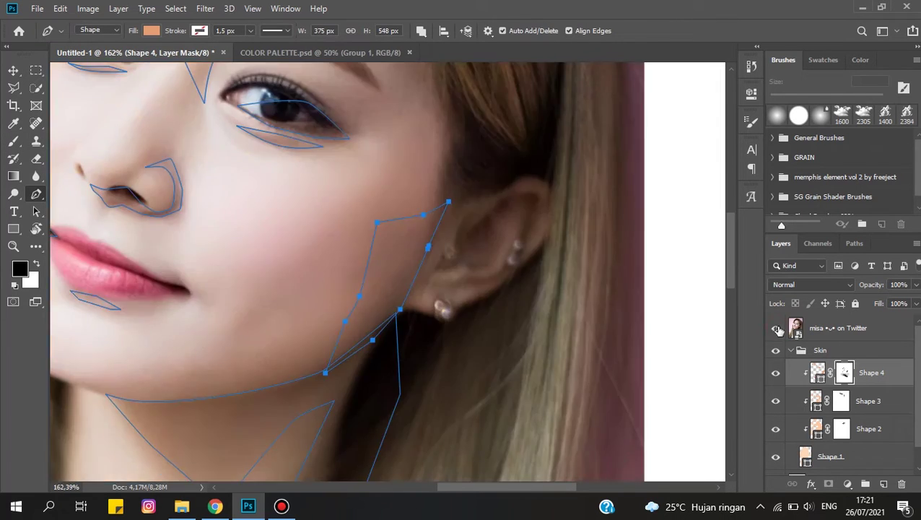
- Toggle the reference photo on and off to compare the ear
left_click(776, 327)
scroll(477, 232, "up", 5)
left_click(776, 328)
left_click(776, 327)
scroll(579, 175, "up", 2)
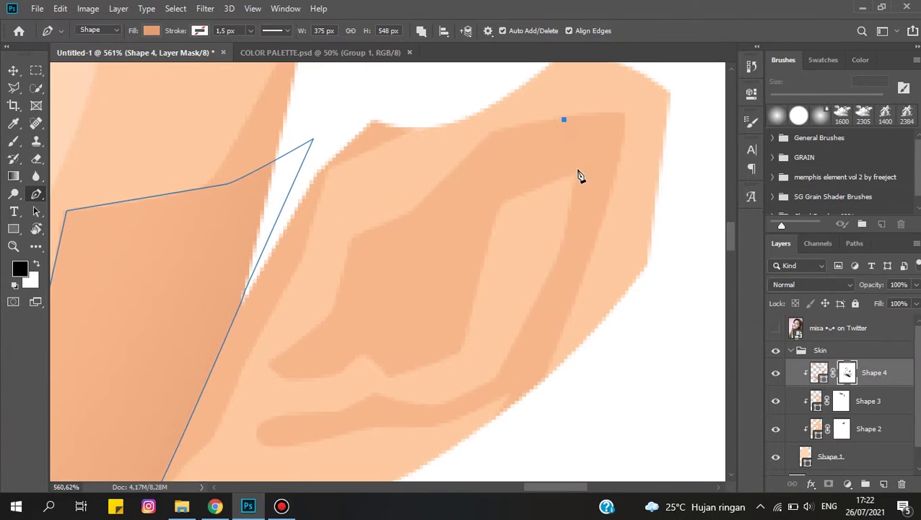
- Draw a narrow darker peach shadow band along the inner ear fold on Shape 4
left_click_drag(476, 393, 616, 324)
left_click(574, 338)
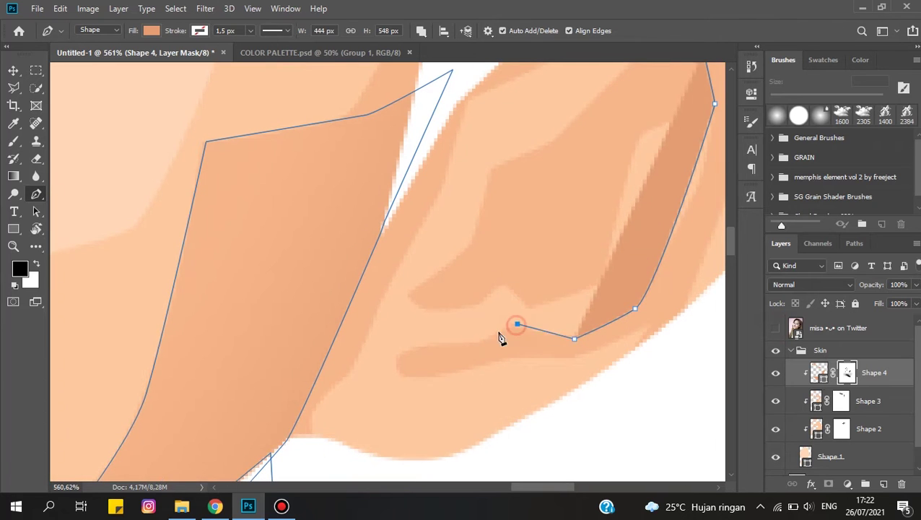
left_click(517, 324)
left_click(483, 343)
left_click_drag(396, 361, 398, 379)
left_click_drag(479, 366, 509, 357)
left_click(650, 322)
scroll(648, 328, "down", 1)
left_click(591, 209)
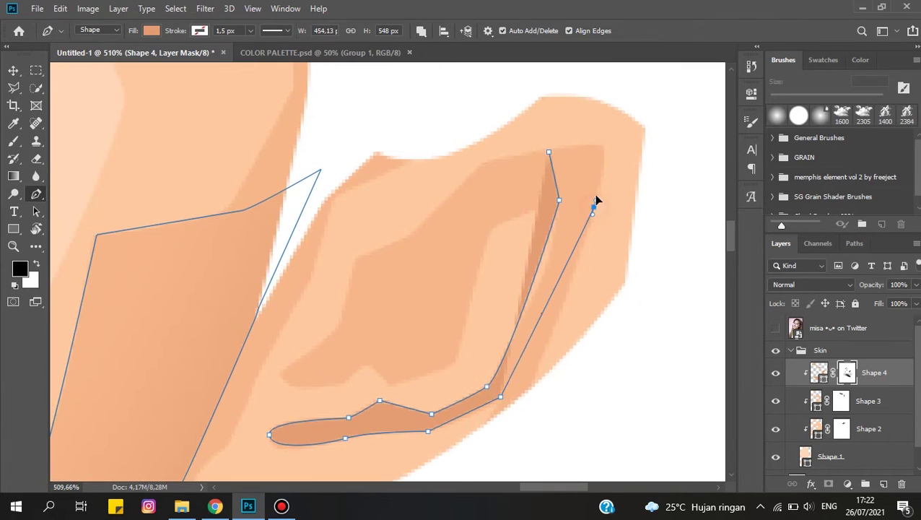
left_click(598, 148)
left_click(548, 154)
- Add an anchor to the Shape 3 ear outline to refine its shape
left_click(823, 404)
scroll(553, 309, "up", 1)
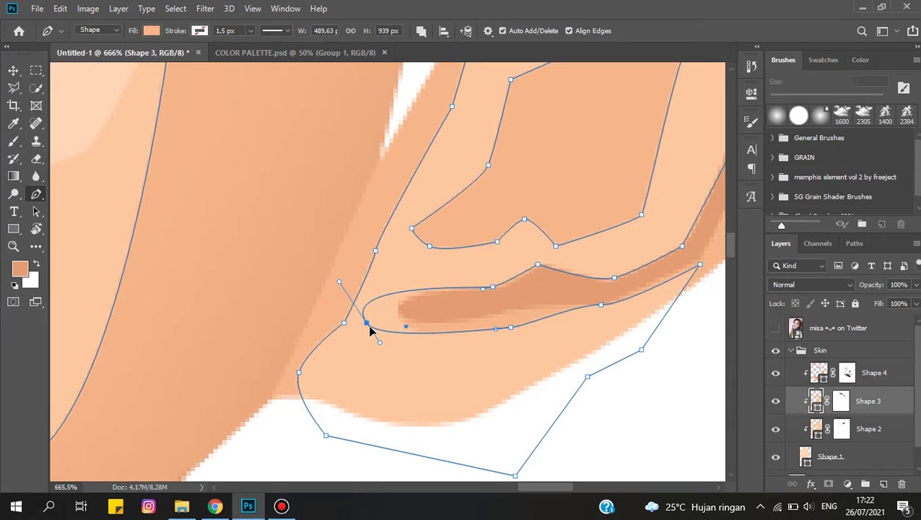
scroll(649, 240, "down", 1)
scroll(664, 165, "down", 1)
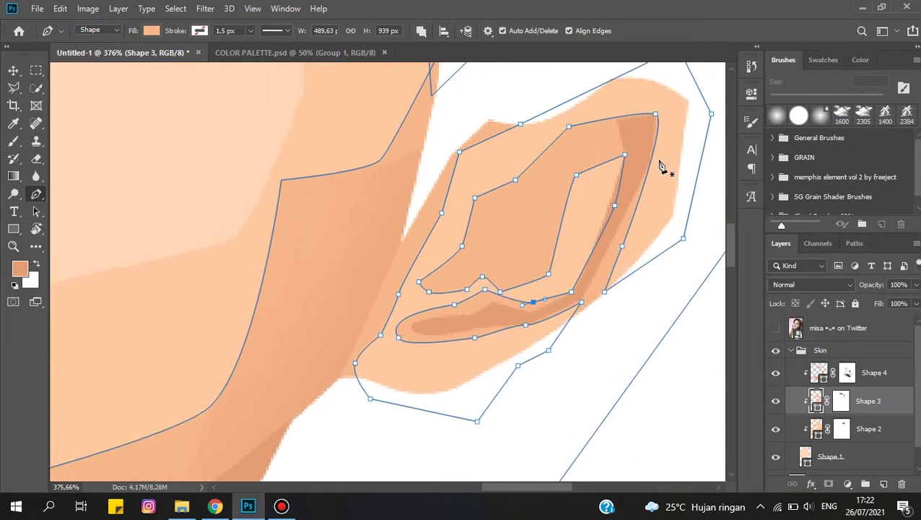
scroll(640, 166, "up", 1)
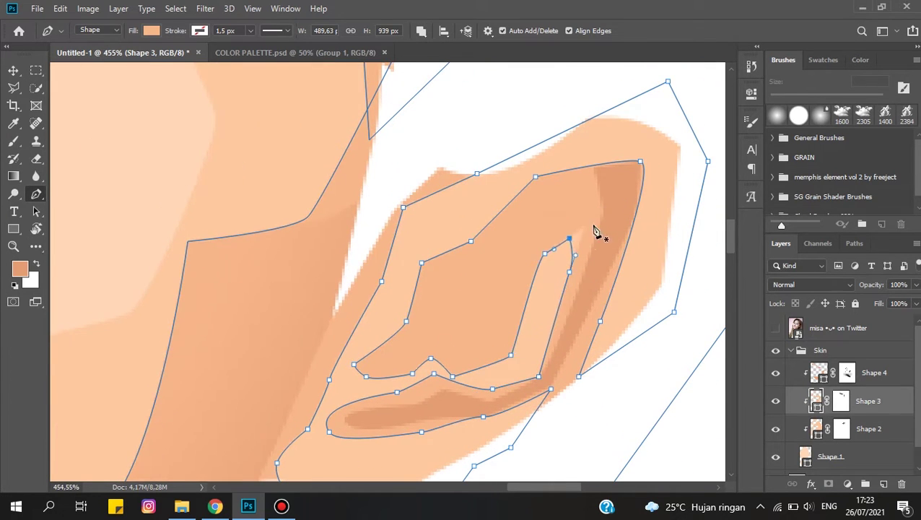
scroll(538, 310, "down", 1)
left_click(508, 381)
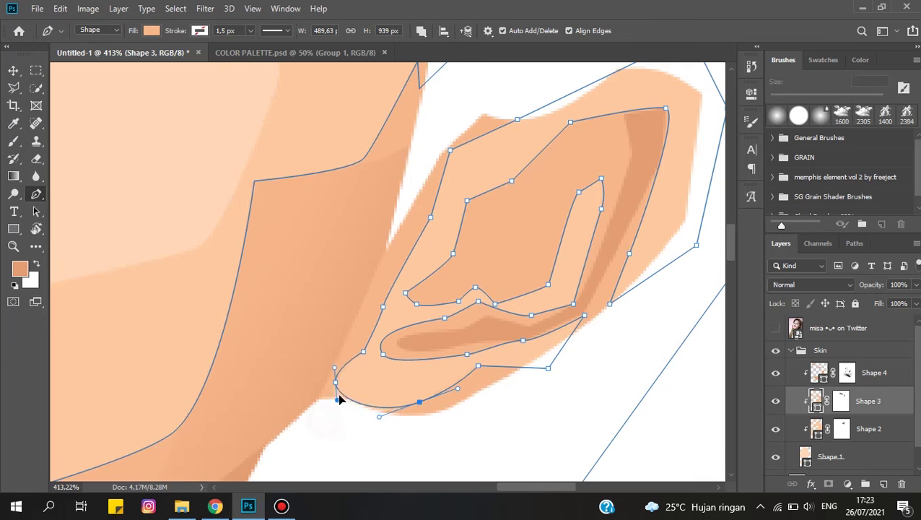
scroll(396, 401, "down", 1)
scroll(497, 344, "up", 1)
- With the reference photo shown, draw an upper ear shadow shape on Shape 4
left_click(776, 327)
left_click(873, 372)
scroll(592, 259, "up", 1)
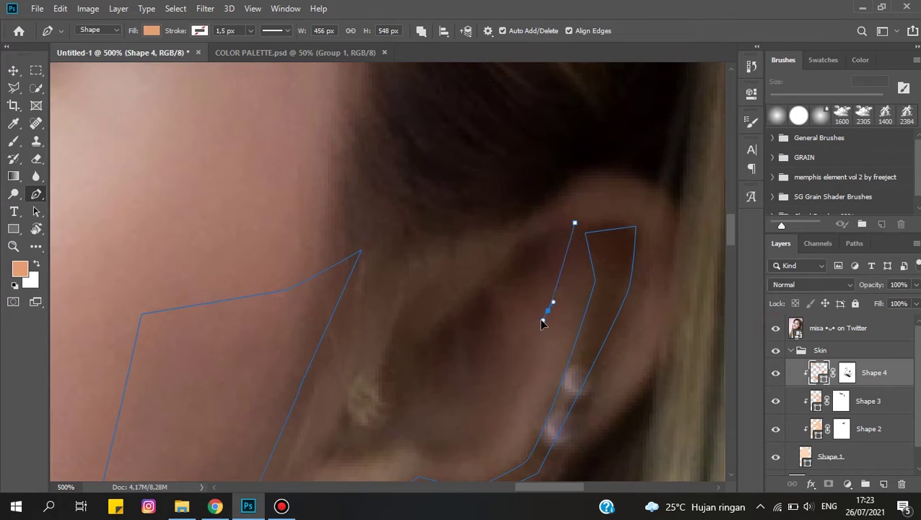
scroll(503, 321, "down", 1)
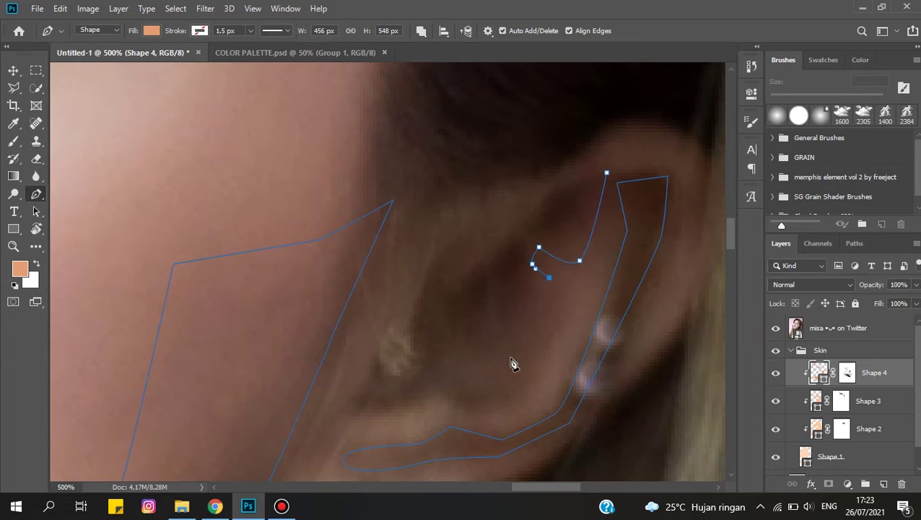
scroll(440, 310, "down", 2)
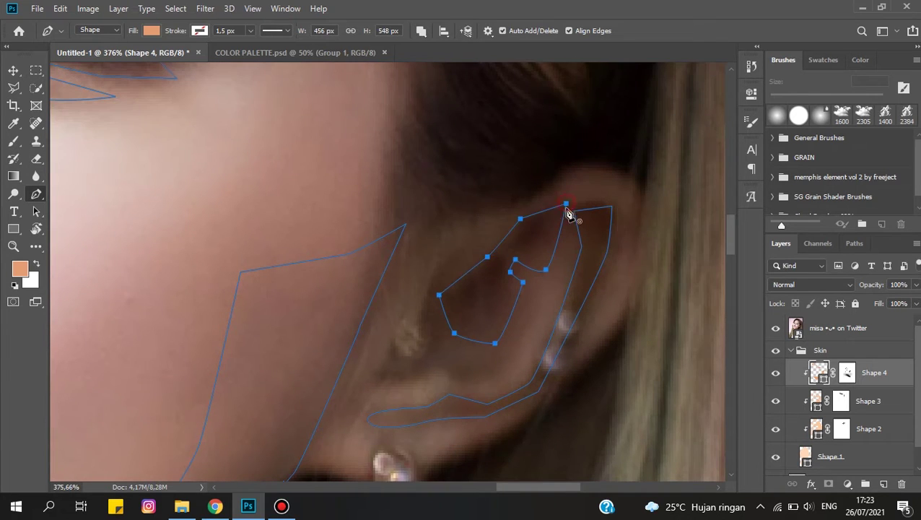
scroll(570, 231, "down", 5)
scroll(576, 242, "up", 5)
scroll(552, 238, "up", 2)
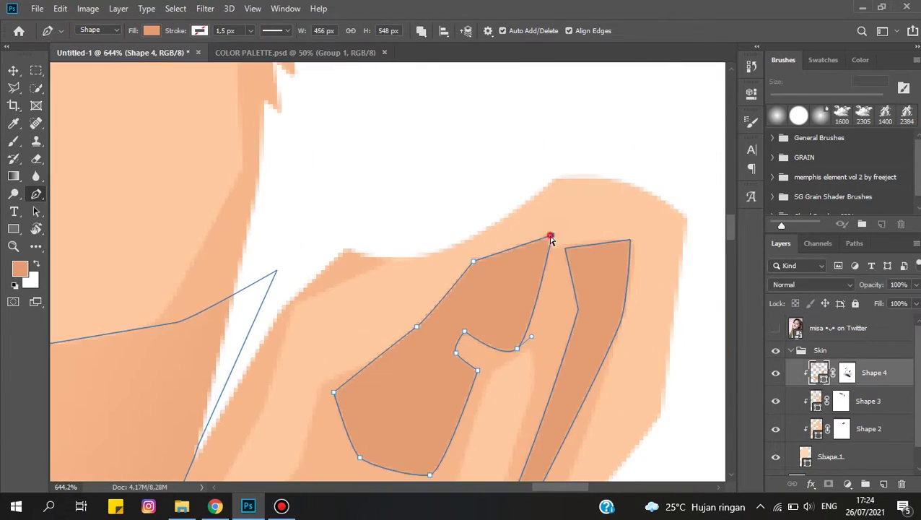
scroll(564, 247, "down", 3)
scroll(475, 287, "up", 2)
scroll(475, 288, "down", 2)
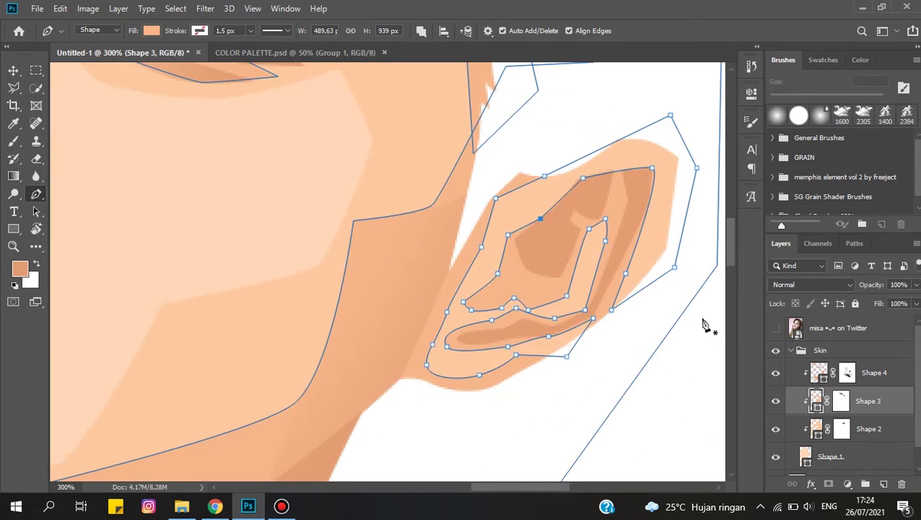
scroll(469, 282, "up", 2)
left_click(473, 340)
left_click_drag(532, 337, 543, 333)
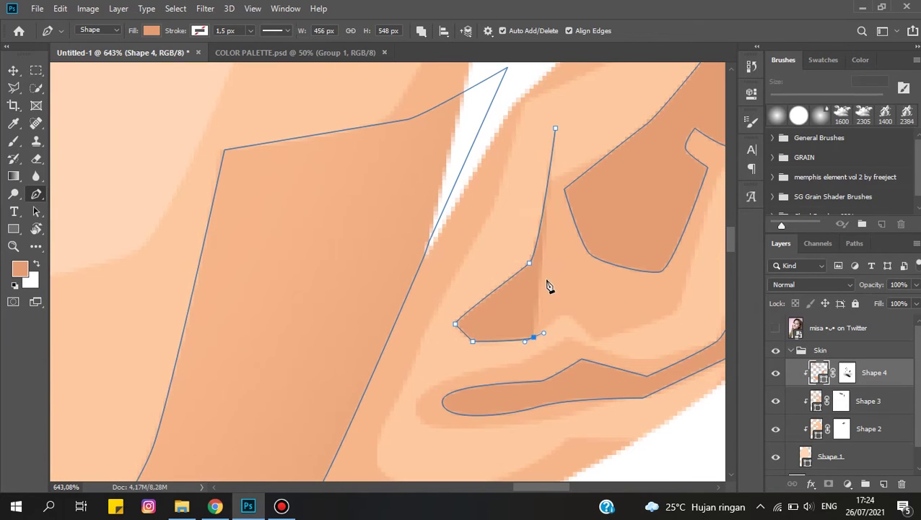
left_click(555, 129)
scroll(571, 217, "down", 5)
scroll(591, 299, "down", 1)
scroll(366, 180, "up", 2)
scroll(581, 256, "down", 1)
scroll(518, 216, "up", 1)
scroll(518, 308, "up", 1)
scroll(456, 396, "up", 3)
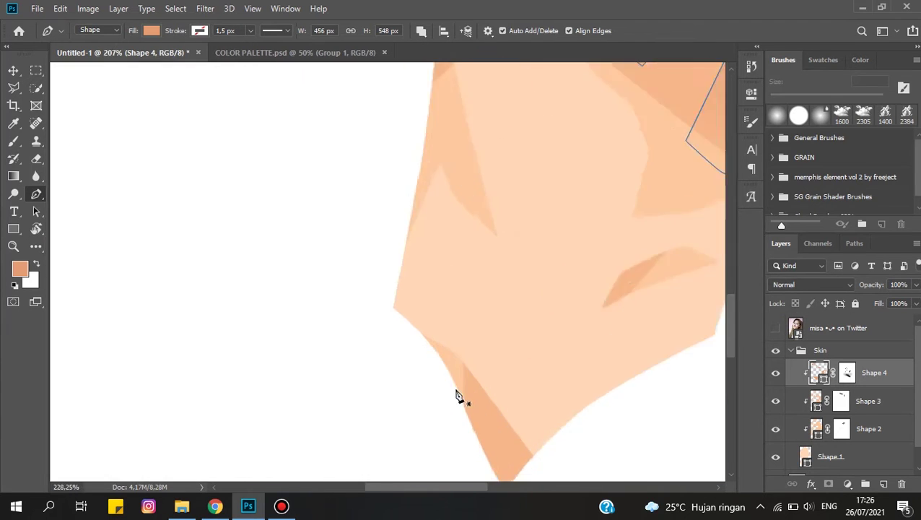
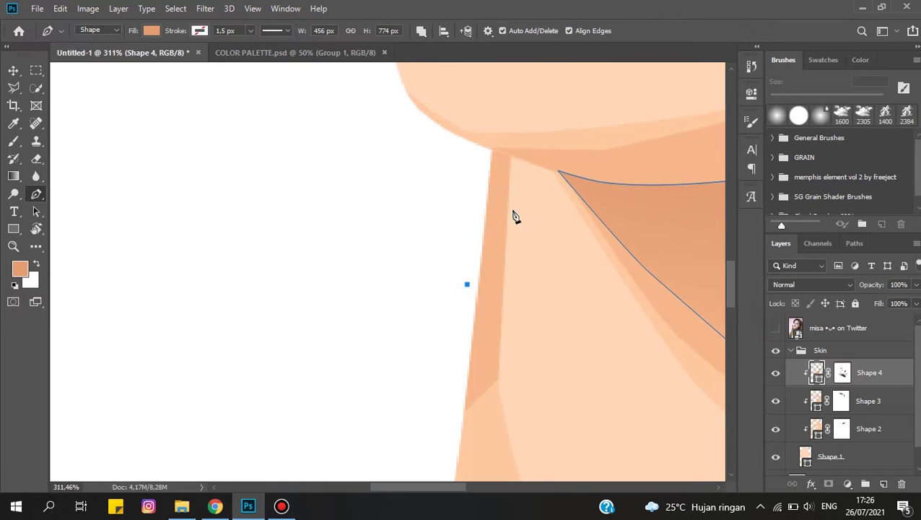
- Extend Shape 4's neck shadow with a new anchor at the jaw corner and close the shape
left_click(475, 144)
- Polygonal-lasso the top part of the neck shadow to be faded
scroll(513, 163, "up", 4)
left_click(448, 130)
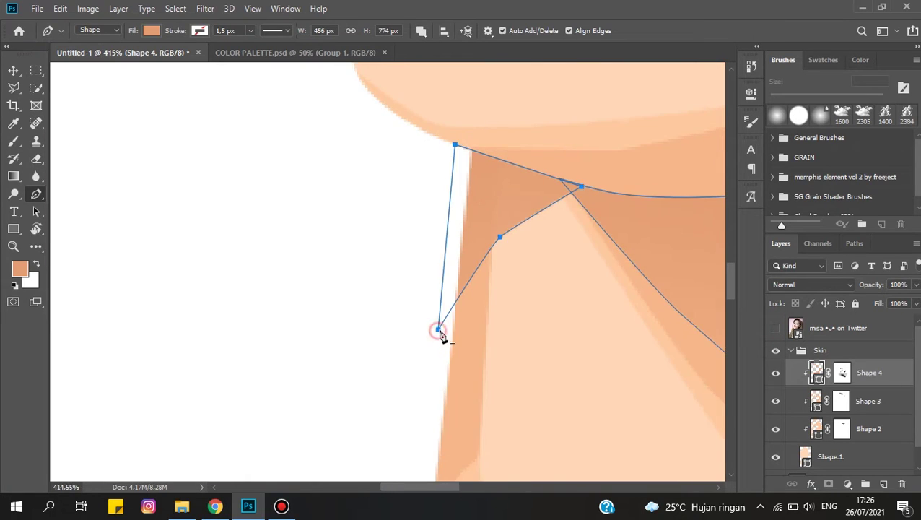
scroll(439, 329, "down", 3)
key("l")
scroll(506, 137, "up", 3)
left_click(387, 410)
left_click(461, 394)
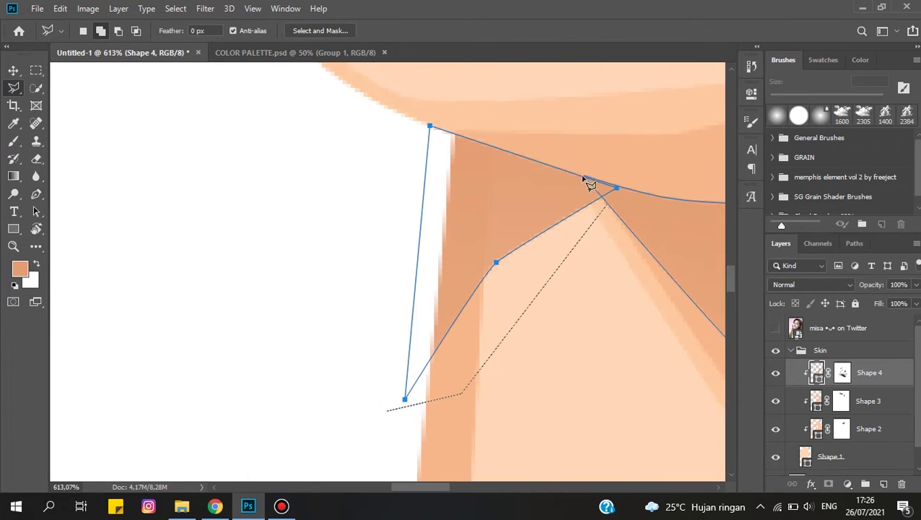
double_click(372, 215)
- Paint Shape 4's layer mask at 40% opacity to partly fade the selected shadow
key("b")
scroll(530, 235, "down", 2)
left_click(841, 372)
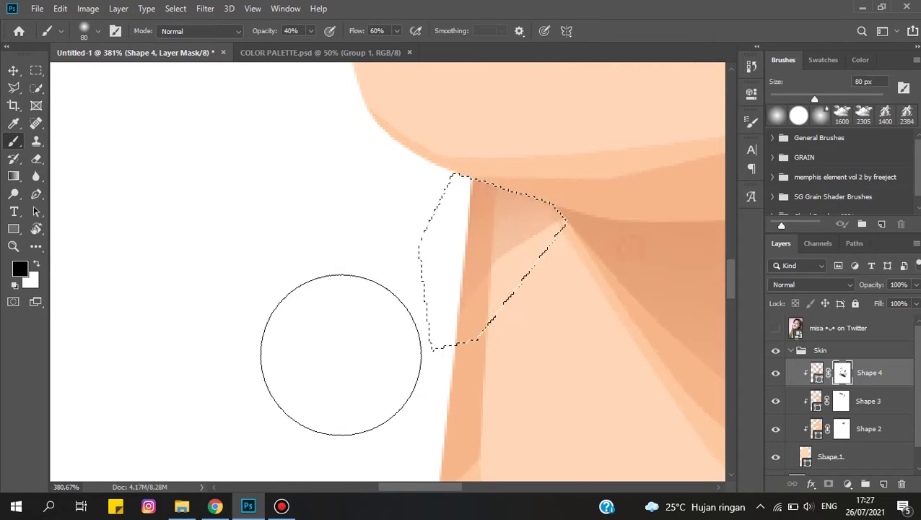
left_click(585, 218)
scroll(607, 331, "down", 5)
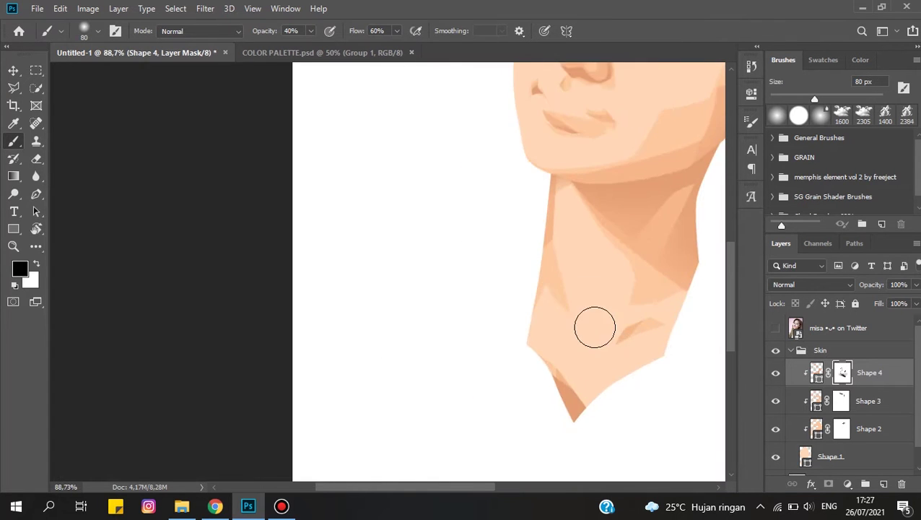
scroll(574, 283, "up", 4)
scroll(529, 257, "up", 1)
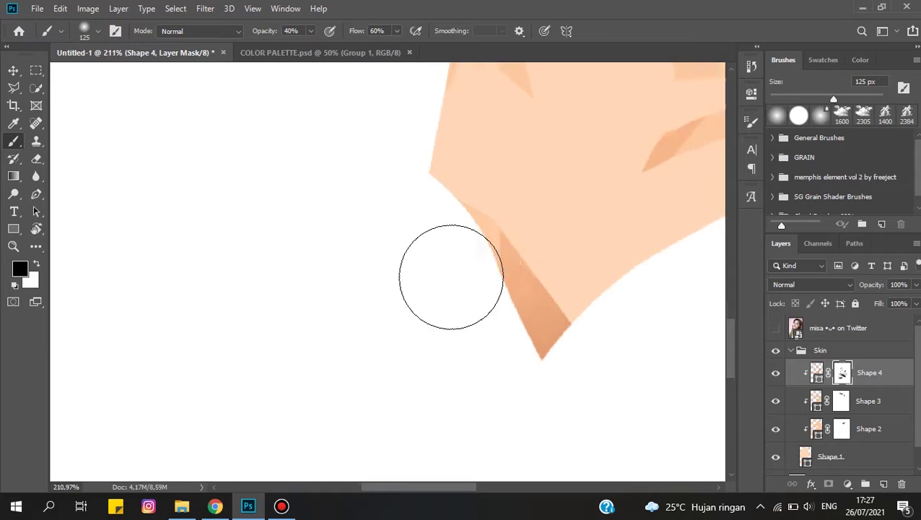
scroll(453, 259, "down", 4)
scroll(420, 222, "up", 2)
left_click_drag(480, 249, 515, 325)
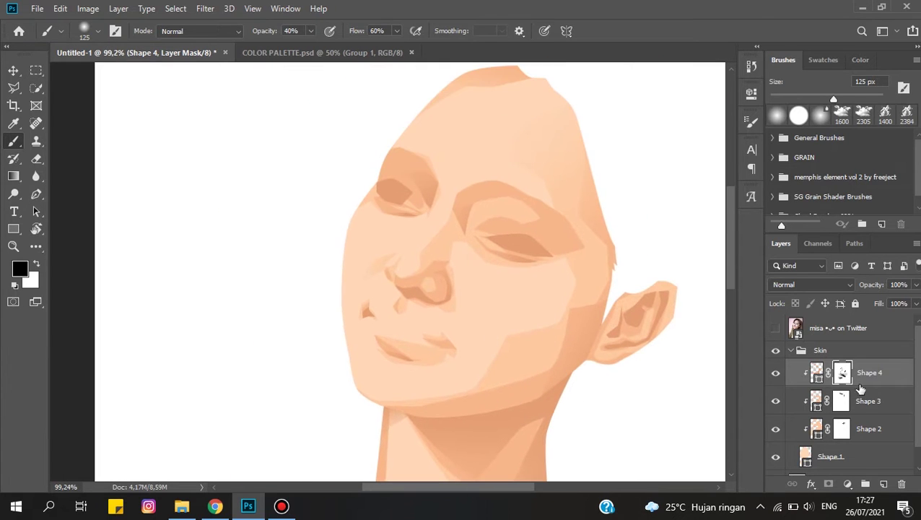
- Clear the selection and add an empty Layer 1 above Shape 4
key("alt+bracketleft")
key("p")
key("alt+bracketright")
left_click(886, 483)
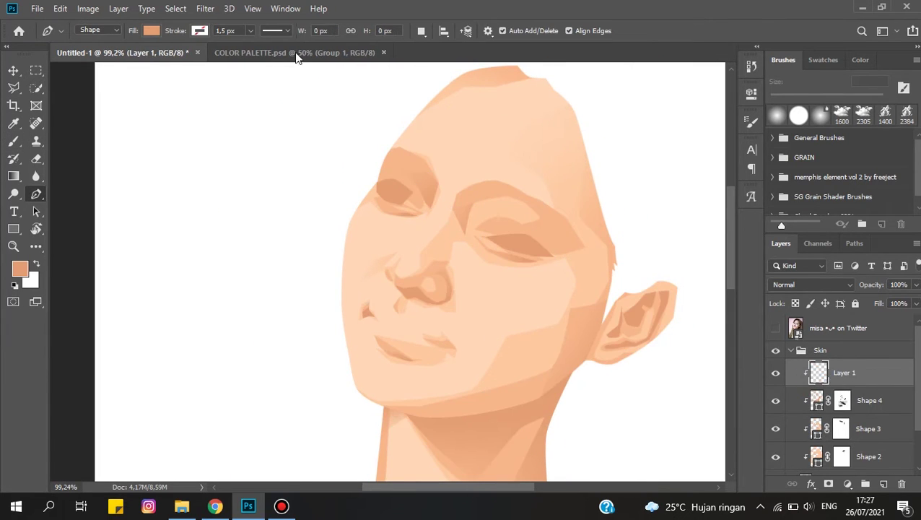
- Close the brown under-eye path for the right eye and hide the reference photo
scroll(537, 184, "up", 1)
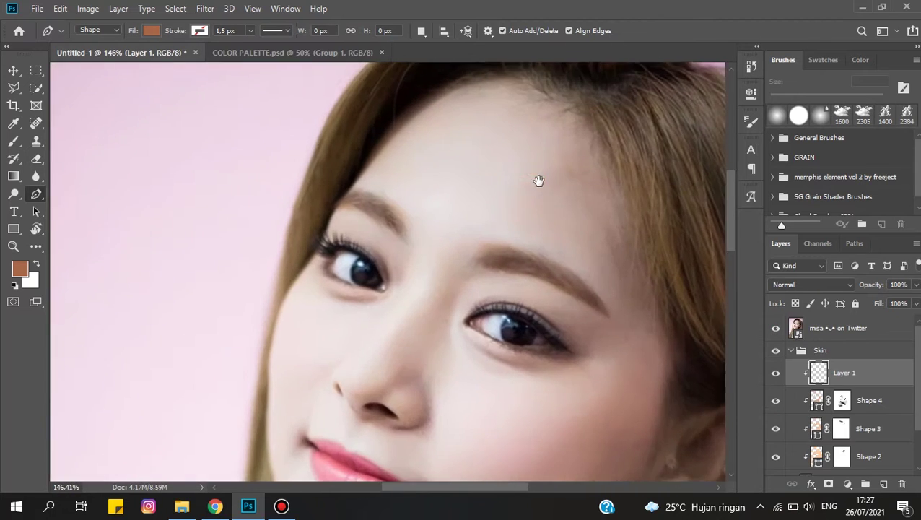
scroll(531, 260, "up", 6)
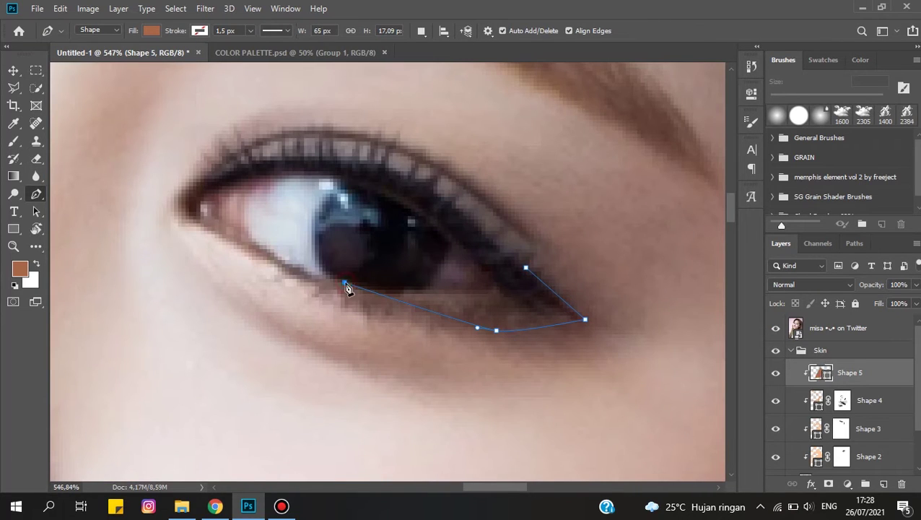
left_click(526, 268)
left_click(775, 328)
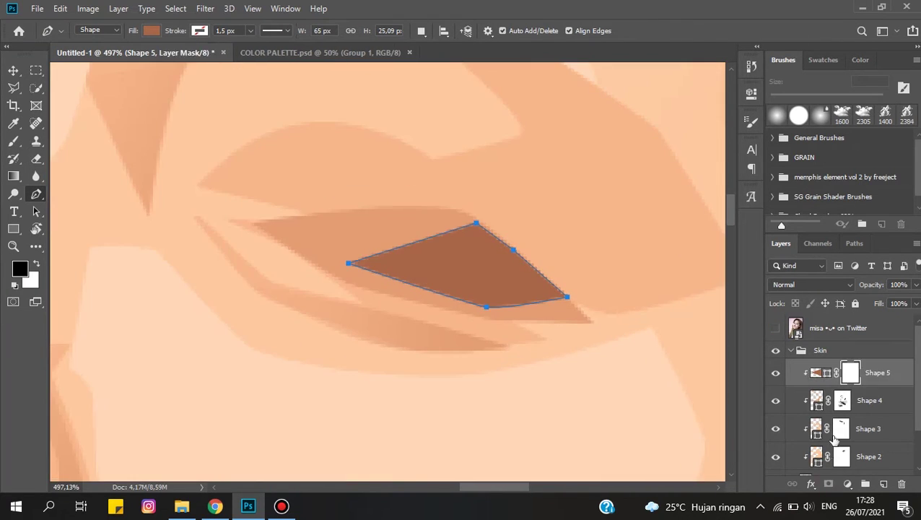
- Polygonal-lasso the under-eye shadow shape from its right tip
key("l")
scroll(561, 288, "up", 2)
left_click(565, 302)
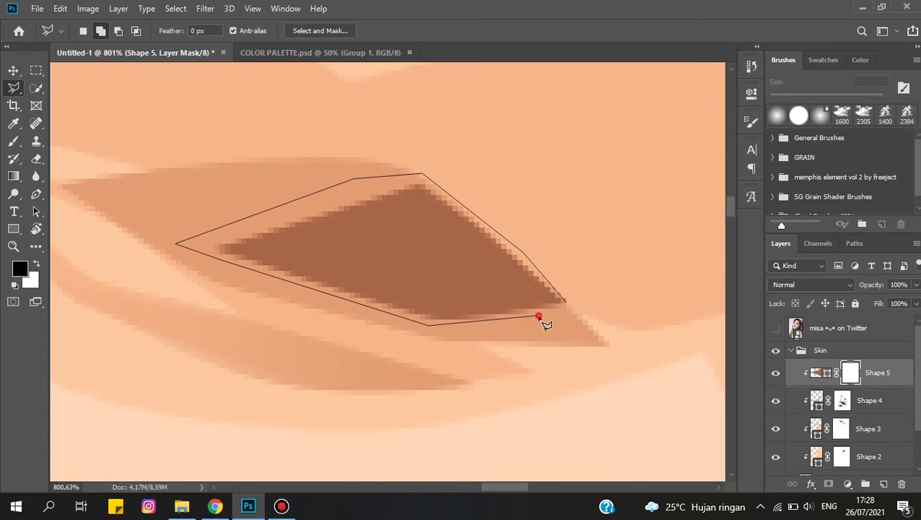
left_click(543, 320)
scroll(582, 318, "down", 2)
- Soften the under-eye shadow on Shape 5's mask, then clear the selection
key("b")
scroll(566, 287, "down", 1)
scroll(433, 310, "down", 1)
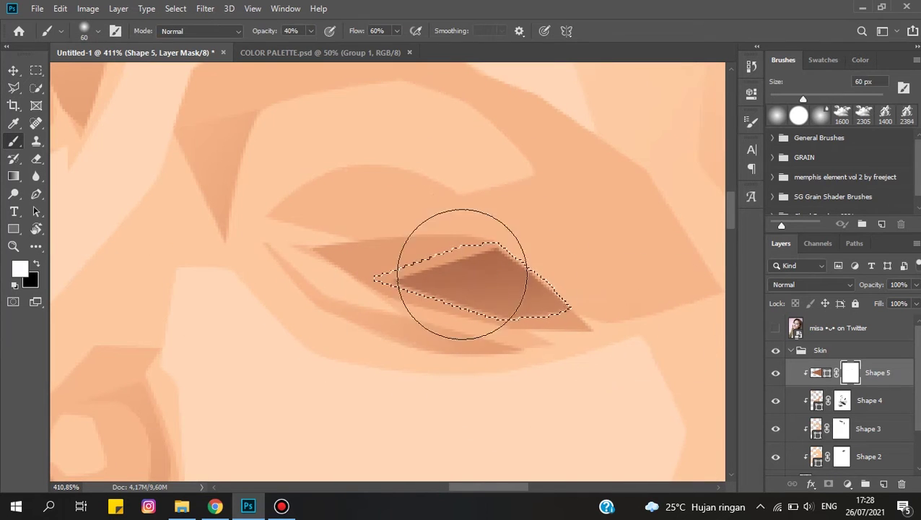
key("ctrl+d")
key("p")
scroll(541, 196, "down", 2)
- With the reference photo shown, trace the right eye's upper eyelid shadow from the eye corner
left_click(776, 327)
scroll(525, 247, "up", 3)
left_click(445, 285)
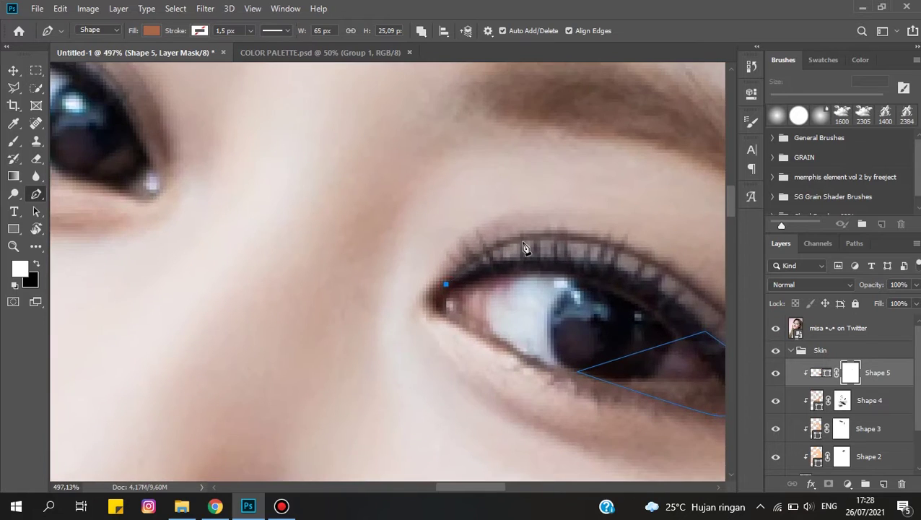
left_click(525, 248)
scroll(525, 248, "down", 2)
scroll(502, 272, "up", 1)
left_click(480, 261)
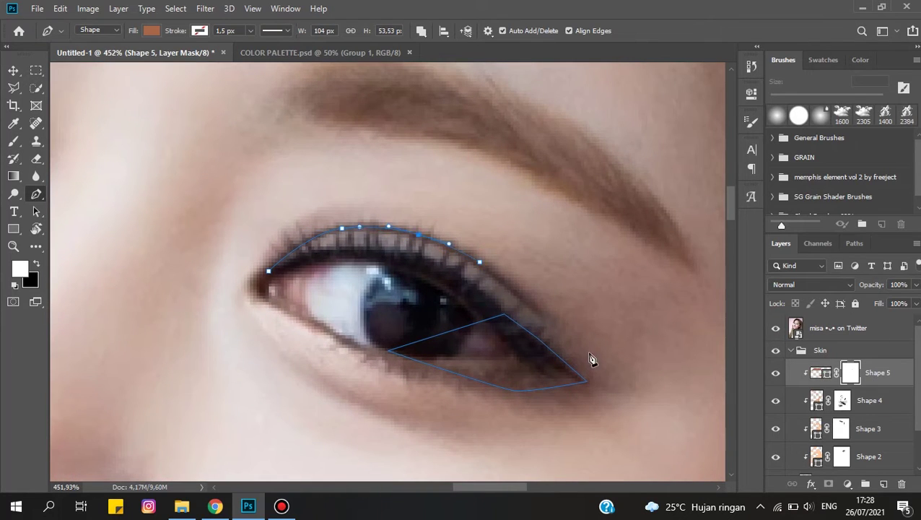
- Lasso the upper eyelid area and paint its fade on the layer mask
key("l")
scroll(545, 354, "up", 2)
scroll(545, 350, "up", 2)
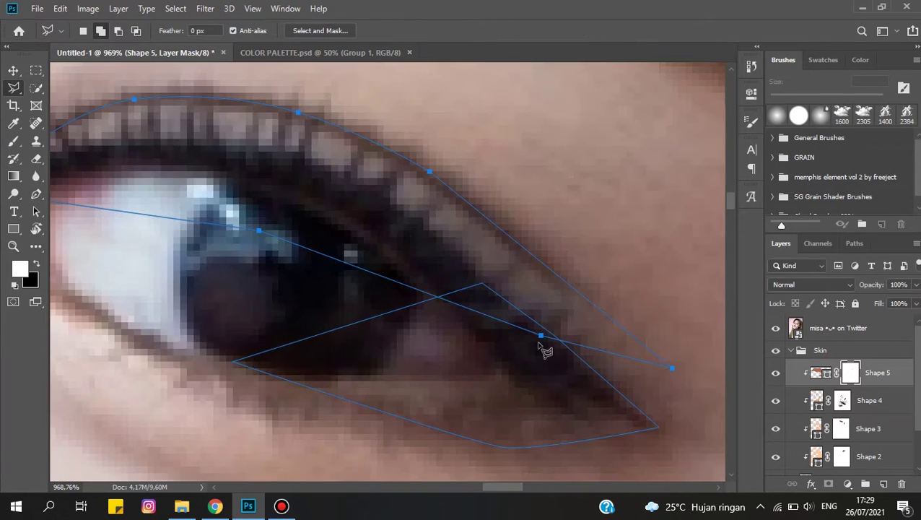
scroll(428, 150, "up", 2)
scroll(427, 150, "left", 3)
left_click(329, 162)
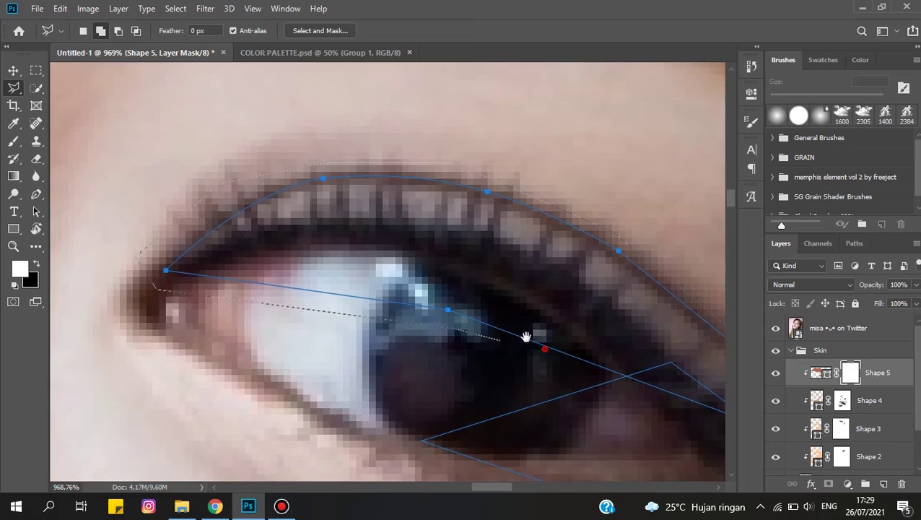
scroll(519, 344, "down", 2)
key("b")
scroll(582, 303, "down", 2)
scroll(509, 247, "up", 1)
- Set a white 100 px brush and compare the eyelid shading against the reference photo
left_click(775, 332)
scroll(607, 308, "down", 2)
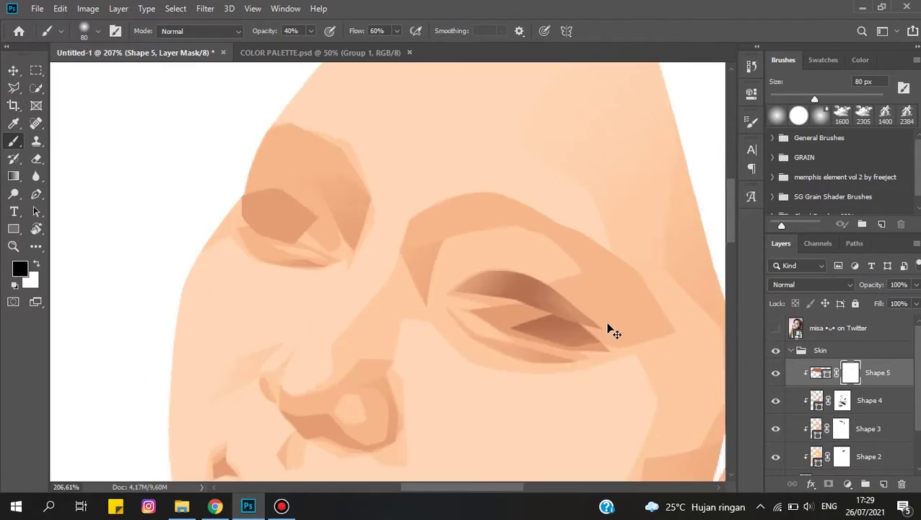
scroll(606, 323, "up", 2)
key("x")
key("bracketright")
key("bracketright")
scroll(590, 283, "down", 3)
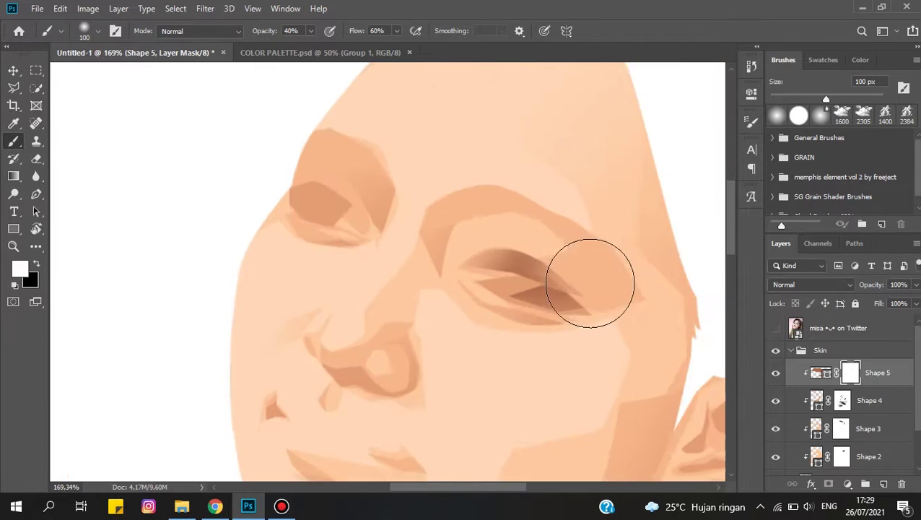
scroll(590, 283, "up", 1)
key("p")
left_click(775, 328)
left_click(774, 328)
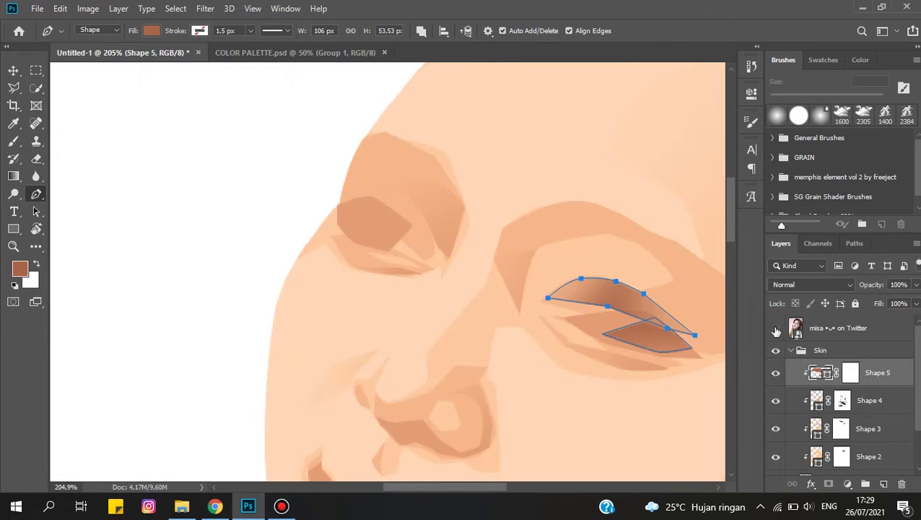
- Show the reference photo of the left eye and target Shape 5's mask
left_click(774, 329)
scroll(432, 288, "up", 3)
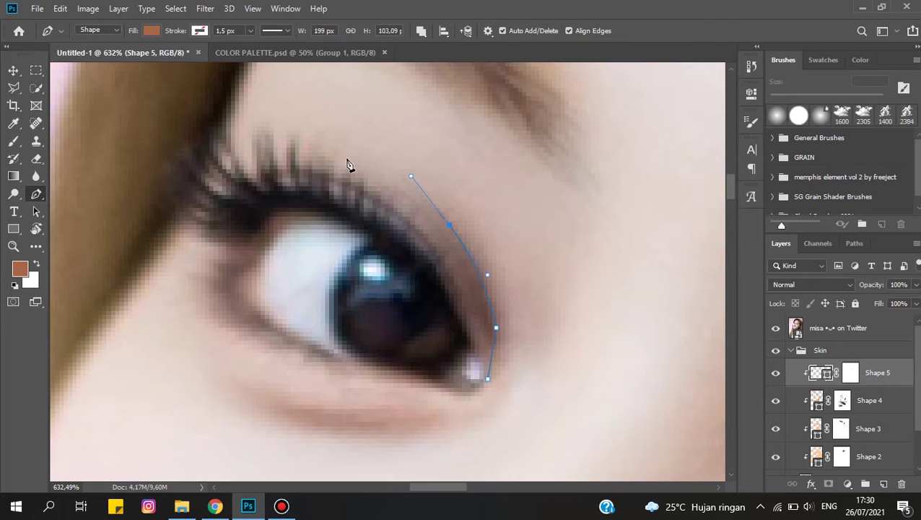
scroll(650, 354, "down", 2)
left_click(851, 372)
- Polygonal-lasso the left eye's upper-lid crescent
key("l")
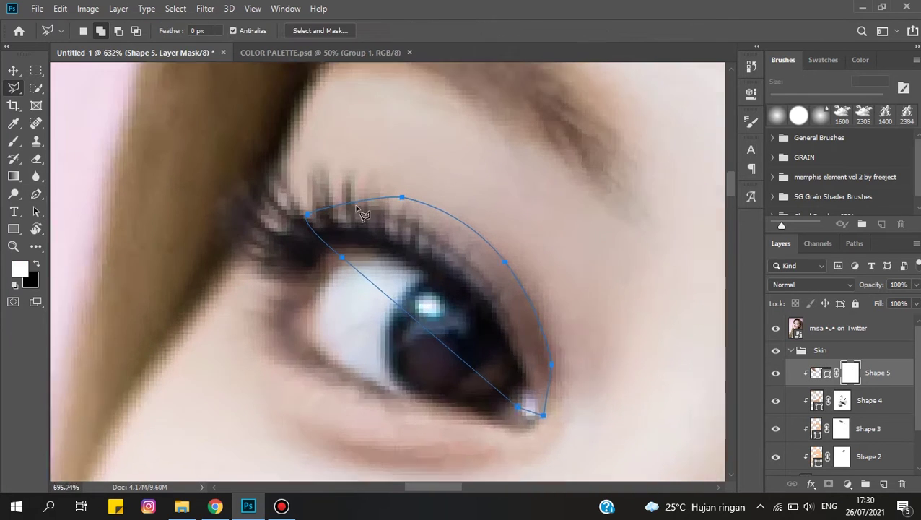
scroll(519, 361, "up", 3)
left_click(331, 244)
left_click(459, 289)
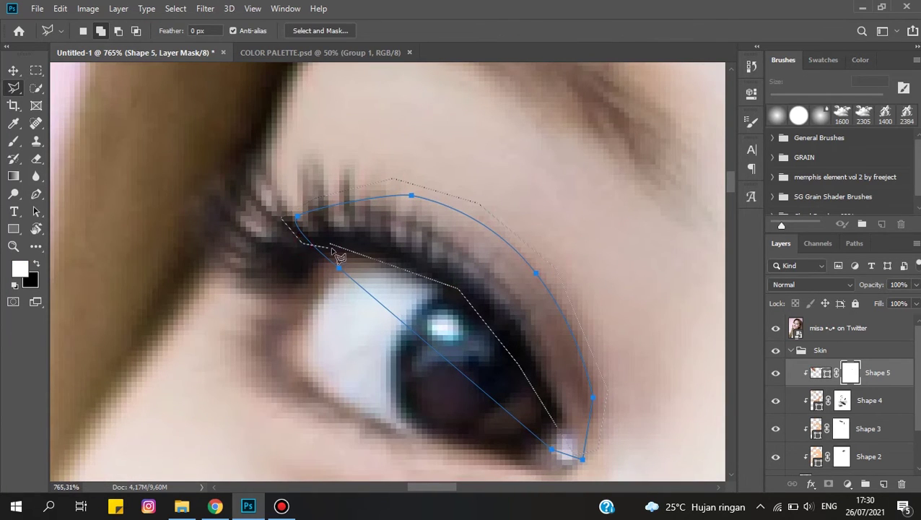
left_click(336, 256)
scroll(336, 256, "down", 2)
- Paint the Shape 5 mask to fade the upper-lid crescent, then clear the selection
key("b")
left_click(775, 328)
scroll(213, 253, "up", 1)
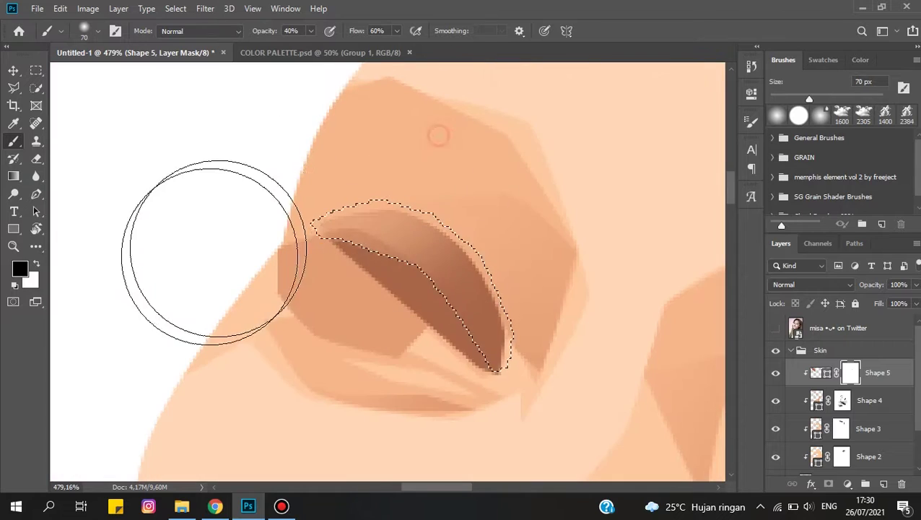
scroll(487, 206, "down", 2)
key("ctrl+d")
scroll(456, 199, "up", 1)
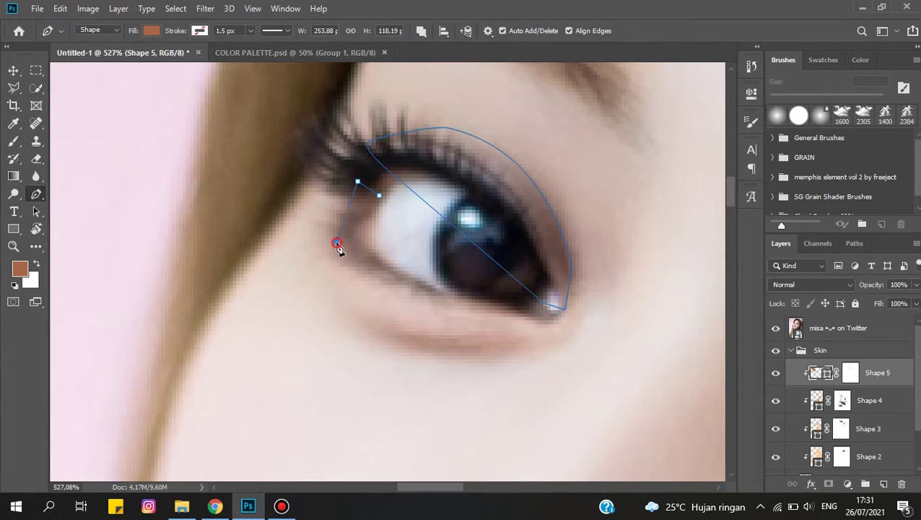
- Polygonal-lasso the brown wedge below the eye's inner corner
left_click(776, 328)
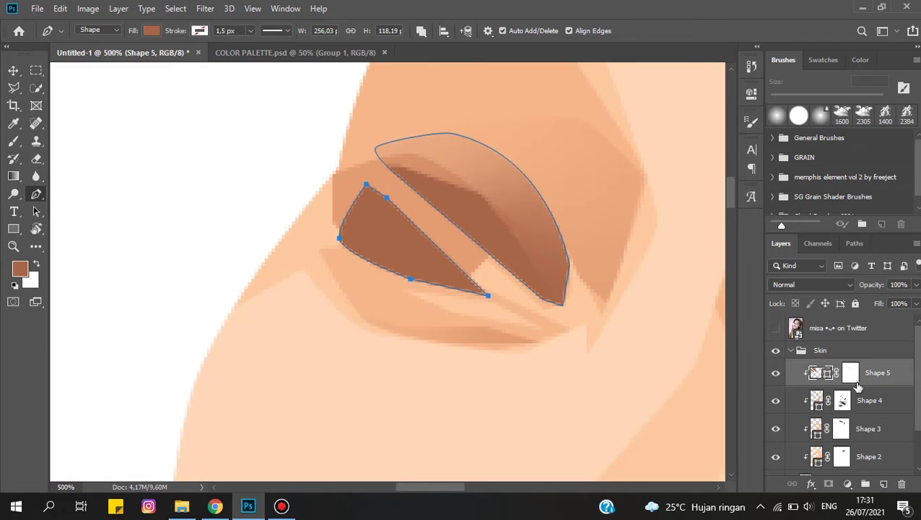
key("l")
scroll(448, 261, "up", 1)
scroll(449, 261, "up", 1)
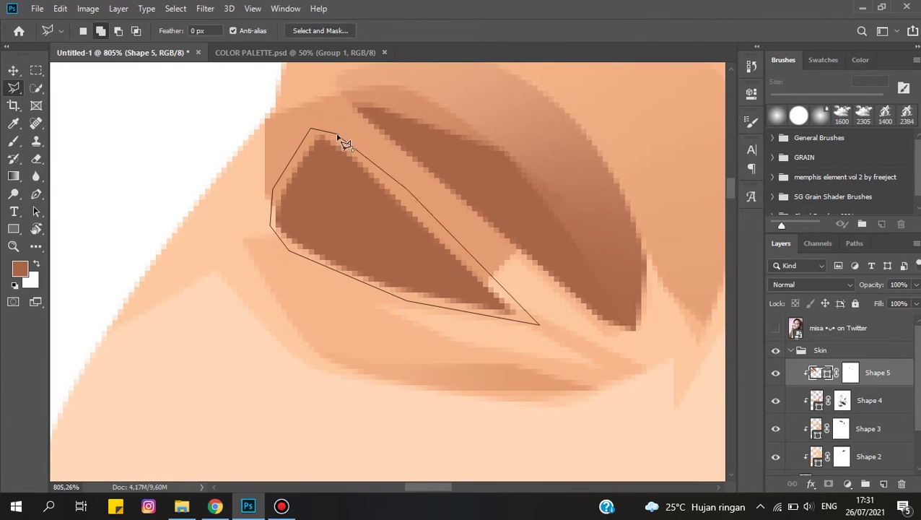
left_click(345, 143)
- Soften the inner-corner wedge with a soft brush on the mask
key("b")
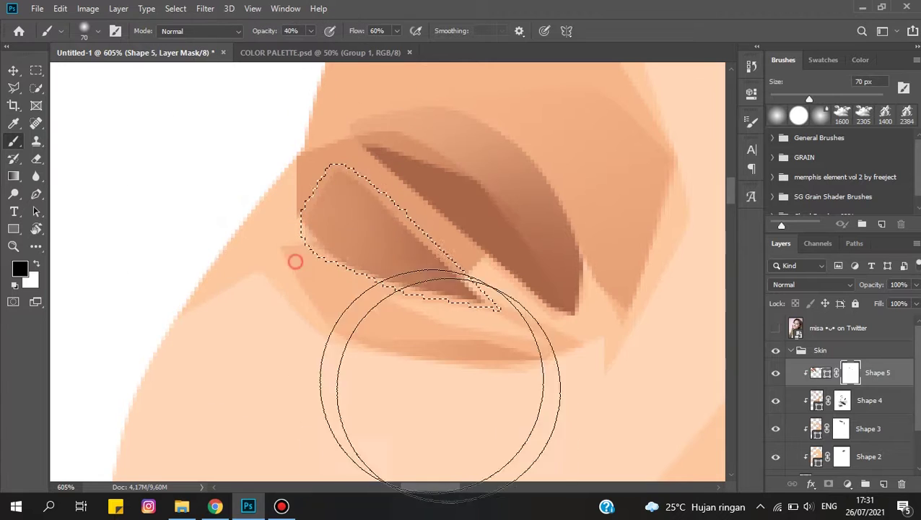
scroll(440, 383, "down", 3)
scroll(480, 240, "down", 3)
scroll(477, 303, "up", 2)
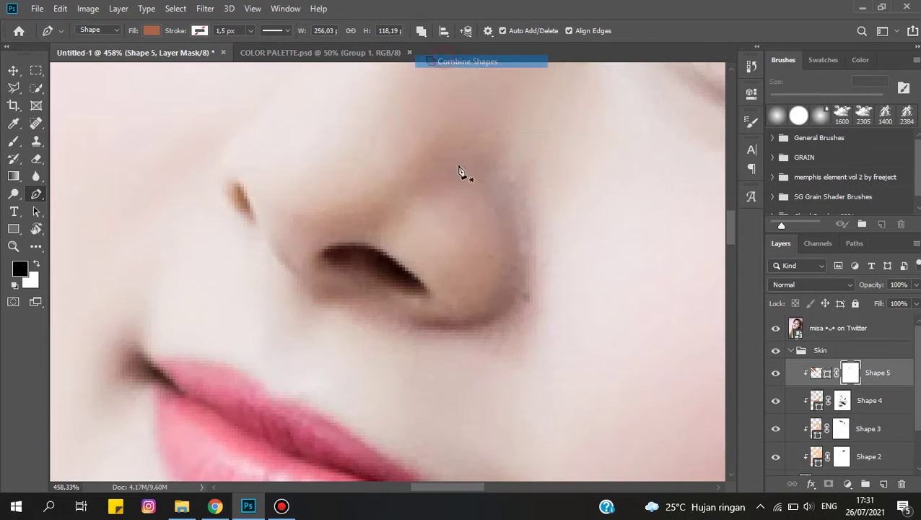
- Draw a closed nostril shadow shape on Shape 5 and check its fill without the photo
scroll(405, 311, "up", 2)
left_click(370, 298)
scroll(522, 340, "down", 1)
left_click(568, 311)
left_click(550, 196)
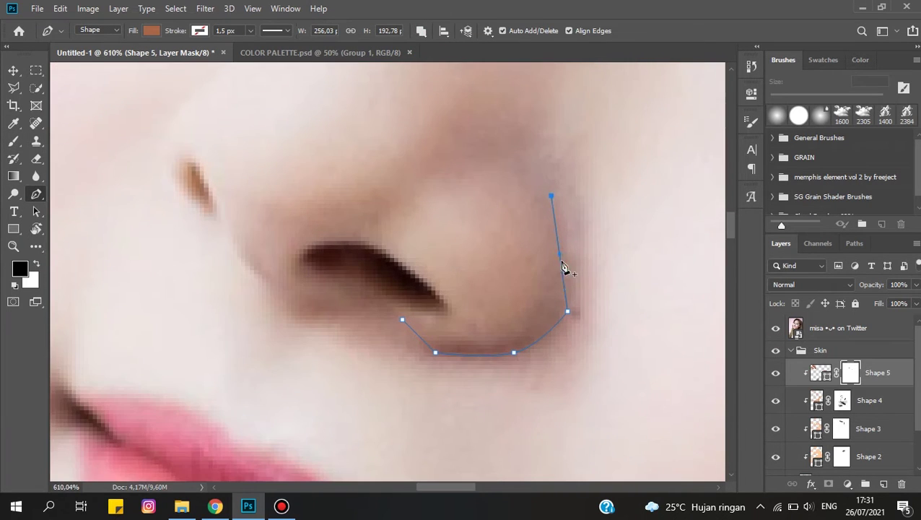
left_click(403, 321)
scroll(434, 335, "down", 1)
left_click(776, 328)
- Make Shape 4 the active layer with the Pen set to combine new paths
key("b")
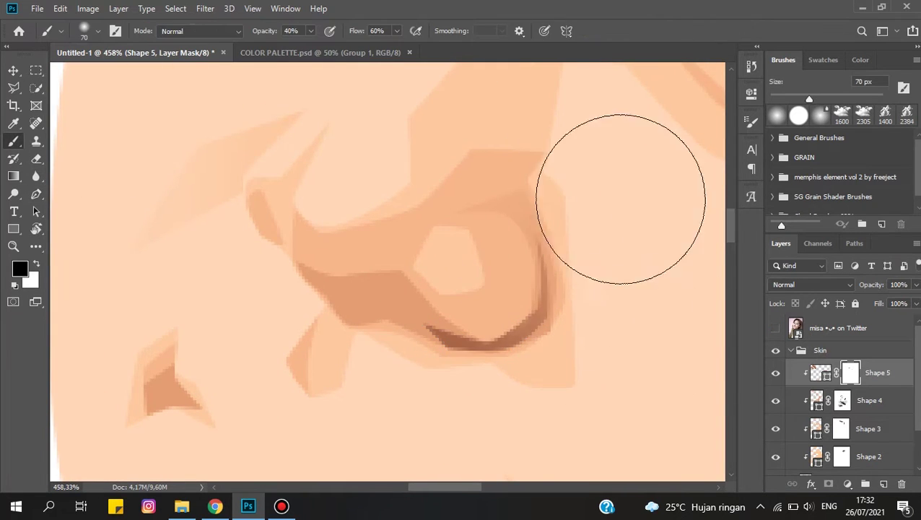
scroll(648, 344, "down", 3)
scroll(562, 249, "up", 3)
key("l")
left_click(816, 402)
key("p")
scroll(575, 309, "up", 1)
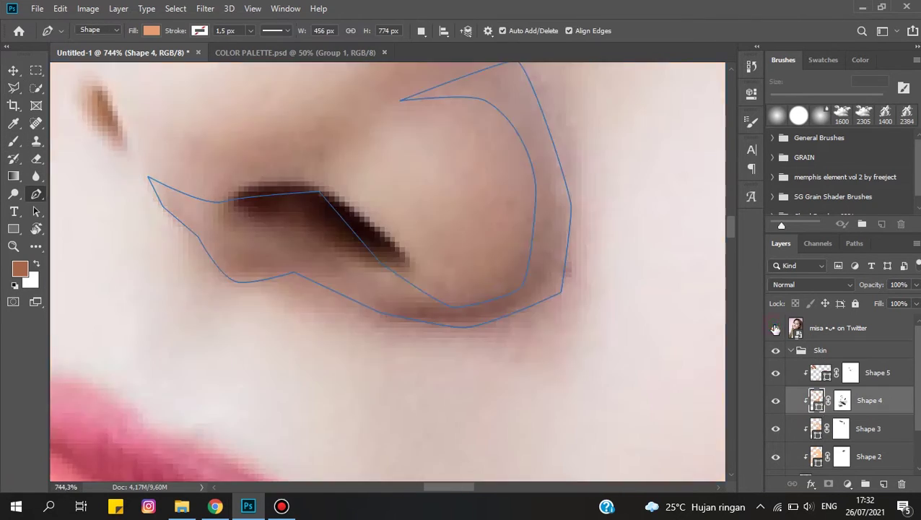
left_click(419, 35)
- Add a nostril-side shading shape to Shape 4 below and beside the nostril
left_click_drag(535, 326, 606, 311)
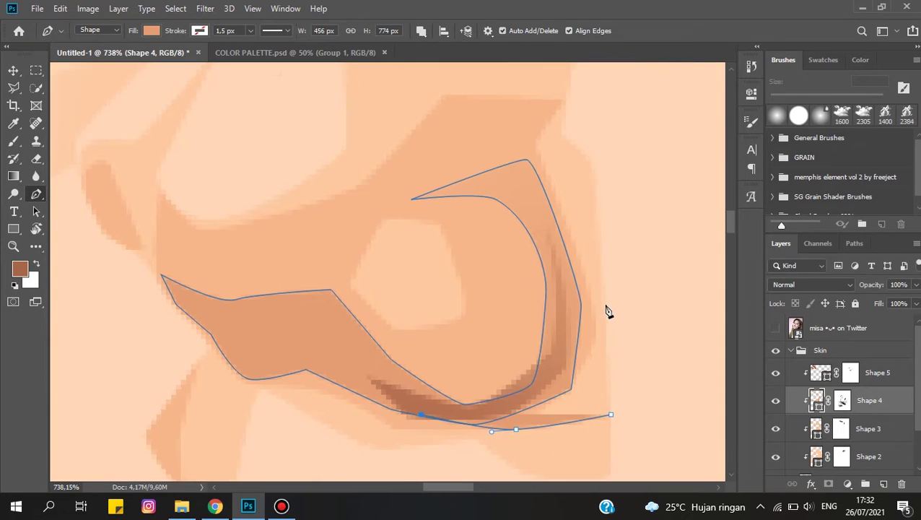
left_click(607, 310)
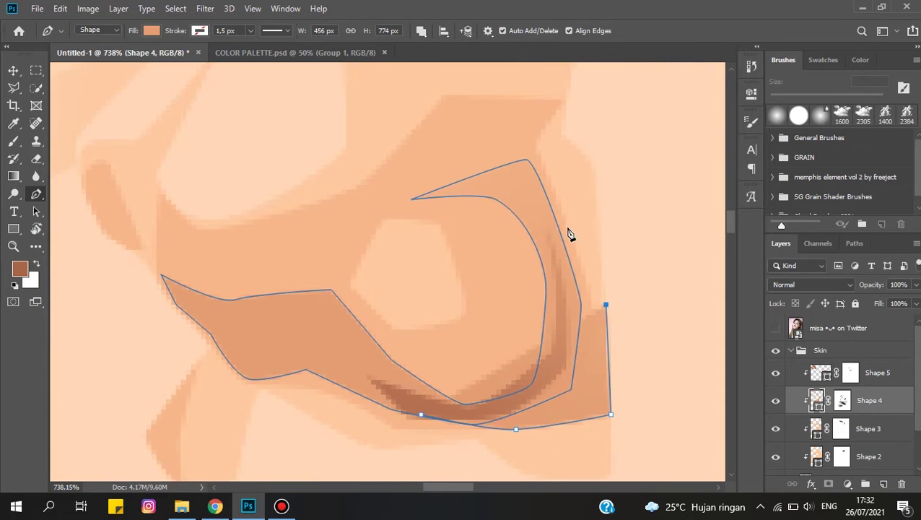
left_click(555, 205)
left_click(575, 388)
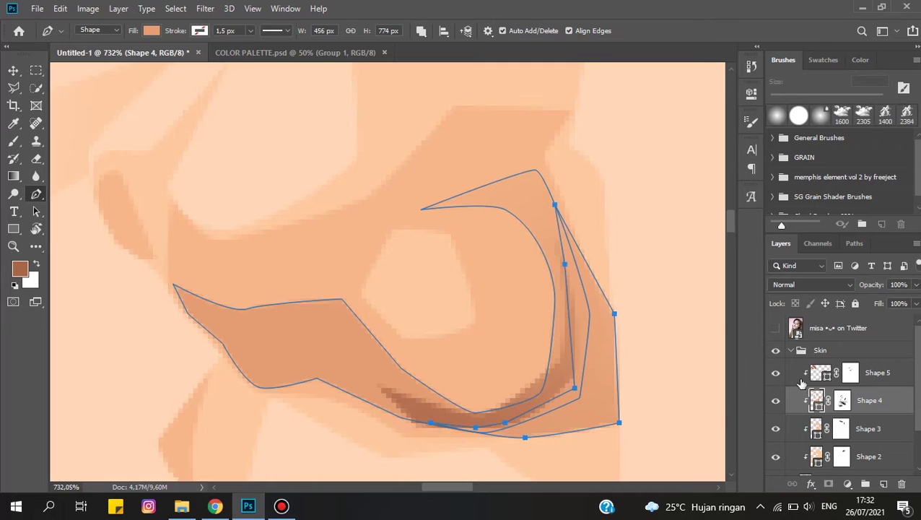
scroll(638, 288, "down", 5)
scroll(688, 277, "up", 4)
- On Shape 5, trace a darker brown crescent along the nostril rim
key("alt+bracketright")
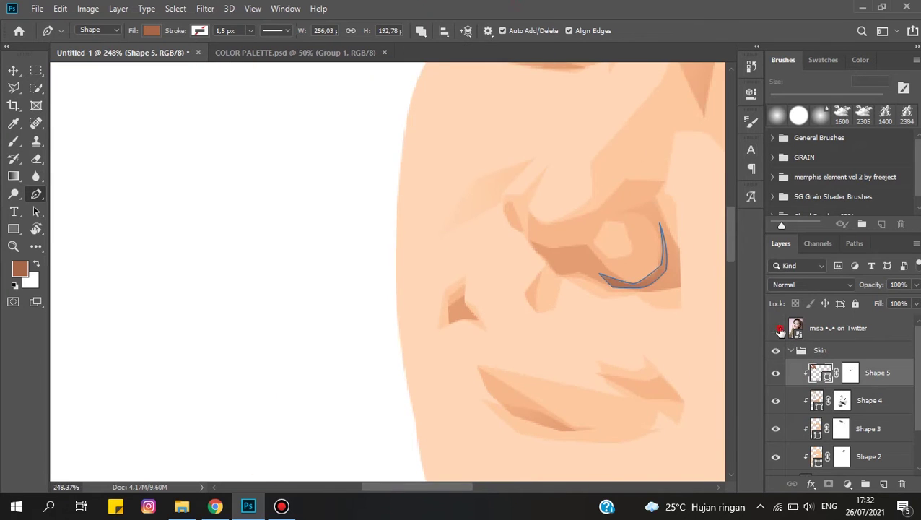
left_click(780, 329)
scroll(621, 308, "up", 3)
left_click_drag(540, 315, 550, 315)
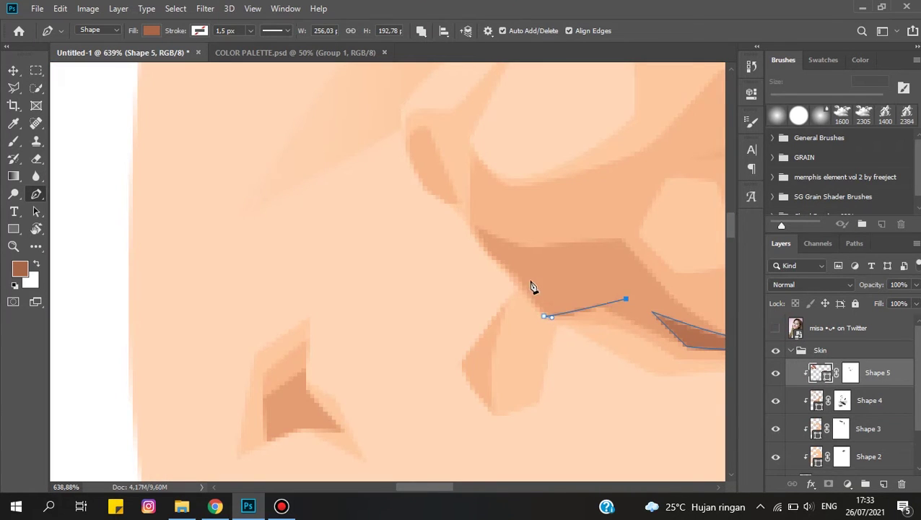
left_click(469, 237)
scroll(570, 329, "down", 3)
scroll(570, 329, "down", 2)
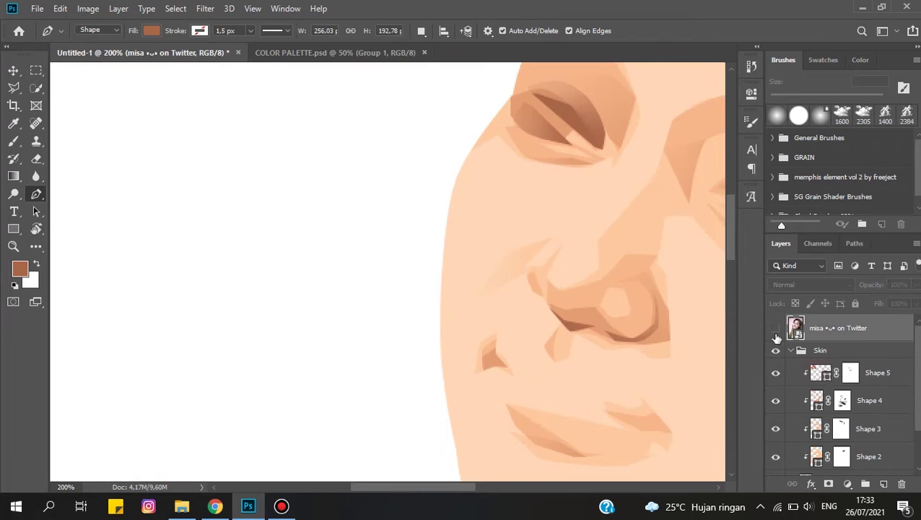
- Check the lip-corner shading on Shape 4 against the reference photo
left_click(776, 328)
left_click(776, 327)
scroll(626, 327, "up", 2)
left_click(776, 328)
left_click(866, 400)
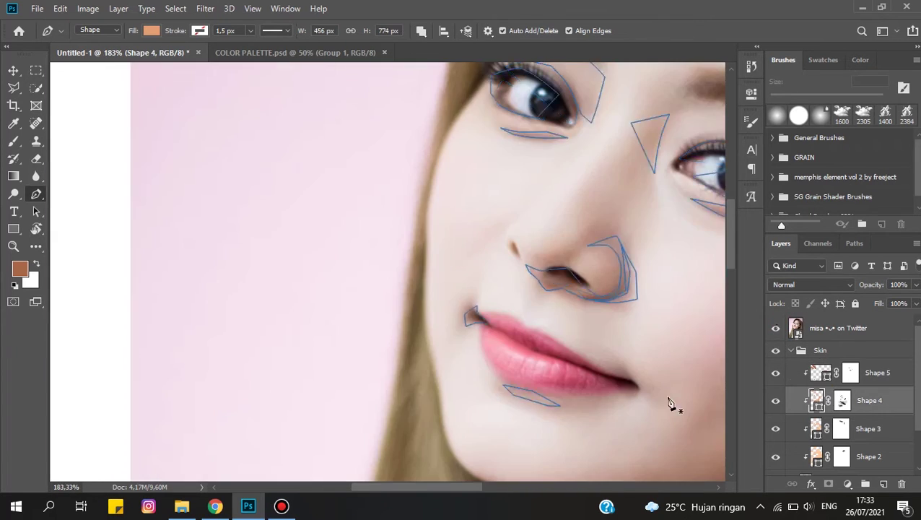
scroll(571, 366, "up", 4)
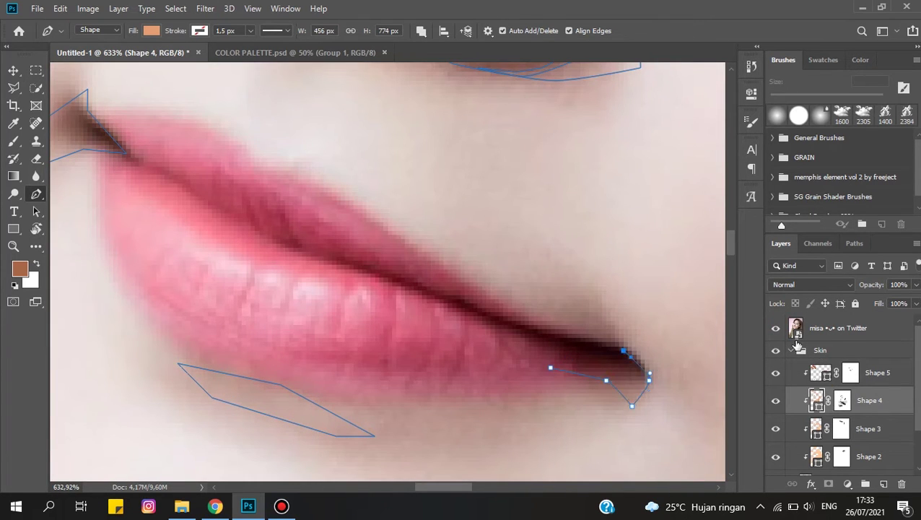
left_click(776, 327)
scroll(637, 366, "up", 1)
left_click(776, 328)
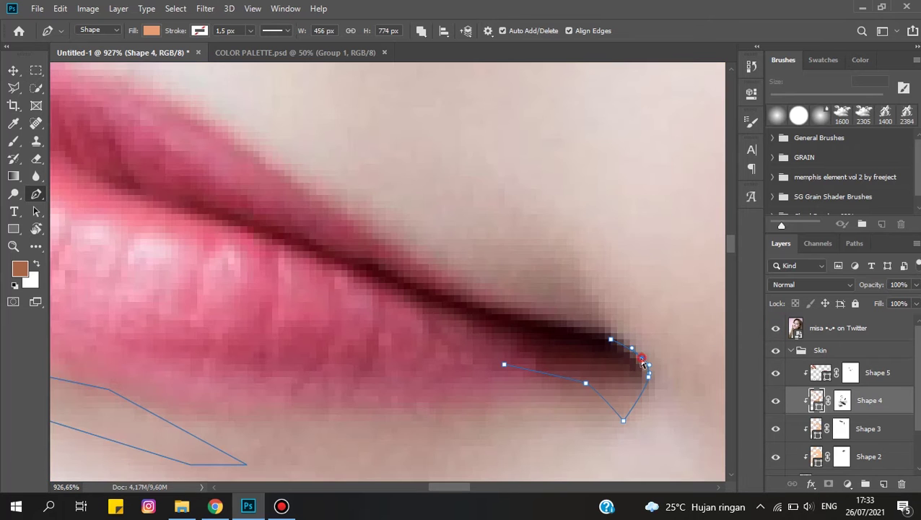
scroll(556, 308, "down", 10)
- On Shape 5, trace the under-jaw shadow curving from the jaw edge to the chin corner
left_click(877, 372)
scroll(662, 202, "up", 2)
scroll(662, 201, "up", 2)
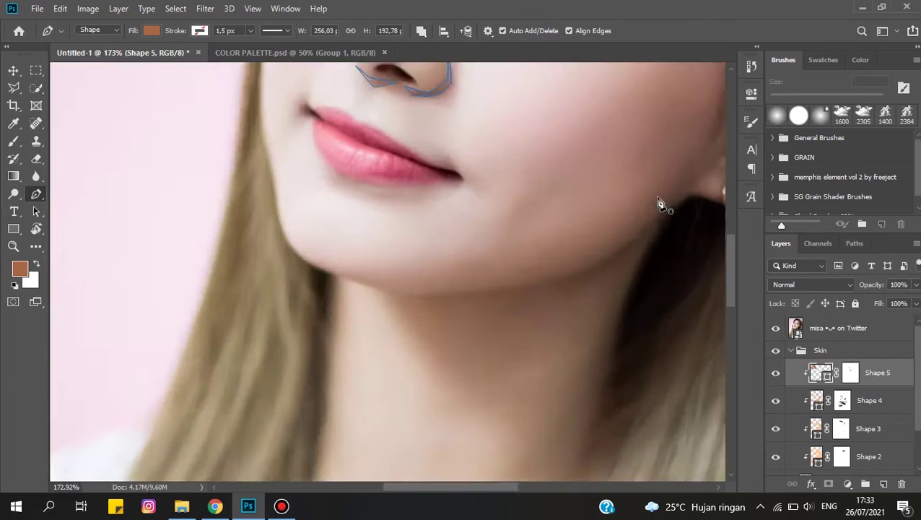
scroll(622, 262, "up", 1)
left_click(776, 327)
left_click(571, 292)
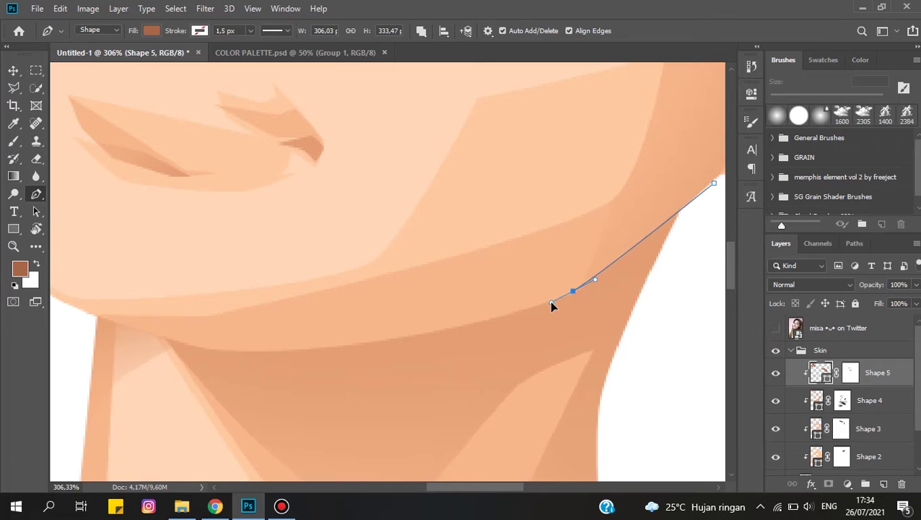
scroll(550, 300, "up", 1)
left_click_drag(333, 316, 319, 318)
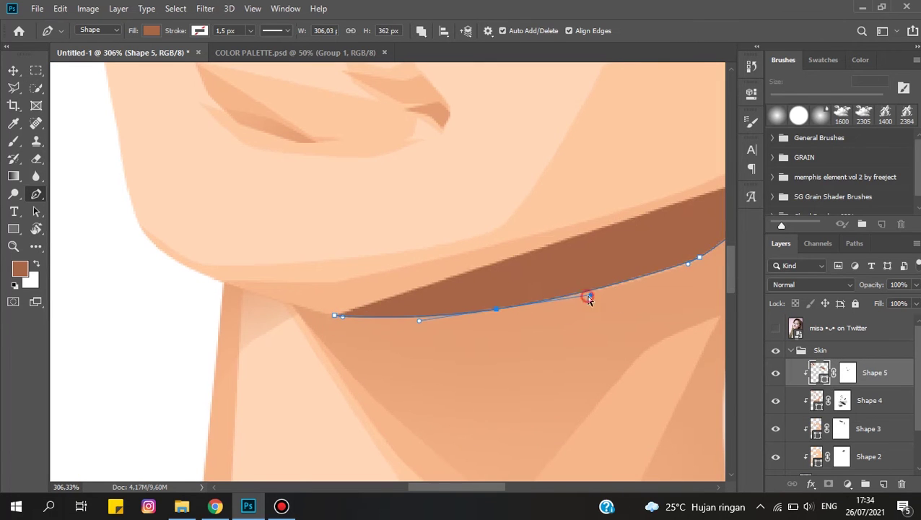
scroll(587, 298, "up", 1)
left_click(269, 261)
- Extend the under-jaw shadow below the chin down into the neck
left_click(776, 328)
left_click(776, 328)
scroll(326, 258, "down", 1)
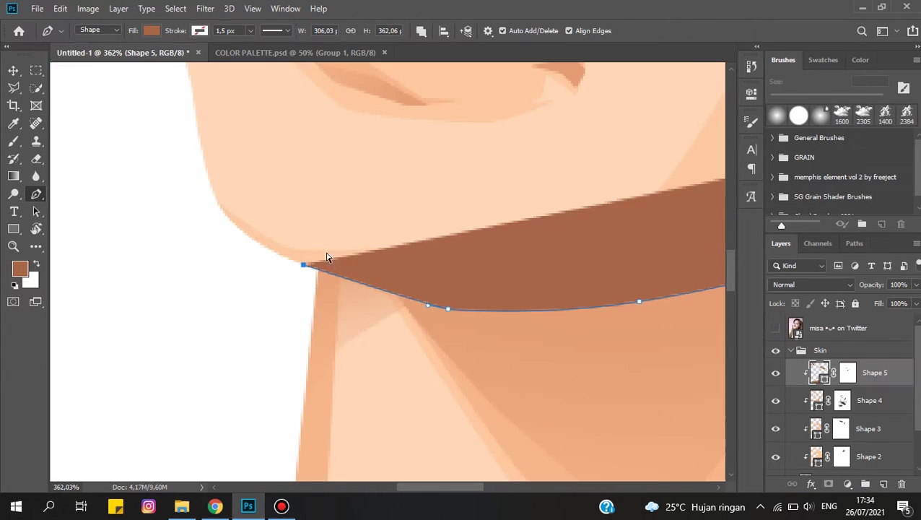
scroll(410, 311, "down", 4)
left_click(777, 328)
left_click(777, 328)
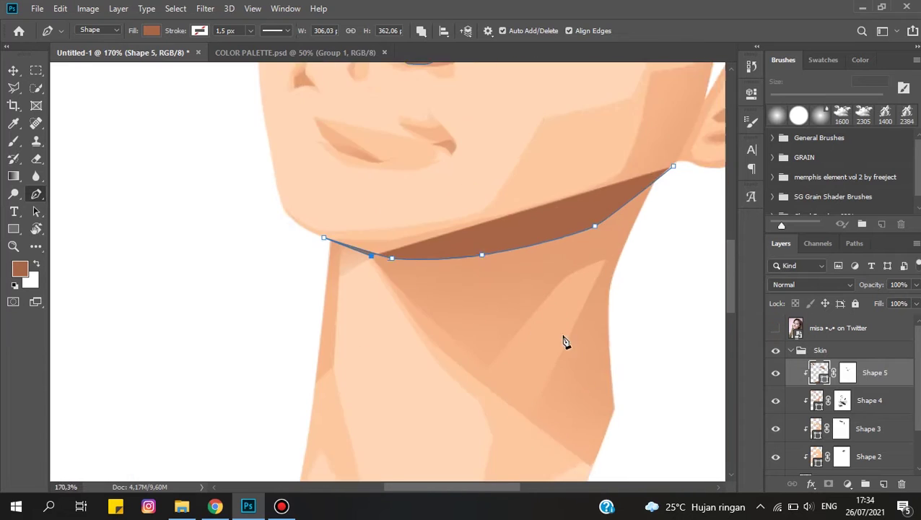
scroll(545, 345, "up", 3)
left_click(410, 310)
scroll(421, 315, "down", 3)
left_click(421, 310)
scroll(456, 318, "up", 2)
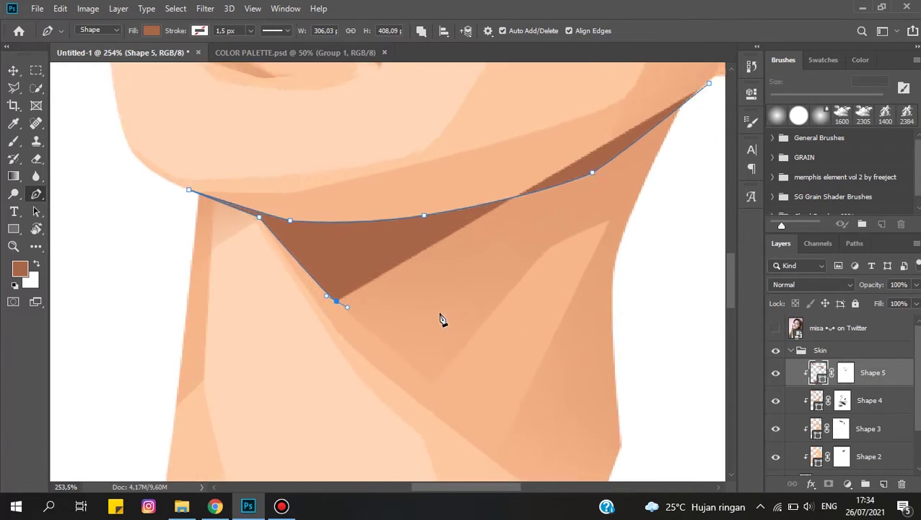
scroll(434, 400, "up", 1)
scroll(431, 324, "down", 2)
- Compare the jaw shadow with the reference photo by toggling its visibility
left_click(776, 328)
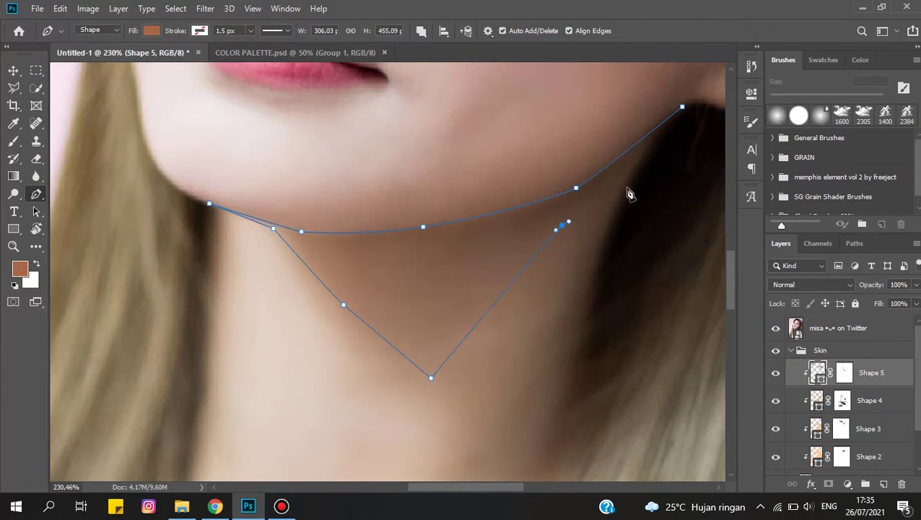
left_click(776, 328)
scroll(582, 273, "down", 2)
scroll(582, 272, "up", 1)
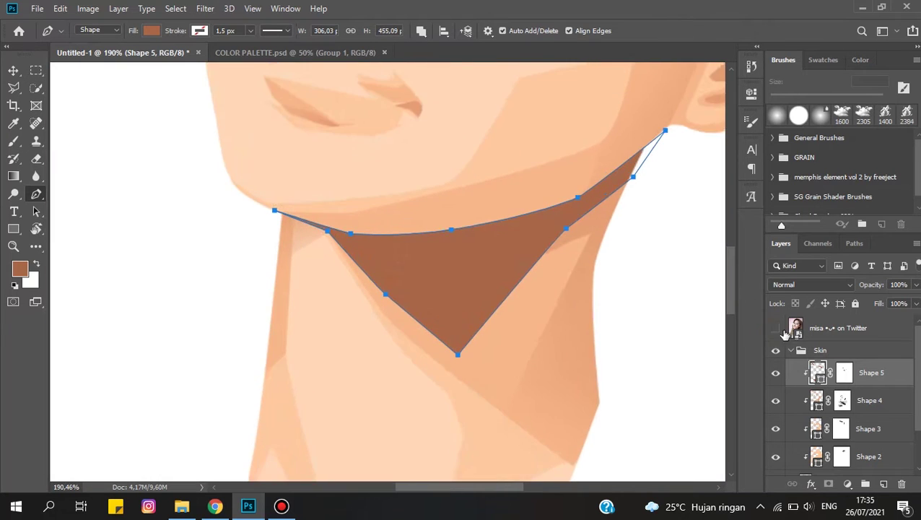
left_click(776, 327)
left_click(585, 249)
- Trace a dark brown shadow strip down the side of the neck
left_click(776, 328)
scroll(609, 292, "down", 2)
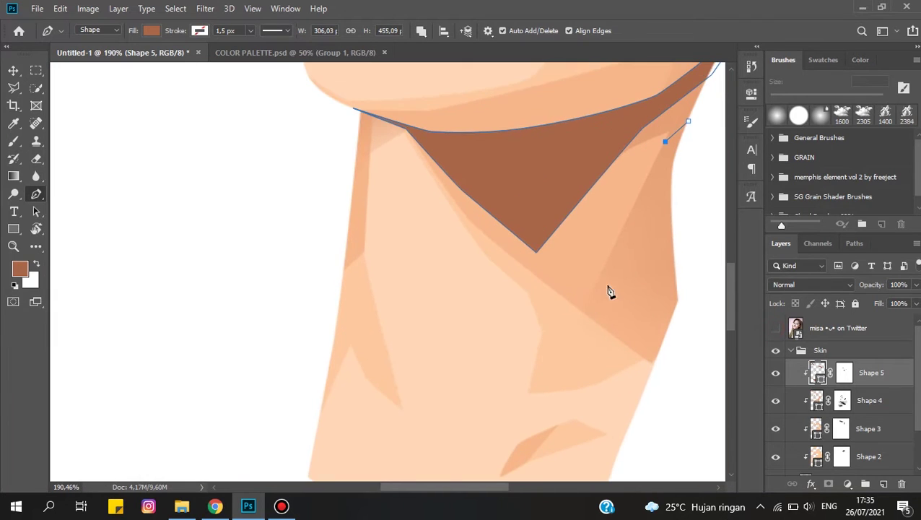
scroll(689, 124, "down", 3)
left_click(776, 328)
scroll(625, 273, "up", 3)
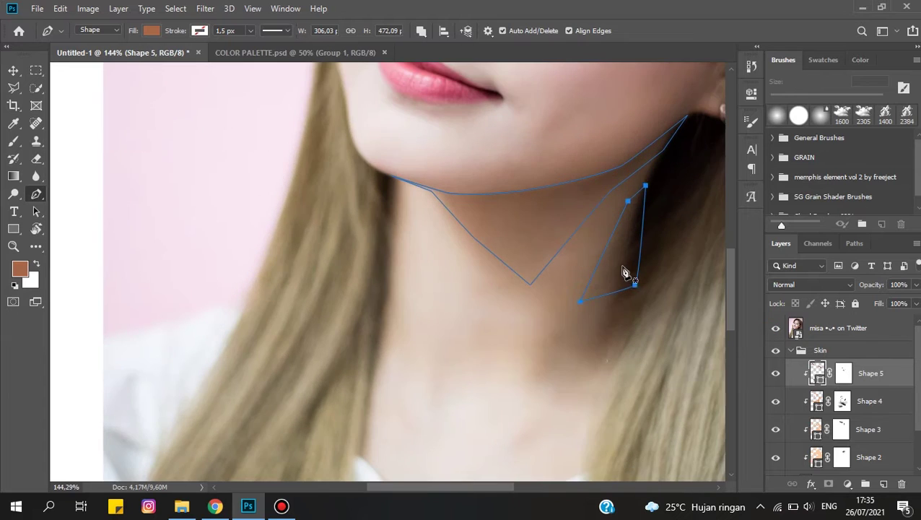
left_click(776, 328)
scroll(582, 289, "up", 2)
left_click(607, 394)
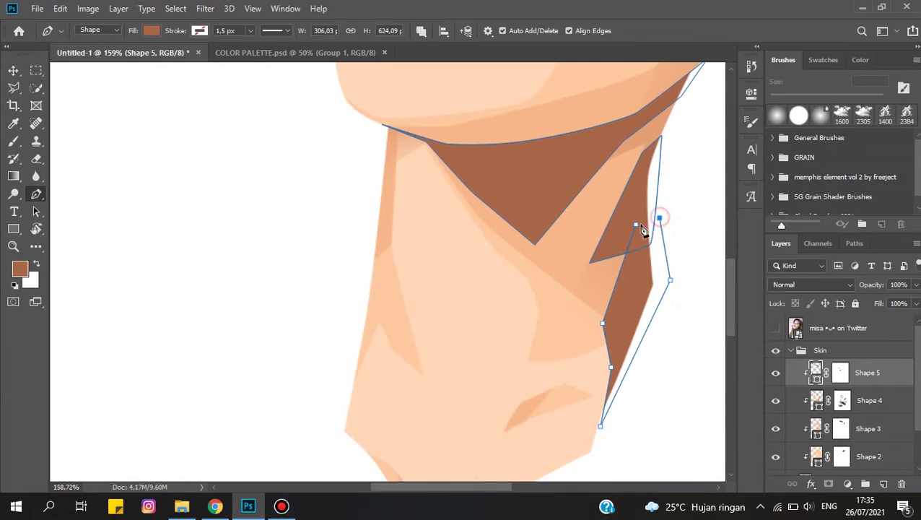
scroll(662, 221, "down", 1)
key("l")
scroll(593, 203, "up", 2)
scroll(548, 278, "up", 3)
scroll(570, 267, "right", 2)
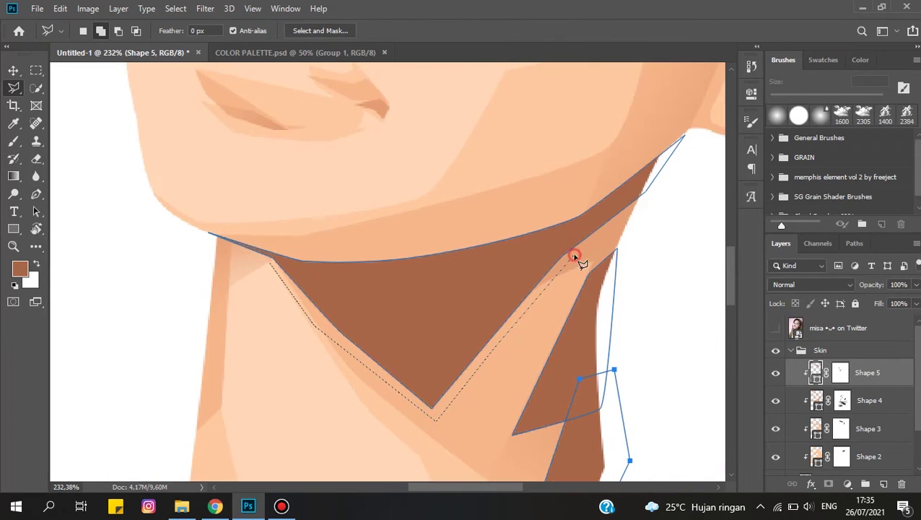
- Close the selection around the jaw shadow and fade it with a soft brush
left_click(286, 220)
scroll(403, 255, "down", 2)
key("b")
key("bracketright")
key("bracketright")
key("bracketright")
mouse_move(478, 319)
left_mouse_down()
mouse_move(115, 155)
mouse_move(390, 354)
mouse_move(514, 376)
mouse_move(359, 345)
mouse_move(159, 266)
left_mouse_up()
scroll(576, 350, "down", 4)
scroll(374, 196, "up", 4)
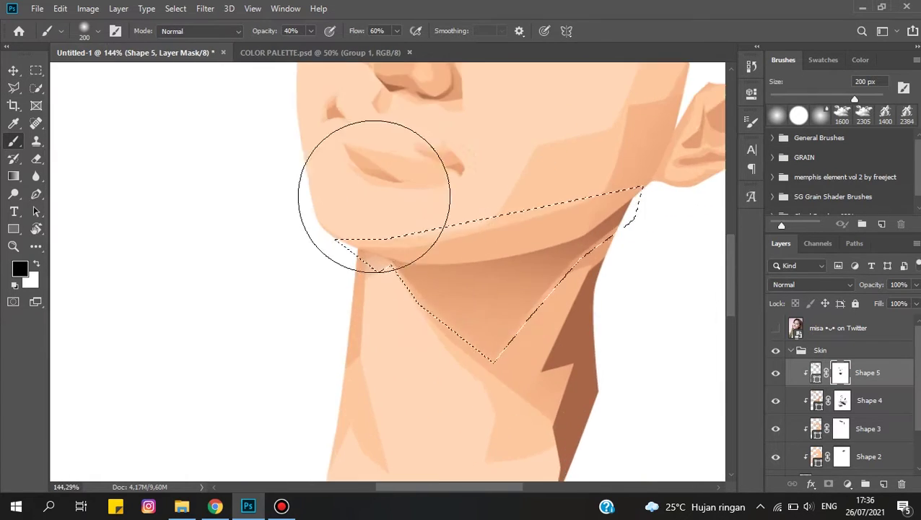
scroll(474, 189, "down", 3)
scroll(582, 354, "up", 3)
- Enlarge the soft brush and switch to painting with white
key("bracketright")
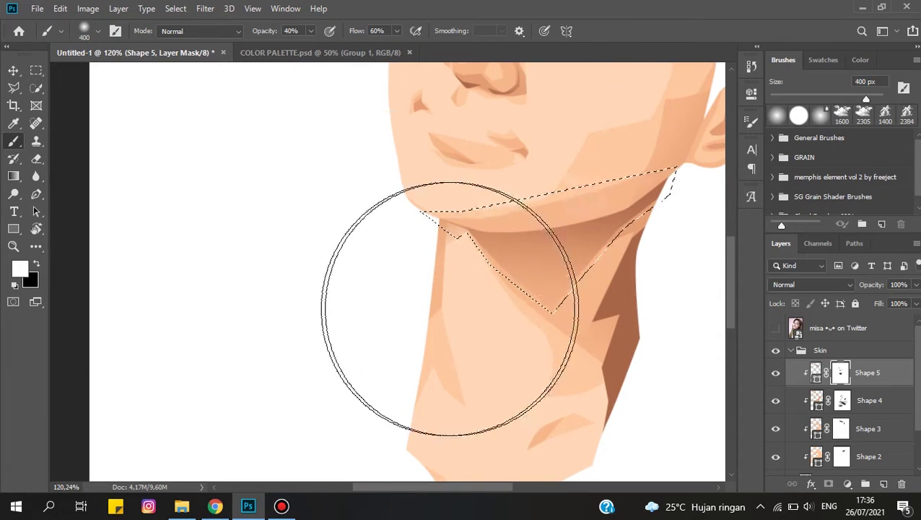
key("x")
scroll(489, 296, "down", 3)
scroll(431, 288, "up", 3)
scroll(422, 267, "down", 2)
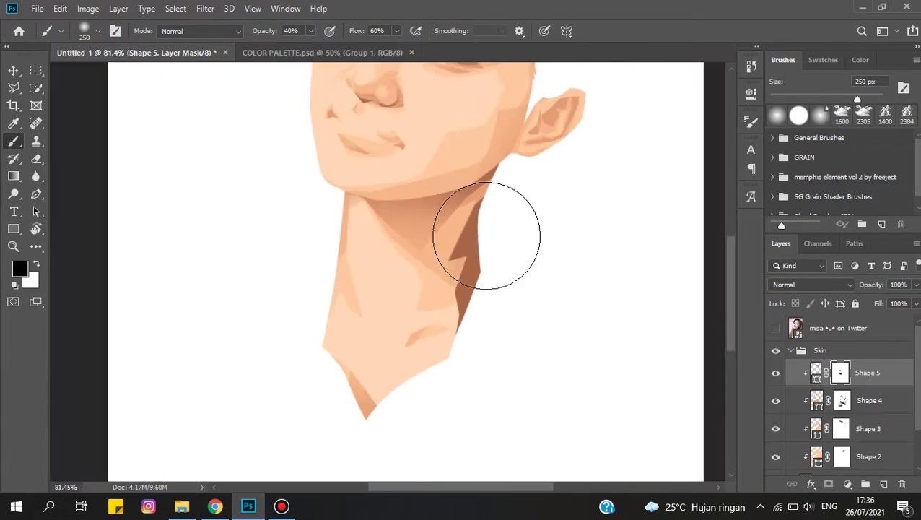
scroll(485, 237, "up", 5)
key("p")
scroll(451, 201, "down", 3)
scroll(448, 220, "up", 3)
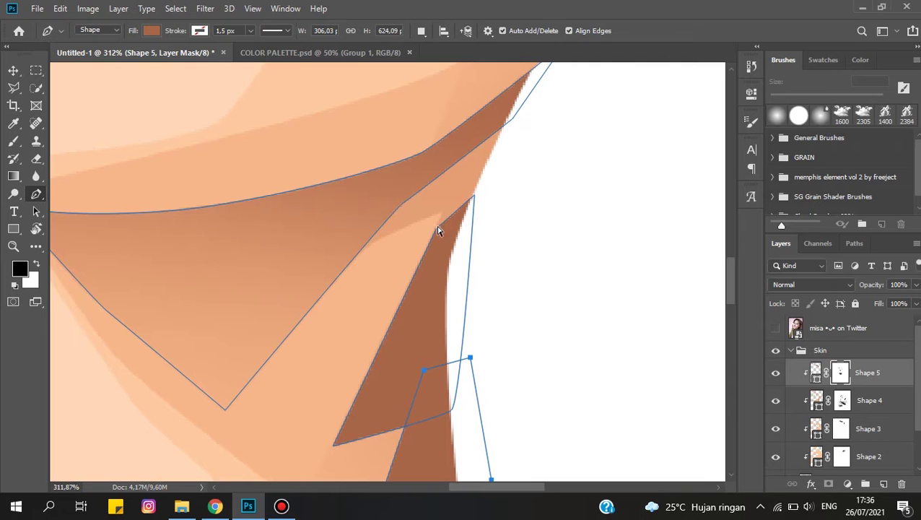
scroll(438, 230, "down", 3)
scroll(440, 232, "down", 2)
- Outline and close the neck shadow shape along the neck edge
key("l")
left_click(433, 229)
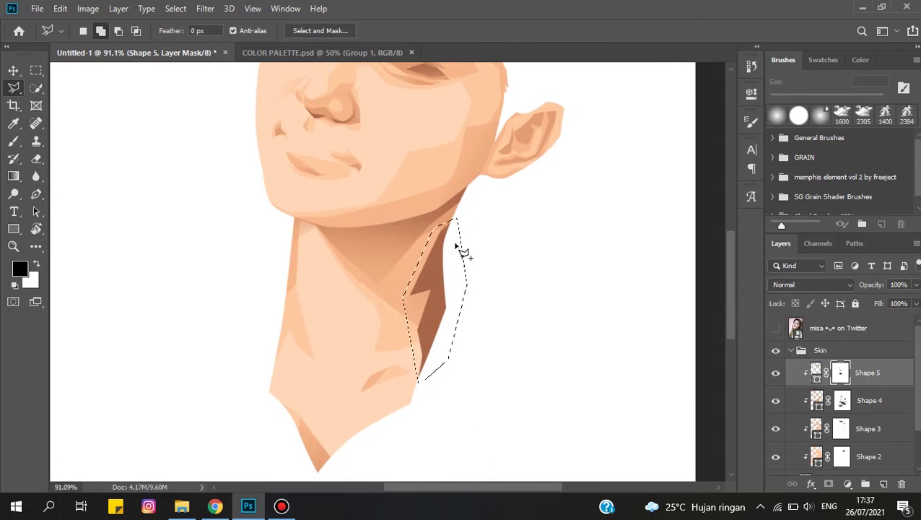
scroll(447, 223, "up", 2)
scroll(547, 294, "up", 2)
key("p")
scroll(438, 102, "up", 2)
scroll(353, 177, "up", 2)
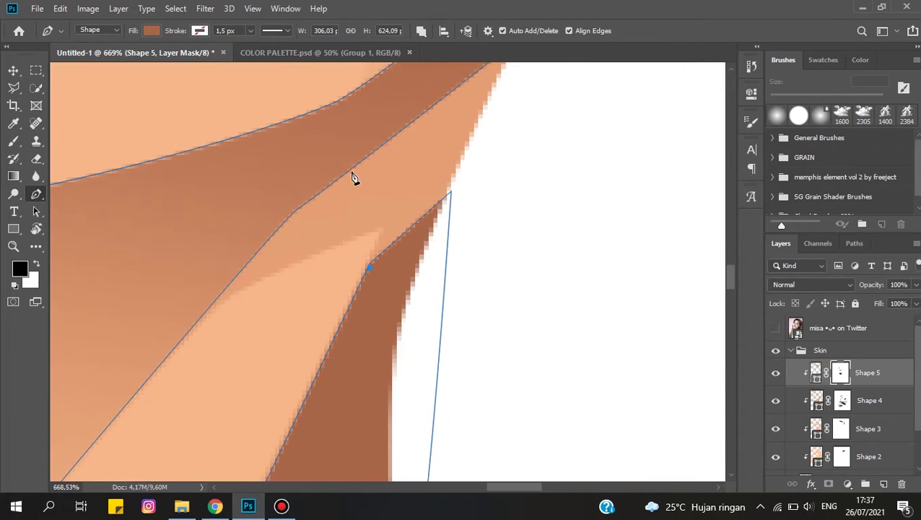
left_click(351, 175)
scroll(353, 178, "down", 3)
scroll(414, 192, "up", 2)
left_click(355, 281)
scroll(446, 222, "down", 3)
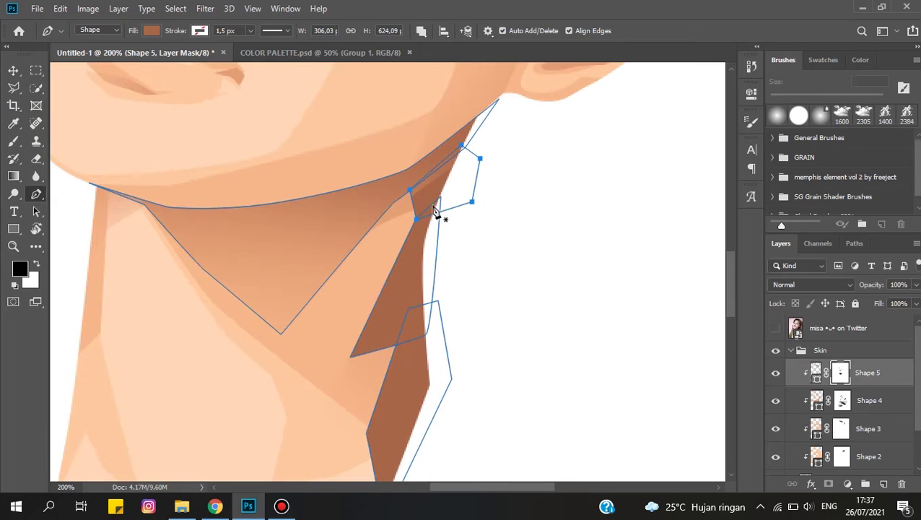
- Make a Polygonal Lasso selection around the neck-edge area to fade
key("l")
scroll(464, 186, "up", 4)
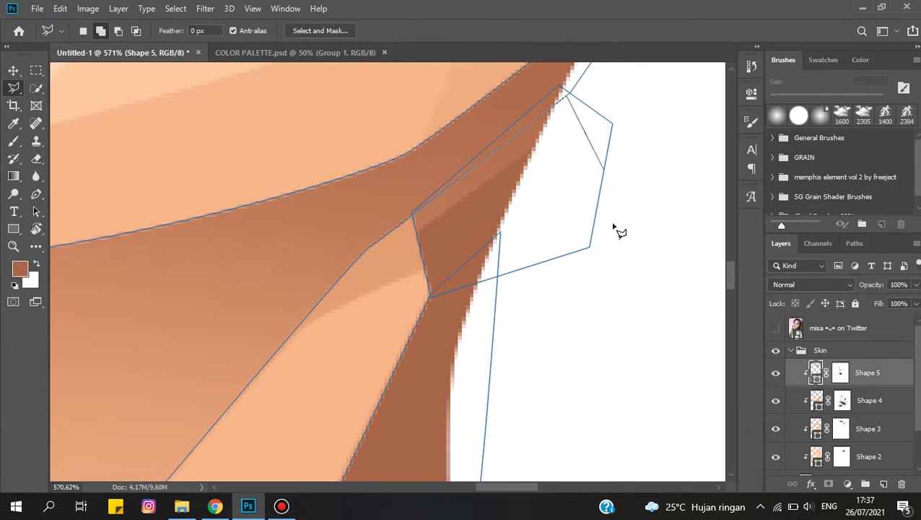
left_click(551, 447)
left_click(525, 426)
left_click(531, 232)
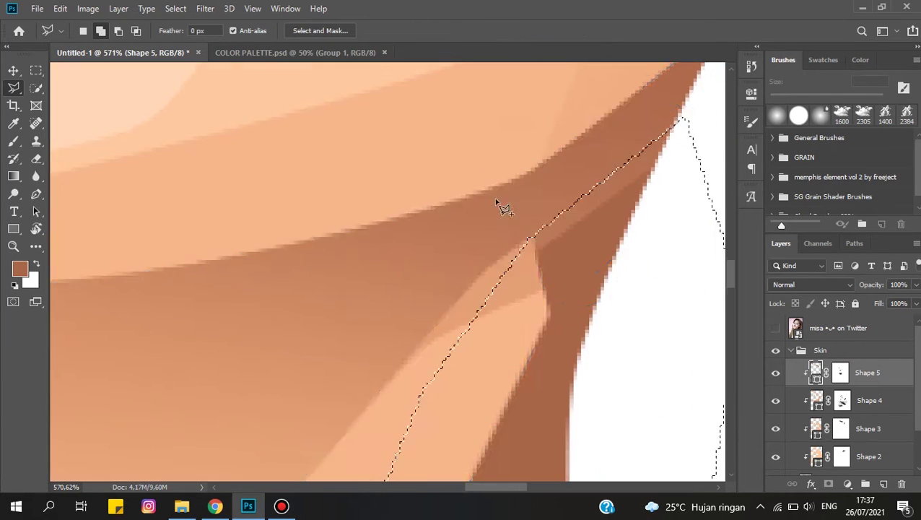
scroll(531, 232, "down", 5)
- Paint the mask in black and white with a 100–300 px soft brush, then deselect
key("b")
key("d")
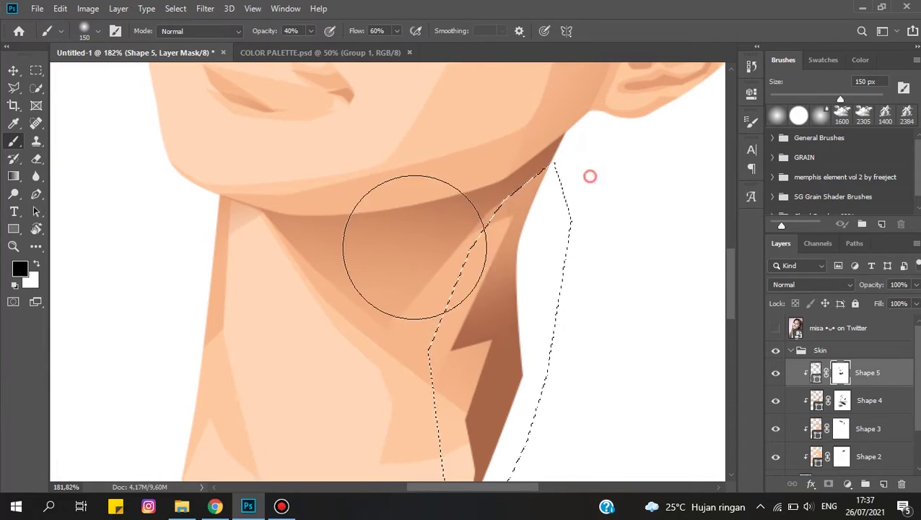
key("bracketright")
key("bracketright")
key("bracketright")
scroll(594, 217, "down", 2)
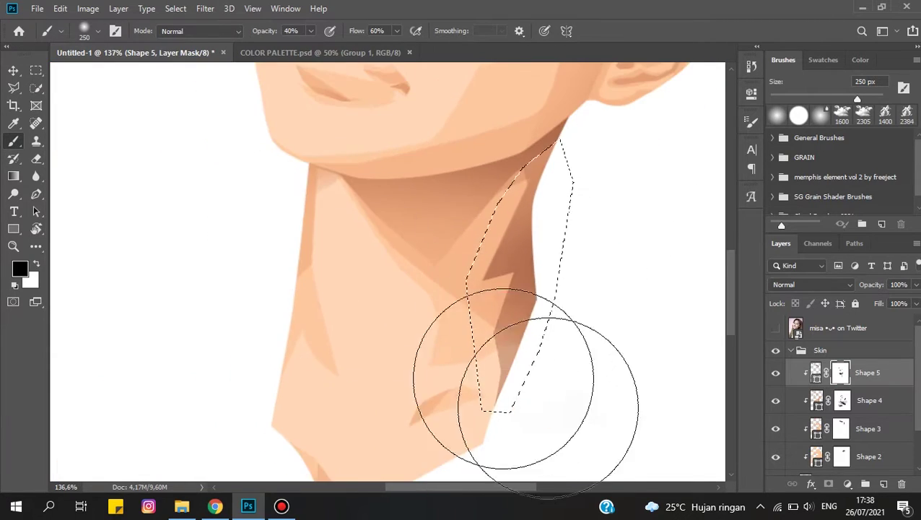
scroll(473, 380, "down", 3)
scroll(531, 226, "up", 2)
key("x")
key("bracketright")
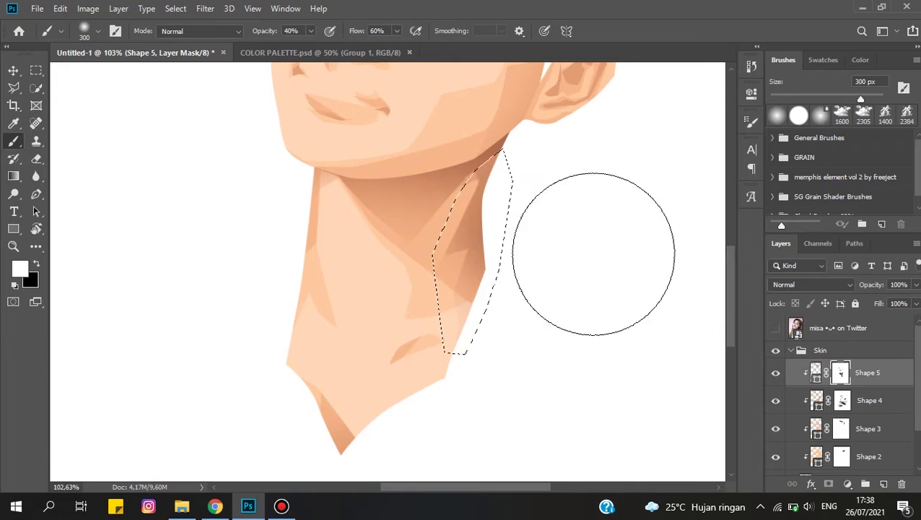
scroll(593, 254, "up", 3)
key("bracketleft")
key("bracketleft")
key("bracketleft")
scroll(506, 163, "up", 2)
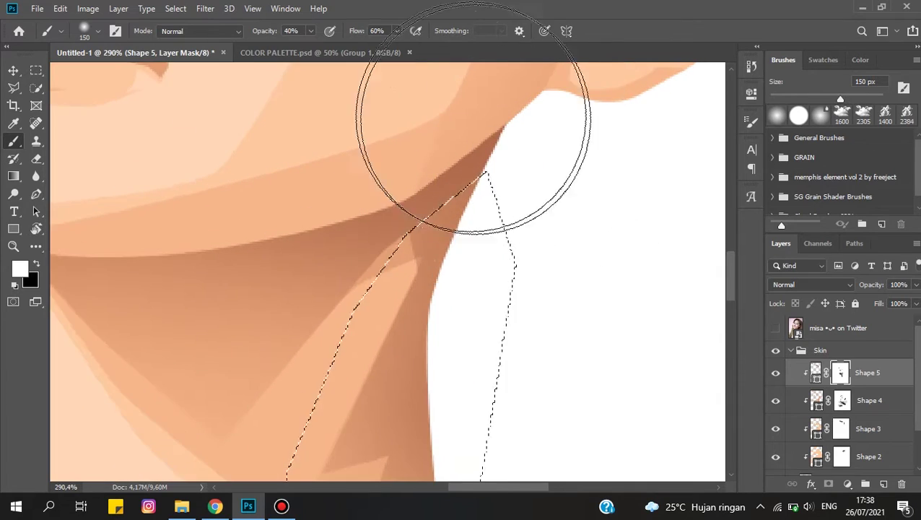
key("bracketleft")
key("bracketleft")
key("ctrl+d")
scroll(545, 167, "up", 2)
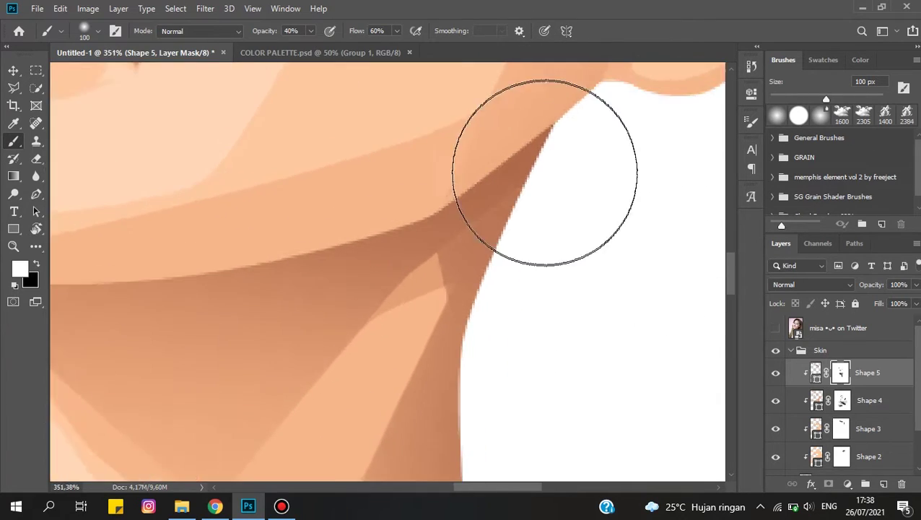
- Target Shape 5's mask in the Skin group with a 35–70 px black brush
key("p")
left_click(820, 350)
scroll(556, 267, "down", 5)
scroll(413, 252, "up", 5)
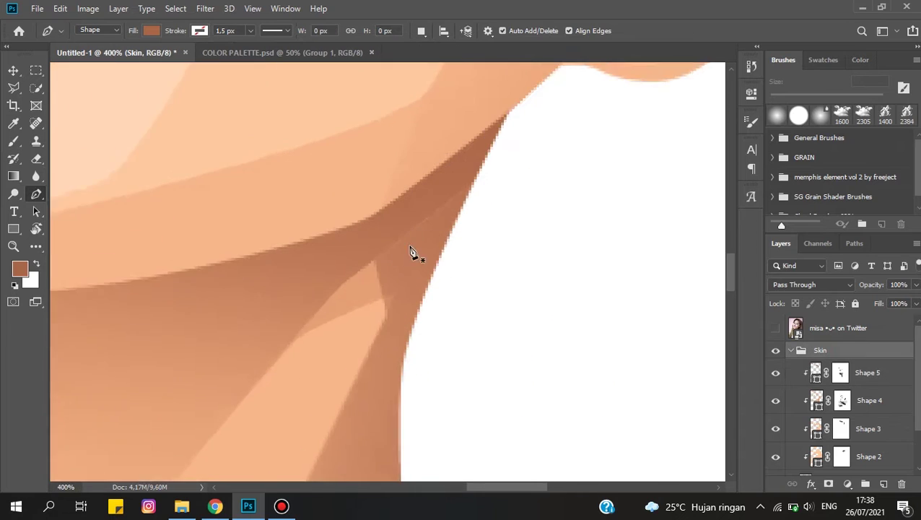
scroll(413, 253, "up", 2)
key("b")
left_click(840, 373)
key("bracketleft")
key("bracketleft")
key("bracketleft")
scroll(405, 230, "up", 1)
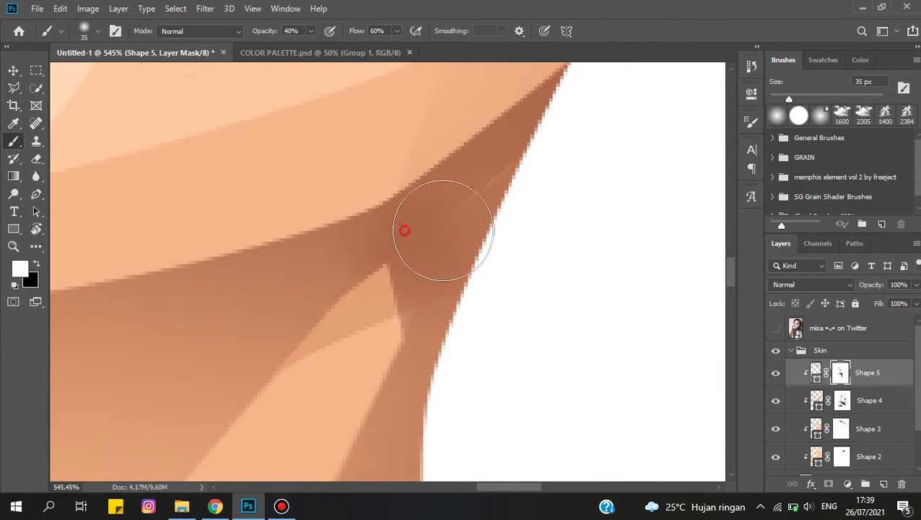
scroll(457, 267, "down", 2)
key("bracketright")
key("bracketright")
key("bracketright")
scroll(369, 191, "down", 5)
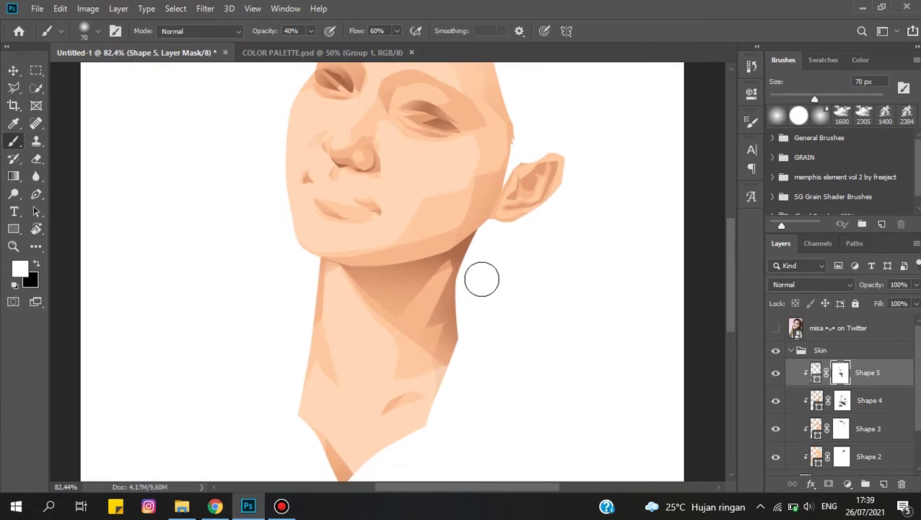
scroll(469, 274, "down", 2)
key("x")
scroll(440, 296, "up", 4)
scroll(418, 332, "down", 1)
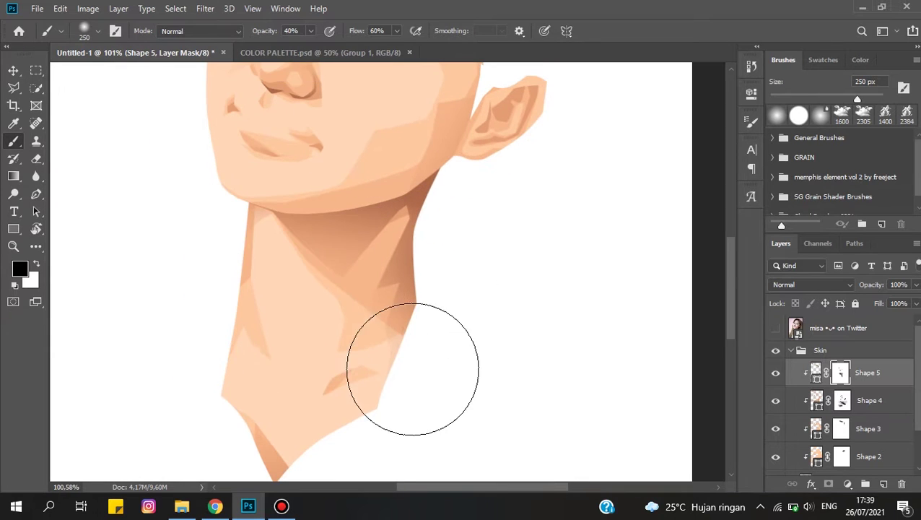
- Add a small curved peach wedge facet to the neck within Shape 3
key("p")
left_click(869, 428)
left_click(421, 30)
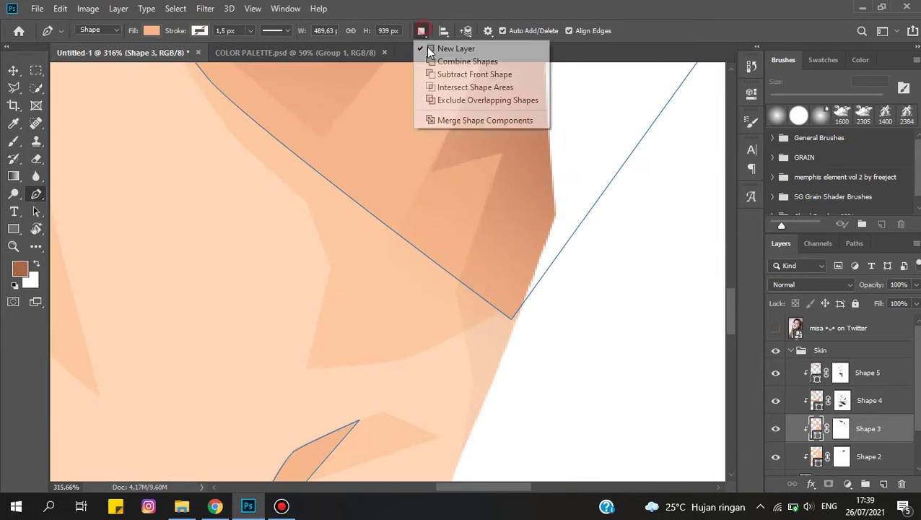
scroll(325, 268, "up", 4)
left_click(297, 382)
left_click(562, 317)
left_click_drag(455, 365, 438, 368)
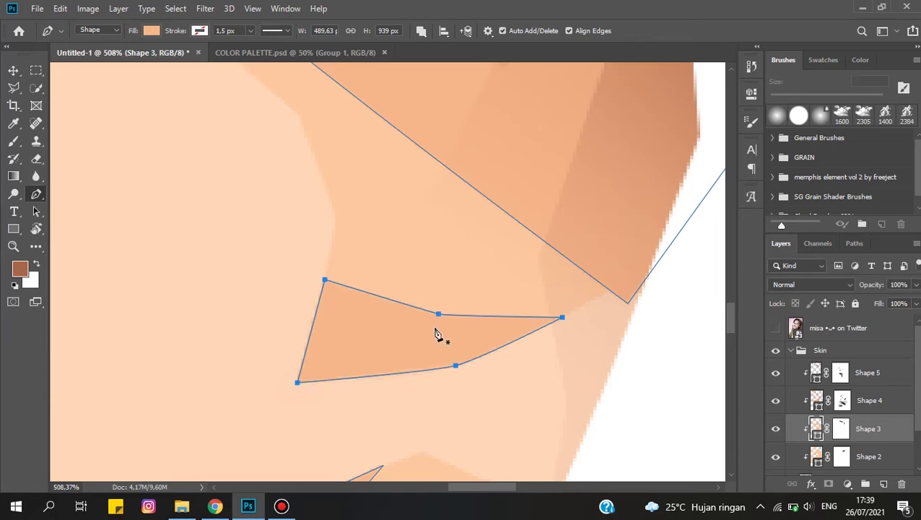
scroll(436, 333, "down", 4)
- Check the neck against the reference photo and select the Shape 2 layer
left_click(775, 328)
scroll(433, 289, "up", 3)
left_click(775, 328)
left_click(776, 328)
left_click(817, 455)
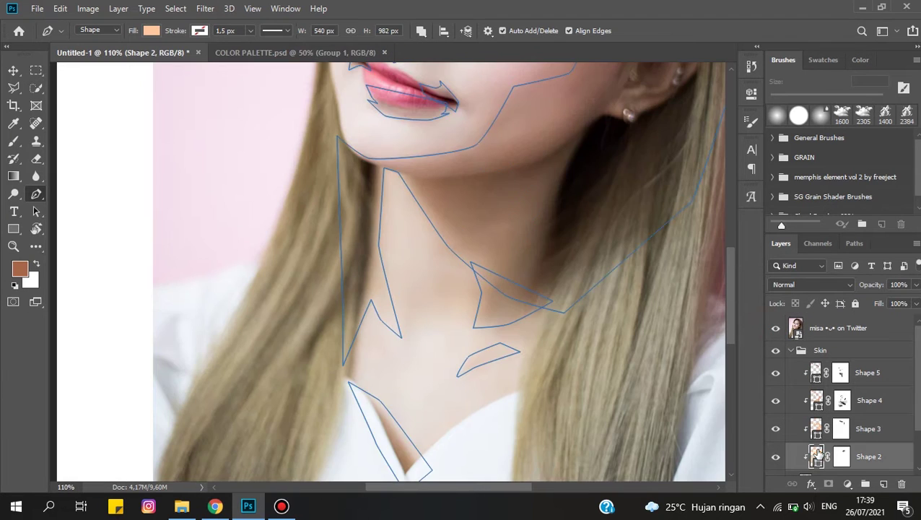
scroll(417, 345, "up", 3)
- Lasso part of the neck triangle and ready a black soft brush on Shape 2's mask
key("ctrl+comma")
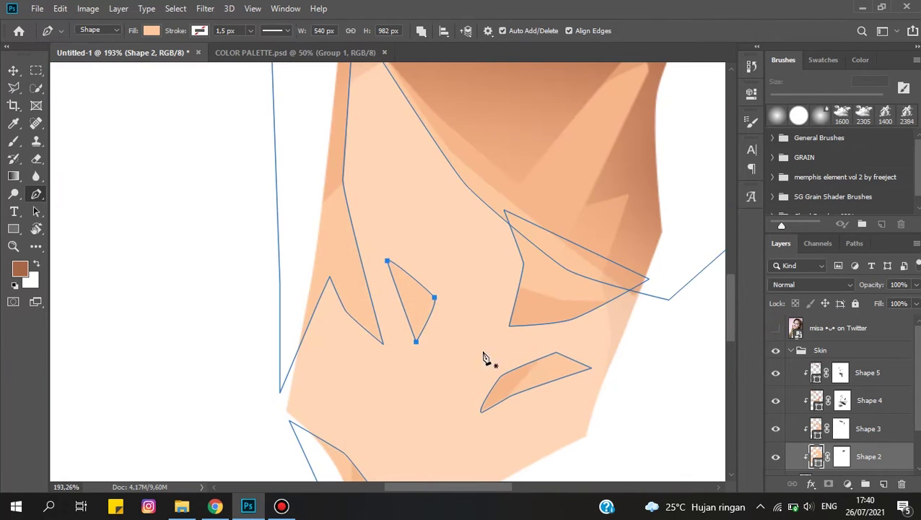
key("l")
left_click_drag(378, 256, 421, 360)
left_click(379, 257)
key("b")
left_click(841, 456)
key("d")
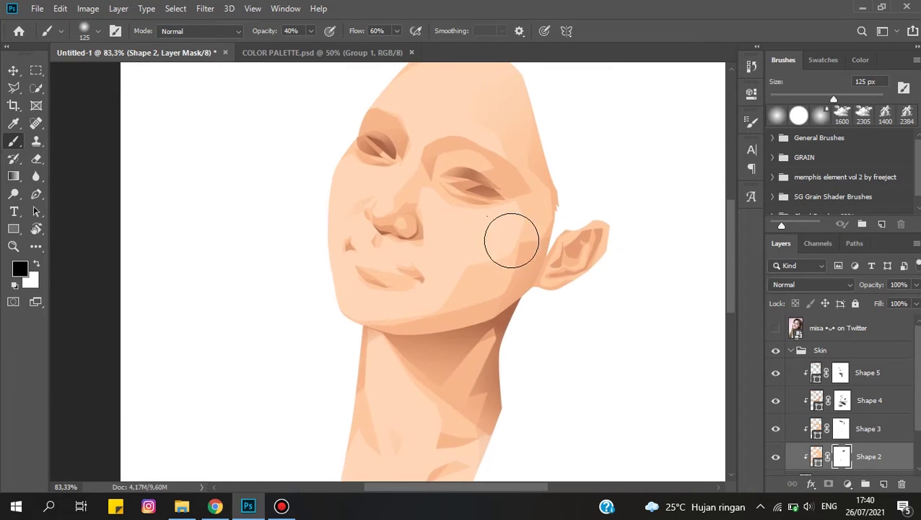
- Draw a four-corner brown shadow shape in the ear fold on Shape 5
scroll(551, 255, "up", 3)
scroll(596, 328, "up", 4)
left_click(492, 313)
left_click(652, 274)
left_click(585, 309)
left_click(520, 292)
left_click(492, 313)
- Start a shadow path along the ear rim, checking it against the reference photo
scroll(611, 315, "down", 3)
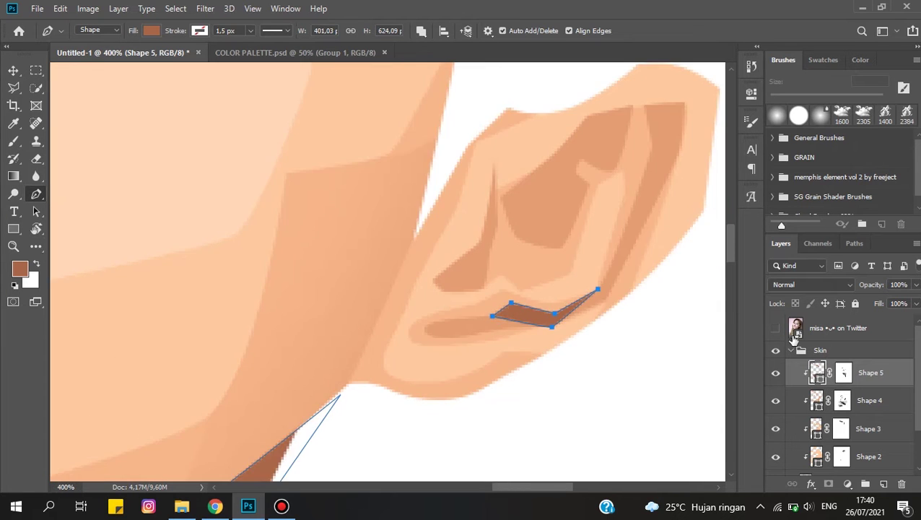
scroll(629, 272, "up", 5)
left_click(610, 176)
left_click(601, 264)
scroll(589, 307, "up", 1)
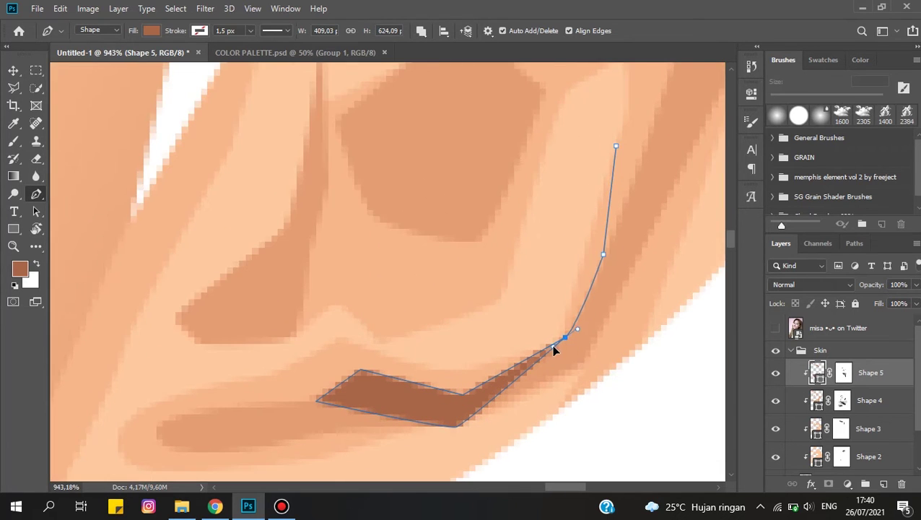
scroll(616, 149, "down", 4)
scroll(562, 388, "up", 3)
left_click(775, 328)
left_click(775, 329)
- Extend the ear rim shadow upward and reshape its upper right edge
left_click(649, 208)
scroll(642, 144, "up", 1)
left_click(658, 135)
left_click(599, 142)
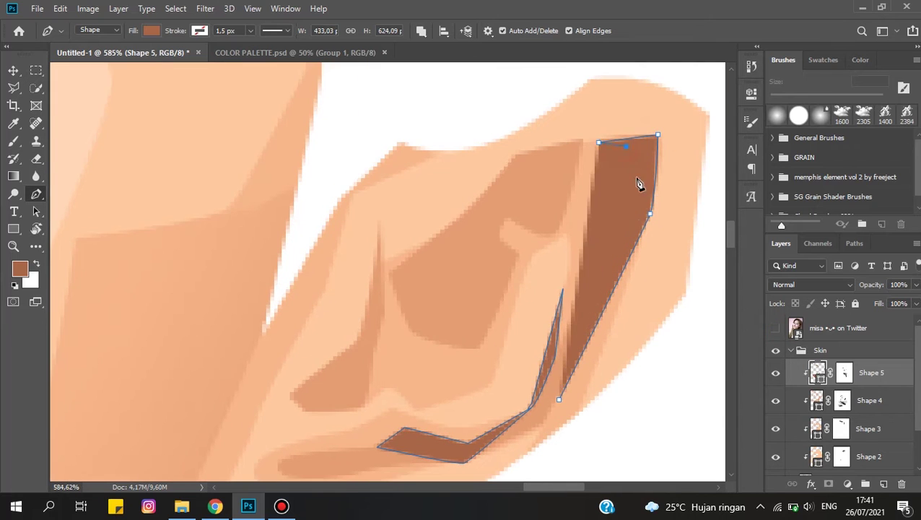
left_click(638, 216)
scroll(636, 187, "up", 1)
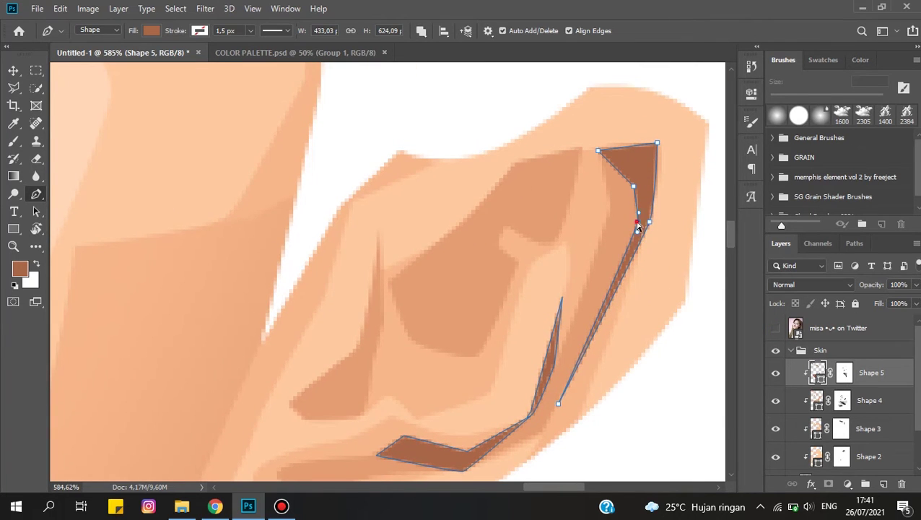
scroll(659, 244, "down", 5)
scroll(661, 205, "up", 5)
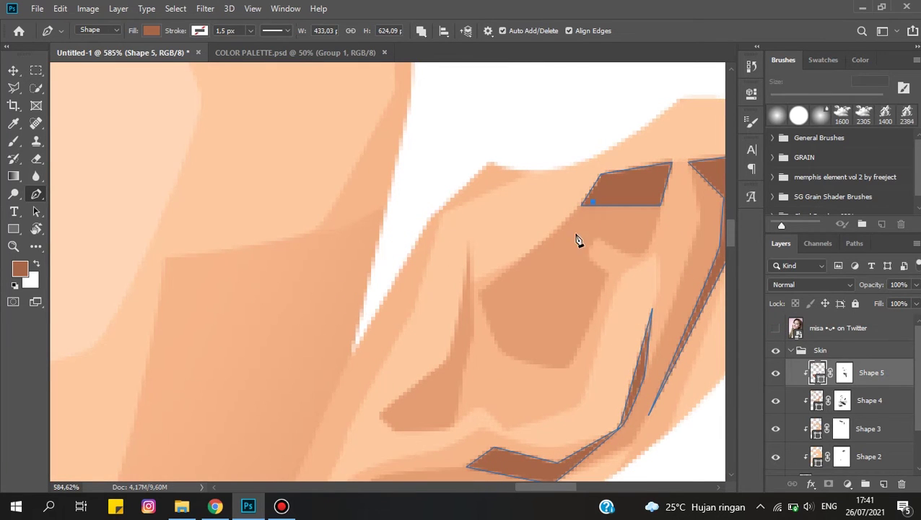
- Add shadows in the ear's upper hollow and a small inner-ear triangle
left_click(479, 291)
scroll(545, 243, "up", 1)
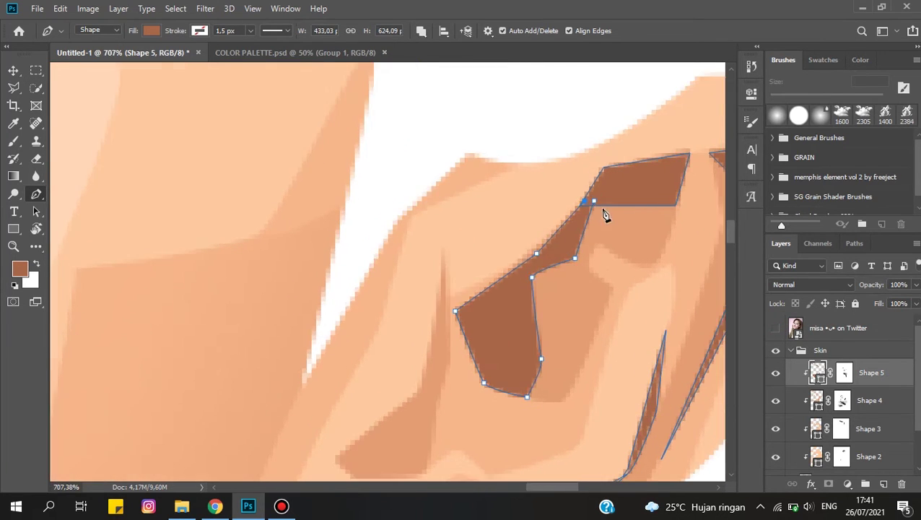
left_click(602, 212)
scroll(479, 371, "down", 1)
scroll(479, 372, "up", 1)
left_click(467, 403)
left_click(476, 305)
left_click(485, 335)
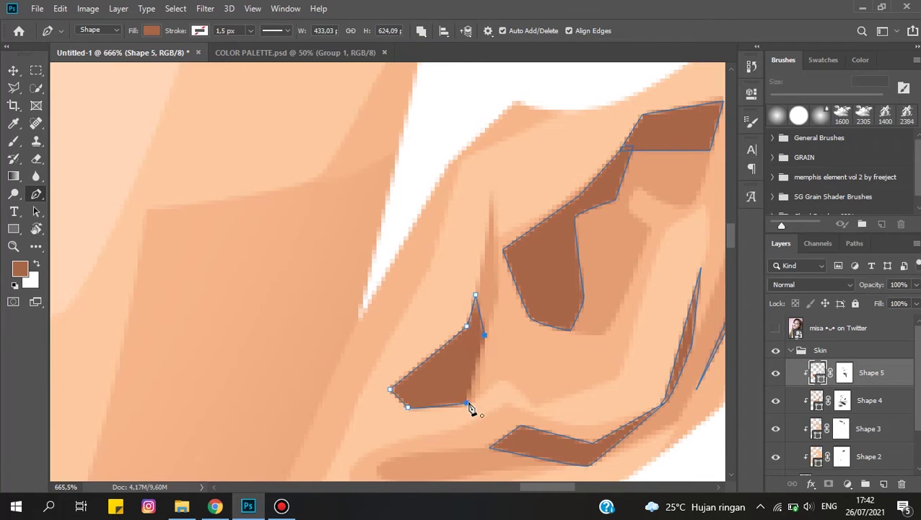
left_click(467, 403)
scroll(471, 405, "down", 3)
scroll(487, 329, "up", 2)
- Fade part of the inner-ear shadow by painting the mask inside a polygonal selection
key("l")
scroll(367, 378, "down", 1)
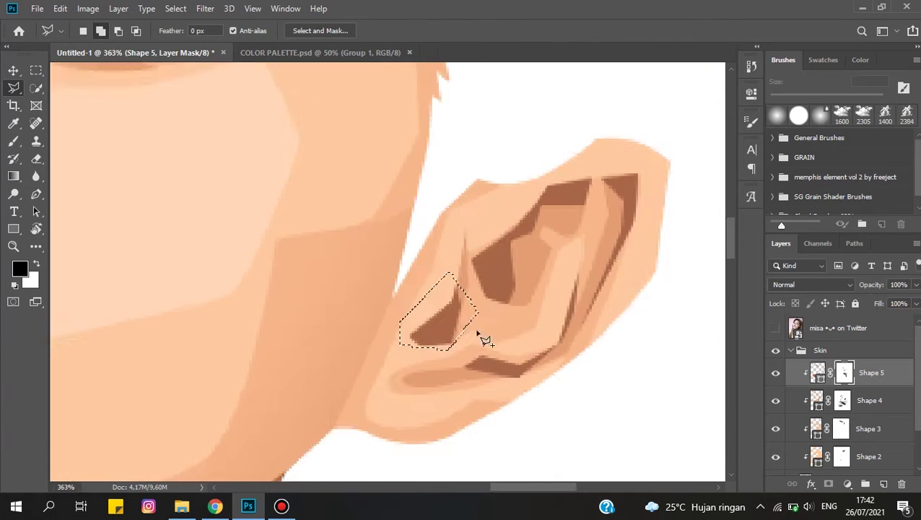
key("b")
left_click_drag(525, 228, 563, 217)
key("ctrl+d")
- Soften the ear hollow shadow's edge by brushing the mask within a polygonal selection
key("l")
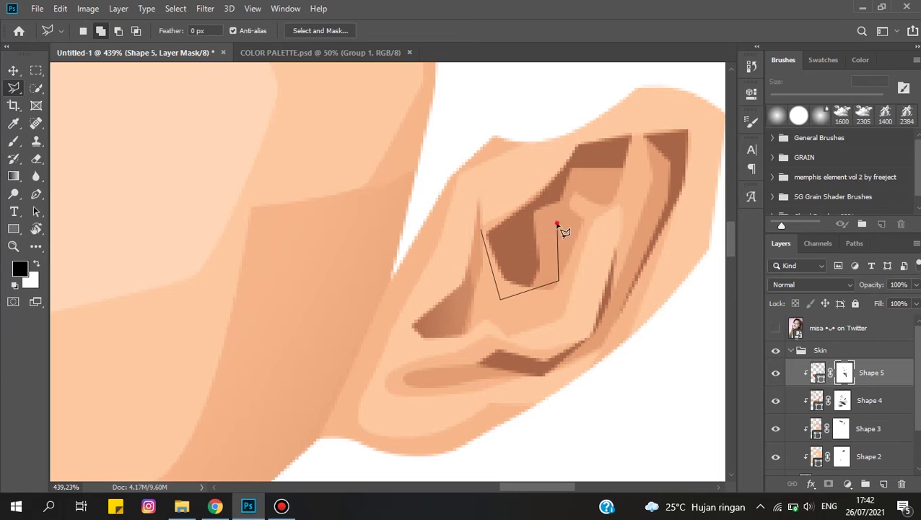
left_click(481, 232)
key("b")
left_click_drag(570, 159, 607, 188)
key("ctrl+d")
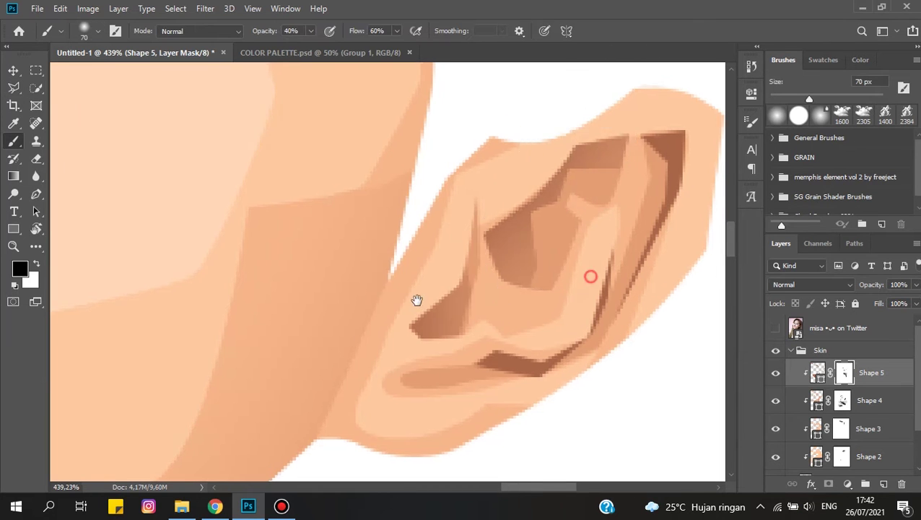
scroll(418, 300, "down", 1)
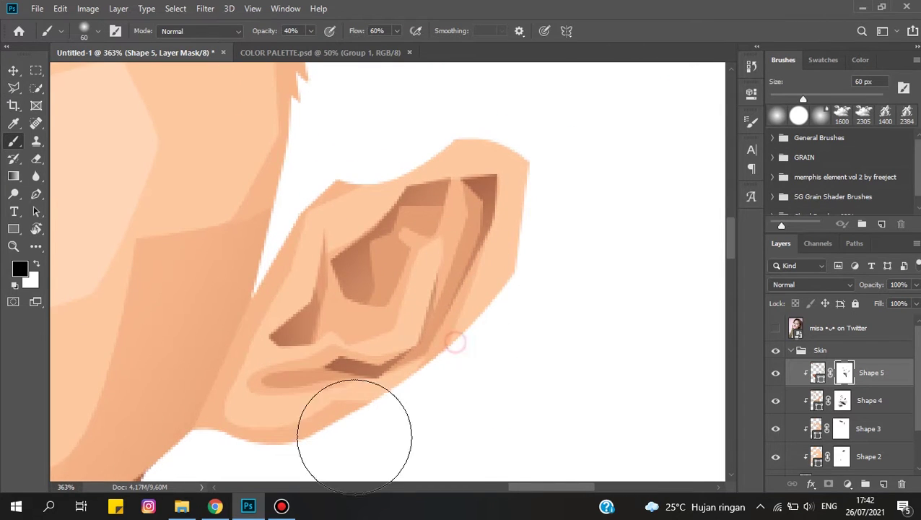
scroll(354, 437, "down", 4)
- Trace a darker forehead shadow patch on Shape 4 using the reference photo
key("p")
left_click(869, 400)
scroll(447, 289, "up", 2)
left_click(776, 327)
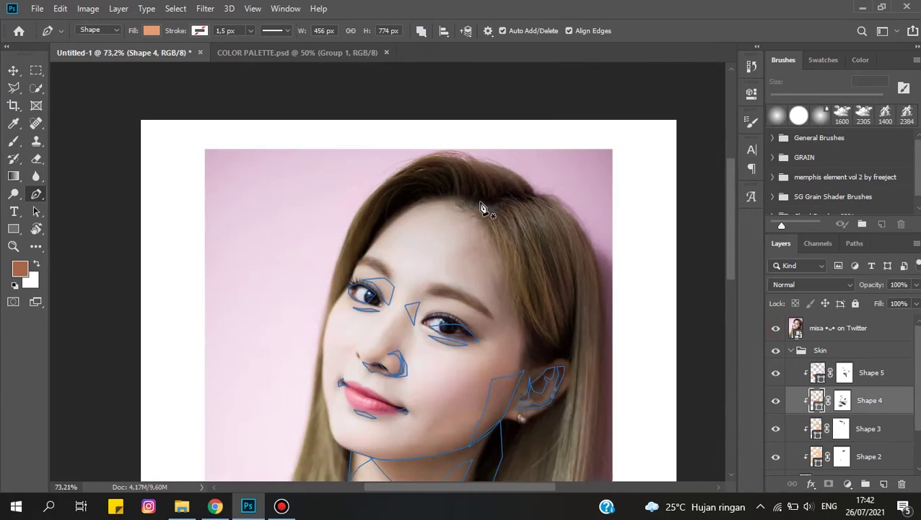
scroll(483, 208, "up", 3)
scroll(447, 216, "up", 2)
left_click(380, 230)
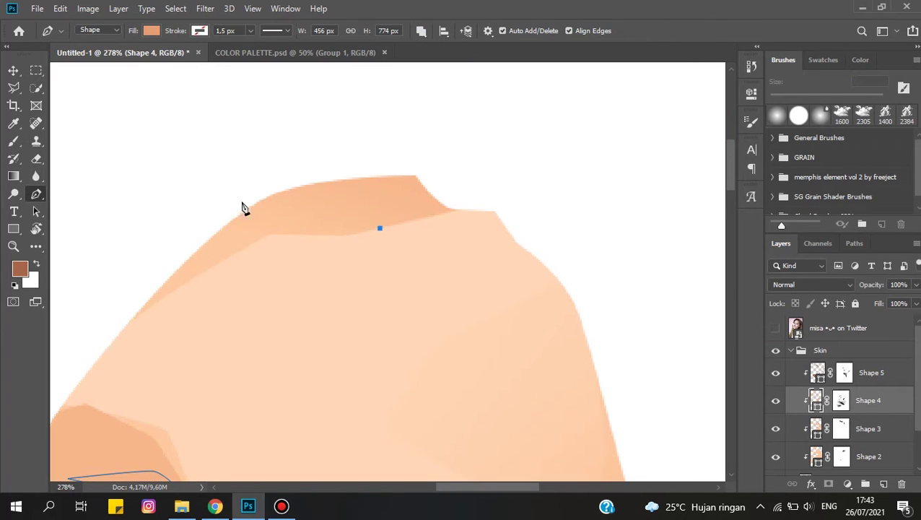
scroll(412, 160, "up", 2)
left_click(137, 228)
left_click(306, 144)
left_click(520, 234)
scroll(490, 250, "down", 2)
- Shade the ear, then show the reference photo and add a new empty layer
key("b")
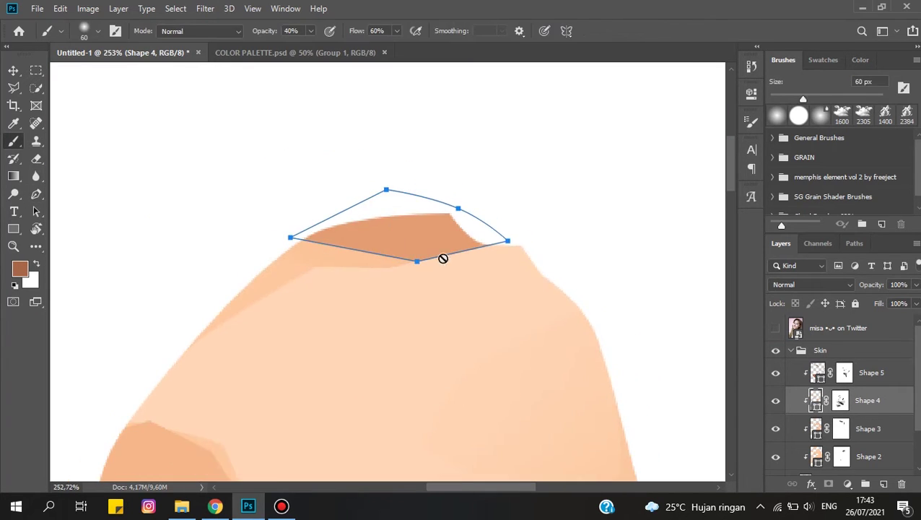
scroll(402, 168, "down", 3)
scroll(456, 208, "down", 3)
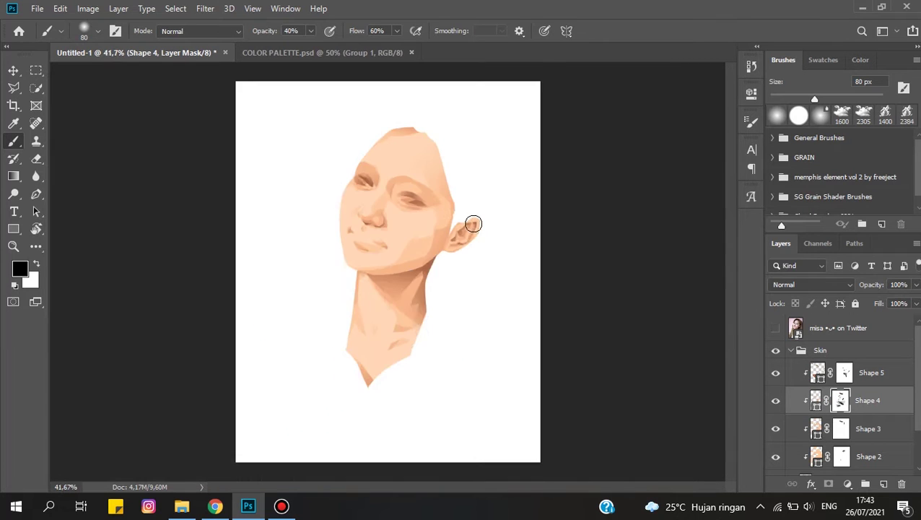
key("p")
left_click(818, 372)
left_click(837, 328)
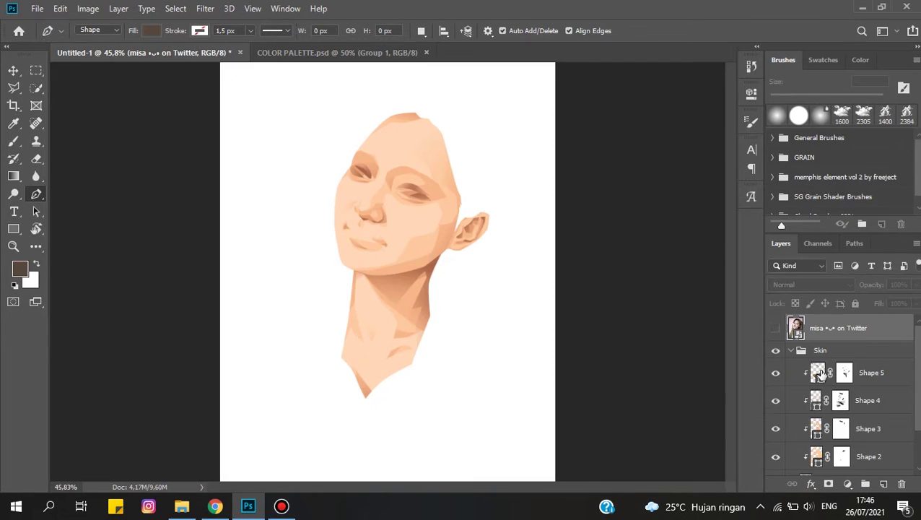
left_click(790, 350)
left_click(775, 328)
key("ctrl+shift+alt+n")
- Zoom in and out around the eyes to line up the eyeliner tracing
scroll(539, 228, "up", 5)
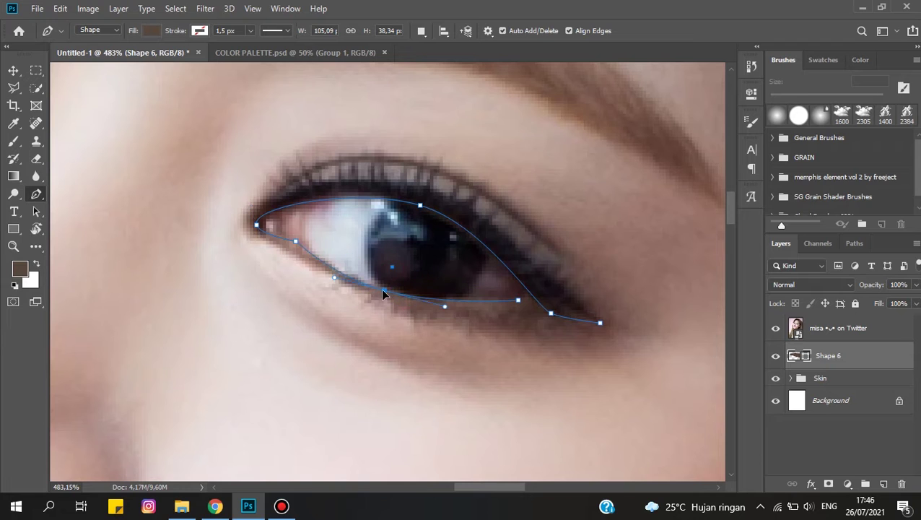
scroll(383, 289, "up", 1)
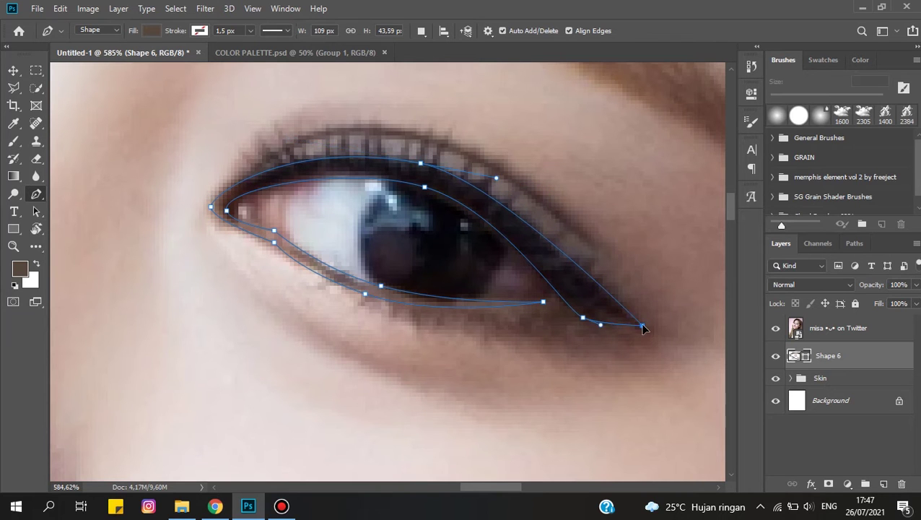
scroll(549, 304, "down", 5)
scroll(552, 288, "up", 6)
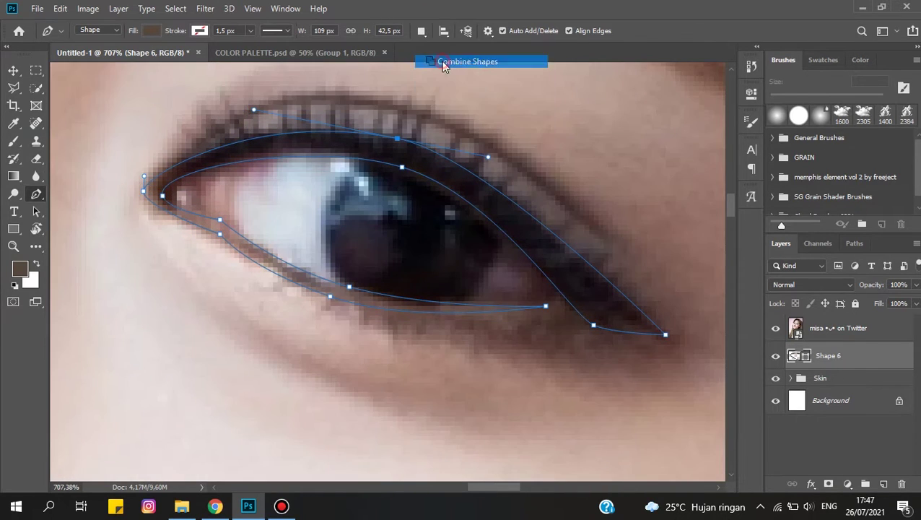
scroll(553, 307, "up", 1)
scroll(541, 307, "down", 5)
scroll(514, 232, "up", 4)
scroll(421, 353, "up", 2)
scroll(387, 281, "down", 5)
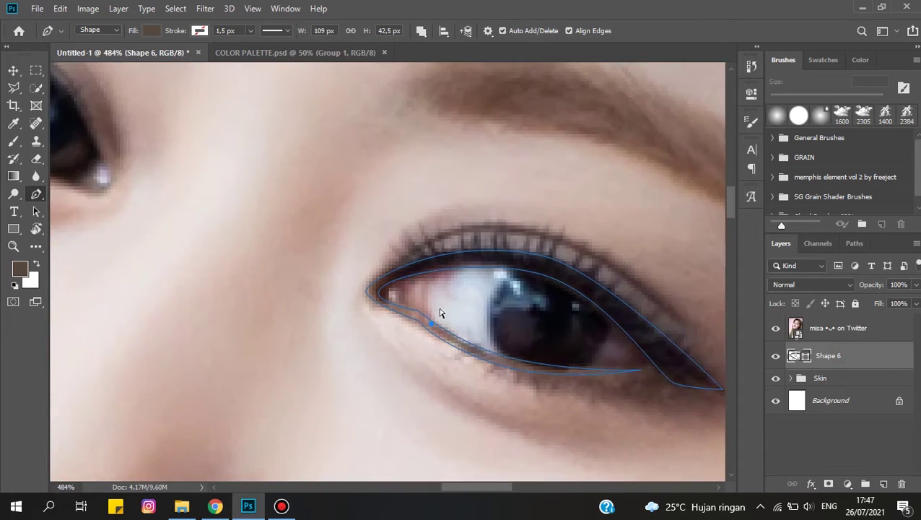
scroll(438, 311, "up", 5)
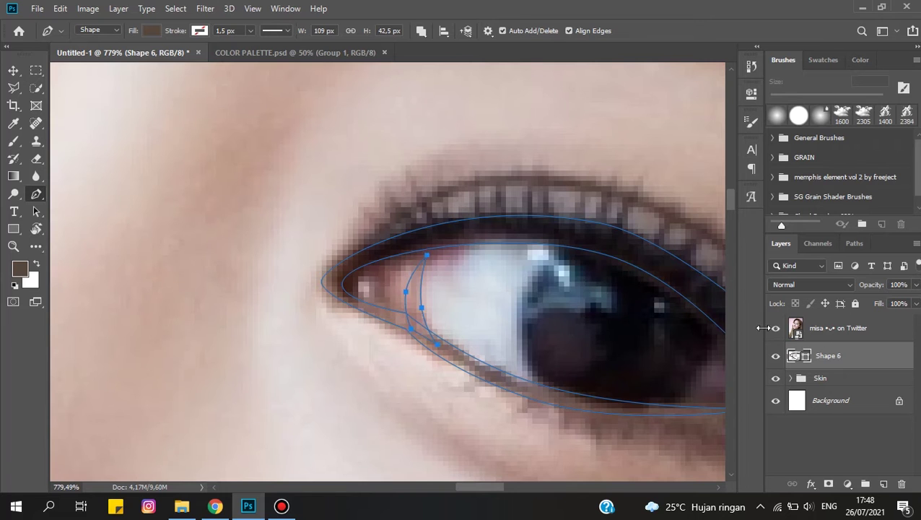
scroll(434, 303, "down", 5)
scroll(514, 277, "up", 3)
scroll(514, 252, "up", 2)
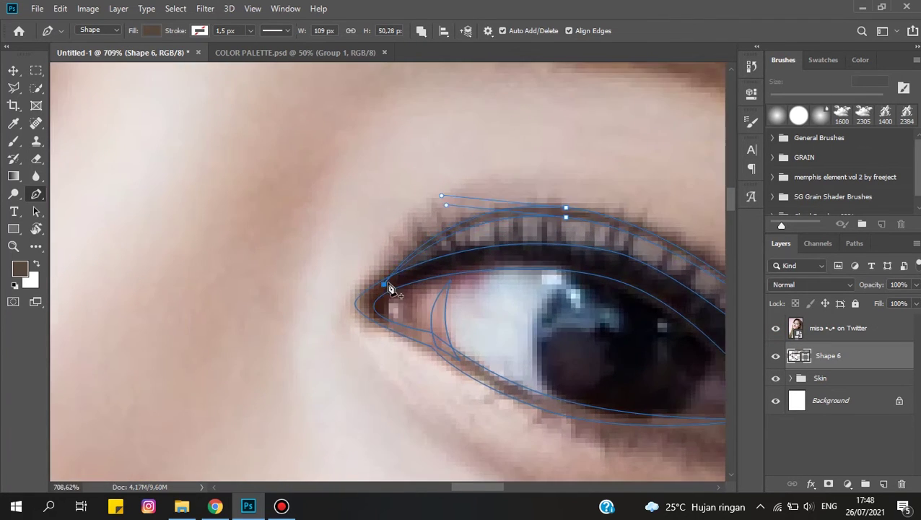
scroll(384, 281, "down", 5)
scroll(383, 281, "up", 3)
scroll(409, 247, "up", 2)
scroll(409, 248, "up", 1)
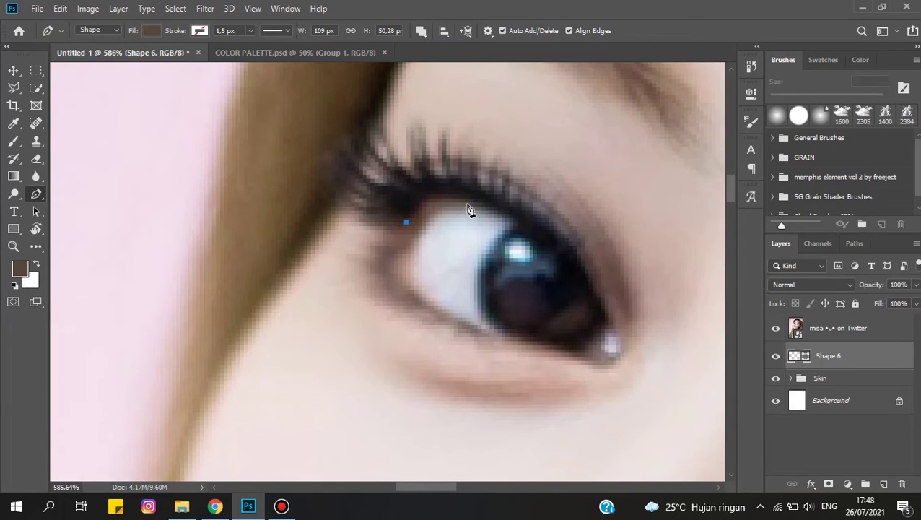
scroll(456, 218, "down", 1)
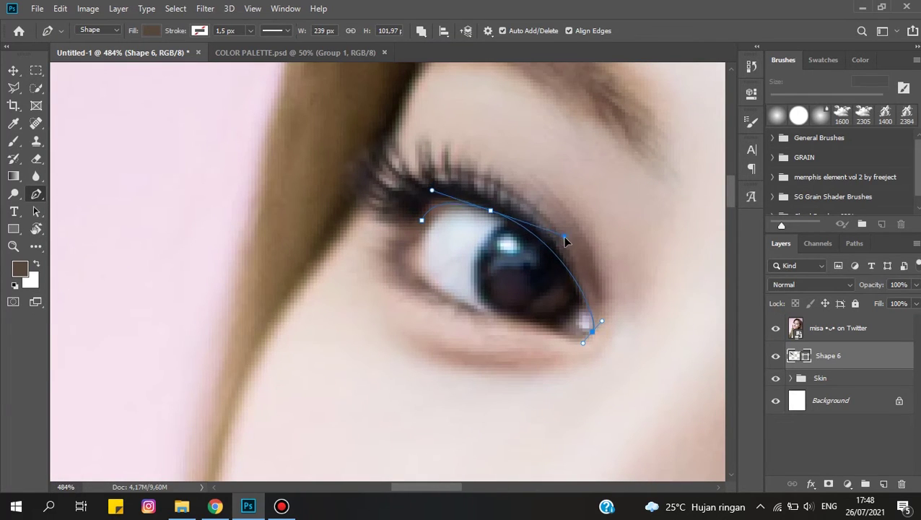
- Add an eyeliner point and curve the lower edge of the eye outline
left_click(552, 332)
scroll(552, 332, "up", 1)
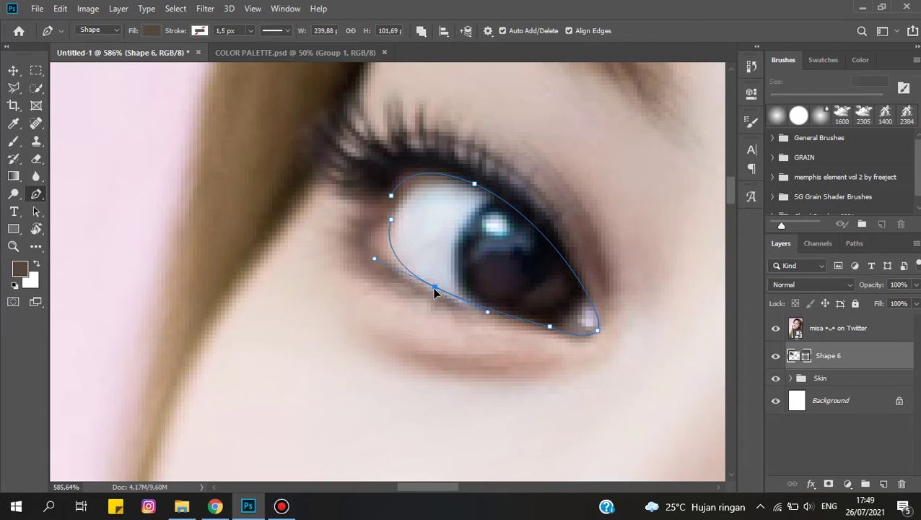
left_click_drag(454, 317, 459, 321)
scroll(613, 342, "down", 2)
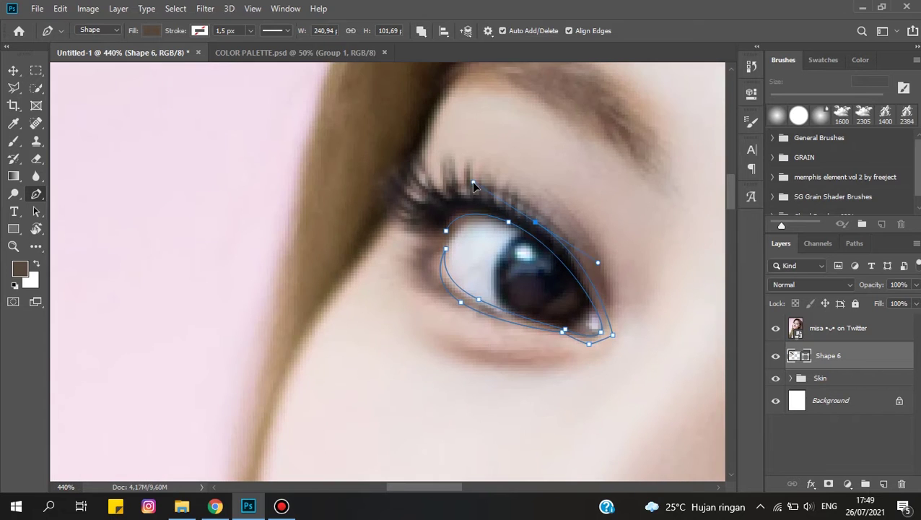
scroll(477, 188, "up", 2)
- Extend the dark eyeliner along the upper lid from its inner end
left_click(399, 242)
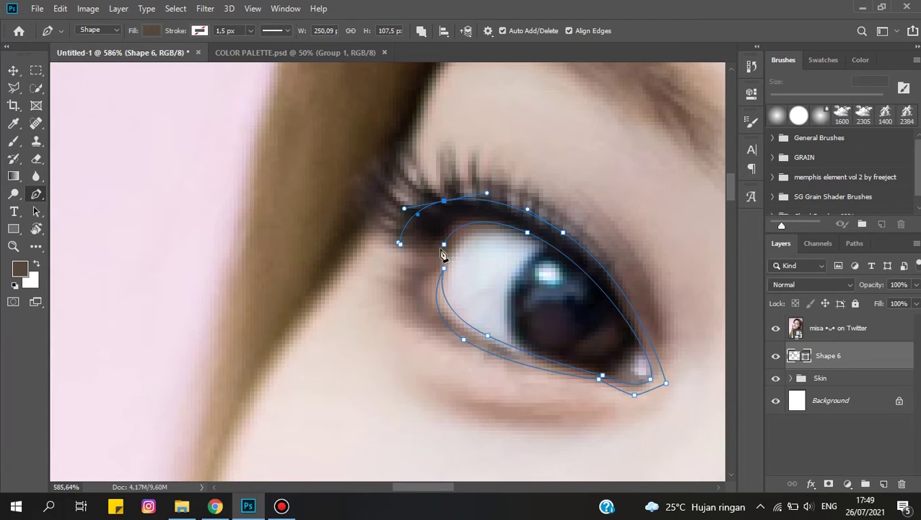
scroll(444, 253, "down", 3)
scroll(531, 294, "down", 3)
scroll(464, 213, "up", 4)
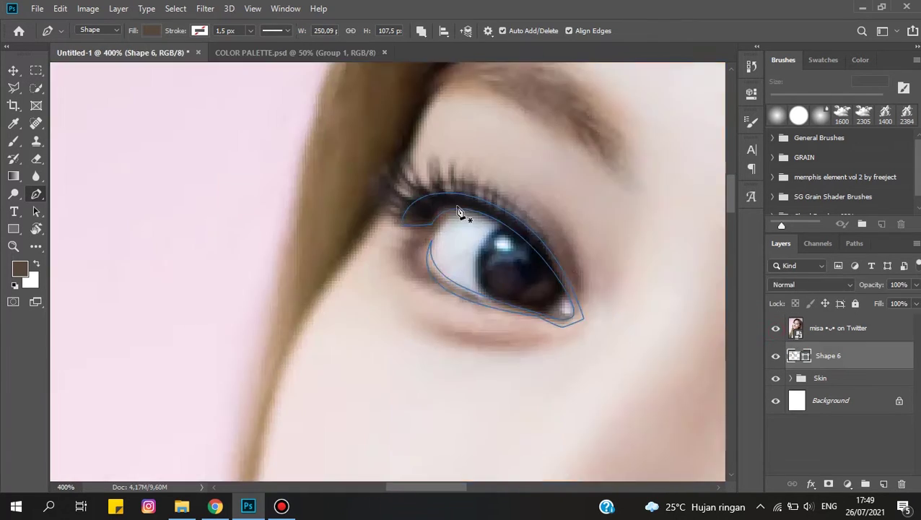
scroll(514, 227, "up", 3)
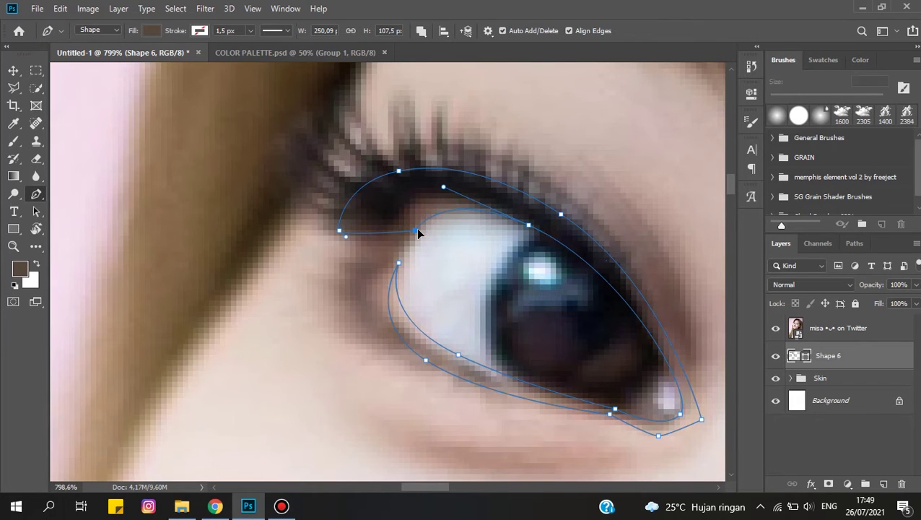
scroll(525, 238, "down", 5)
left_click(775, 327)
scroll(412, 257, "up", 3)
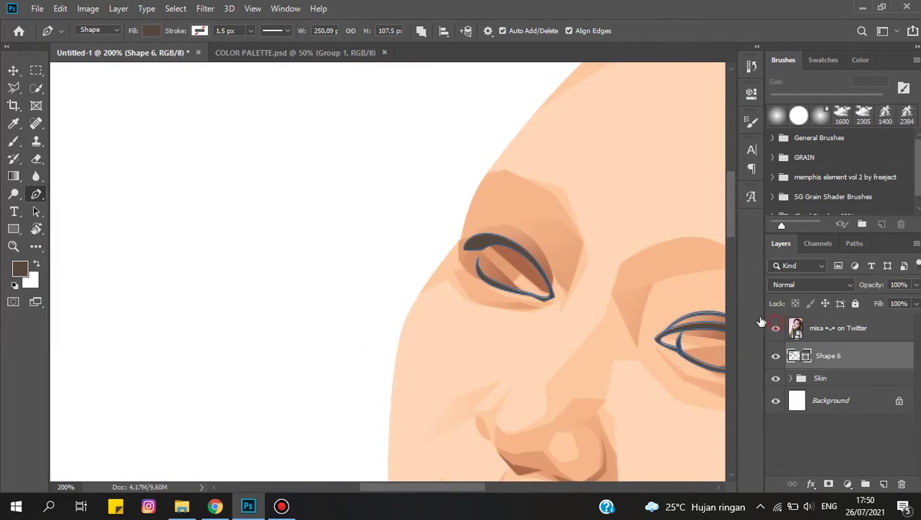
- Finish the eyeliner with an inner-corner point and a curved outer-corner point
left_click(775, 328)
scroll(393, 248, "up", 4)
left_click(390, 241)
scroll(394, 248, "down", 1)
left_click_drag(536, 259, 618, 303)
scroll(542, 257, "down", 2)
scroll(465, 211, "down", 2)
- Toggle the reference photo to check the Shape 6 eyeliner against the face
left_click(775, 328)
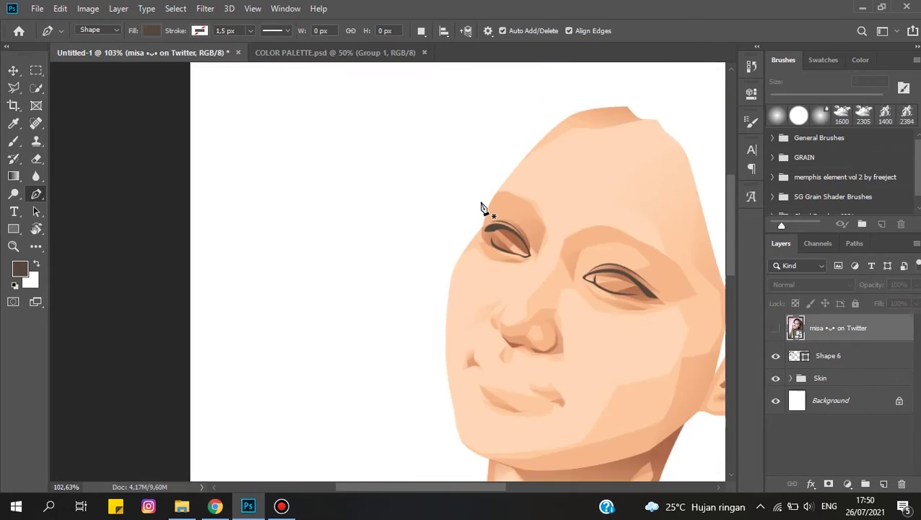
scroll(482, 209, "up", 3)
left_click(775, 328)
left_click(828, 355)
scroll(538, 273, "up", 2)
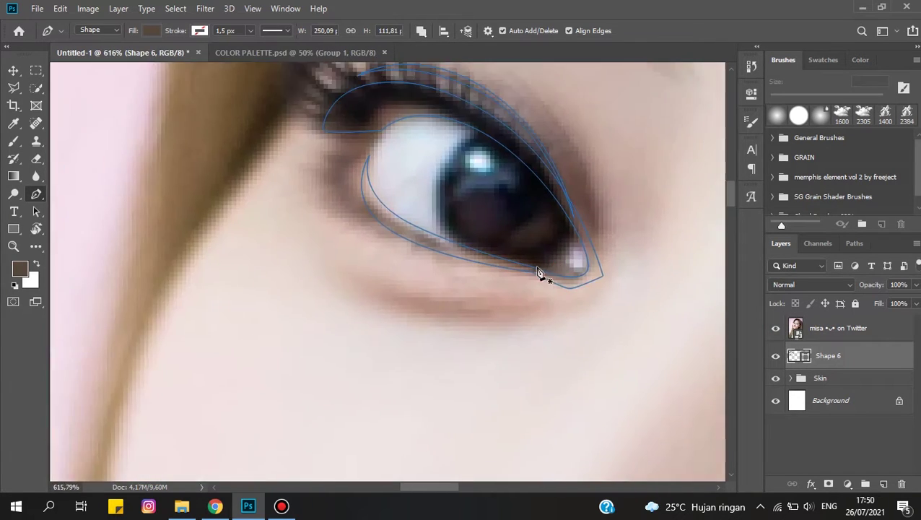
scroll(538, 273, "up", 1)
scroll(549, 268, "up", 1)
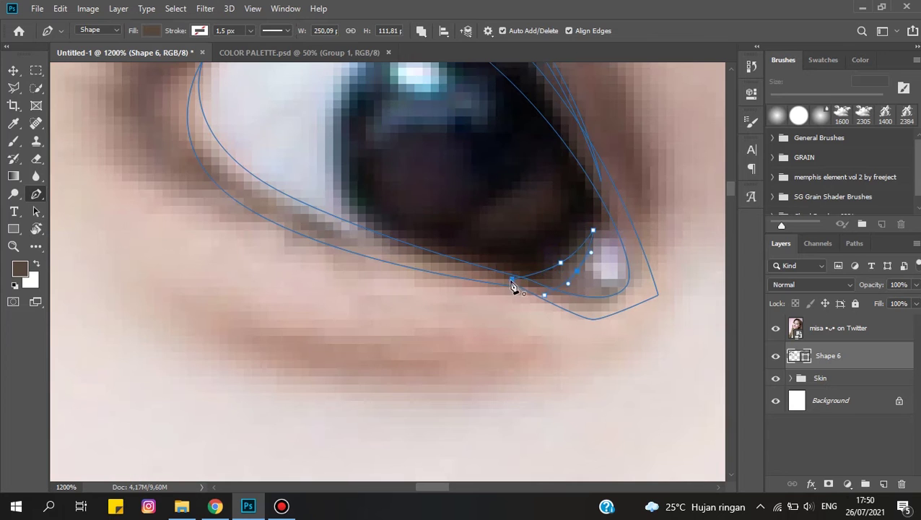
left_click(776, 327)
scroll(596, 236, "down", 2)
scroll(518, 185, "down", 3)
scroll(621, 251, "up", 2)
scroll(621, 251, "down", 1)
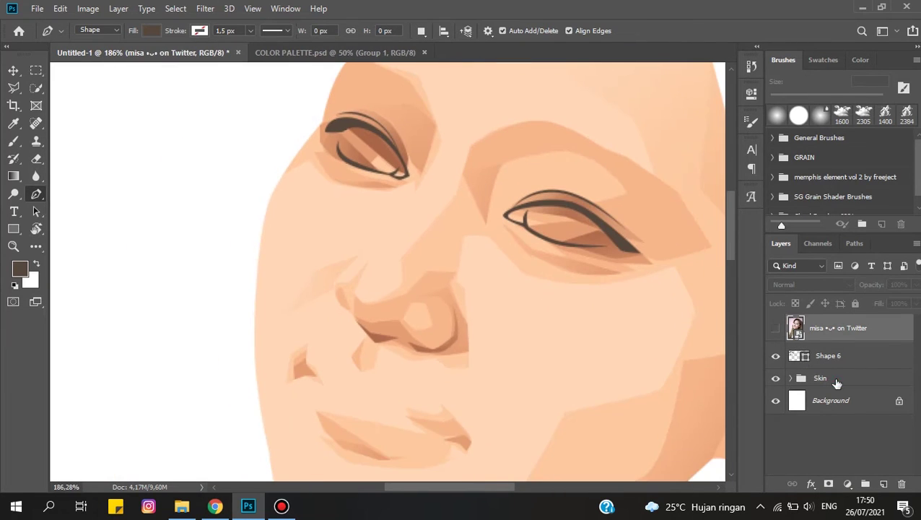
- Add a new group named 'eye' above the Skin group
left_click(837, 383)
left_click(885, 483)
type("eye")
left_click(841, 402)
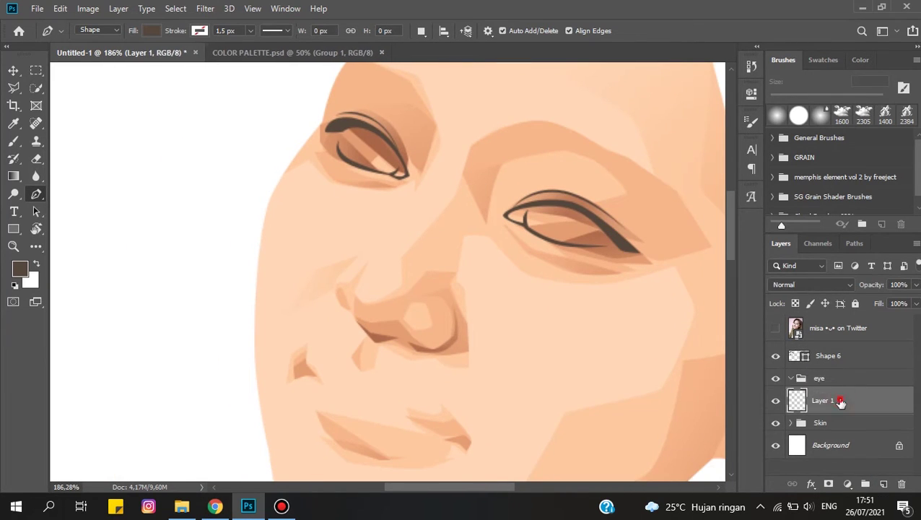
- Pen-trace the first eye white and give it a near-white fill
scroll(621, 222, "up", 5)
left_click(354, 210)
left_click(347, 261)
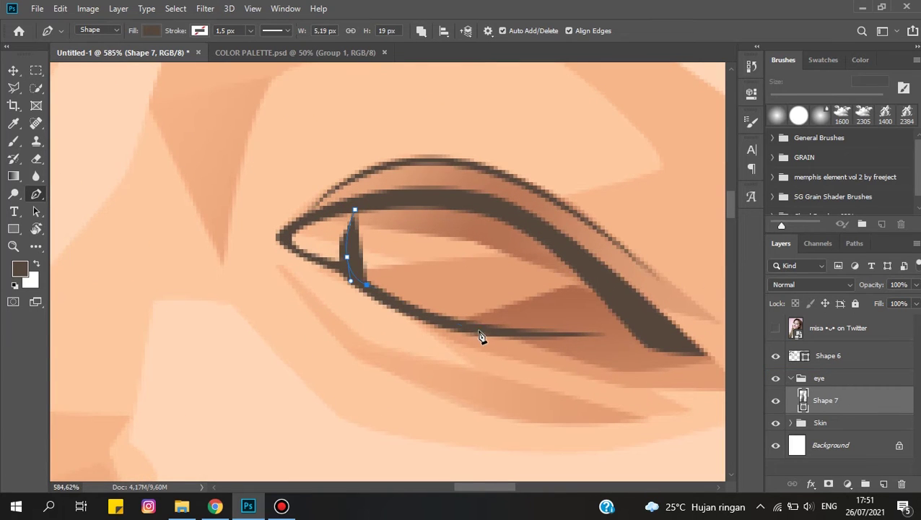
left_click(477, 332)
left_click(648, 340)
left_click(507, 214)
left_click(353, 209)
double_click(803, 400)
left_click(617, 262)
left_click(577, 225)
- Outline the second eye white with curved points to complete Shape 7
left_click(873, 209)
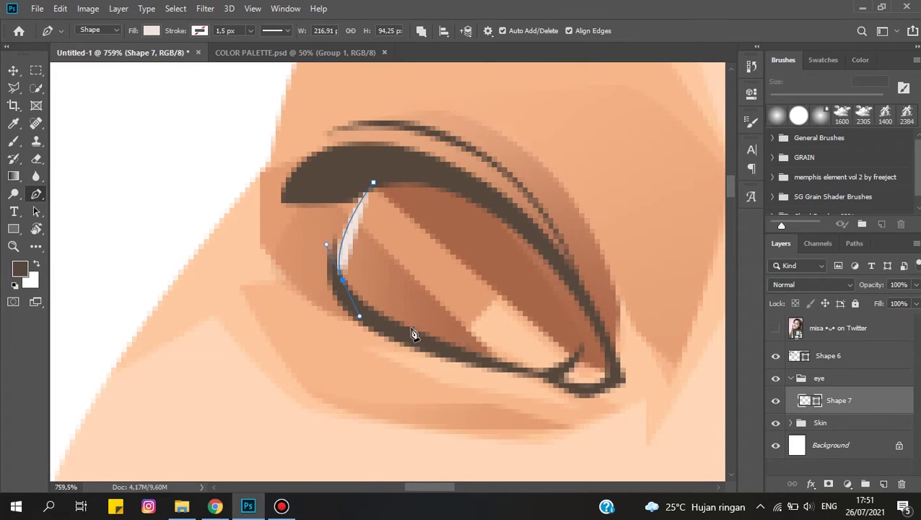
left_click(409, 337)
left_click_drag(548, 377, 592, 357)
left_click(593, 321)
left_click(502, 203)
left_click(419, 168)
left_click(775, 328)
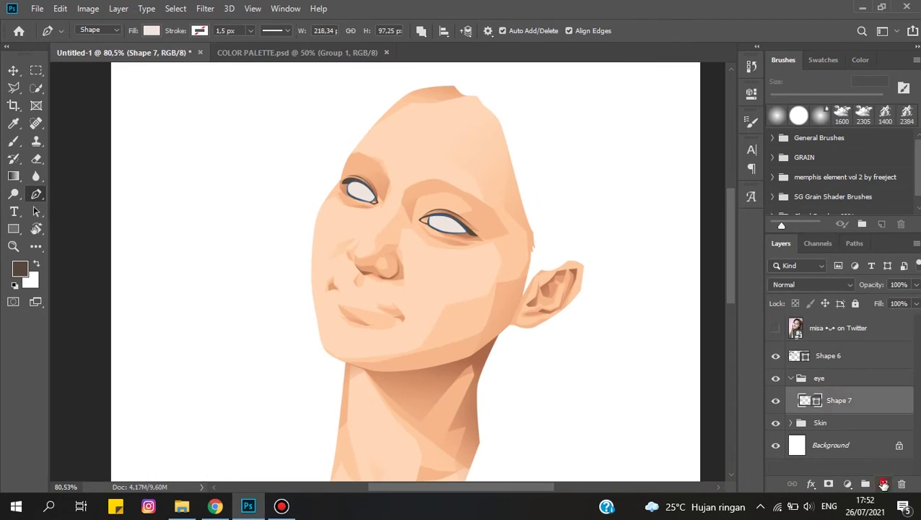
- Draw an ellipse circle over the iris and resize it to fit
left_click(13, 229)
scroll(426, 239, "up", 5)
left_click_drag(395, 209, 448, 261)
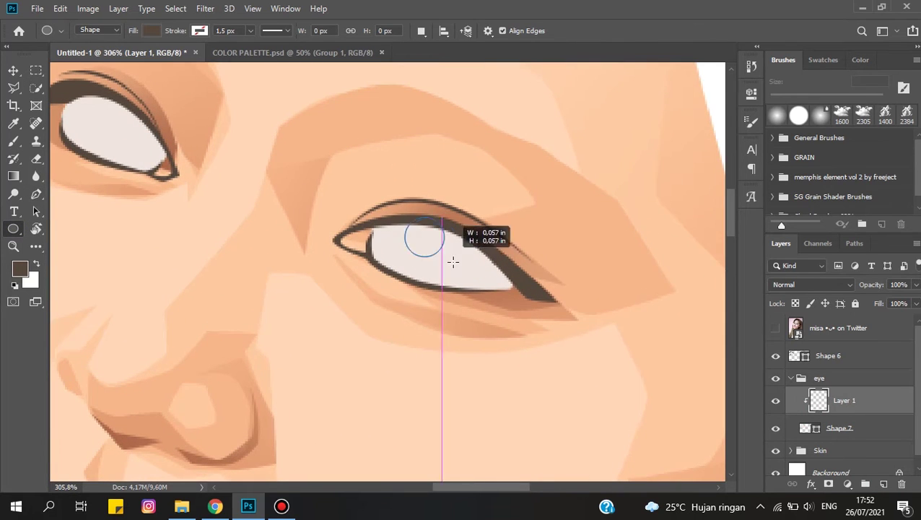
left_click(775, 327)
key("ctrl+t")
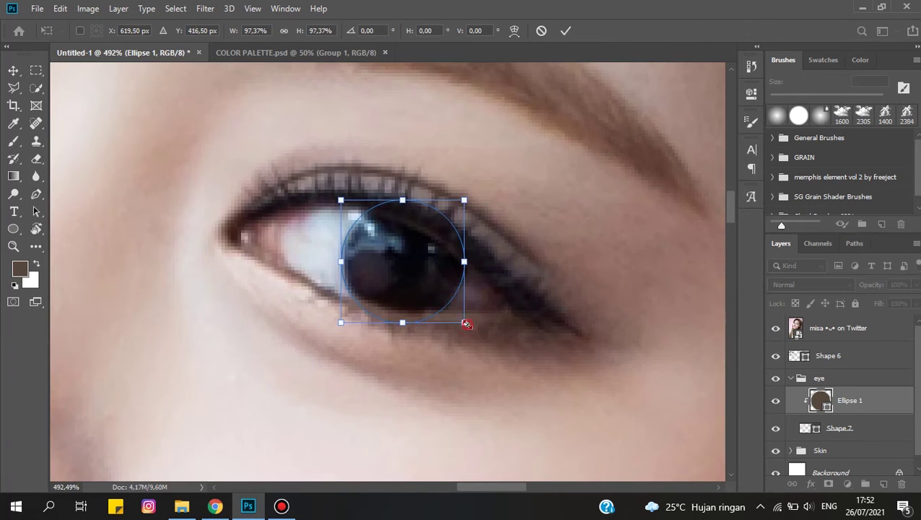
left_click_drag(470, 323, 464, 318)
key("Return")
key("ctrl+minus")
key("ctrl+minus")
- Duplicate the iris circle and position the copy on the other eye
key("ctrl+j")
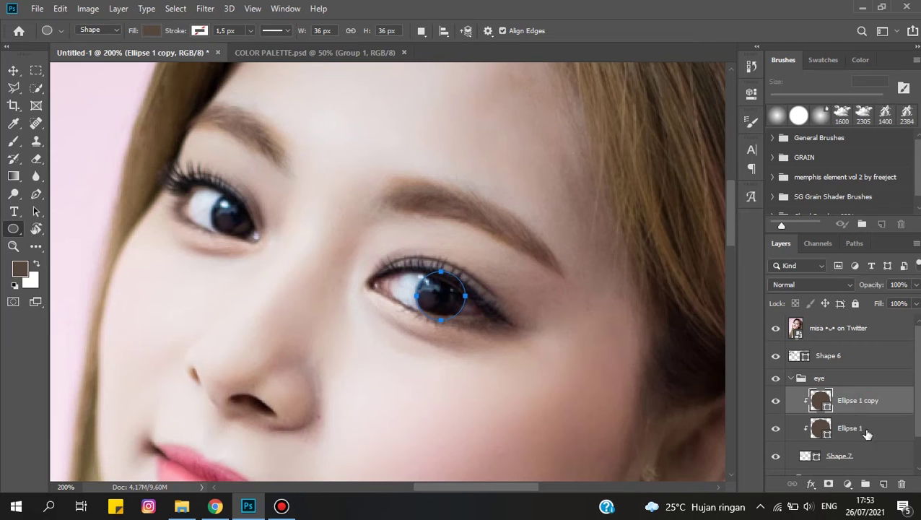
left_click_drag(441, 295, 225, 216)
key("ctrl+plus")
key("ctrl+plus")
key("ctrl+t")
key("Return")
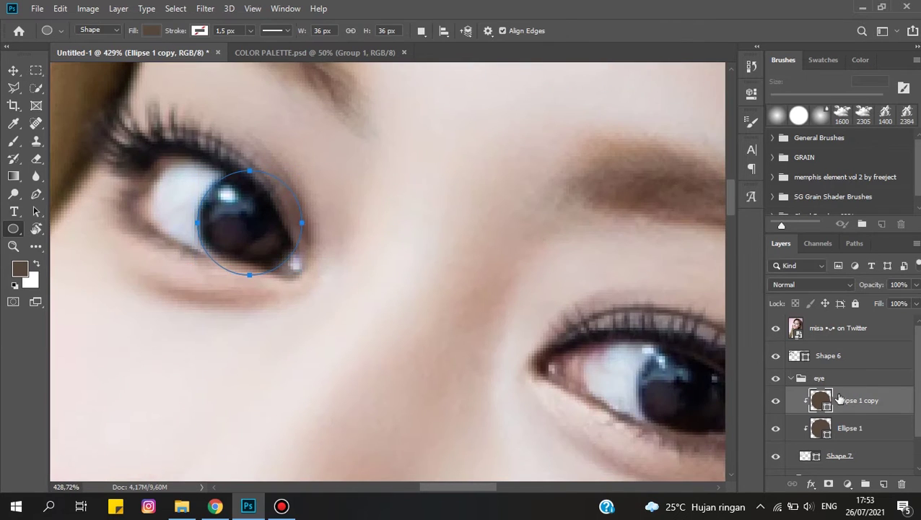
key("ctrl+minus")
key("ctrl+minus")
- Select both Ellipse 1 layers and set their fill to none
left_click(775, 328)
scroll(366, 159, "down", 2)
double_click(820, 401)
left_click(872, 208)
left_click(850, 428, "shift")
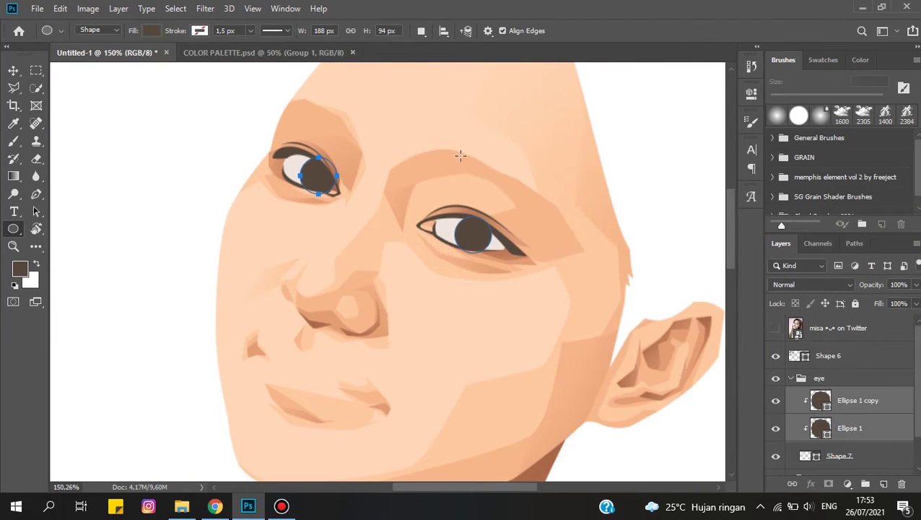
left_click(151, 30)
- Give both eye circles a thick brown 5 px stroke
left_click(199, 30)
left_click(264, 56)
left_click(854, 208)
left_click(275, 31)
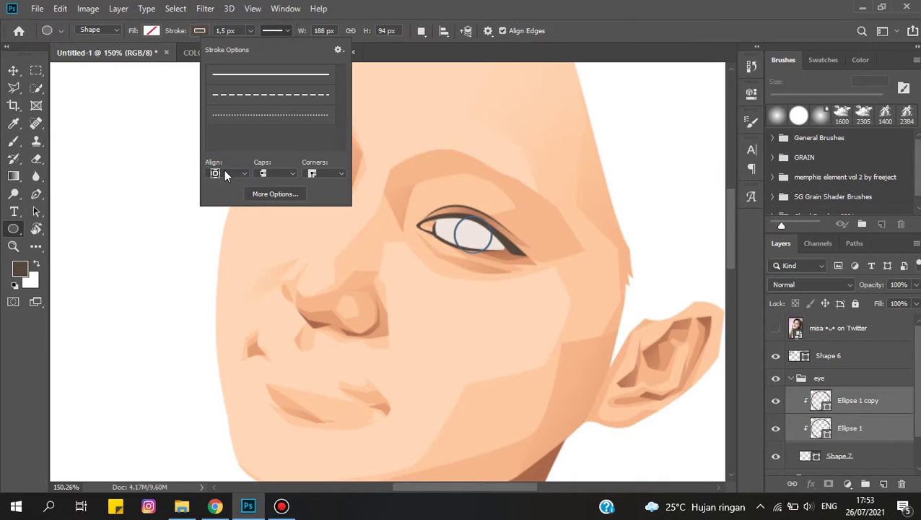
left_click(225, 31)
type("4")
key("Return")
key("ctrl+plus")
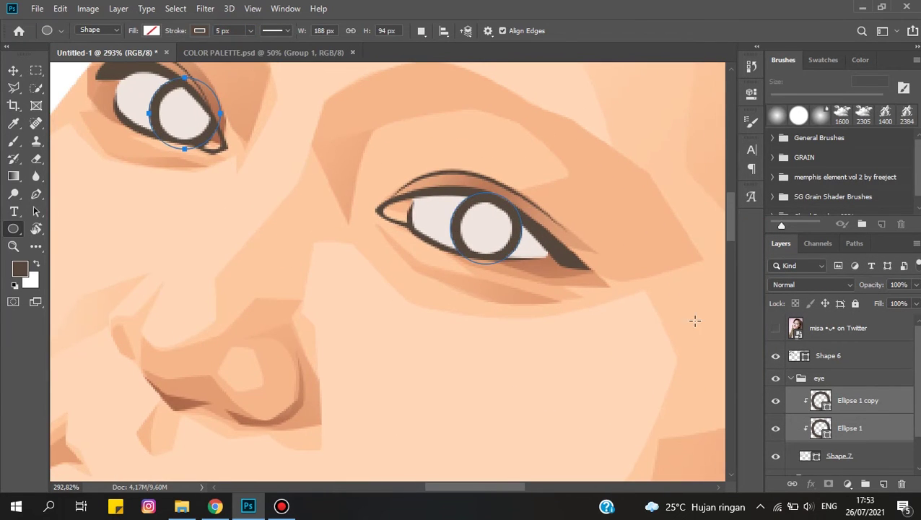
- Zoom in on the eyes with the reference shown and select the Ellipse 1 layers
left_click(845, 329)
key("ctrl+0")
key("ctrl+plus")
key("ctrl+plus")
key("ctrl+plus")
left_click(775, 328)
left_click(848, 401)
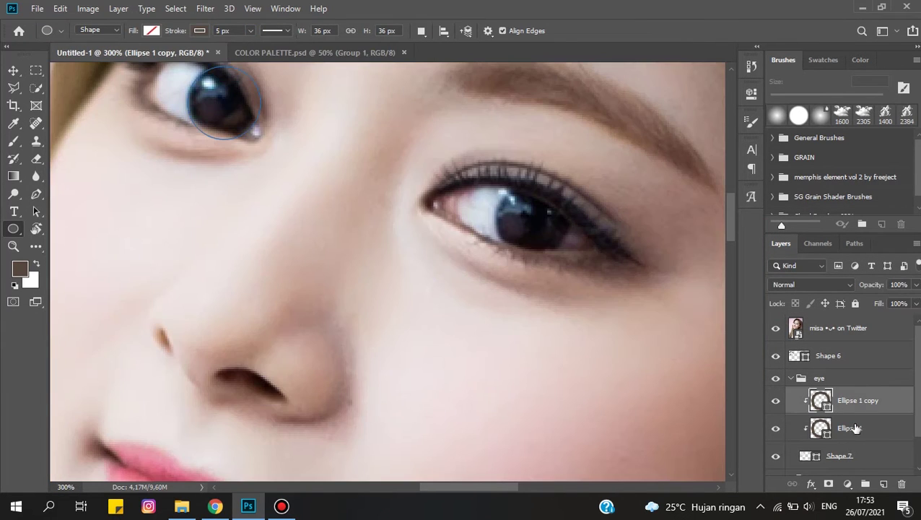
left_click(855, 428)
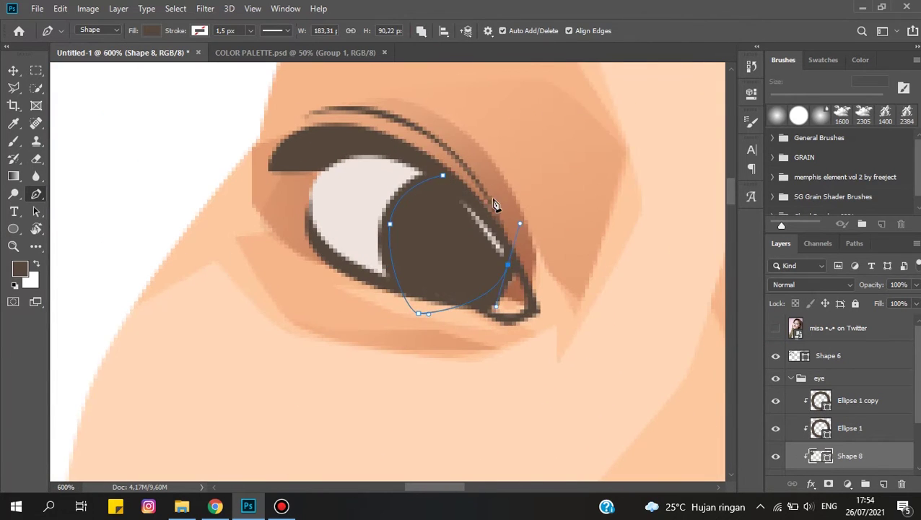
- Close the brown iris shape and draw a pupil circle on it
left_click(441, 175)
double_click(818, 455)
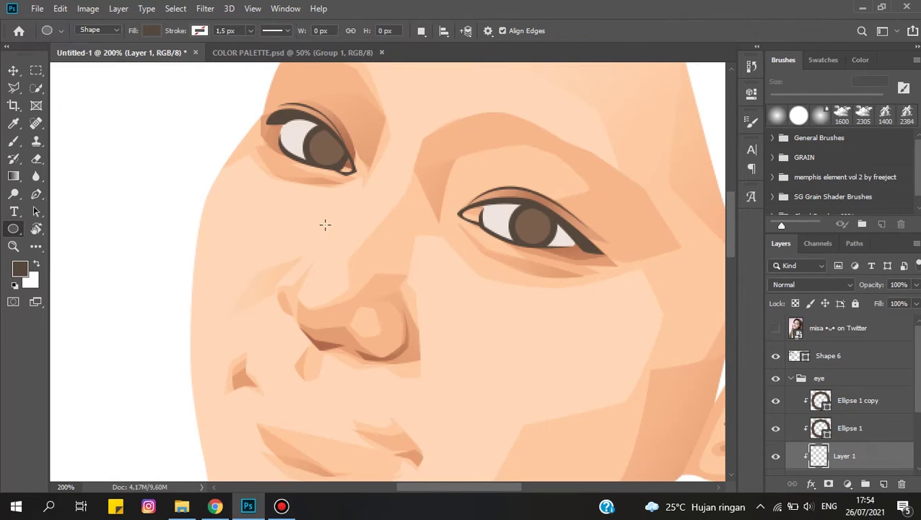
scroll(510, 206, "up", 5)
left_click_drag(507, 203, 562, 256)
key("ctrl+t")
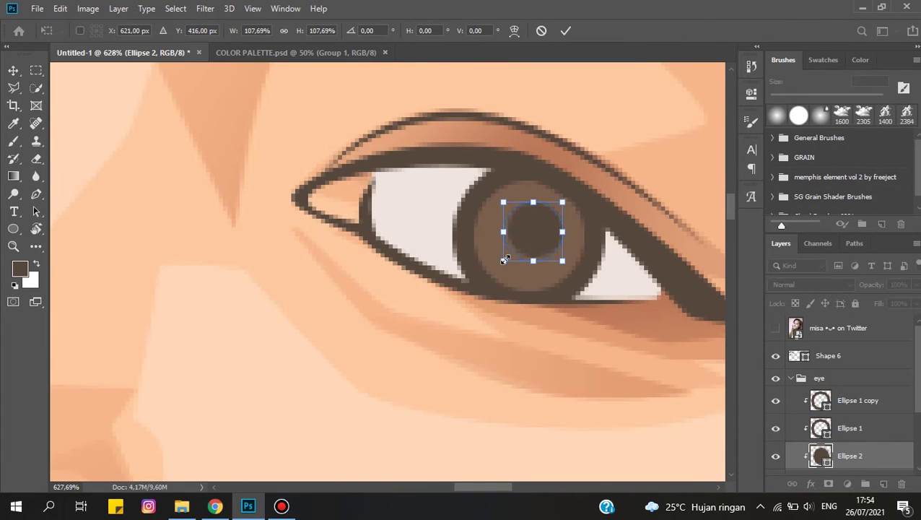
key("Return")
scroll(547, 257, "down", 4)
- Duplicate the pupil and move the copy onto the other iris
key("ctrl+j")
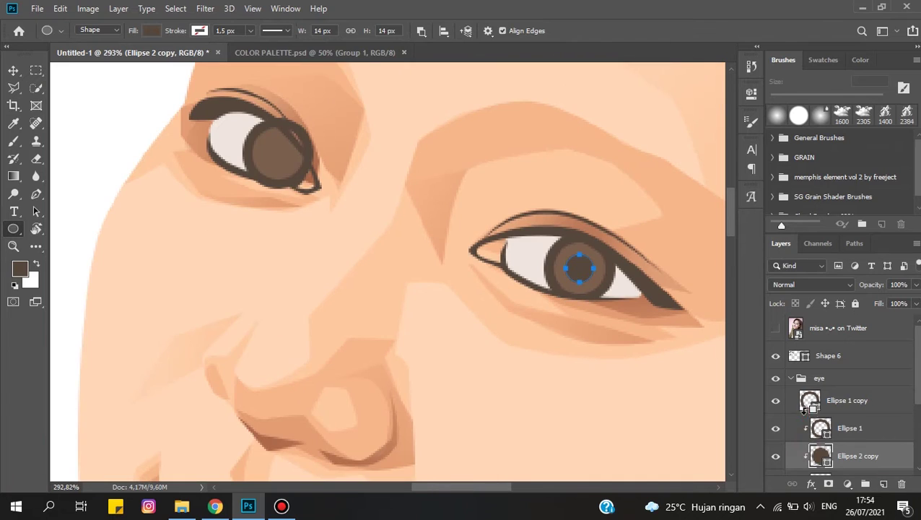
key("ctrl+t")
left_click_drag(579, 268, 277, 148)
scroll(277, 148, "up", 5)
key("Return")
scroll(381, 193, "down", 5)
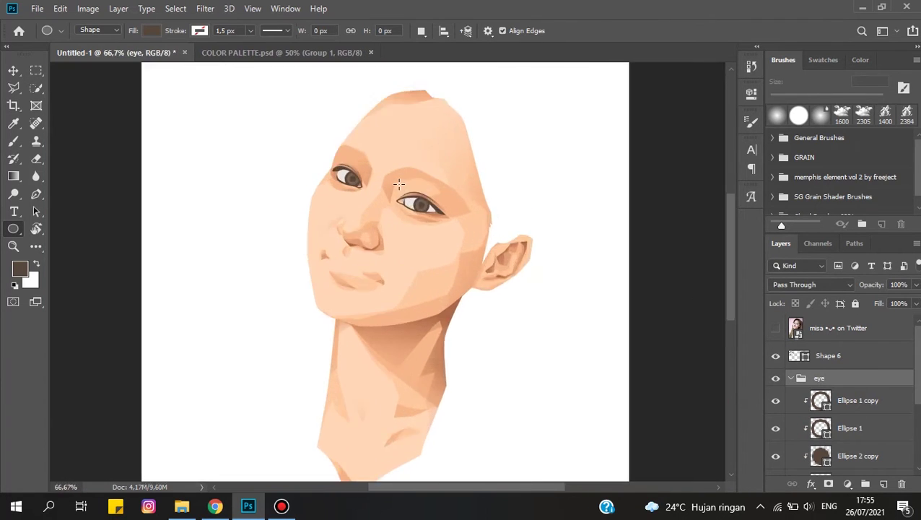
scroll(462, 238, "up", 3)
- Pen-draw a black shadow shape over the eye whites at 20% opacity
left_click(837, 428)
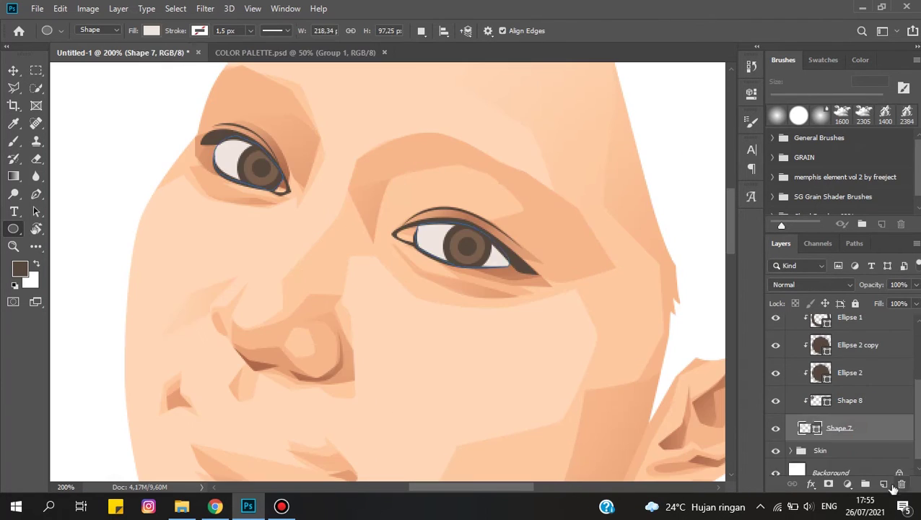
left_click(884, 484)
key("d")
key("p")
scroll(413, 302, "up", 5)
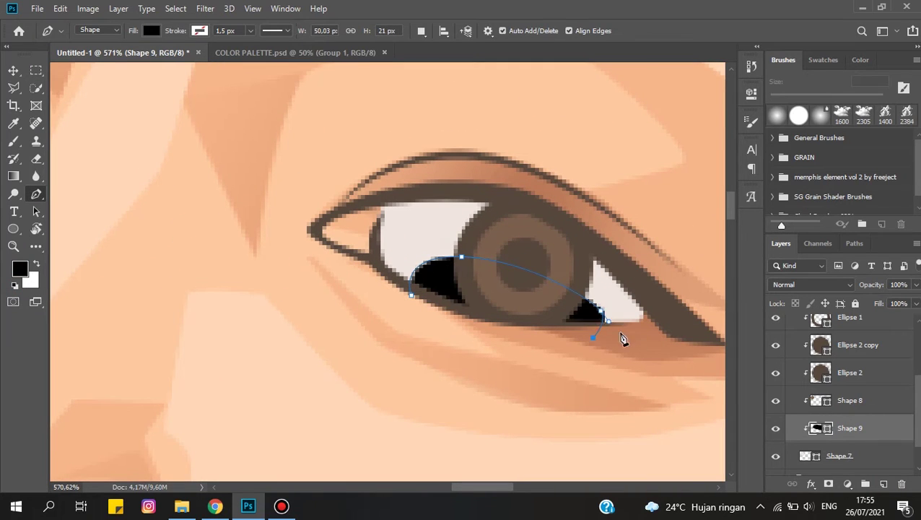
left_click(410, 294)
key("2")
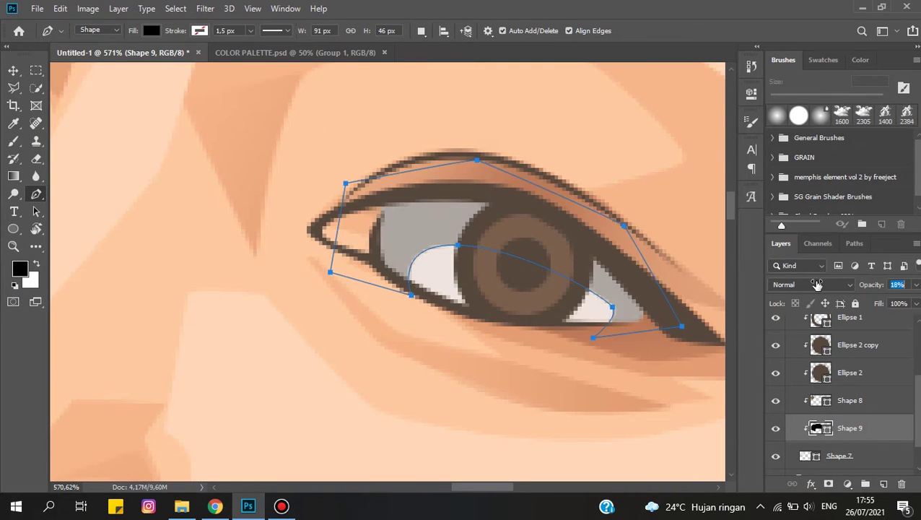
- Select the eye group and fit the face in view to review the eyes
scroll(412, 296, "down", 5)
scroll(274, 181, "up", 5)
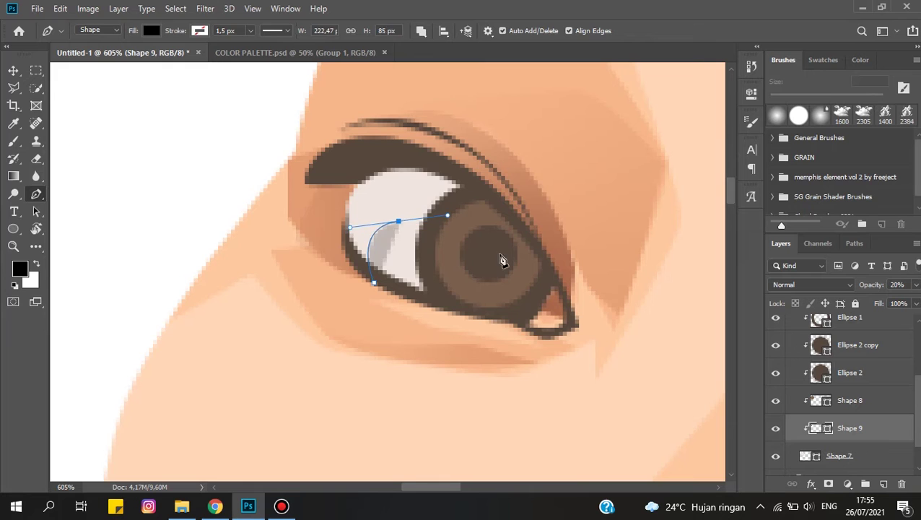
scroll(503, 261, "down", 3)
scroll(845, 397, "up", 3)
left_click(828, 328)
key("ctrl+minus")
key("ctrl+minus")
key("ctrl+minus")
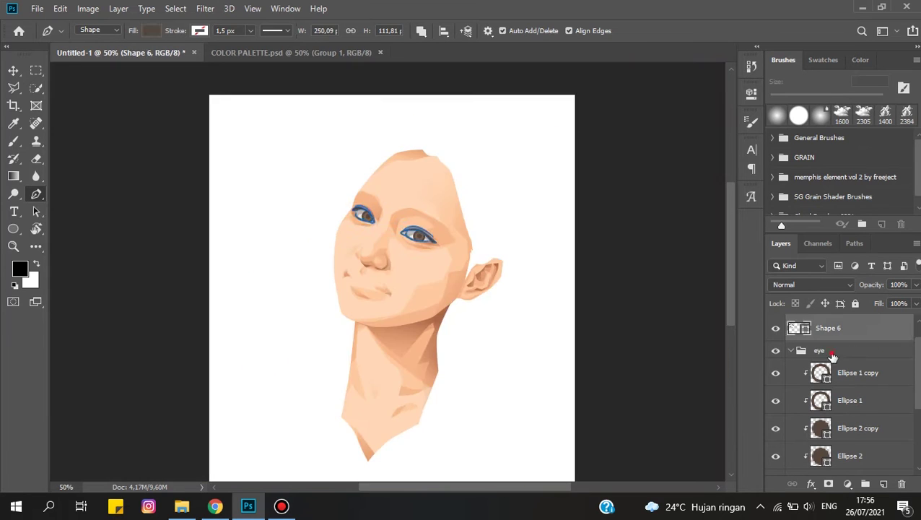
left_click(830, 351)
key("ctrl+plus")
key("ctrl+plus")
key("ctrl+plus")
scroll(830, 361, "up", 1)
scroll(608, 274, "down", 2)
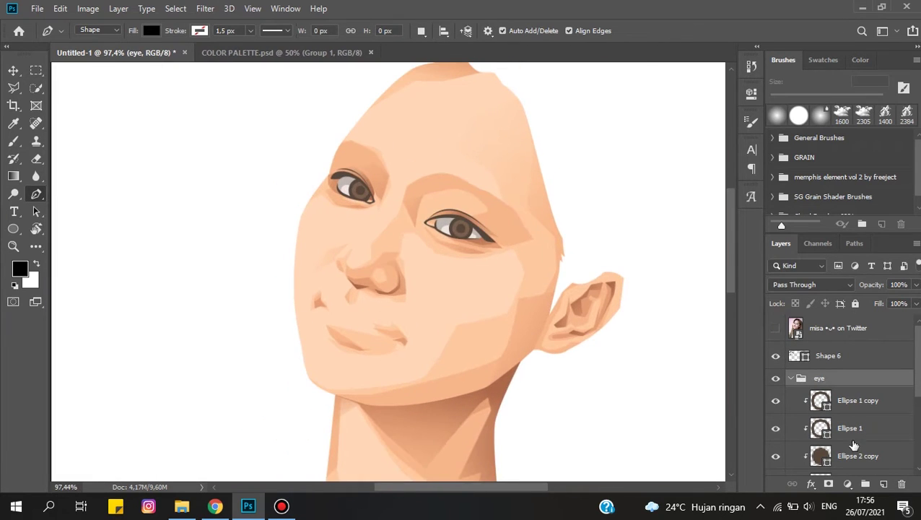
- Pen-draw a near-white reflection shape on the iris
left_click(852, 404)
left_click(458, 224)
scroll(455, 221, "up", 5)
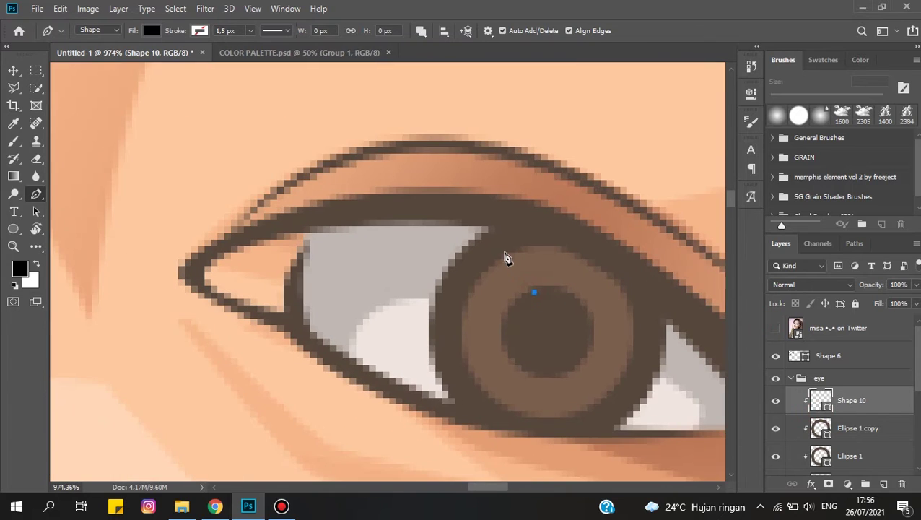
left_click(535, 301)
double_click(821, 400)
left_click(569, 225)
left_click(857, 207)
scroll(649, 260, "down", 3)
scroll(552, 287, "up", 3)
scroll(551, 287, "up", 2)
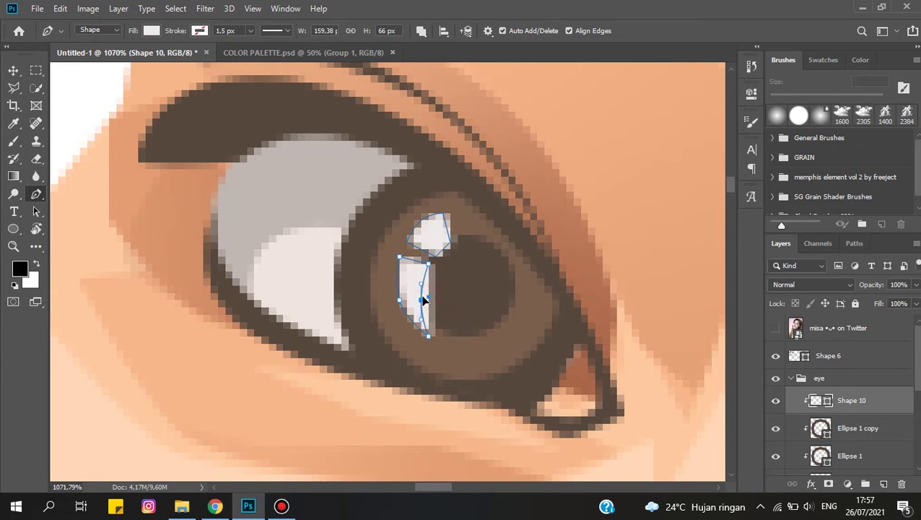
scroll(424, 301, "down", 2)
scroll(424, 301, "down", 2)
- Add a layer mask to the highlight and soften it with a small brush
left_click(848, 483)
key("b")
key("bracketleft")
key("bracketleft")
key("bracketleft")
scroll(527, 231, "up", 2)
scroll(473, 185, "up", 2)
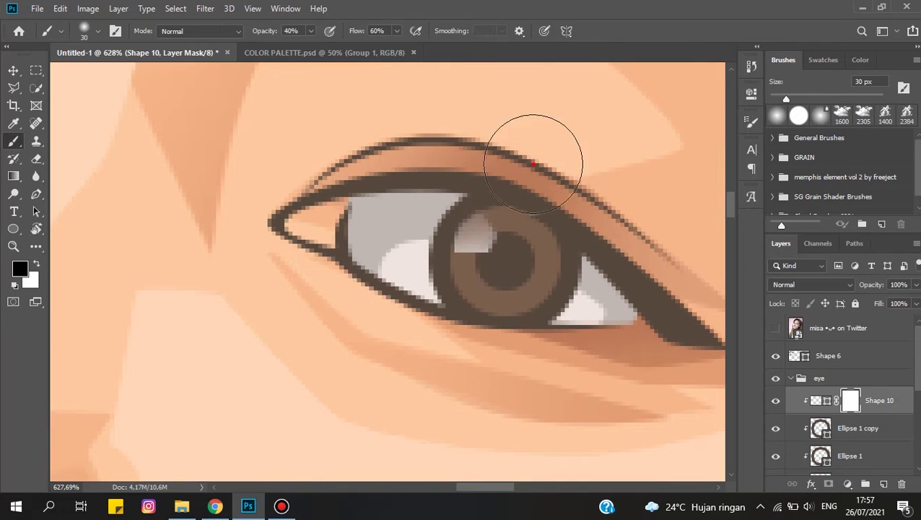
scroll(549, 165, "down", 3)
scroll(346, 293, "up", 3)
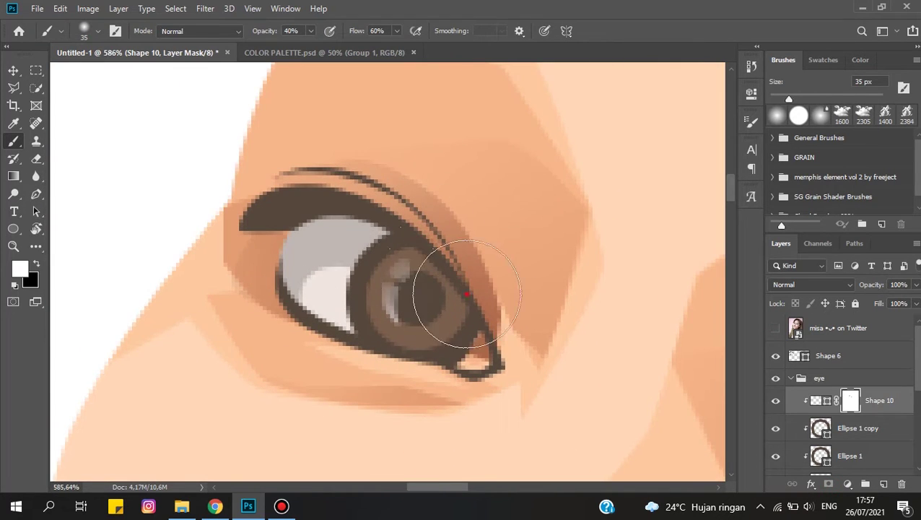
scroll(458, 291, "down", 3)
scroll(458, 291, "up", 1)
scroll(494, 179, "down", 3)
scroll(447, 252, "up", 5)
key("p")
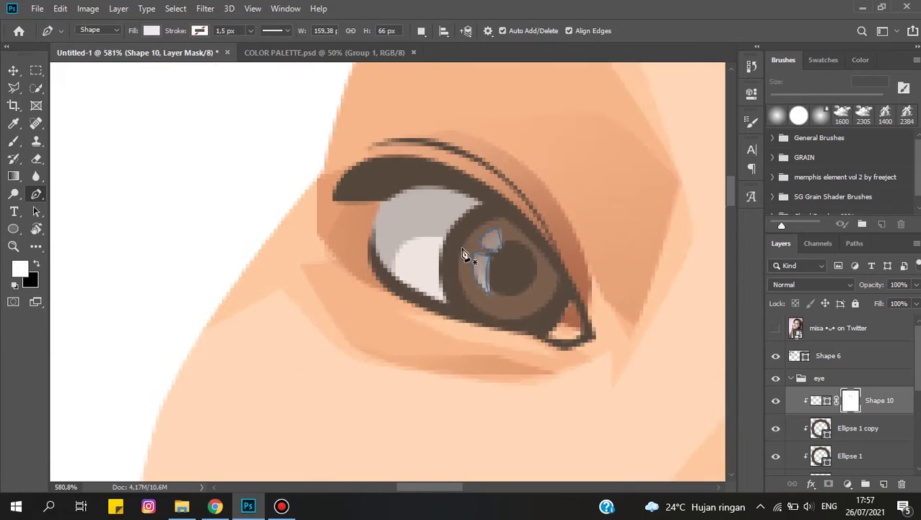
scroll(469, 267, "up", 2)
scroll(473, 240, "down", 1)
- Rotate the iris highlights about 7.5 degrees with Free Transform
key("ctrl+t")
left_click_drag(527, 274, 527, 264)
key("Return")
scroll(473, 246, "up", 1)
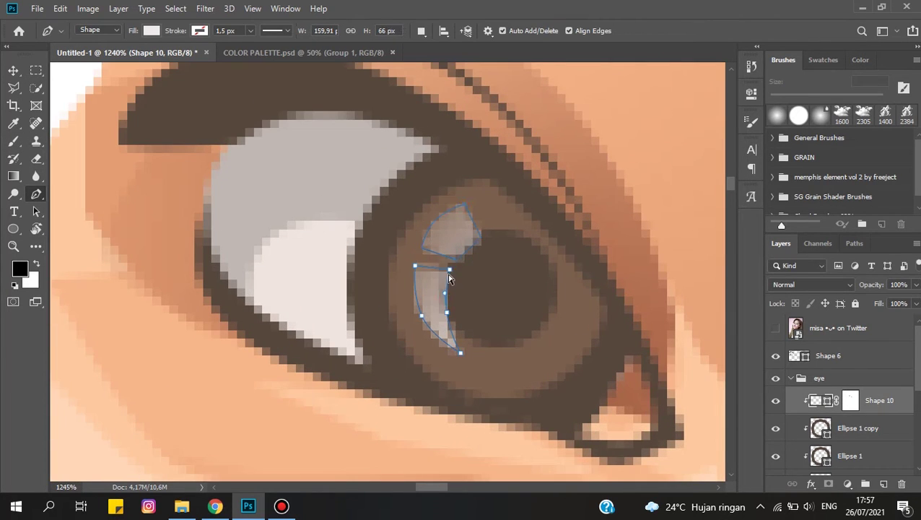
scroll(462, 358, "down", 3)
scroll(403, 182, "down", 3)
scroll(403, 181, "up", 3)
scroll(389, 201, "up", 3)
scroll(390, 200, "up", 1)
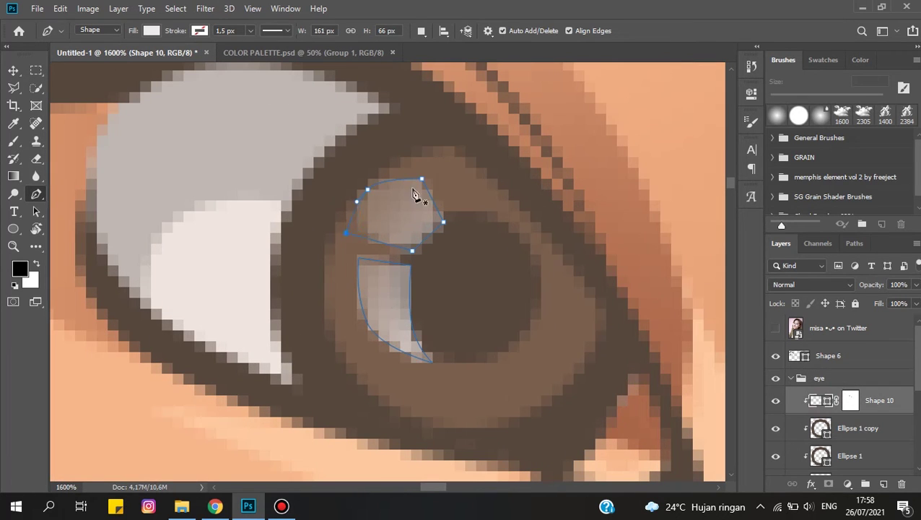
scroll(466, 312, "down", 3)
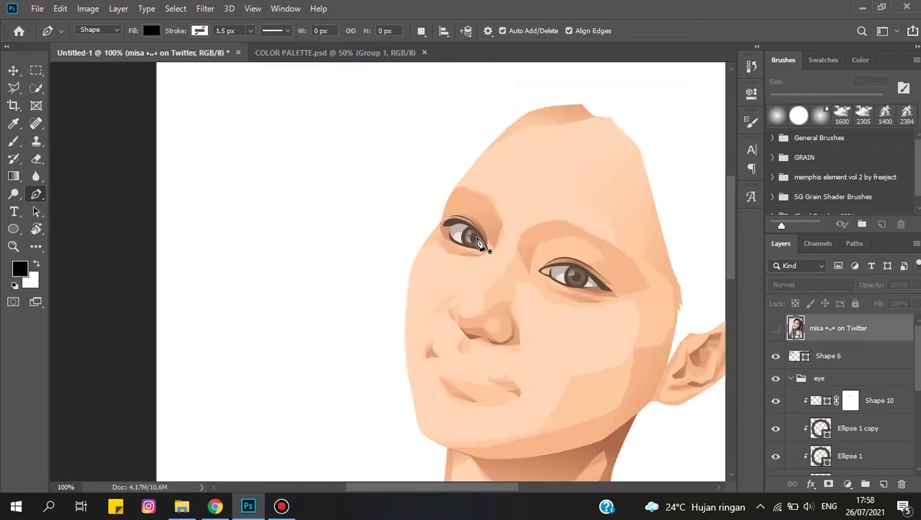
scroll(514, 267, "down", 2)
scroll(514, 268, "up", 2)
scroll(358, 238, "up", 3)
scroll(456, 298, "up", 1)
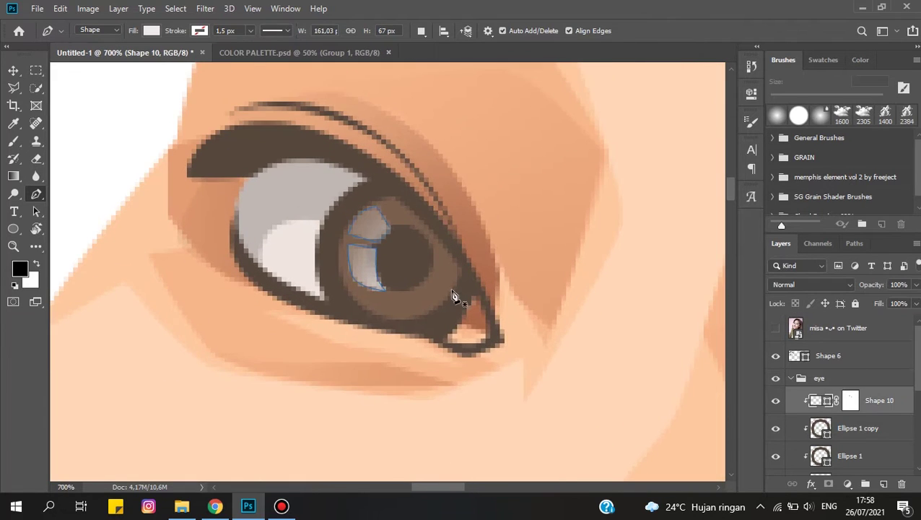
scroll(304, 239, "up", 1)
scroll(356, 200, "down", 3)
scroll(543, 246, "down", 3)
scroll(543, 245, "up", 1)
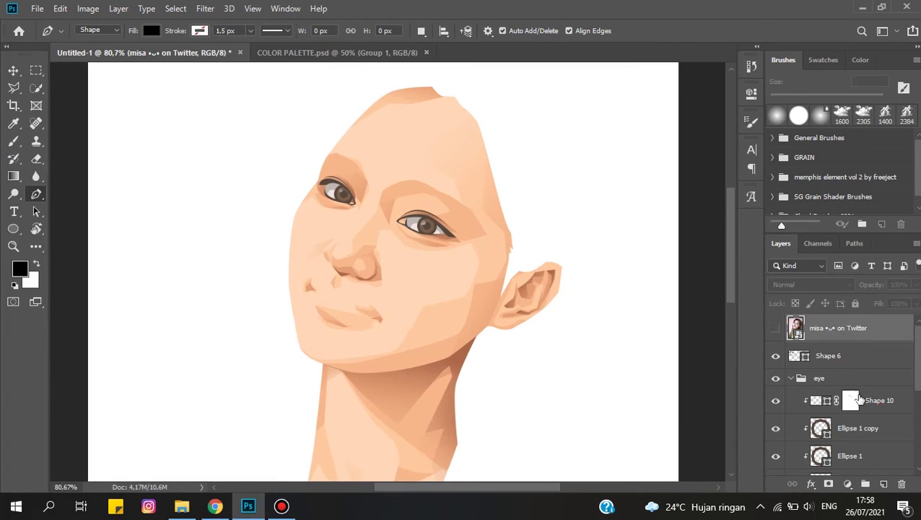
- On a new layer, pen-draw a dark eyelid shadow shape over the eye
key("ctrl+shift+alt+n")
scroll(412, 213, "up", 3)
scroll(349, 196, "up", 1)
scroll(348, 197, "down", 1)
left_click(491, 309)
left_click(505, 280)
left_click(491, 258)
left_click(326, 210)
left_click(304, 165)
scroll(454, 211, "down", 2)
scroll(431, 344, "up", 2)
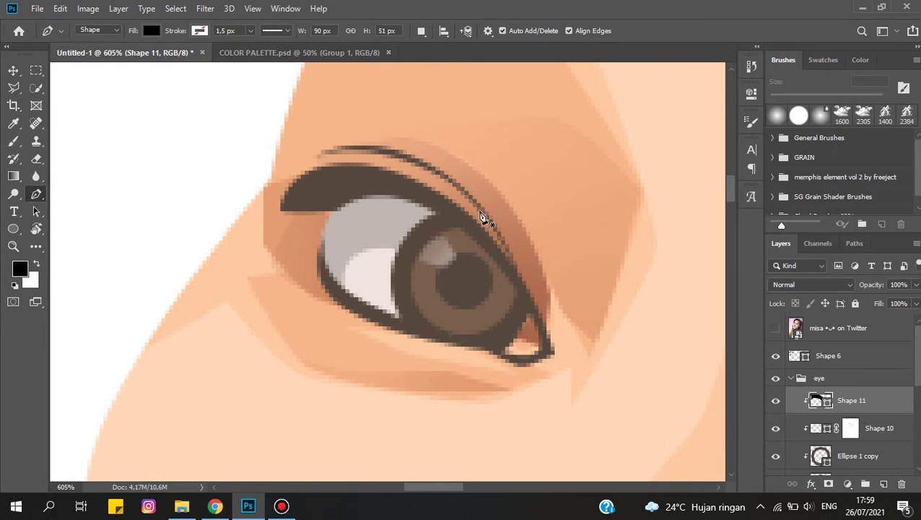
left_click(398, 232)
- Lower the eyelid shadow to 37% opacity and soften it through a brushed mask
key("4")
key("8")
scroll(562, 258, "down", 3)
left_click(829, 484)
key("b")
scroll(441, 210, "up", 2)
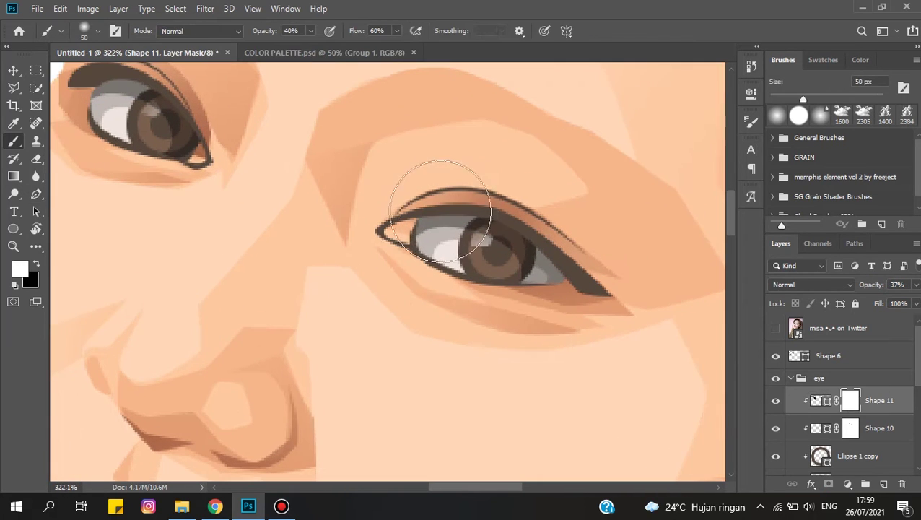
left_click_drag(429, 178, 668, 283)
scroll(329, 148, "up", 1)
key("x")
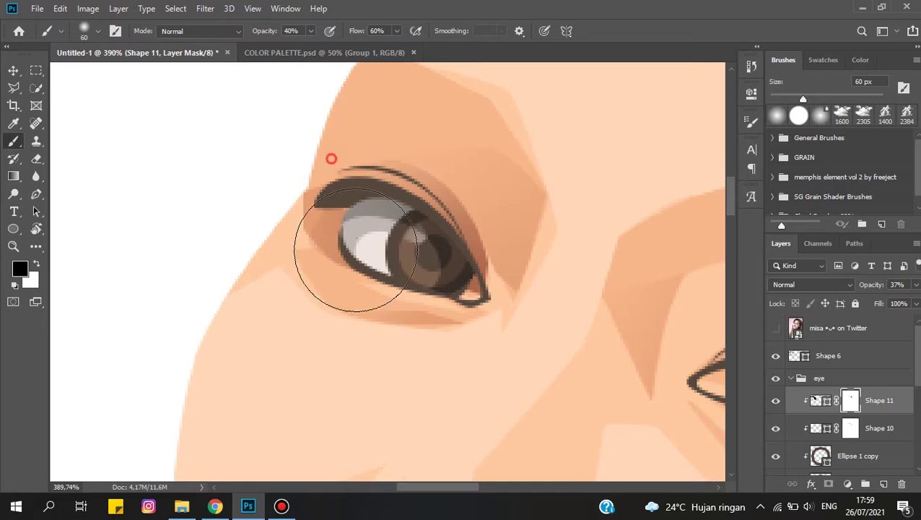
scroll(541, 309, "down", 5)
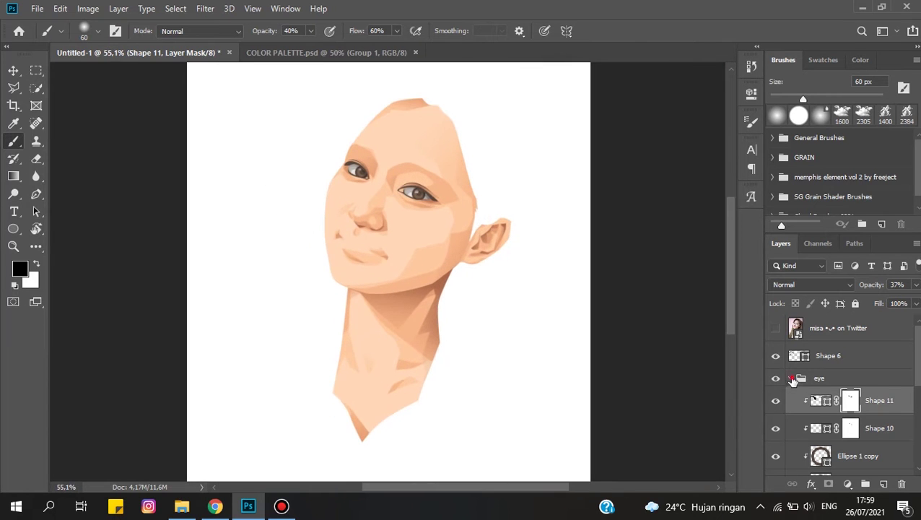
- Collapse the eye group, select Shape 6, and show the reference photo again
left_click(792, 379)
left_click(828, 355)
key("p")
scroll(344, 206, "up", 4)
left_click(775, 328)
scroll(248, 319, "up", 3)
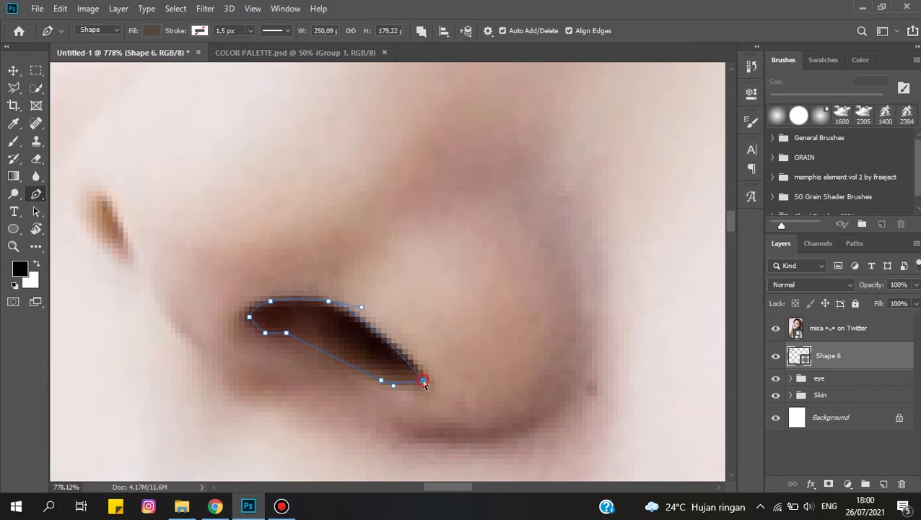
- Close the nostril outline and begin the other small nostril tip on Shape 6
left_click(424, 383)
left_click_drag(199, 288, 417, 288)
left_click(437, 334)
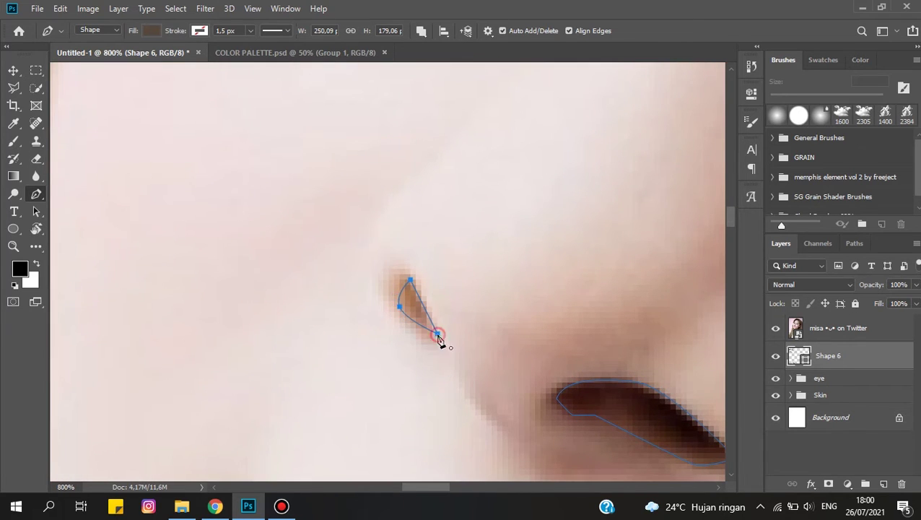
left_click(776, 328)
scroll(510, 306, "down", 5)
scroll(468, 271, "up", 2)
scroll(468, 271, "up", 2)
left_click(828, 356)
scroll(506, 289, "up", 2)
- Select part of the nostril with Polygonal Lasso and add a mask to the nose layer
key("l")
left_click(424, 254)
left_click(449, 311)
left_click(489, 302)
left_click(848, 483)
key("b")
key("x")
scroll(462, 303, "down", 2)
scroll(520, 276, "down", 2)
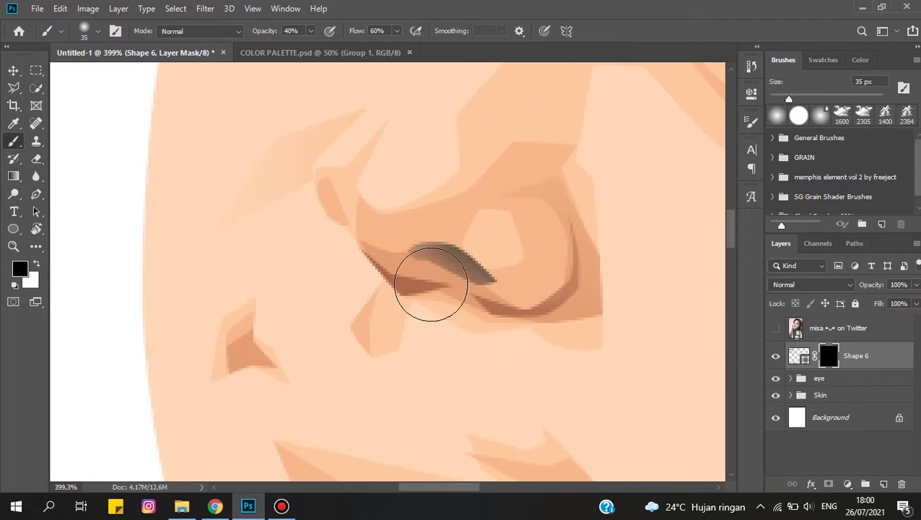
scroll(509, 270, "down", 3)
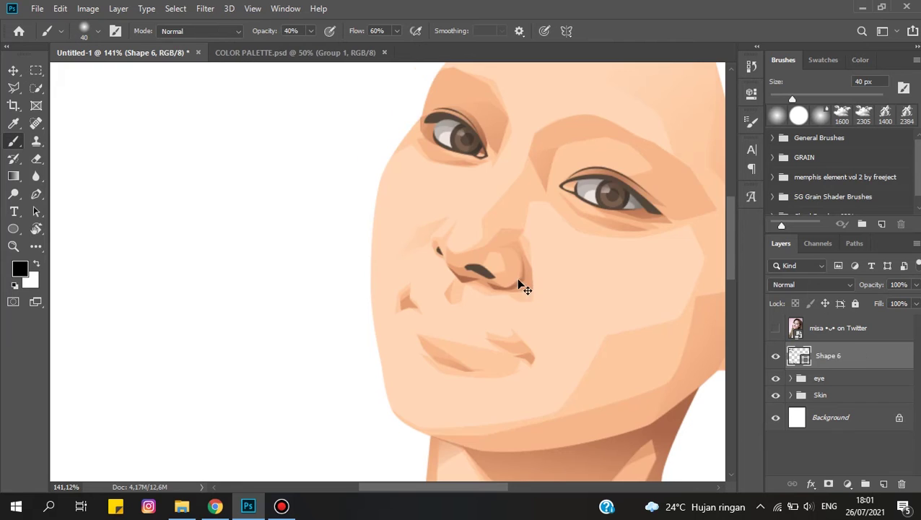
scroll(524, 287, "up", 2)
left_click(828, 483)
- Hide the selected nostril tip area by painting on the mask
key("l")
scroll(442, 244, "up", 4)
left_click(436, 240)
key("b")
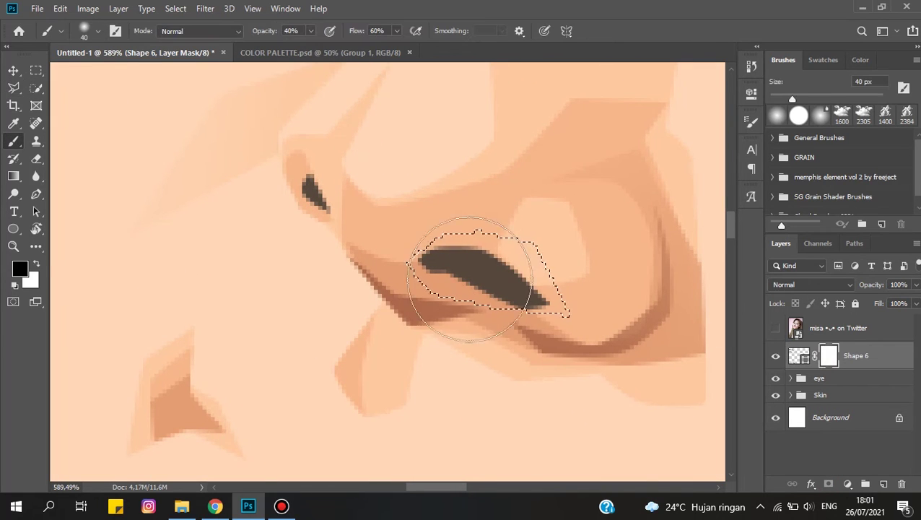
left_click_drag(462, 267, 617, 340)
scroll(435, 274, "down", 10)
- Pen-trace both dark brown eyebrows
key("p")
scroll(435, 274, "up", 1)
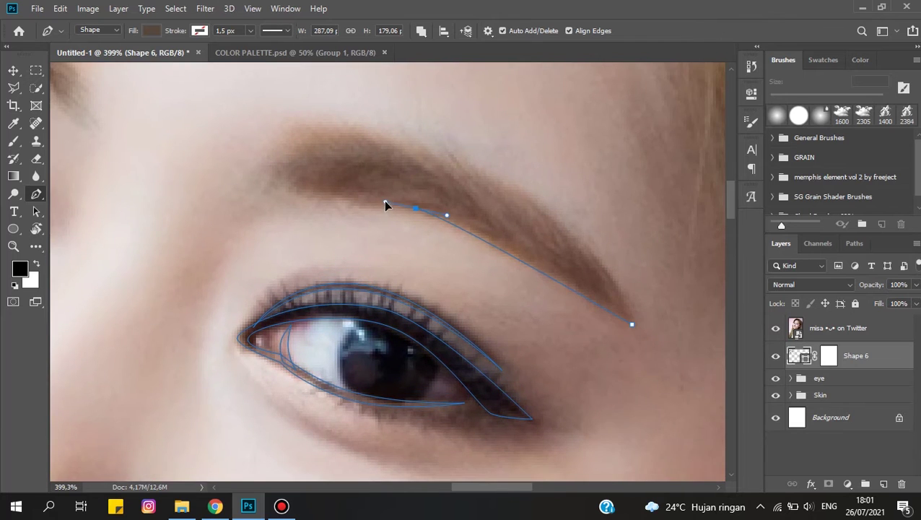
left_click(310, 197)
scroll(310, 197, "up", 1)
scroll(252, 174, "down", 1)
left_click_drag(326, 120, 342, 120)
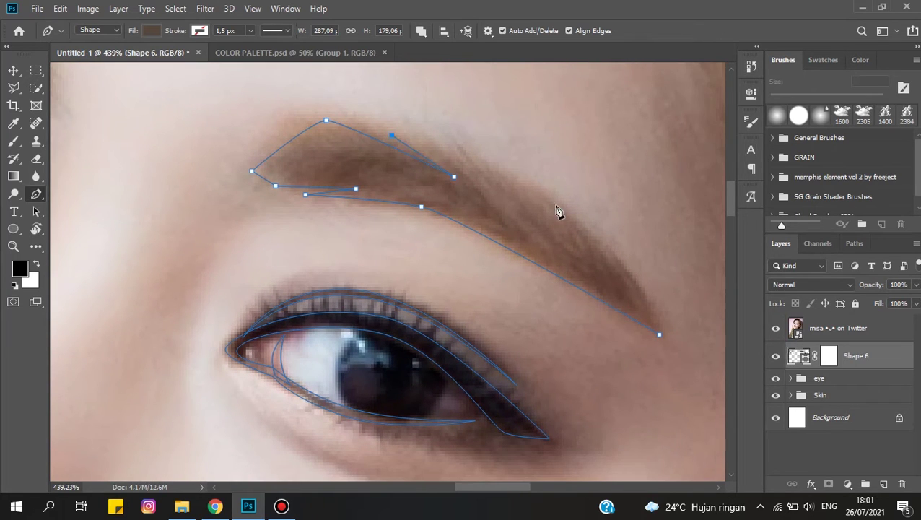
left_click(659, 334)
left_click(625, 283)
scroll(625, 283, "down", 1)
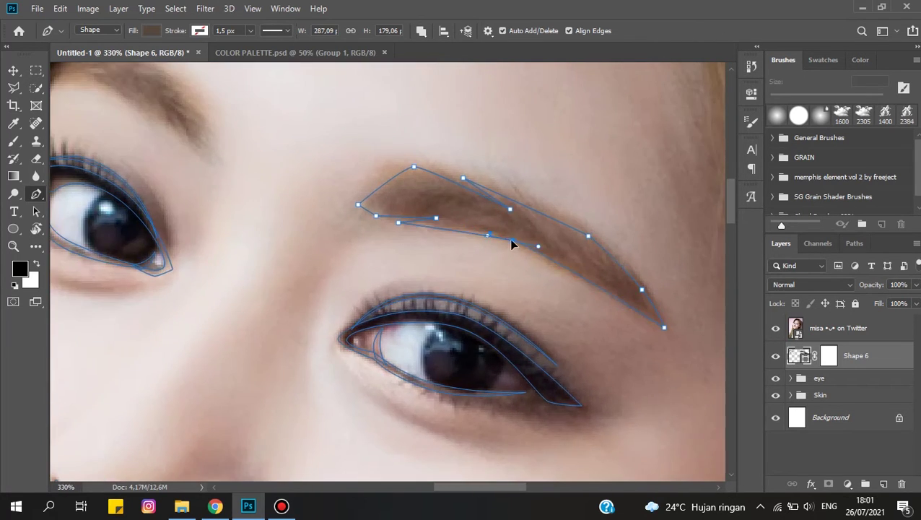
scroll(642, 281, "up", 1)
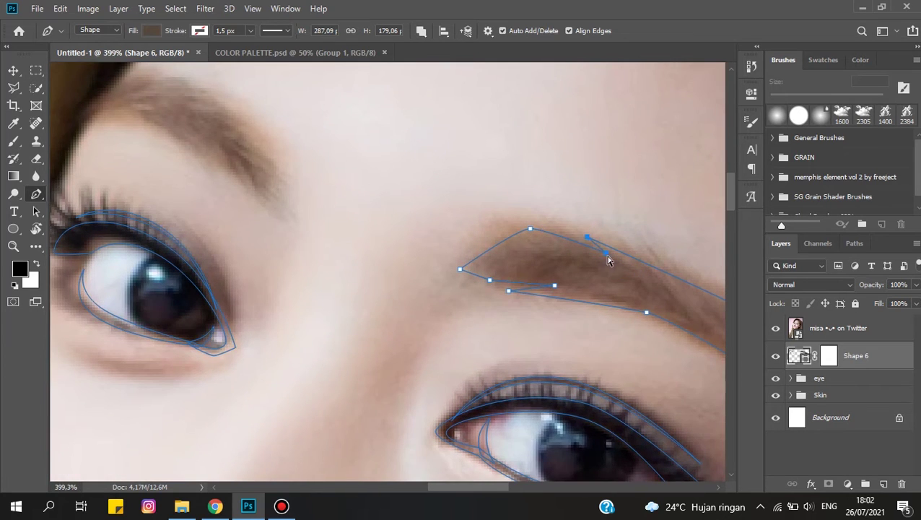
scroll(609, 261, "down", 3)
scroll(370, 190, "up", 3)
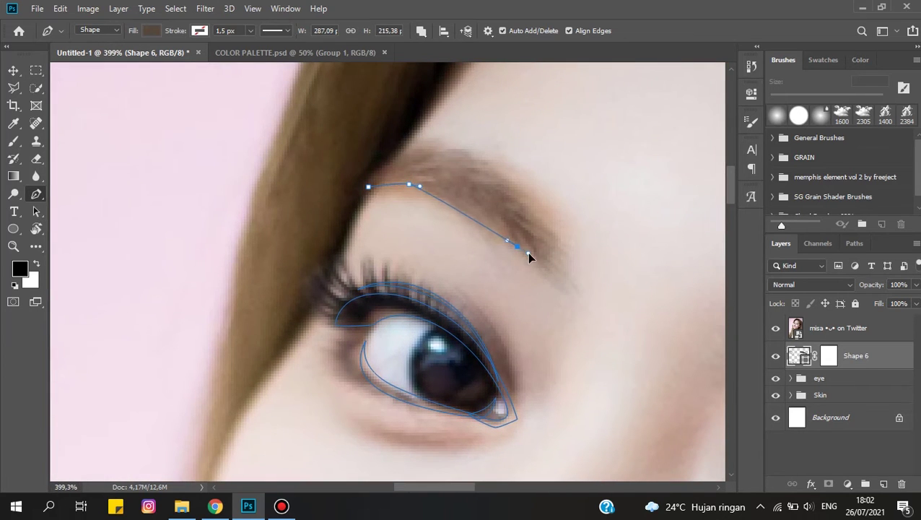
scroll(532, 220, "up", 1)
left_click(460, 151)
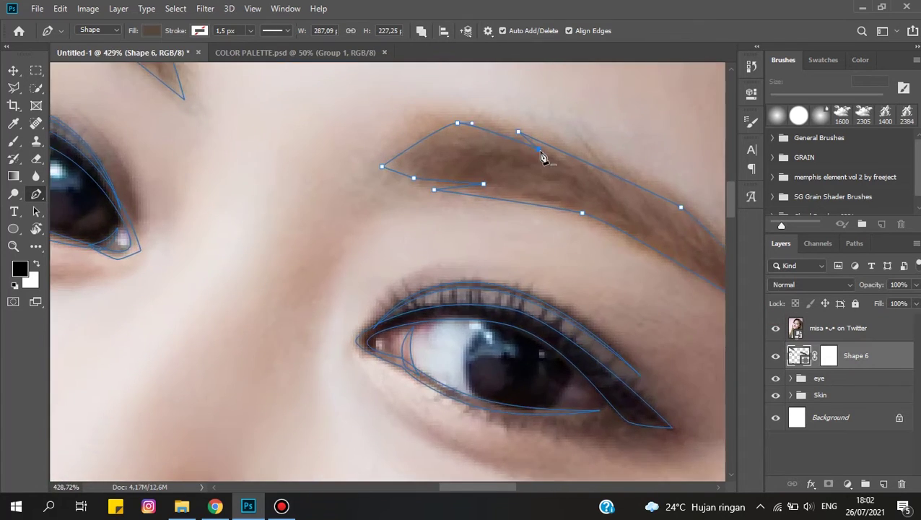
scroll(543, 157, "down", 5)
left_click(776, 328)
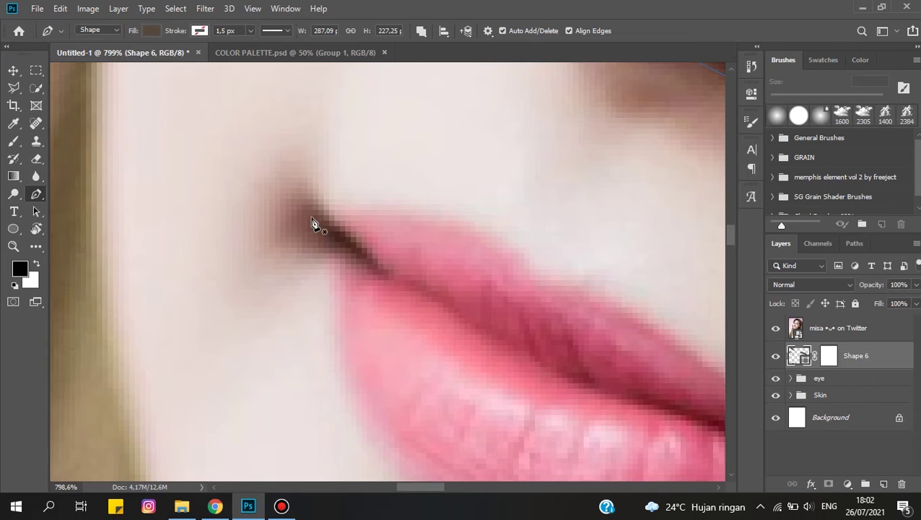
- Draw the thin dark lip-parting line from corner to corner and review the face
left_click_drag(312, 223, 339, 231)
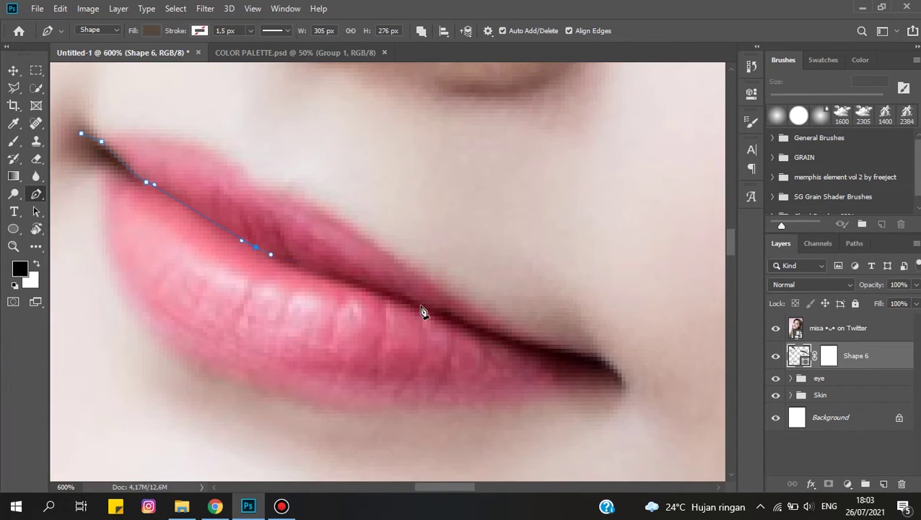
left_click_drag(512, 336, 535, 344)
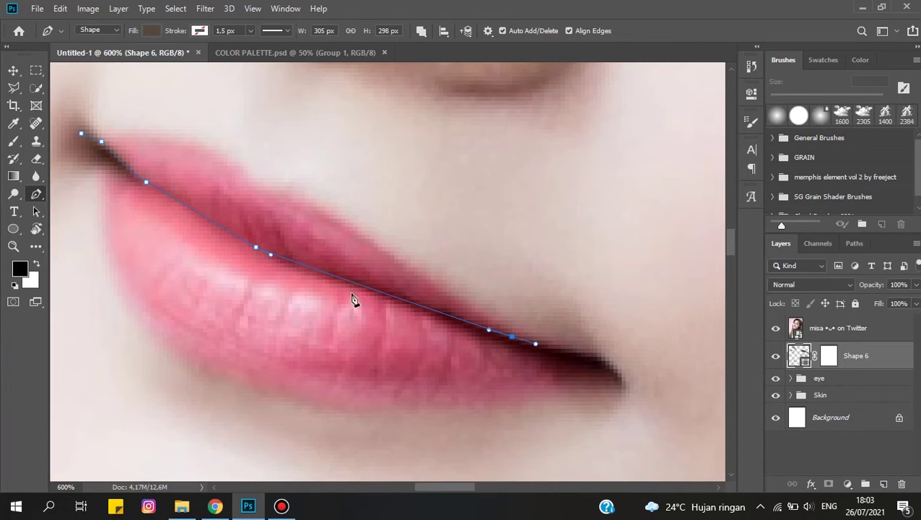
scroll(614, 371, "up", 2)
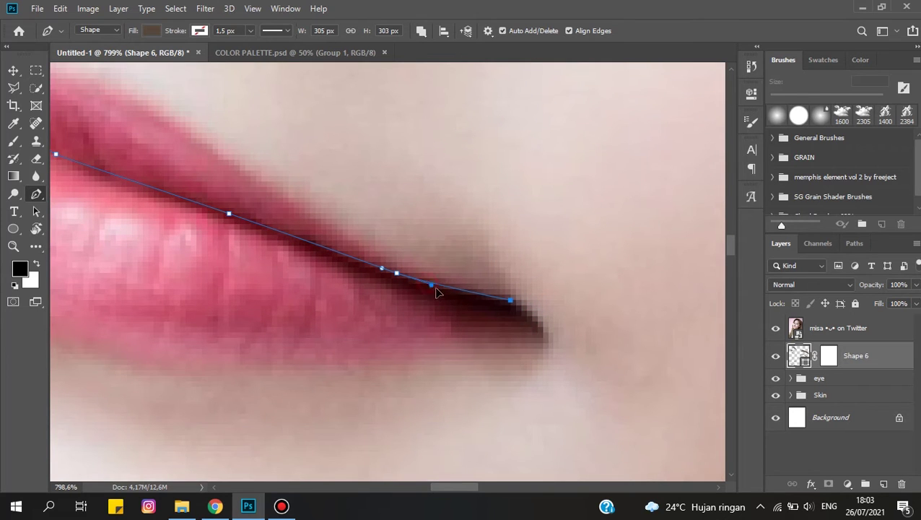
scroll(416, 274, "down", 1)
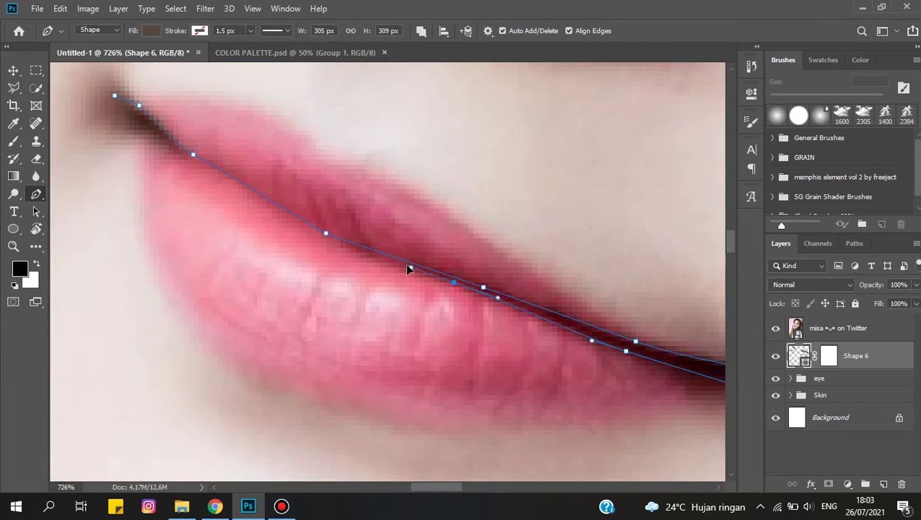
left_click_drag(325, 246, 510, 329)
scroll(354, 233, "down", 2)
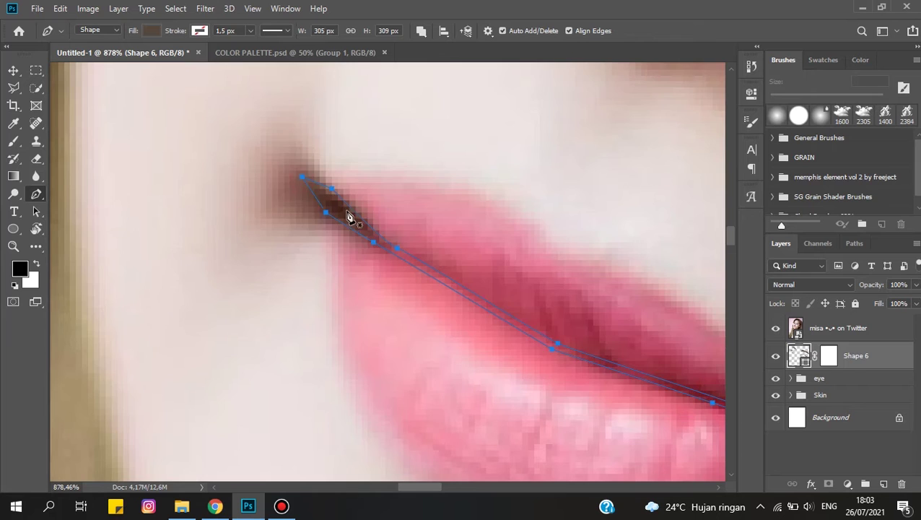
scroll(664, 329, "down", 5)
left_click(775, 328)
scroll(551, 257, "down", 2)
scroll(520, 256, "up", 2)
scroll(520, 256, "up", 2)
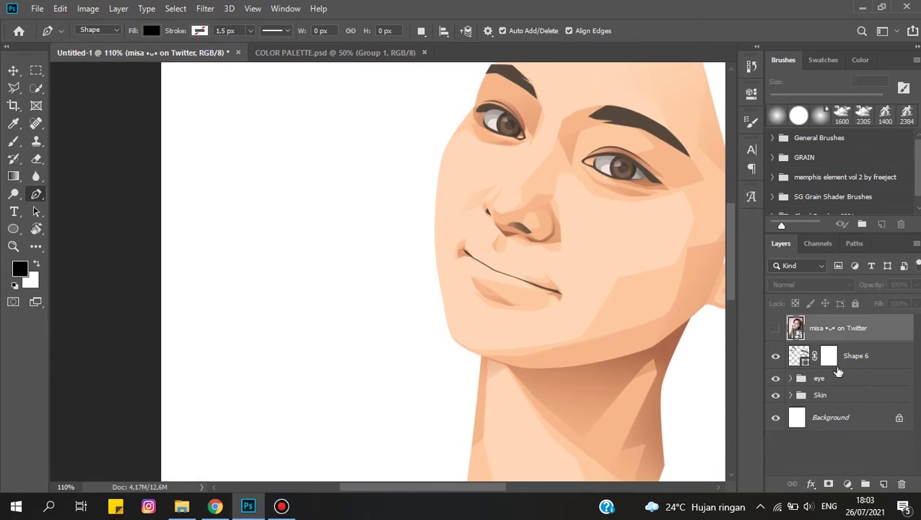
left_click(775, 327)
left_click(801, 356)
- Create a new layer inside a group renamed Lips
left_click(815, 377)
key("ctrl+shift+alt+n")
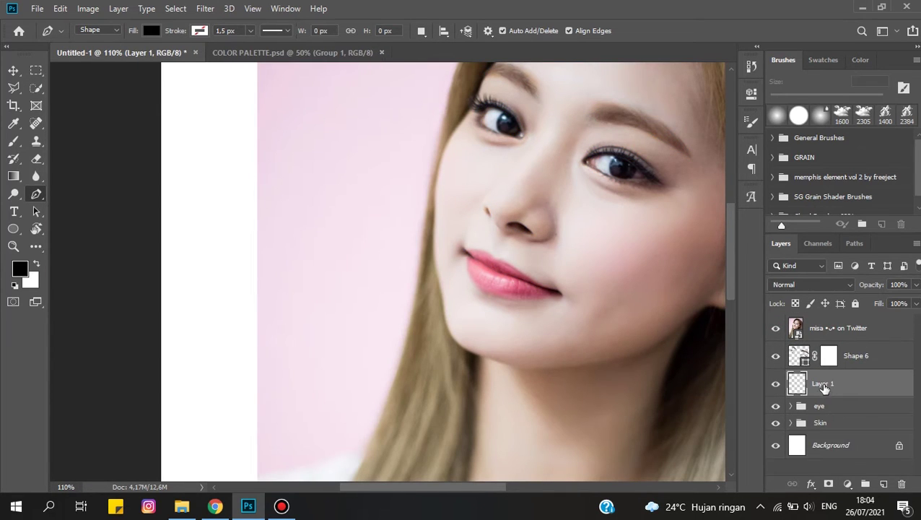
key("ctrl+g")
double_click(820, 378)
type("Lips")
key("Return")
- Sample salmon from the colour palette and start the lower lip at its left corner
left_click(292, 52)
left_click(201, 366)
left_click(874, 207)
key("ctrl+Tab")
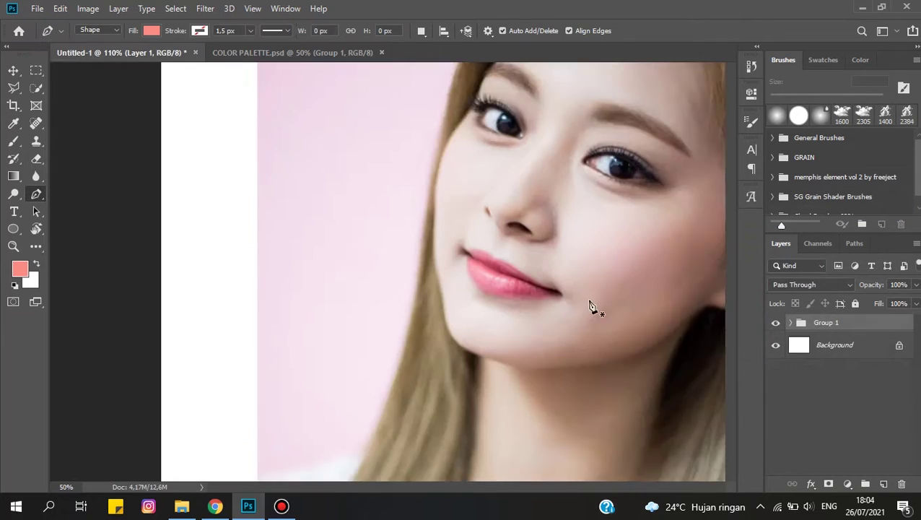
scroll(495, 273, "up", 4)
scroll(456, 228, "up", 1)
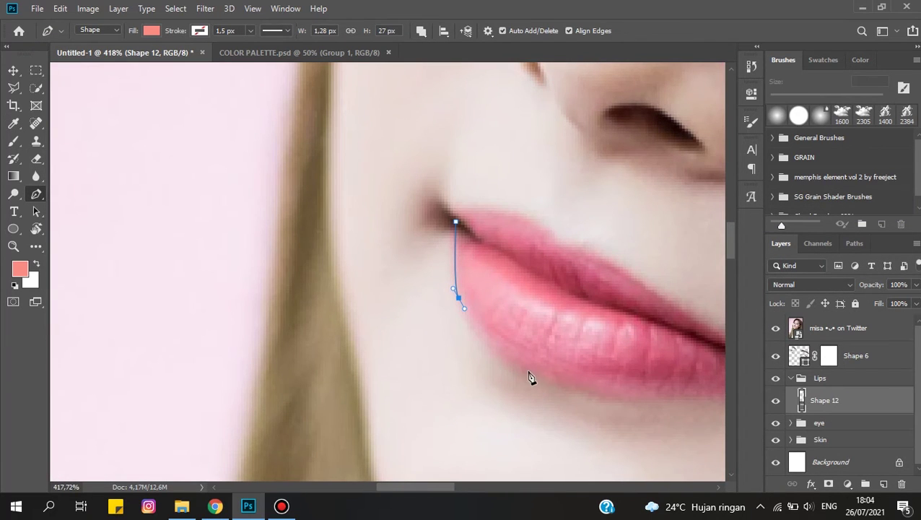
left_click(530, 376)
- Pen the salmon lip shape, curving the lower and upper lip edges
scroll(610, 391, "down", 3)
scroll(611, 391, "down", 3)
scroll(504, 293, "up", 5)
scroll(456, 288, "down", 2)
left_click_drag(456, 277, 469, 282)
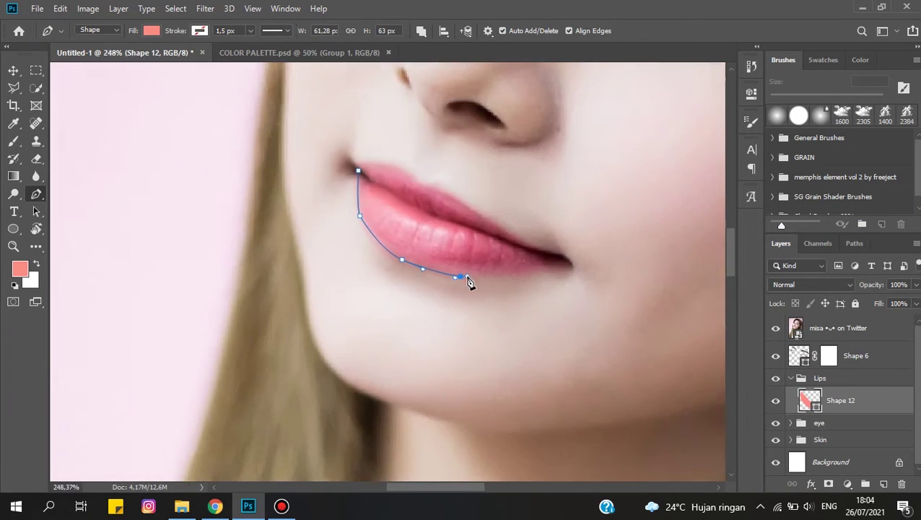
left_click(556, 262)
scroll(522, 253, "up", 2)
scroll(530, 260, "up", 1)
scroll(535, 266, "up", 1)
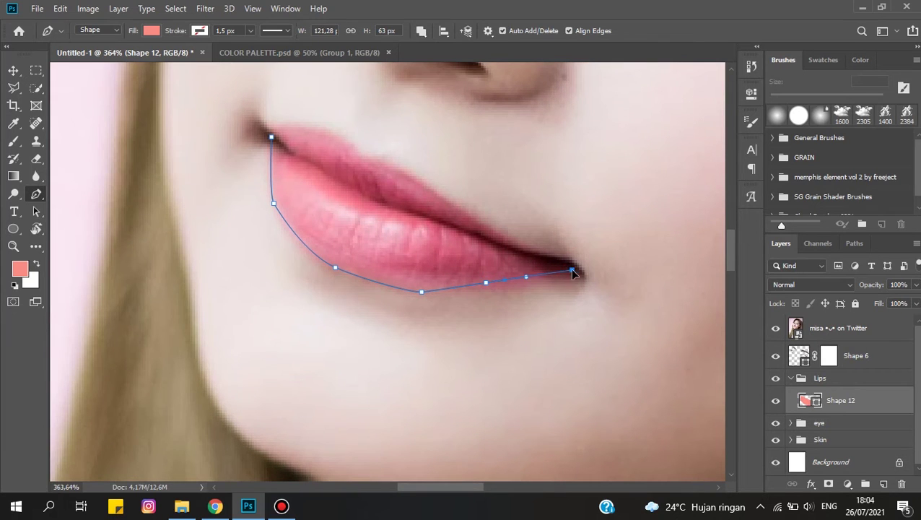
left_click_drag(450, 201, 459, 203)
scroll(433, 205, "up", 3)
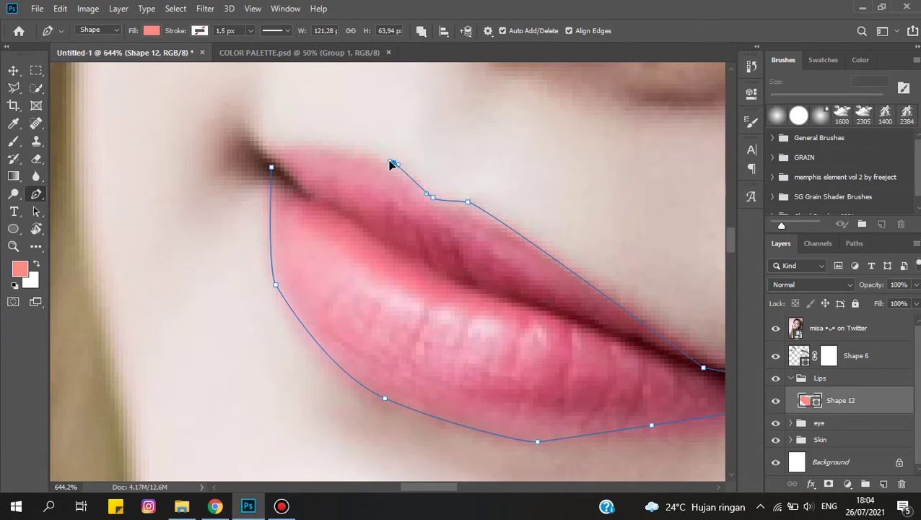
scroll(388, 180, "down", 1)
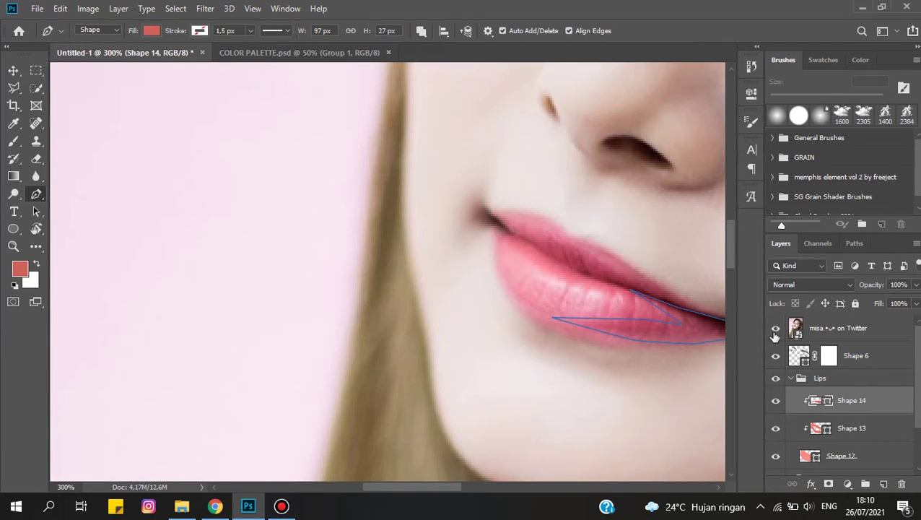
- Hide the reference photo and inspect the lips before masking
left_click(775, 328)
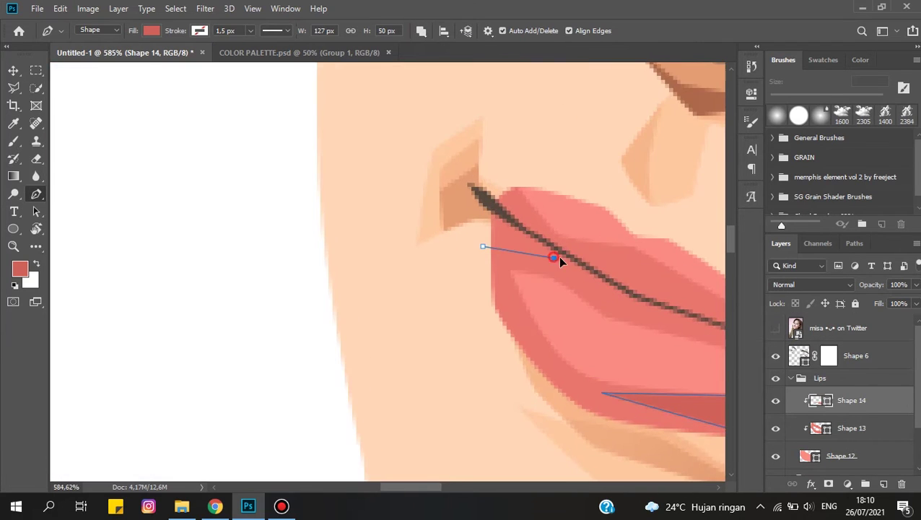
scroll(560, 259, "up", 2)
scroll(470, 249, "up", 2)
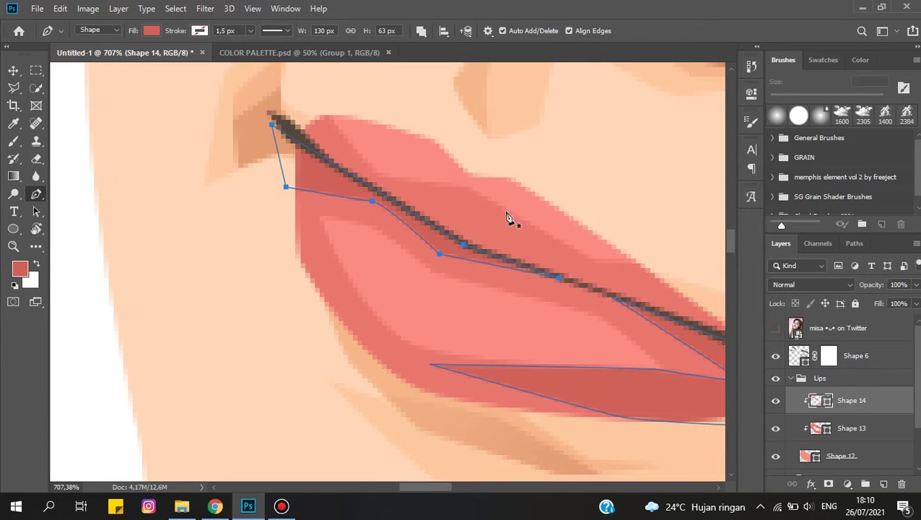
scroll(388, 211, "down", 1)
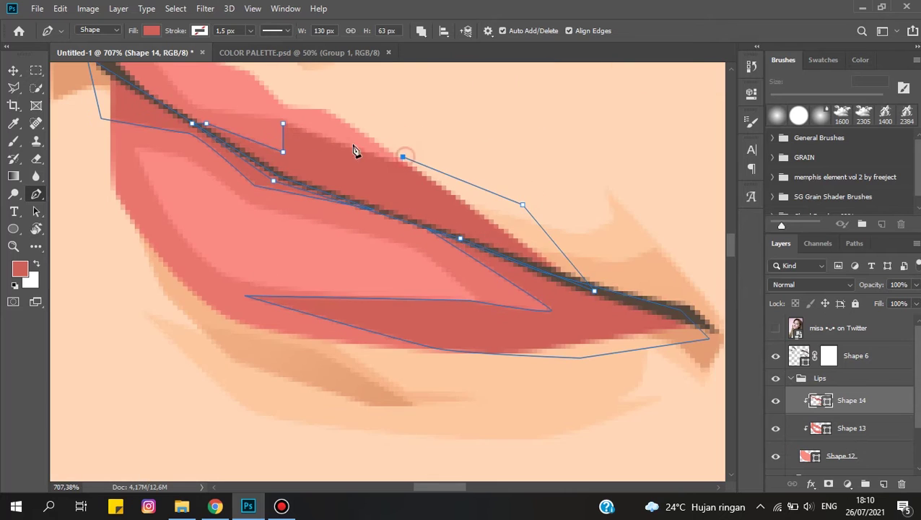
scroll(578, 250, "down", 3)
scroll(543, 250, "up", 5)
key("l")
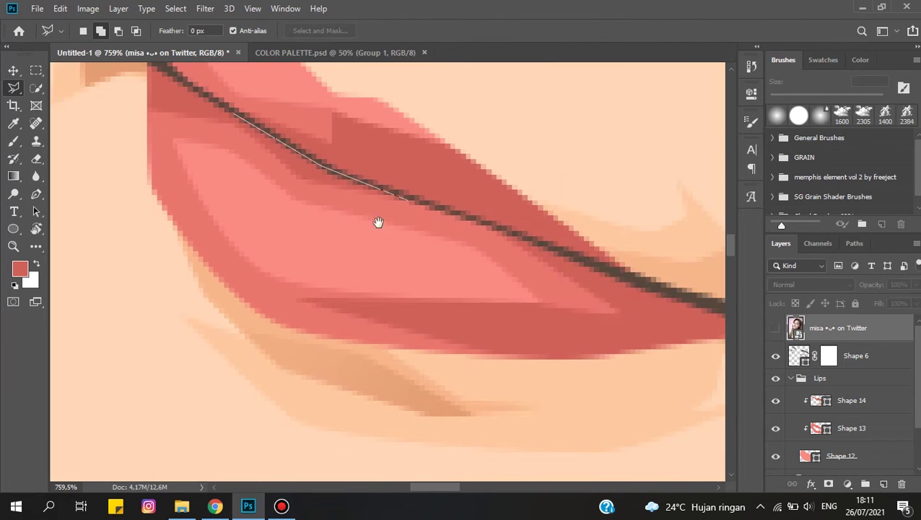
left_click_drag(648, 277, 648, 279)
scroll(448, 289, "down", 3)
key("ctrl+d")
- Lasso the upper-lip area to fade on Shape 14 and add a layer mask
left_click(852, 400)
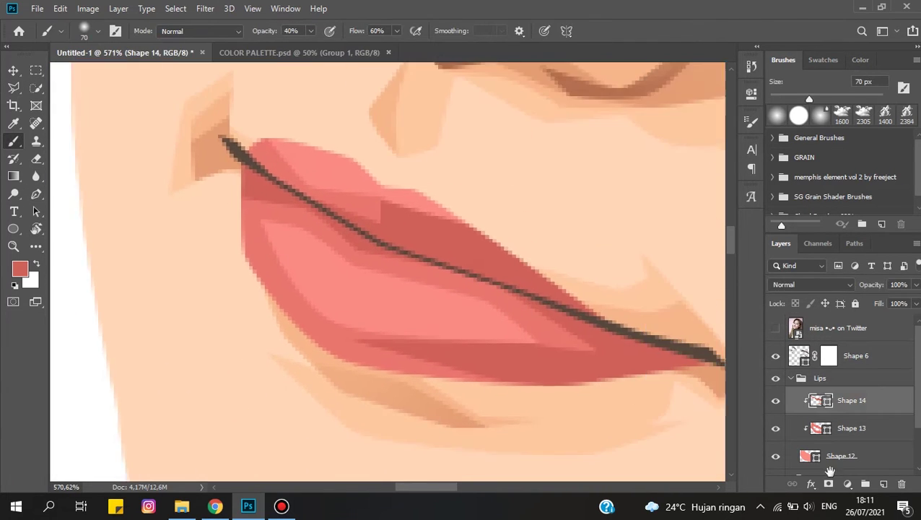
scroll(446, 245, "up", 3)
key("l")
scroll(311, 217, "down", 1)
left_click_drag(264, 175, 699, 347)
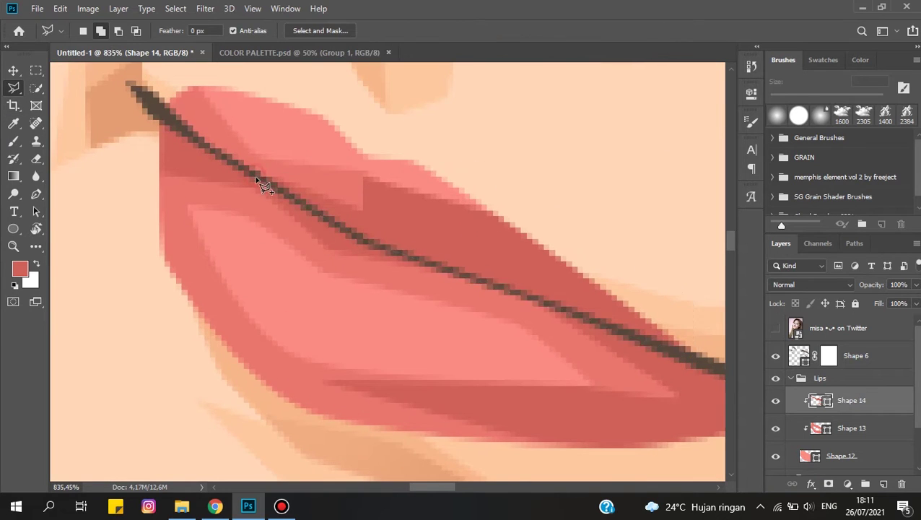
key("b")
scroll(505, 289, "down", 1)
left_click(848, 484)
- Paint black in the Shape 14 mask along the lip line to fade the shading
key("l")
scroll(256, 186, "up", 2)
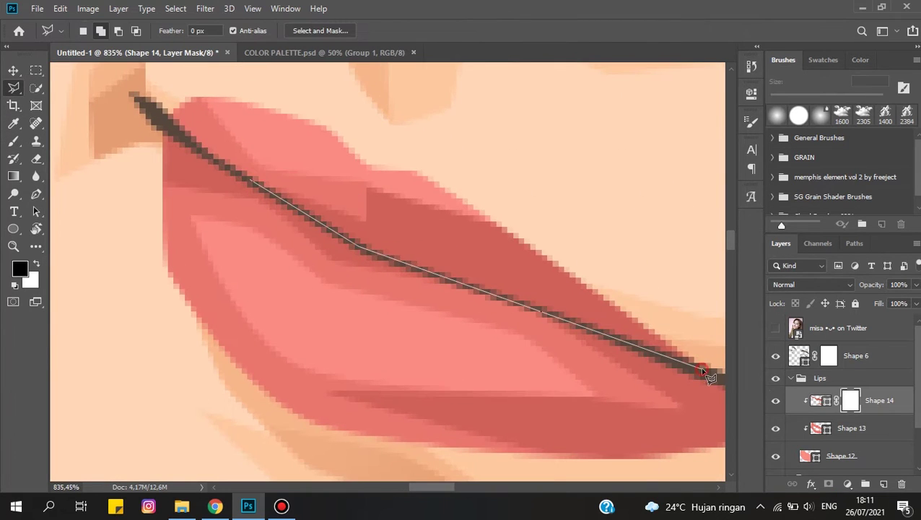
left_click(256, 186)
scroll(256, 186, "down", 2)
key("b")
key("x")
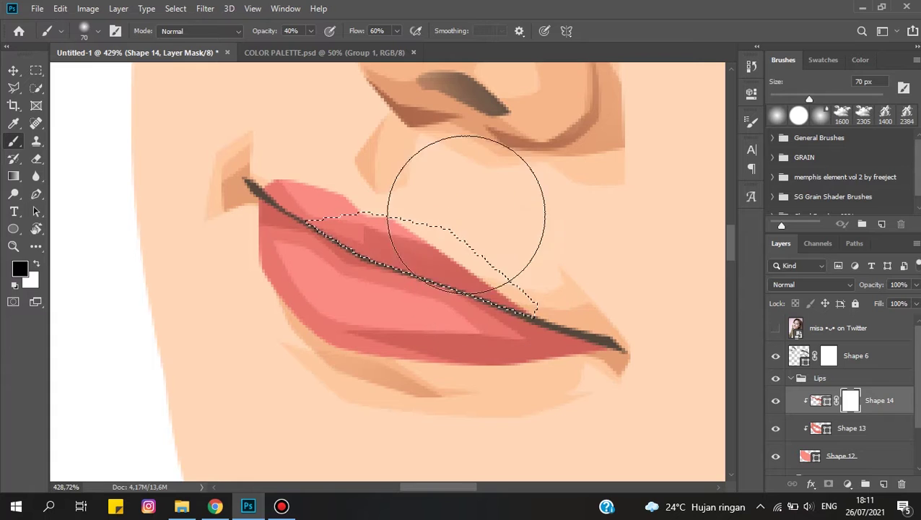
scroll(518, 295, "down", 4)
scroll(551, 281, "up", 3)
scroll(349, 232, "up", 1)
key("ctrl+d")
- Add a new layer clipped above Shape 14 and sample light pink from the palette
key("p")
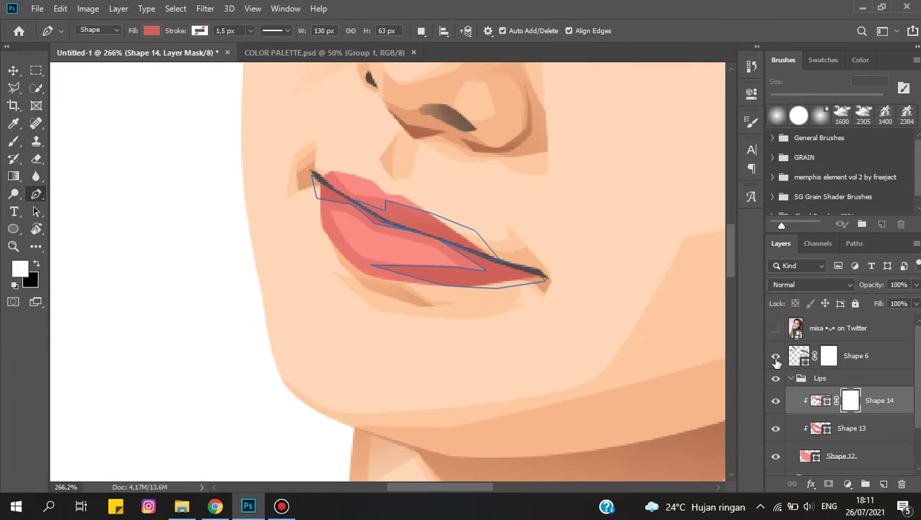
left_click(883, 484)
left_click(806, 416, "alt")
left_click(292, 52)
left_click(340, 366)
left_click(173, 53)
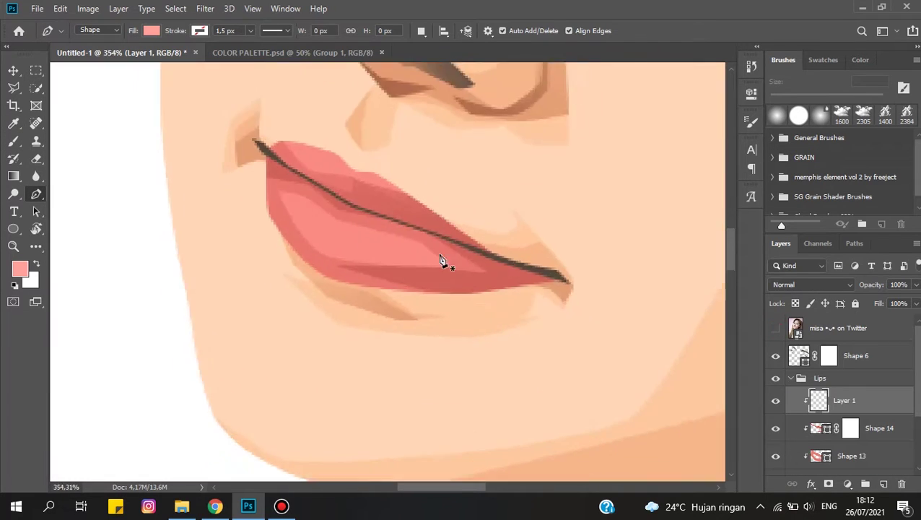
- Pen a pale pink highlight shape on the lower lip
scroll(350, 258, "up", 4)
left_click(349, 251)
left_click(397, 254)
left_click(455, 361)
left_click(531, 389)
left_click(448, 381)
left_click(430, 370)
left_click(424, 367)
left_click(396, 327)
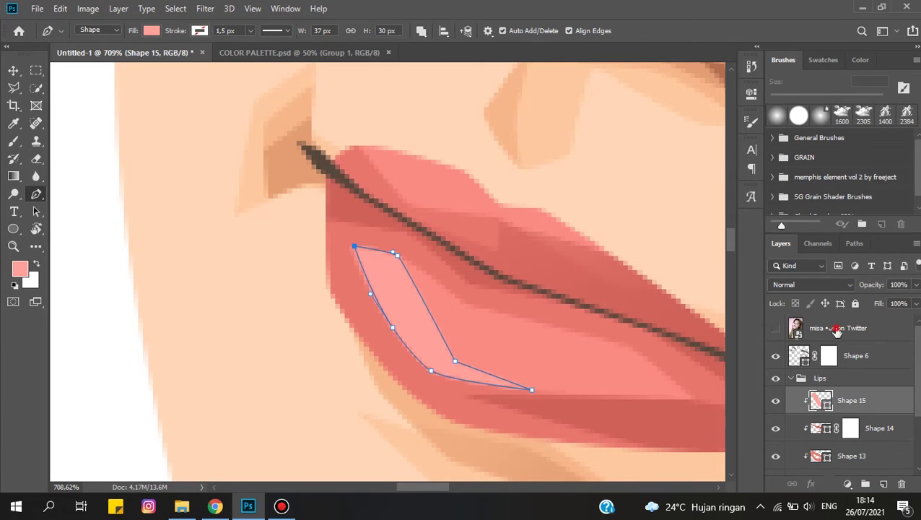
- Collapse the Lips group in the layers list
left_click(836, 330)
scroll(382, 262, "down", 10)
scroll(449, 251, "up", 1)
scroll(469, 289, "up", 3)
scroll(507, 321, "down", 3)
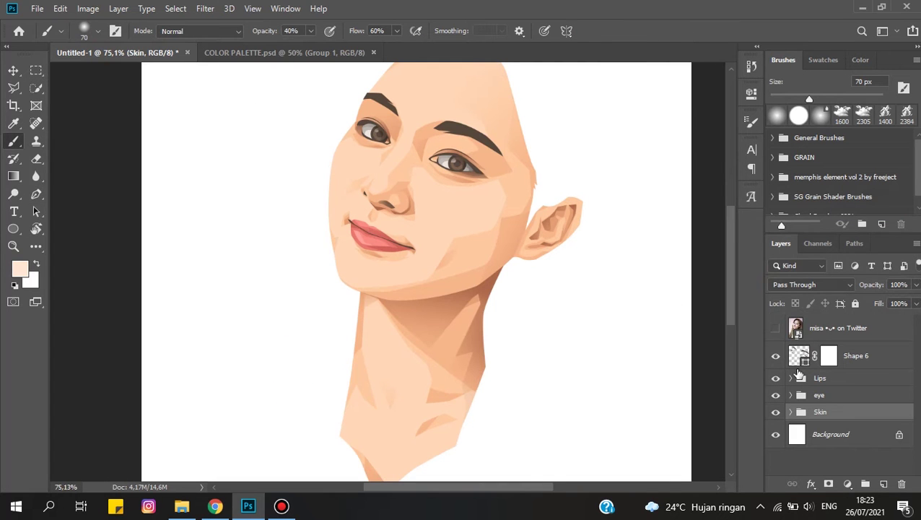
- Add a new layer inside the Skin group
left_click(791, 411)
left_click(884, 484)
key("p")
scroll(477, 257, "up", 3)
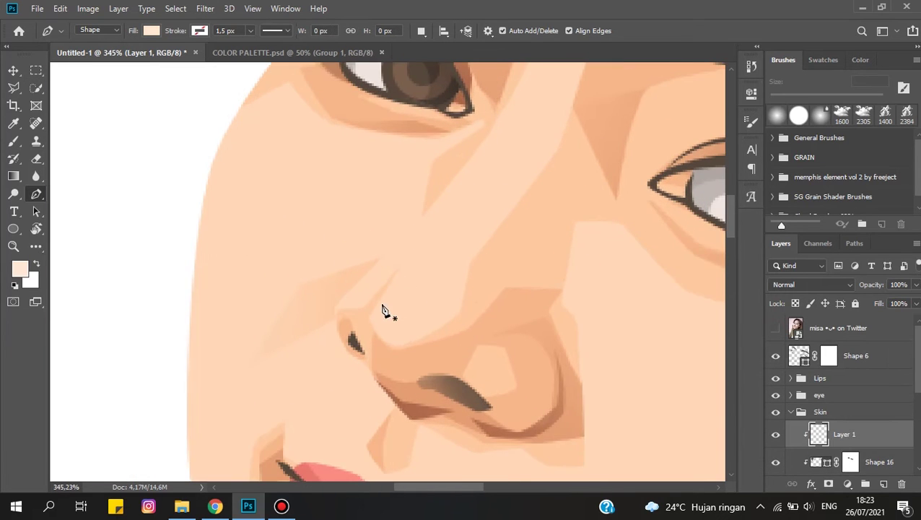
scroll(383, 309, "up", 2)
- Pen a pale peach highlight down the nose bridge
left_click(513, 148)
left_click_drag(409, 299, 404, 308)
left_click(386, 354)
left_click(440, 325)
left_click(513, 148)
scroll(517, 162, "down", 2)
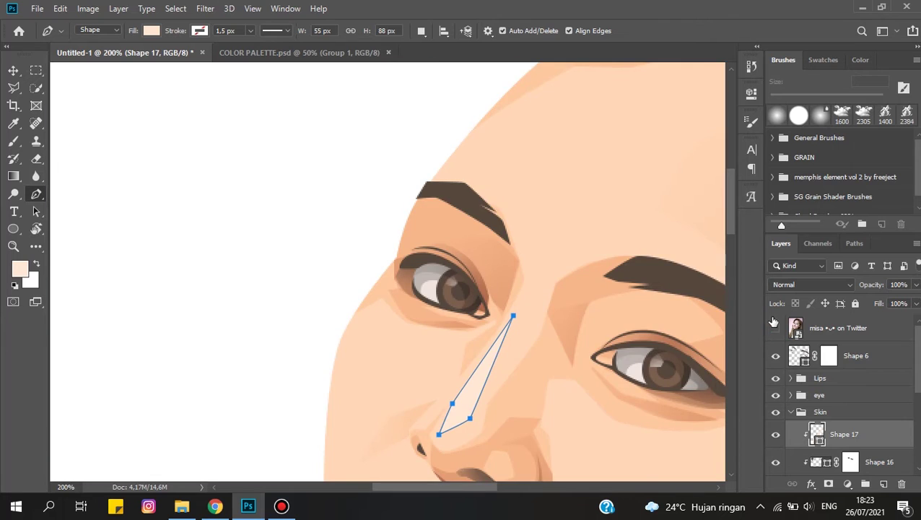
- Hide the reference photo and begin a highlight shape beside the eyebrow
left_click(776, 331)
scroll(386, 287, "up", 3)
scroll(481, 243, "up", 1)
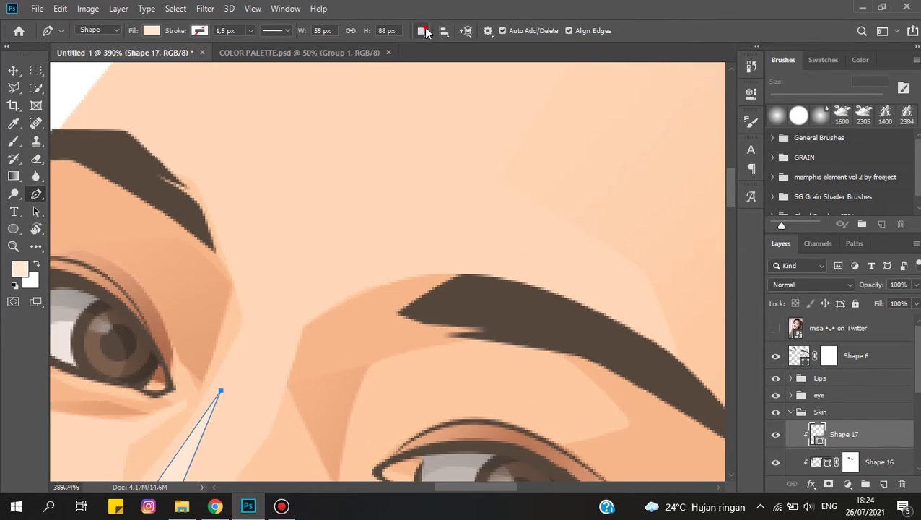
scroll(545, 363, "up", 3)
left_click(449, 281)
left_click(340, 239)
left_click_drag(499, 228, 510, 231)
left_click(558, 295)
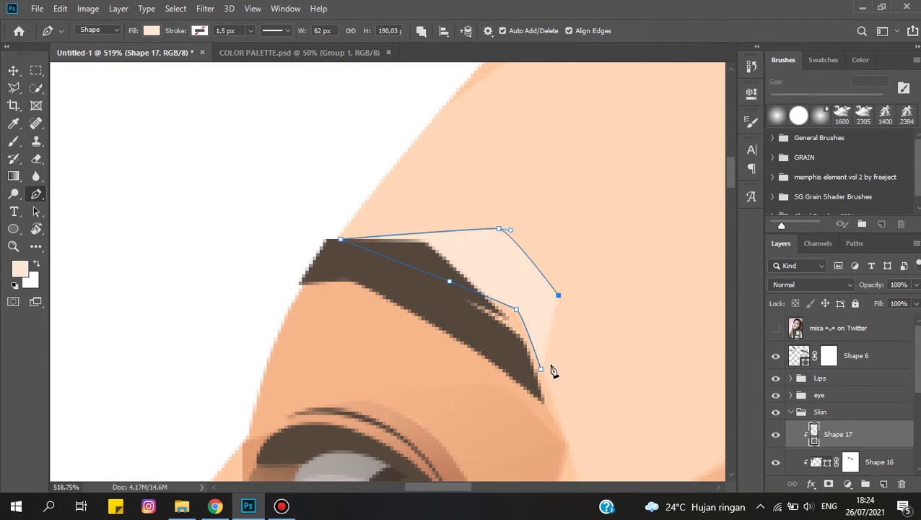
- Finish and close the brow highlight shape
scroll(561, 299, "down", 2)
scroll(505, 275, "down", 2)
scroll(519, 260, "up", 2)
scroll(530, 244, "up", 2)
left_click(551, 127)
left_click(529, 240)
- Reselect the Shape 17 layer and pen a highlight on the neck
left_click(838, 328)
scroll(505, 253, "down", 4)
scroll(510, 250, "up", 2)
scroll(511, 250, "down", 3)
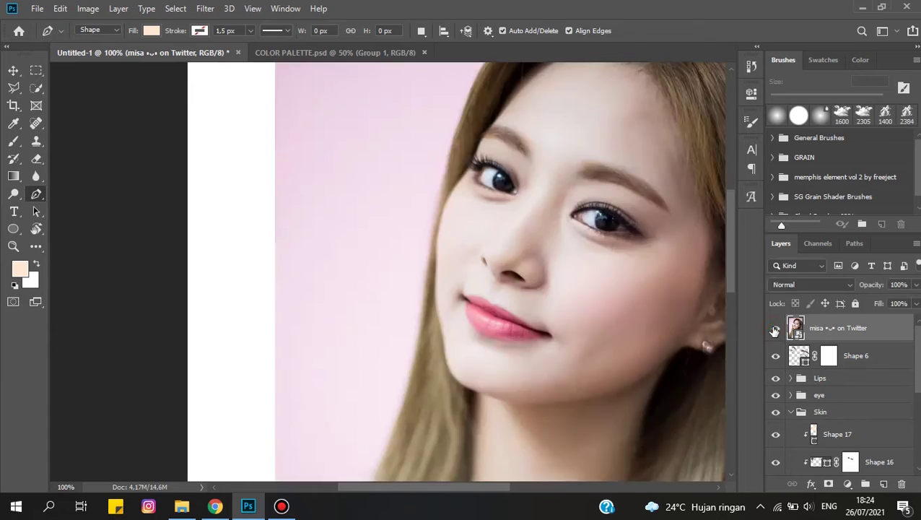
scroll(505, 246, "up", 3)
left_click(838, 434)
scroll(491, 315, "down", 2)
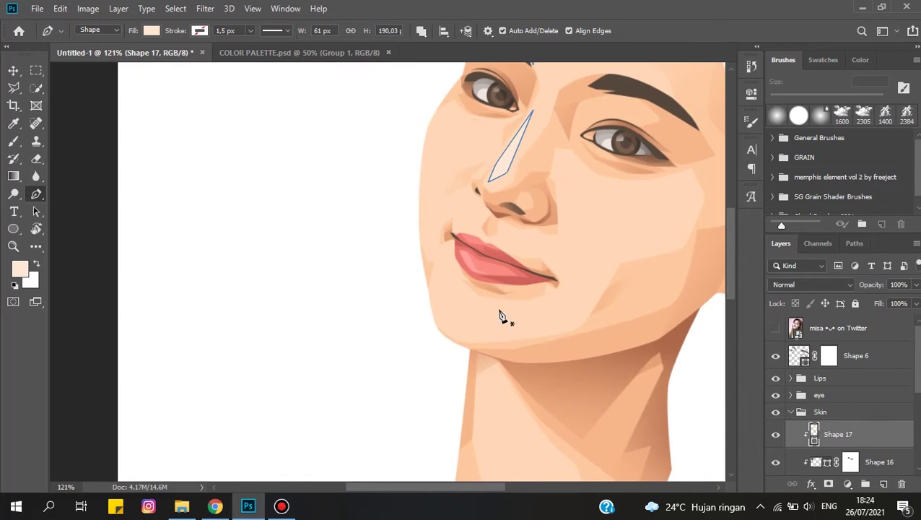
scroll(488, 228, "down", 5)
scroll(498, 361, "down", 2)
scroll(500, 385, "up", 4)
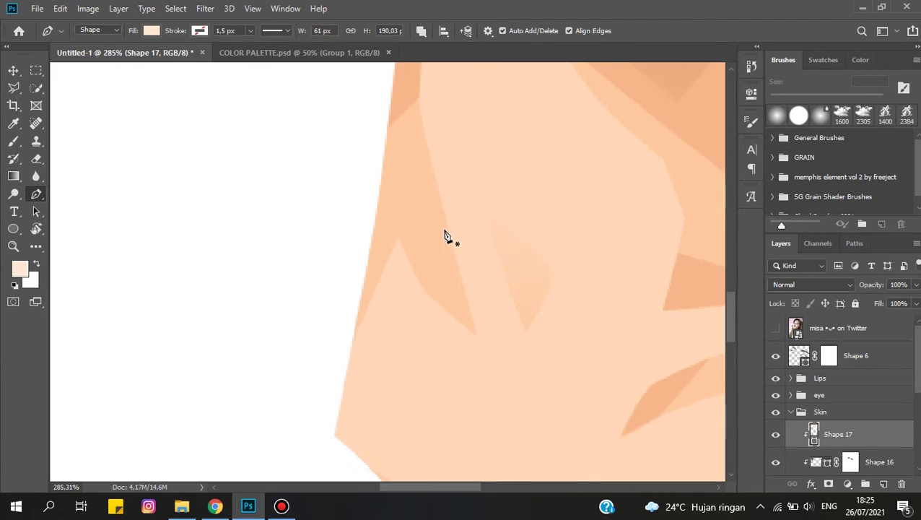
scroll(503, 277, "down", 3)
left_click(531, 355)
left_click(516, 422)
- Add a layer mask to Shape 17 and brush black to soften the highlights
left_click(461, 233)
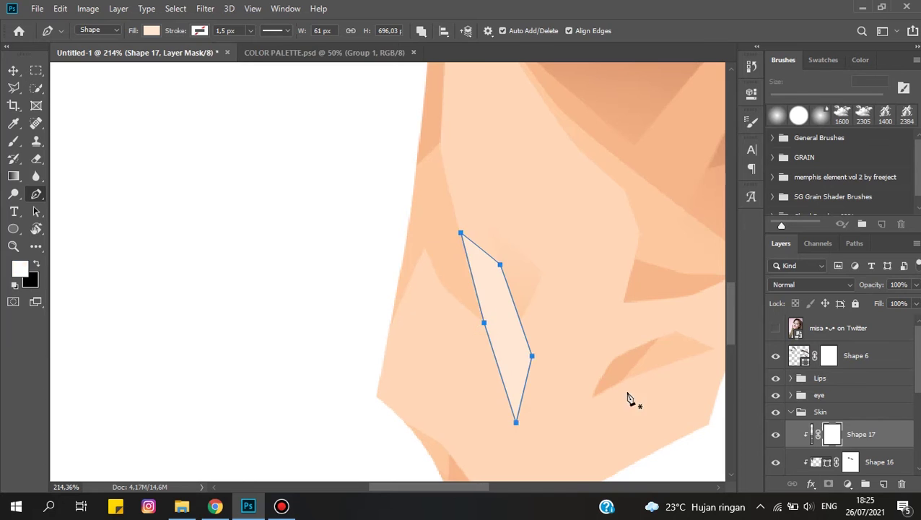
key("b")
scroll(540, 320, "down", 4)
scroll(540, 320, "down", 3)
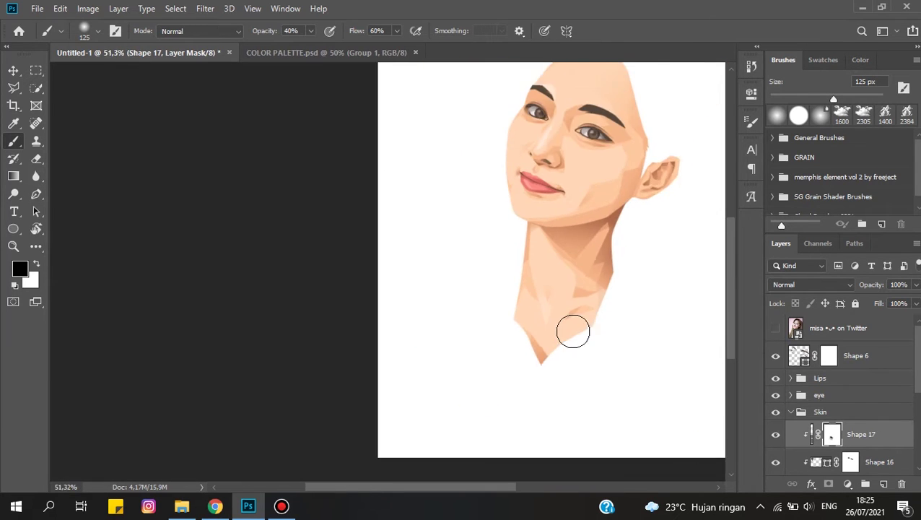
scroll(587, 267, "up", 2)
scroll(584, 269, "up", 3)
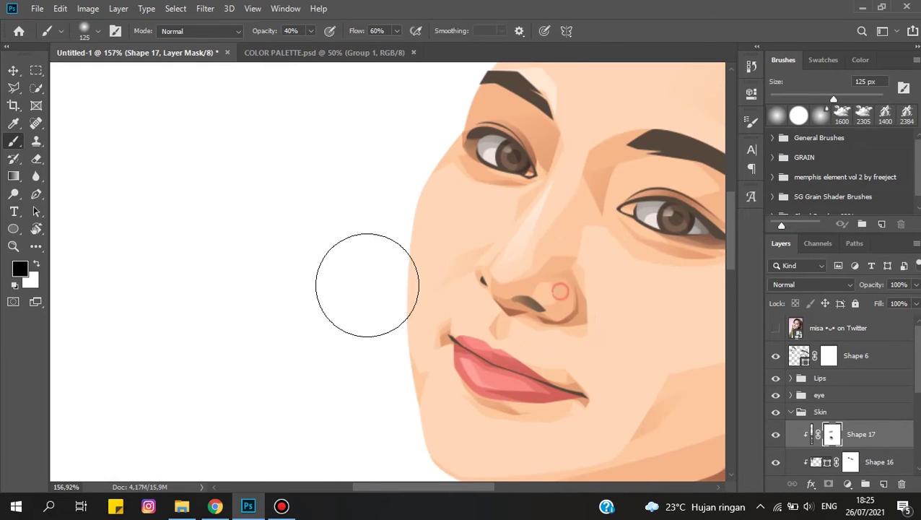
scroll(555, 288, "up", 1)
scroll(524, 164, "up", 2)
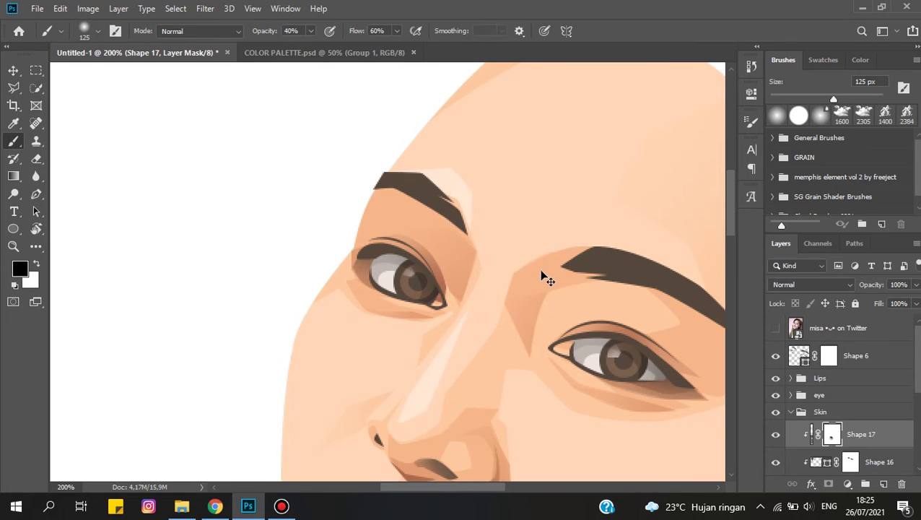
scroll(483, 237, "down", 5)
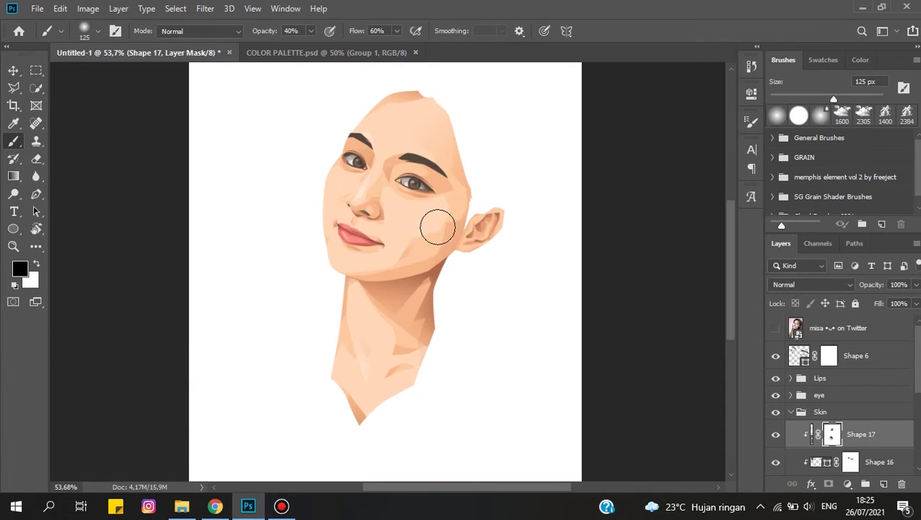
scroll(394, 214, "up", 2)
- Add a new clipped layer above Shape 16 in the Skin group and pick brown from the palette
key("p")
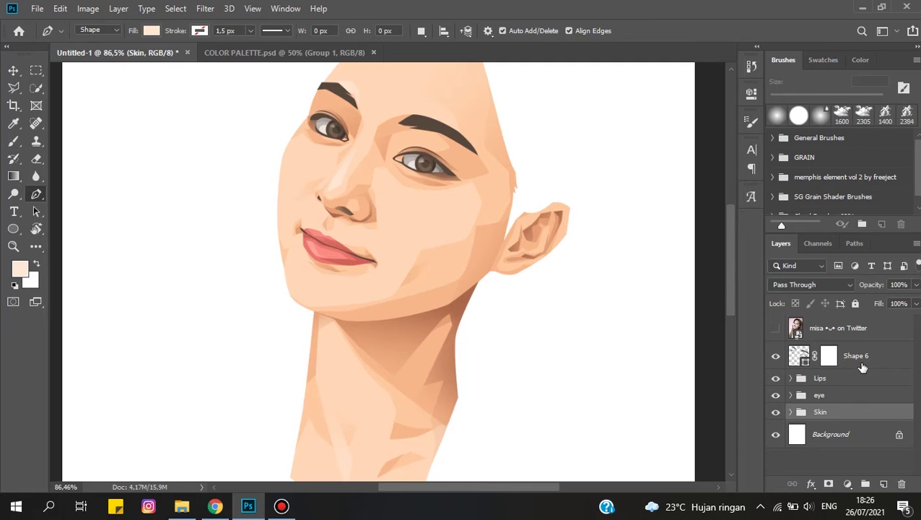
left_click(861, 366, "shift")
left_click(791, 411)
left_click(861, 434)
left_click(880, 461)
left_click(776, 328)
left_click(775, 328)
left_click(883, 484)
scroll(518, 240, "up", 1)
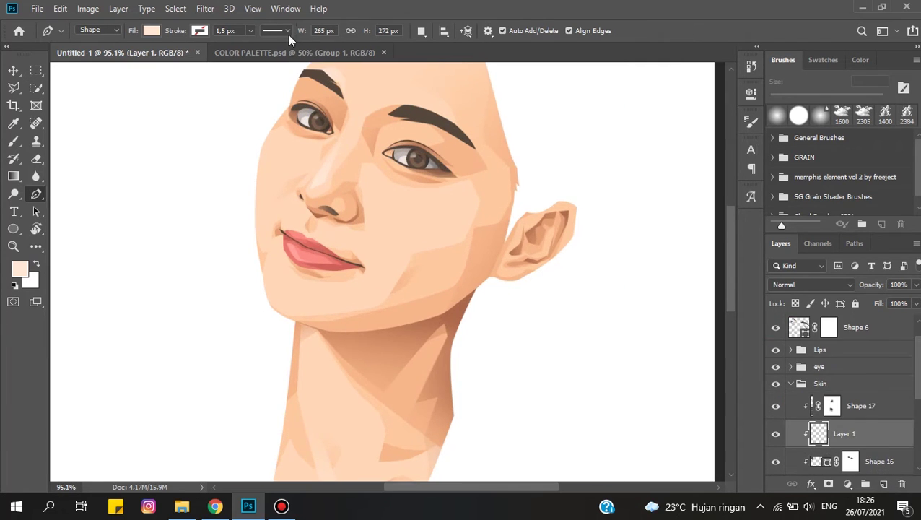
left_click(296, 52)
left_click(19, 268)
left_click(353, 222)
- Pen the brown Shape 18 shading patch over the inner ear
key("Return")
key("ctrl+Tab")
scroll(503, 247, "up", 8)
scroll(498, 247, "up", 6)
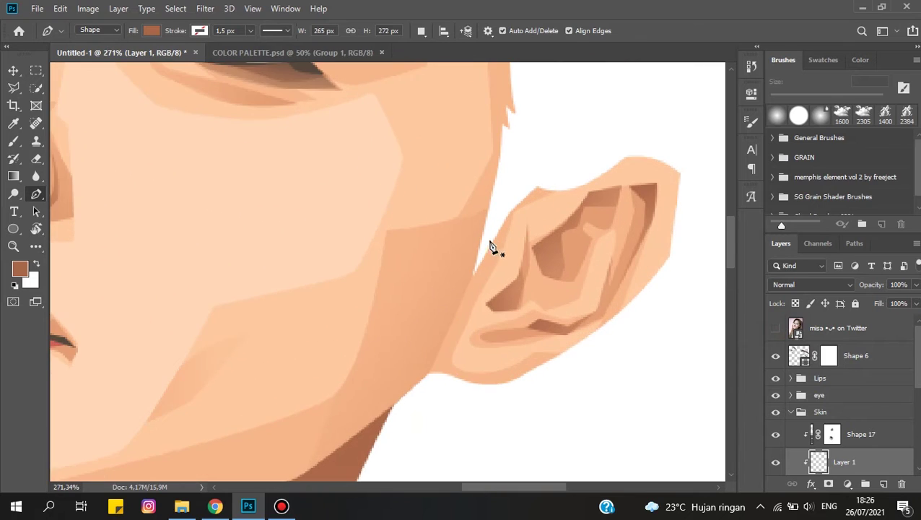
left_click(484, 248)
left_click(537, 237)
left_click(537, 275)
left_click(568, 272)
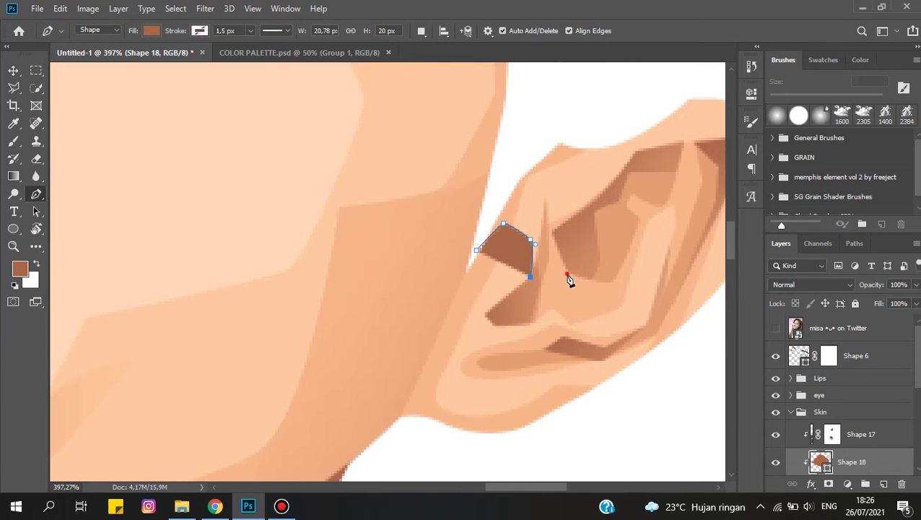
scroll(556, 260, "right", 5)
left_click(477, 279)
left_click(493, 253)
left_click(481, 323)
left_click(552, 249)
left_click(624, 105)
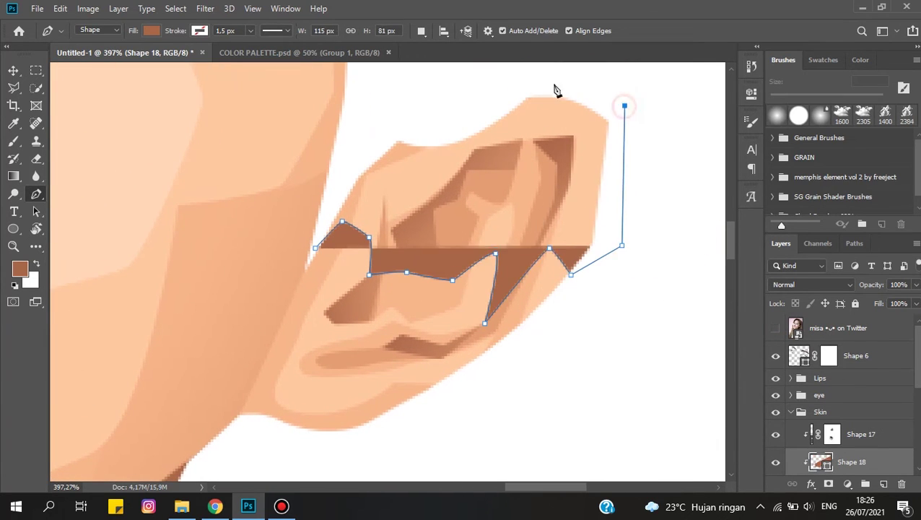
left_click(537, 73)
left_click(315, 248)
- Mask Shape 18 and brush black to softly fade the ear shading edges
key("ctrl+minus")
key("ctrl+minus")
left_click(828, 484)
key("b")
left_click_drag(442, 277, 359, 339)
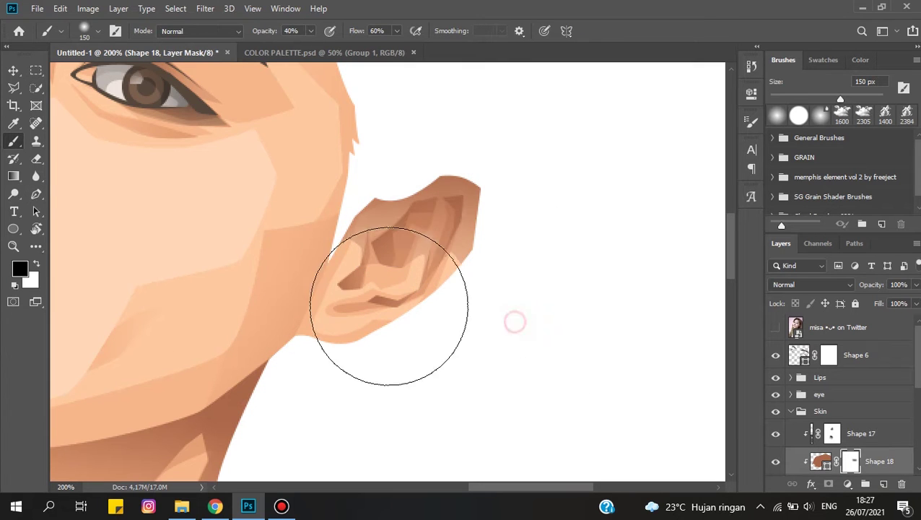
key("ctrl+0")
scroll(536, 231, "up", 3)
scroll(562, 221, "up", 2)
scroll(438, 240, "down", 5)
- Group the layers from Shape 6 through Skin into a Face group
left_click(791, 411)
left_click(853, 355, "shift")
key("ctrl+g")
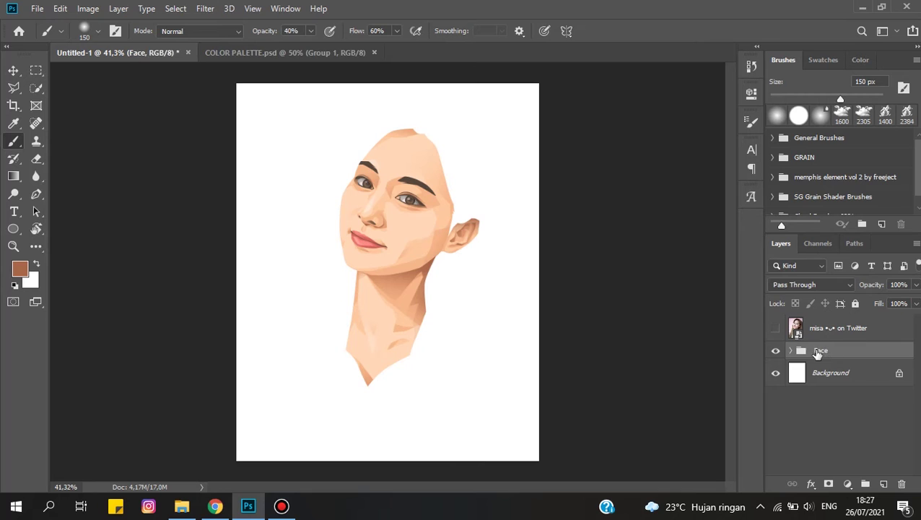
- On a new layer above Background, pen the dark hair outline down the left side and bottom edge
left_click(830, 374)
left_click(883, 484)
key("ctrl+Tab")
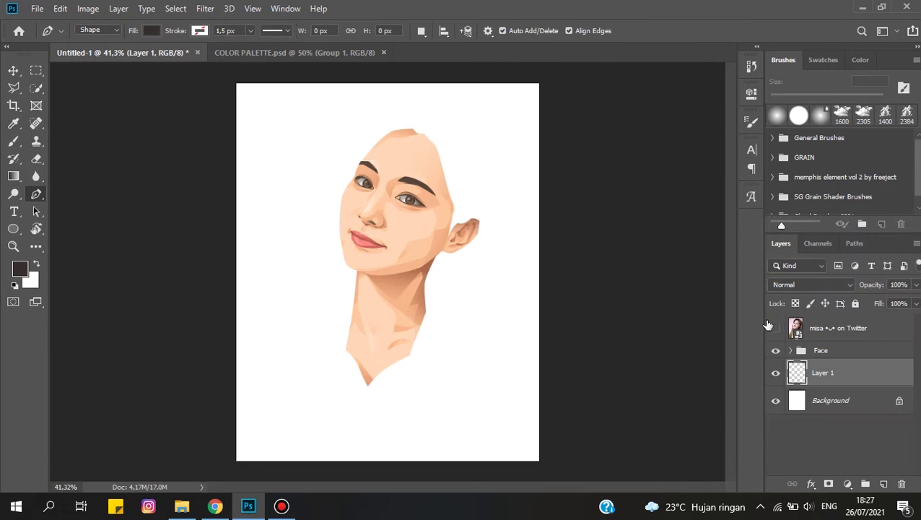
scroll(514, 231, "down", 2)
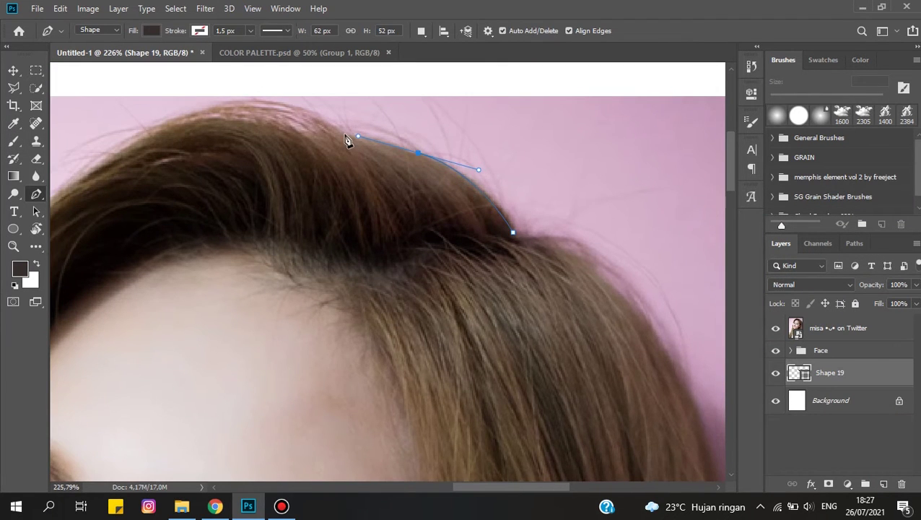
left_click(345, 135)
scroll(291, 128, "down", 1)
left_click_drag(282, 291, 261, 316)
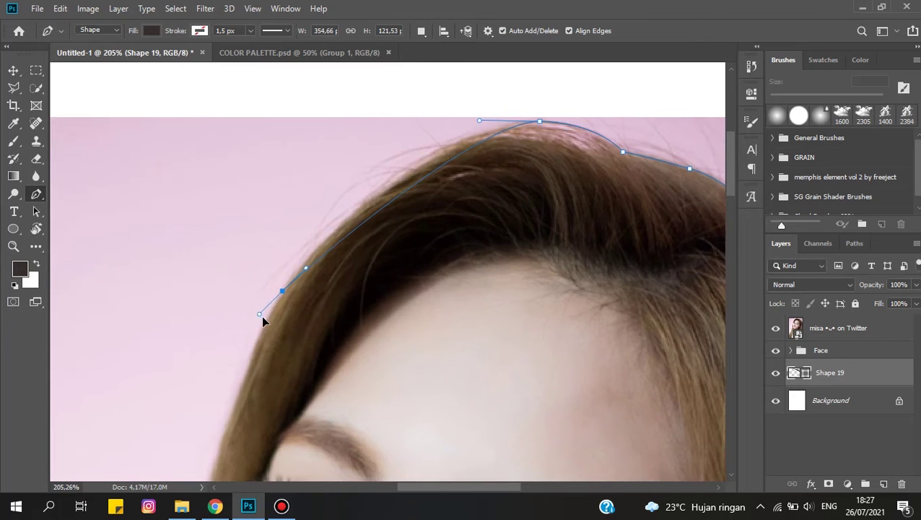
scroll(450, 169, "down", 1)
left_click_drag(412, 324, 405, 371)
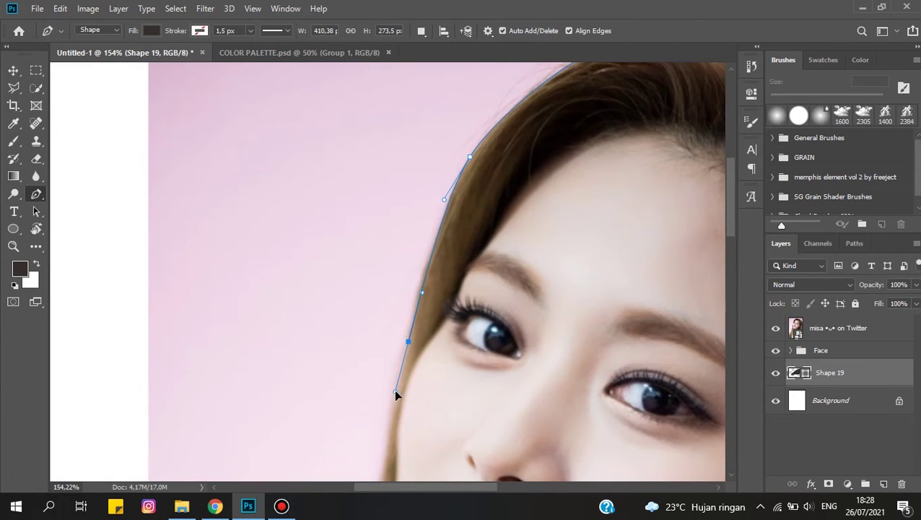
scroll(395, 393, "down", 5)
scroll(494, 336, "left", 3)
scroll(457, 442, "down", 5)
scroll(539, 192, "left", 2)
scroll(432, 383, "down", 1)
left_click(448, 350)
scroll(519, 218, "down", 3)
scroll(457, 278, "up", 1)
left_click(450, 360)
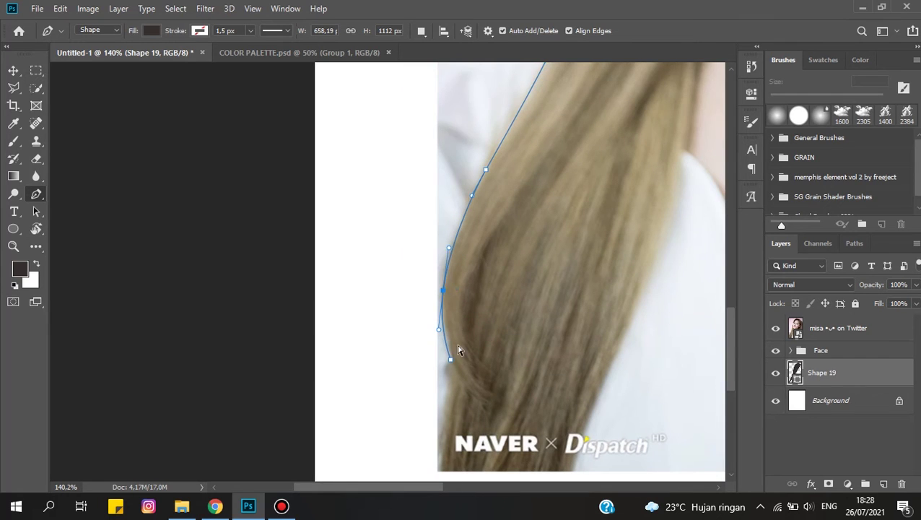
scroll(520, 412, "up", 1)
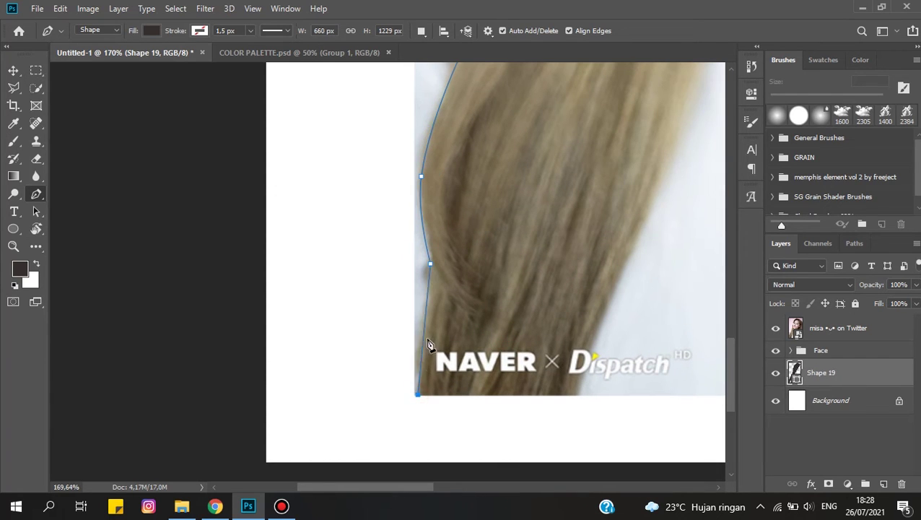
scroll(578, 405, "down", 2)
left_click(532, 405)
scroll(549, 346, "down", 1)
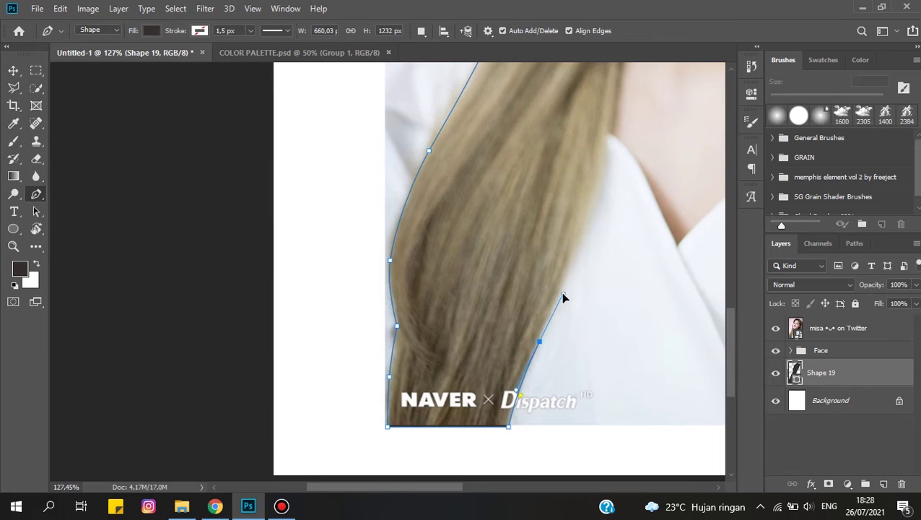
left_click(564, 290)
scroll(583, 275, "down", 2)
scroll(593, 220, "up", 4)
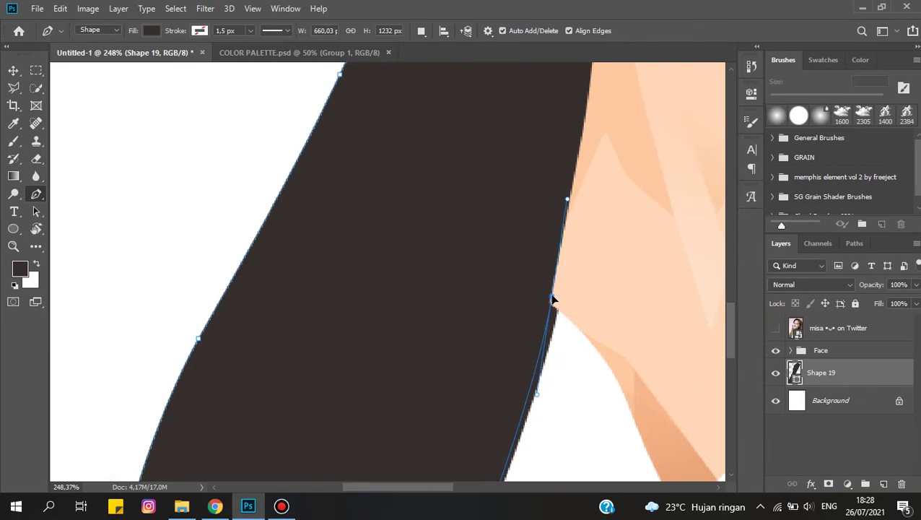
- Continue the Shape 19 hair outline along the neckline and up the right edge, checking the reference photo
left_click(775, 328)
scroll(459, 271, "down", 4)
left_click(565, 274)
left_click(774, 327)
scroll(557, 277, "up", 4)
scroll(565, 289, "up", 4)
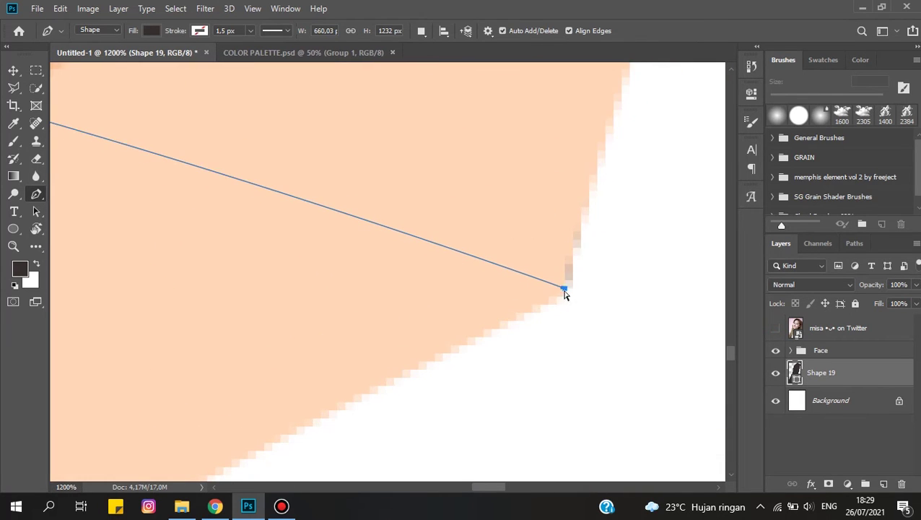
scroll(558, 293, "down", 8)
left_click(775, 328)
scroll(536, 253, "down", 2)
left_click_drag(518, 351, 518, 363)
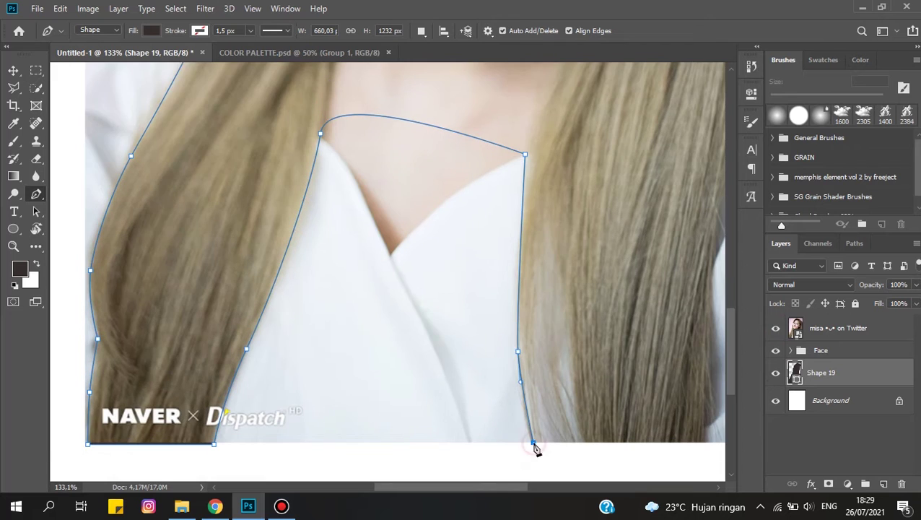
left_click(774, 328)
scroll(545, 440, "up", 3)
scroll(514, 288, "up", 3)
scroll(490, 301, "down", 8)
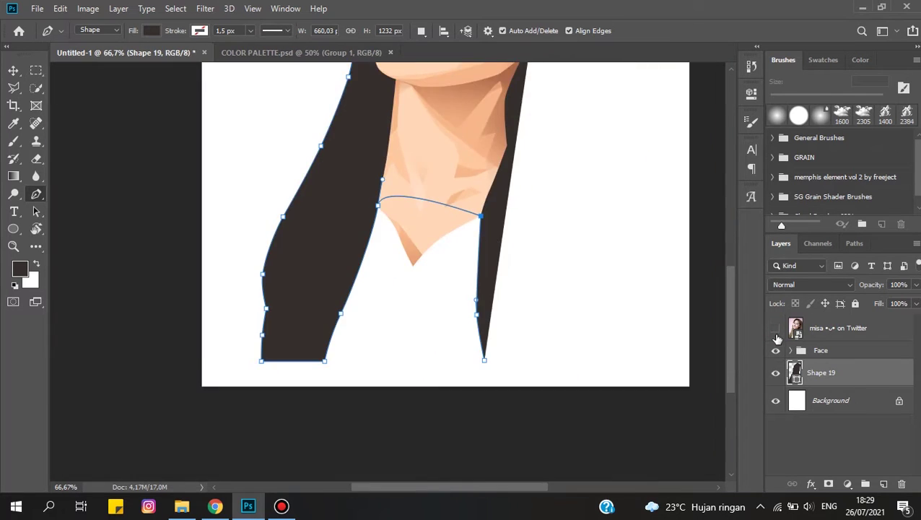
left_click(775, 328)
scroll(454, 372, "up", 4)
scroll(530, 376, "down", 4)
scroll(473, 206, "up", 1)
scroll(479, 238, "down", 1)
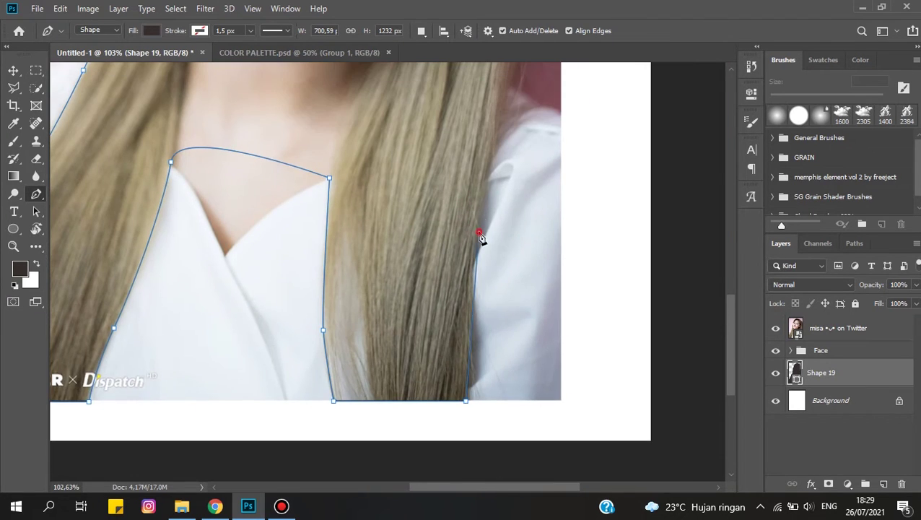
left_click_drag(480, 231, 483, 202)
scroll(499, 298, "up", 3)
scroll(524, 219, "down", 1)
scroll(531, 303, "up", 3)
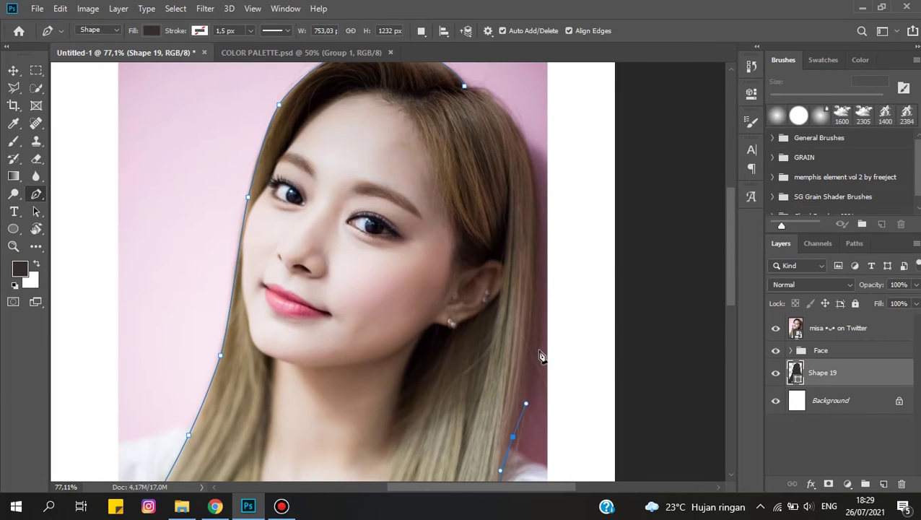
scroll(540, 355, "down", 2)
scroll(549, 366, "up", 2)
left_click(534, 339)
scroll(548, 325, "up", 1)
left_click(558, 319)
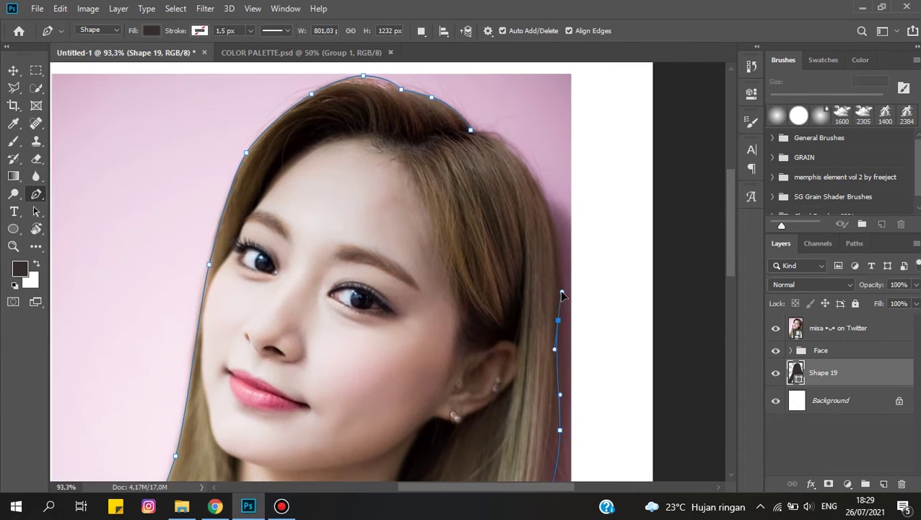
scroll(536, 189, "up", 2)
scroll(509, 135, "up", 2)
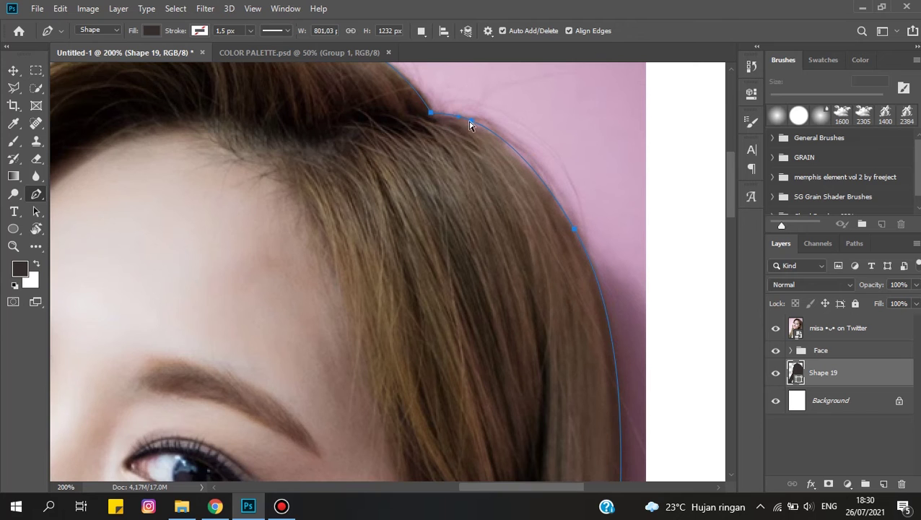
scroll(531, 154, "down", 5)
scroll(531, 155, "down", 1)
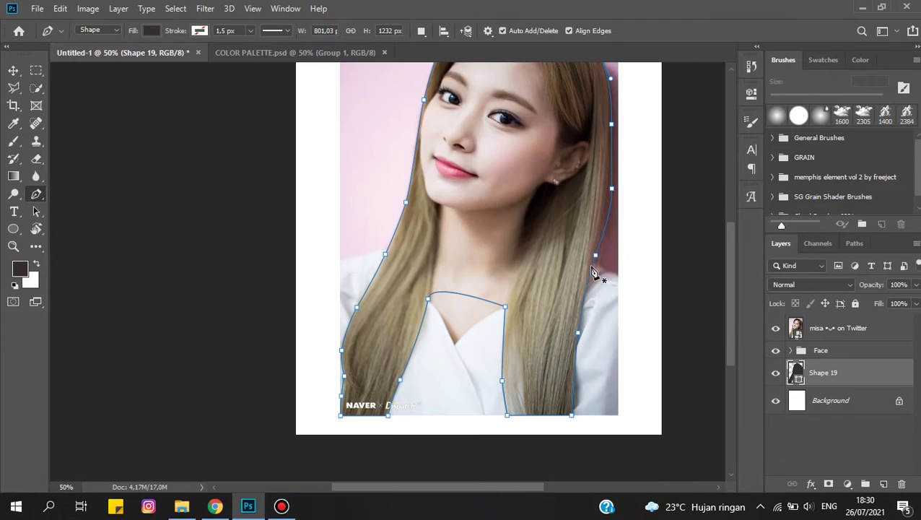
left_click(776, 328)
scroll(518, 314, "up", 2)
scroll(643, 333, "down", 2)
scroll(391, 128, "up", 1)
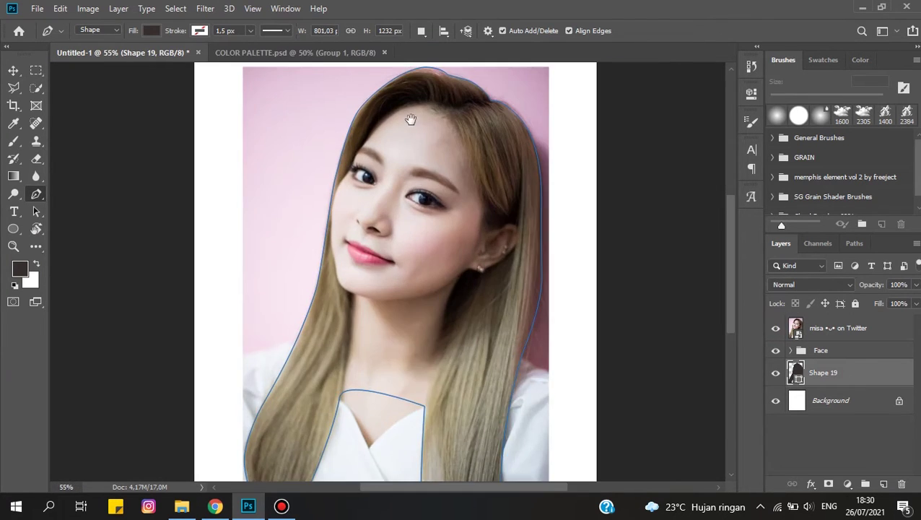
scroll(391, 128, "up", 3)
scroll(283, 142, "up", 2)
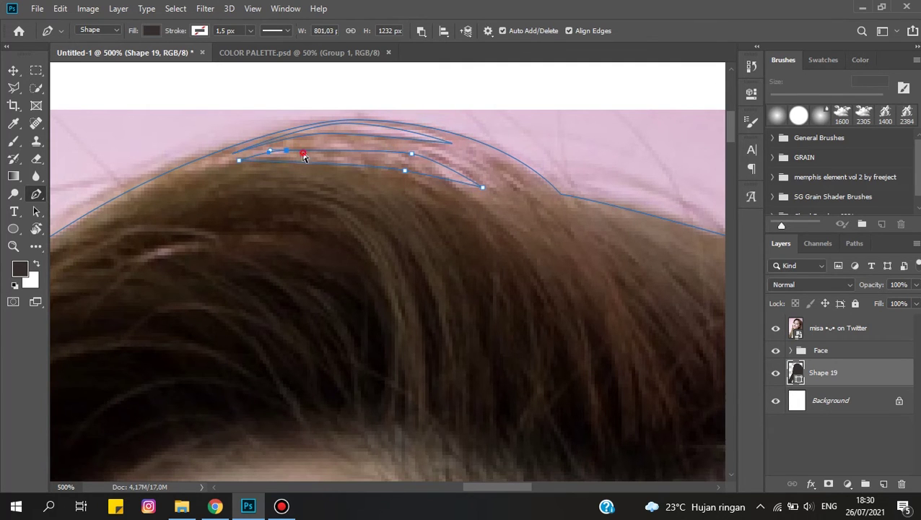
scroll(442, 246, "down", 5)
scroll(524, 212, "down", 1)
scroll(456, 333, "up", 3)
scroll(412, 424, "up", 1)
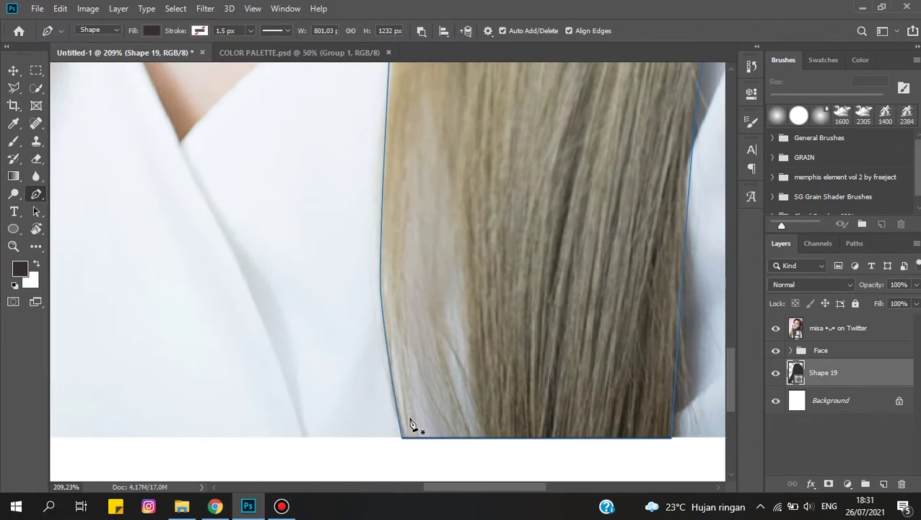
scroll(411, 424, "down", 2)
scroll(408, 441, "up", 3)
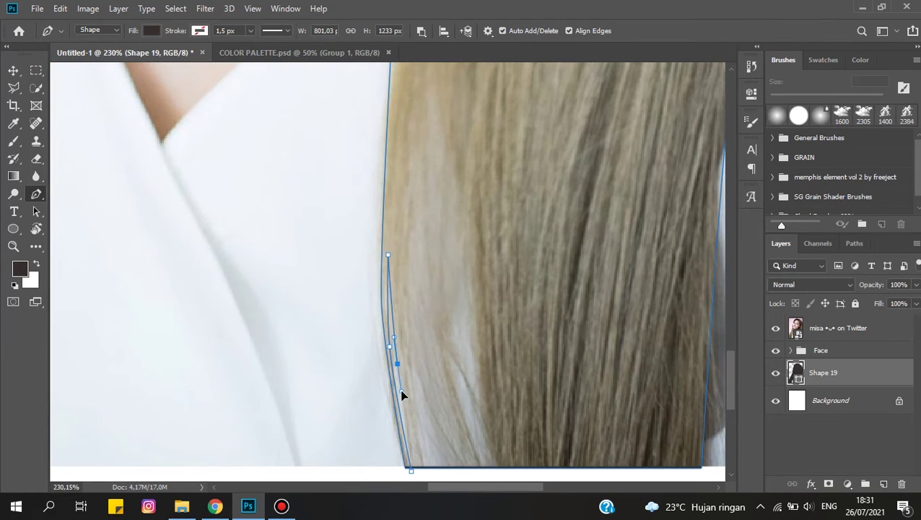
scroll(402, 394, "down", 2)
- Cut a thin curved strand gap into the hair's lower right
left_click(405, 422)
scroll(388, 279, "down", 2)
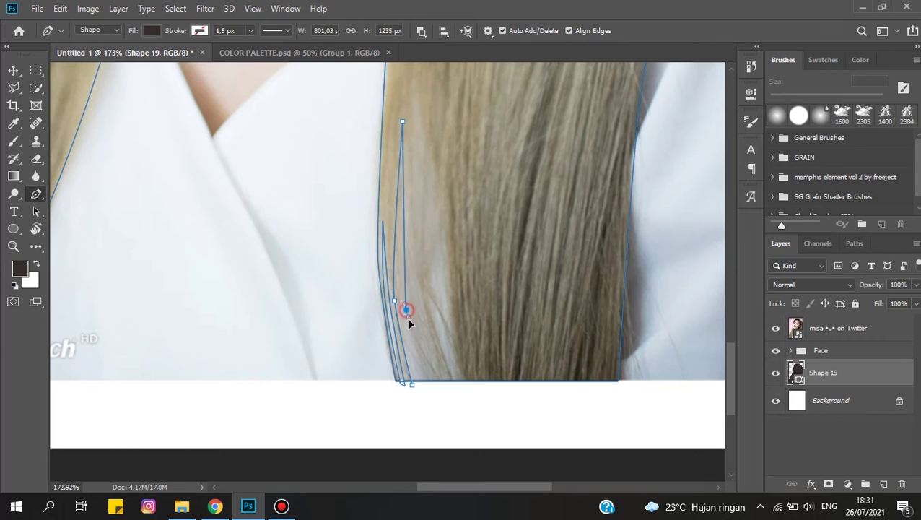
left_click_drag(408, 322, 415, 359)
scroll(428, 382, "up", 2)
scroll(416, 390, "down", 2)
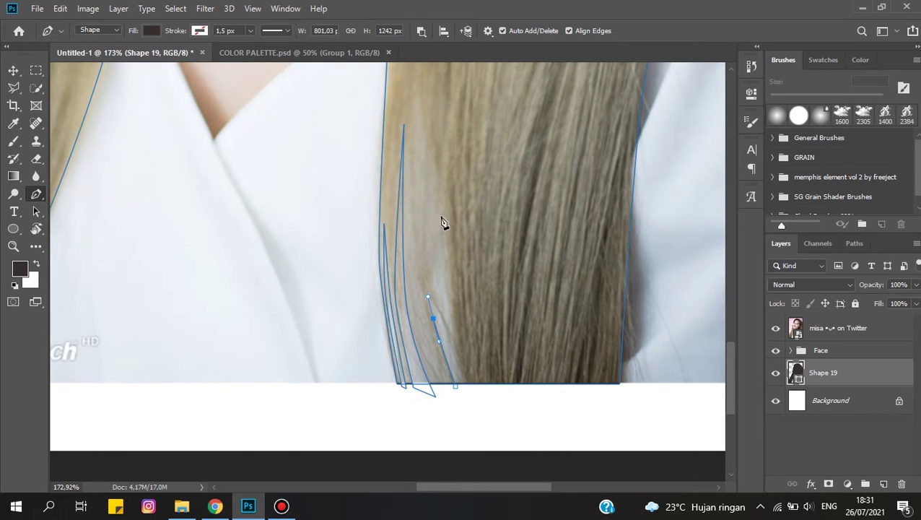
scroll(469, 399, "down", 2)
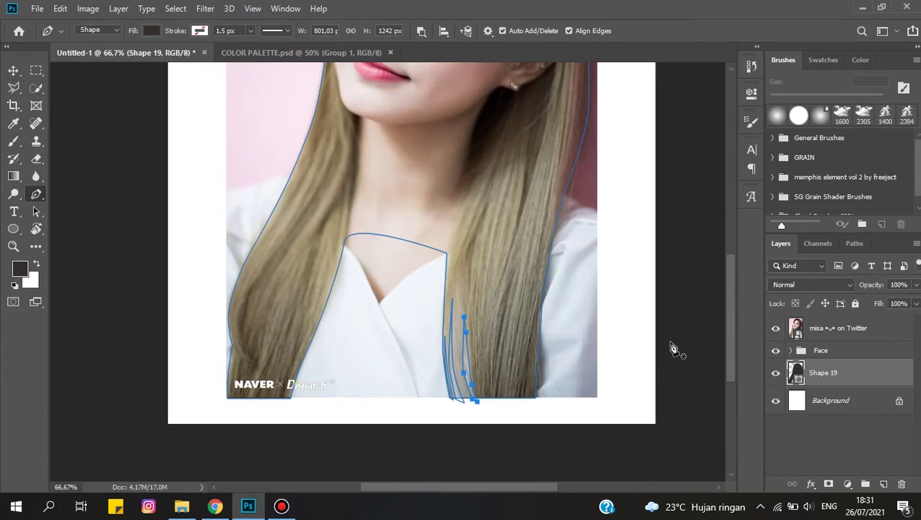
scroll(426, 354, "down", 2)
scroll(422, 357, "up", 2)
scroll(406, 403, "up", 2)
scroll(559, 335, "up", 1)
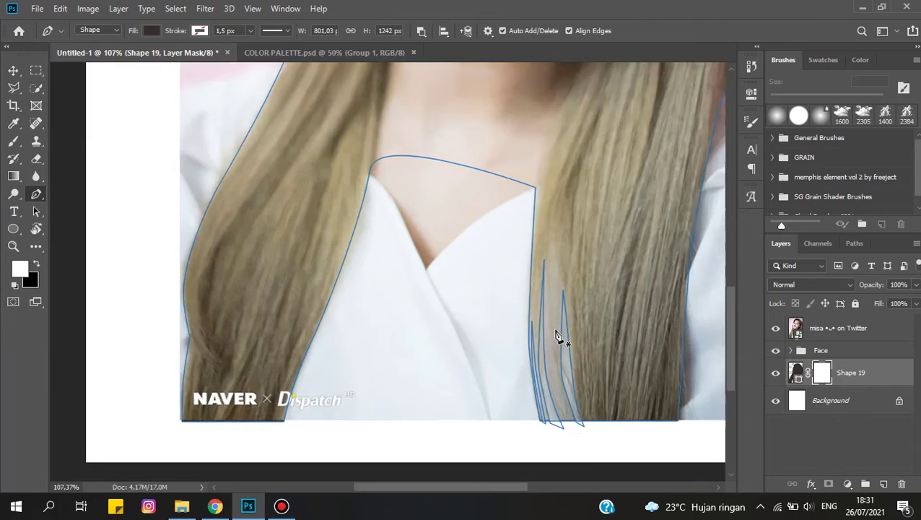
scroll(556, 390, "up", 2)
scroll(557, 396, "down", 1)
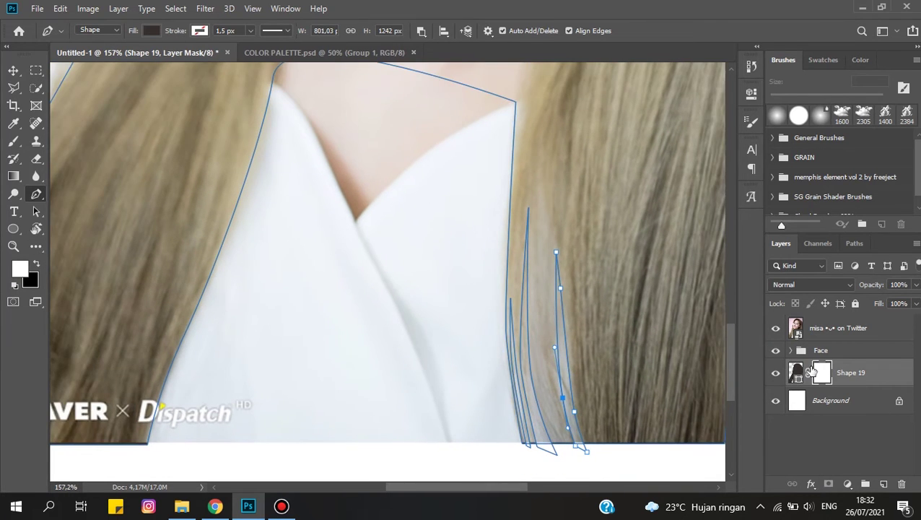
- Brush black at 40% opacity on Shape 19's mask to fade the strand gaps
key("b")
key("x")
left_click(775, 328)
scroll(482, 309, "down", 3)
scroll(538, 292, "down", 1)
scroll(512, 333, "up", 1)
scroll(466, 280, "up", 1)
scroll(466, 279, "down", 1)
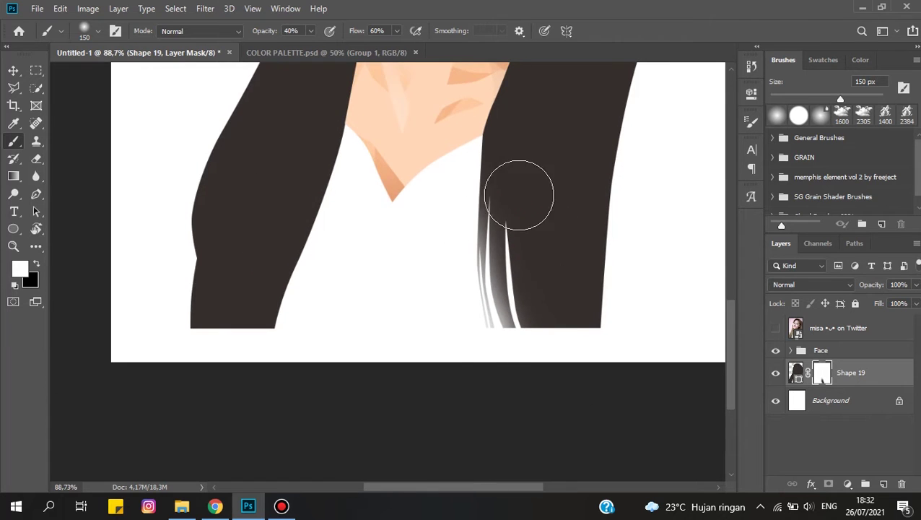
scroll(543, 236, "down", 3)
key("ctrl+0")
- Add a new clipped layer and place the first Shape 20 point at the hair's crown
left_click(775, 328)
left_click(838, 328)
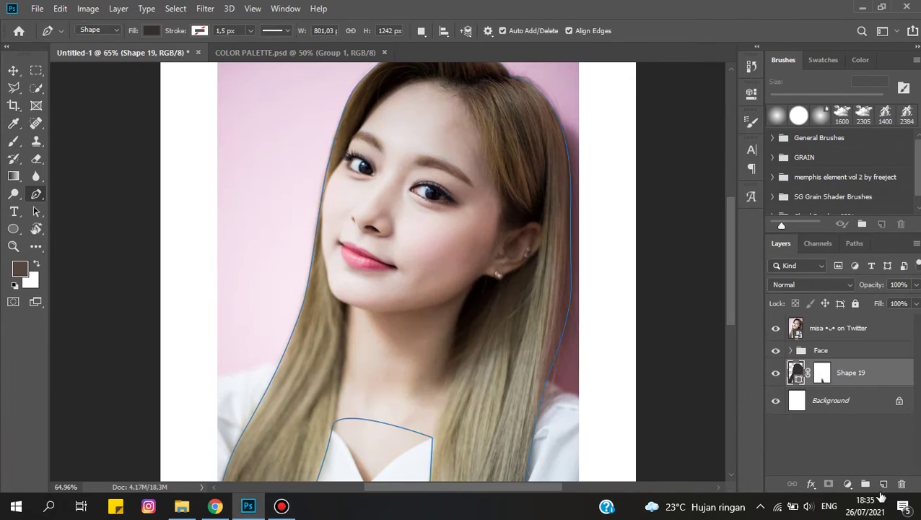
left_click(883, 483)
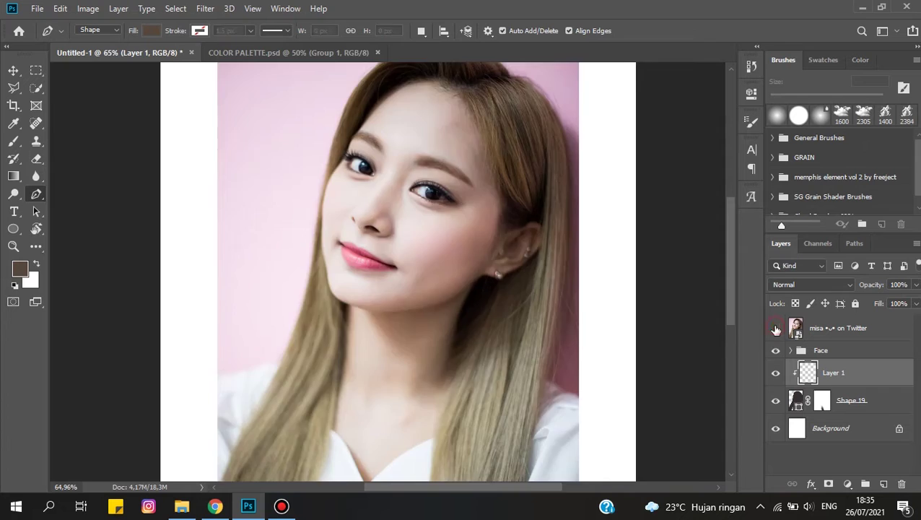
scroll(708, 303, "up", 2)
scroll(678, 232, "up", 2)
scroll(678, 232, "up", 2)
left_click(649, 210)
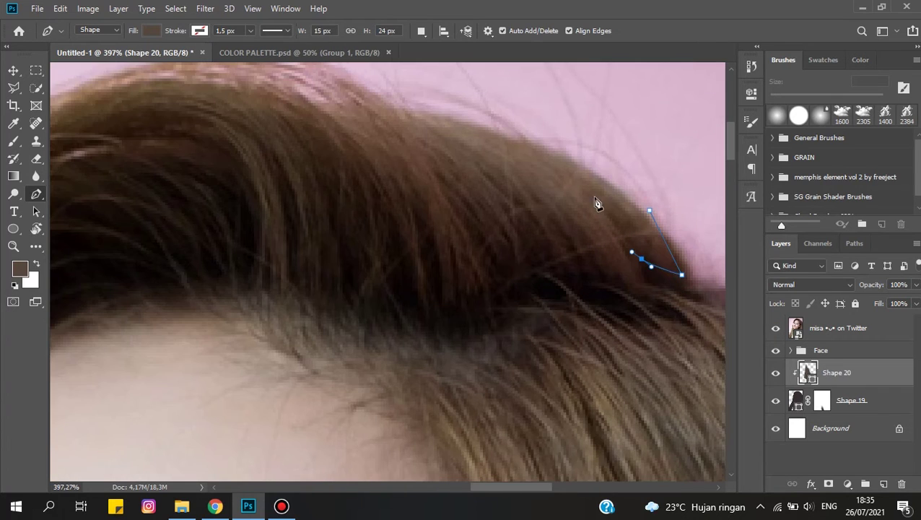
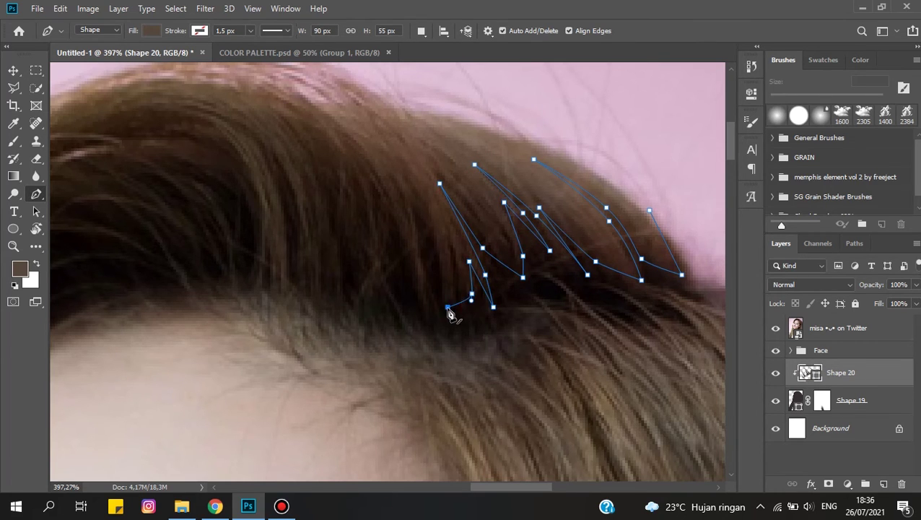
- Trace the first thin hair strand along the hairline with three anchor points
scroll(448, 312, "down", 1)
left_click(430, 233)
left_click(431, 303)
scroll(543, 338, "up", 1)
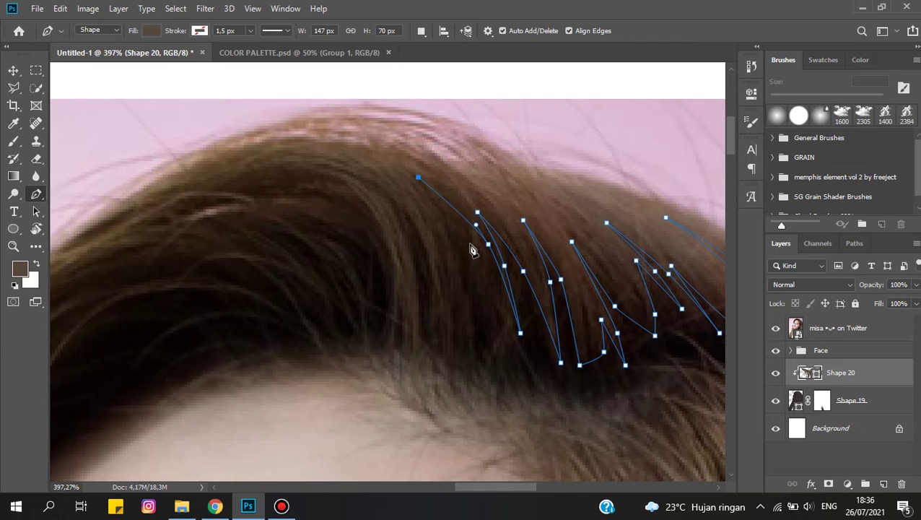
scroll(476, 242, "up", 1)
left_click(432, 208)
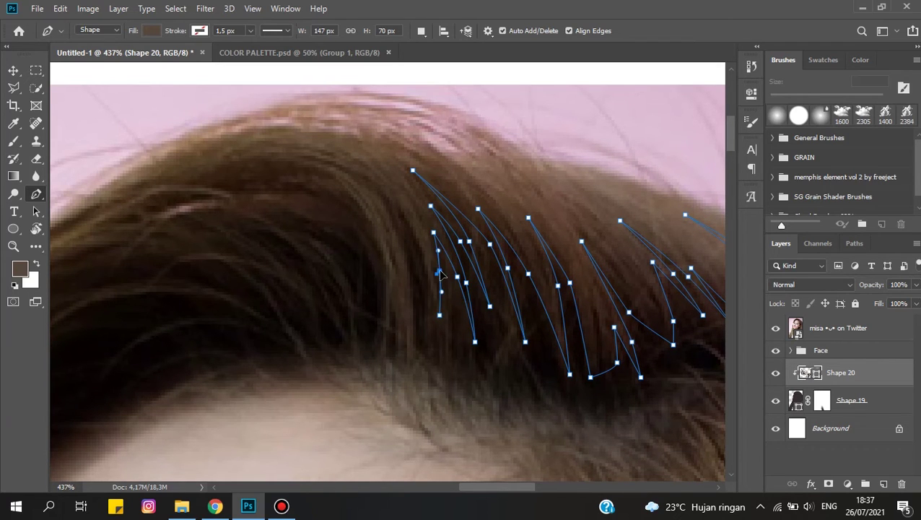
left_click_drag(415, 364, 563, 349)
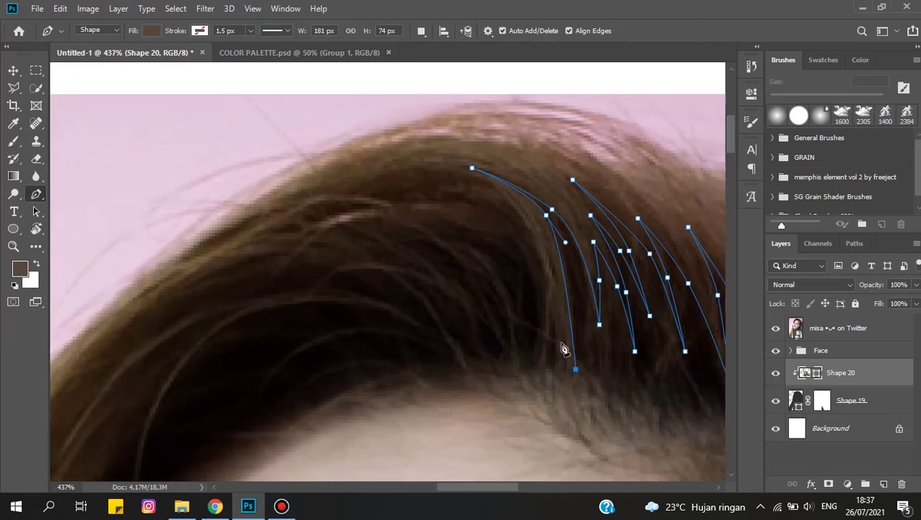
scroll(563, 350, "up", 1)
scroll(506, 184, "down", 1)
- Draw a new curved strand sweeping left along the hair
left_click(304, 168)
mouse_move(493, 174)
left_mouse_down()
mouse_move(504, 176)
mouse_move(443, 209)
left_mouse_up()
scroll(469, 165, "down", 1)
scroll(481, 183, "up", 1)
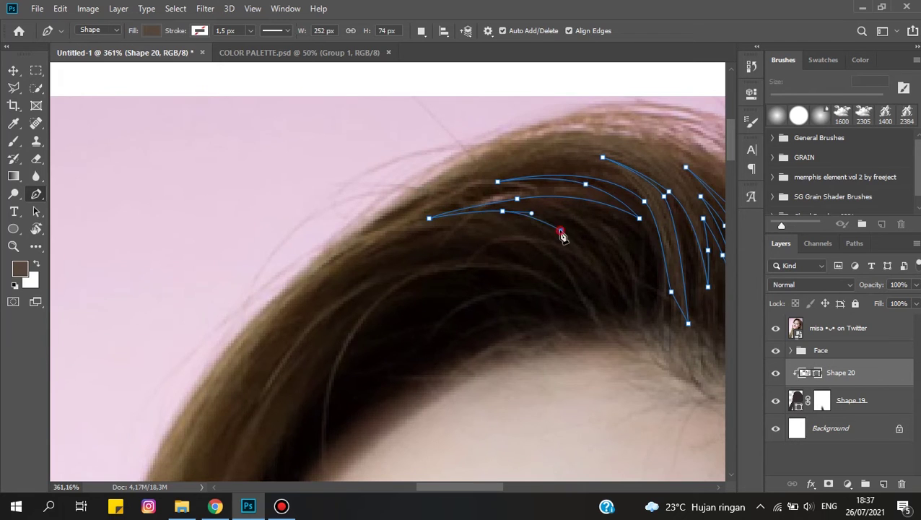
left_click(562, 232)
scroll(538, 218, "down", 1)
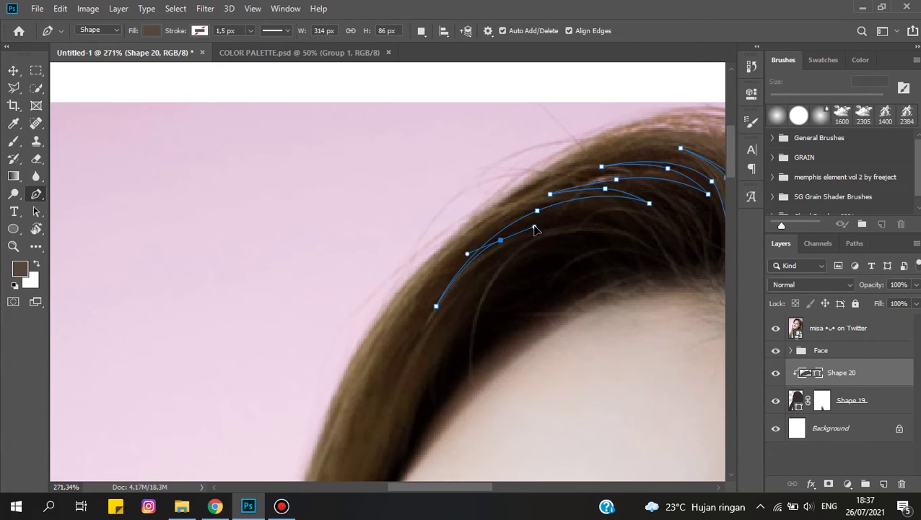
scroll(548, 235, "down", 2)
scroll(560, 240, "up", 1)
scroll(570, 233, "up", 1)
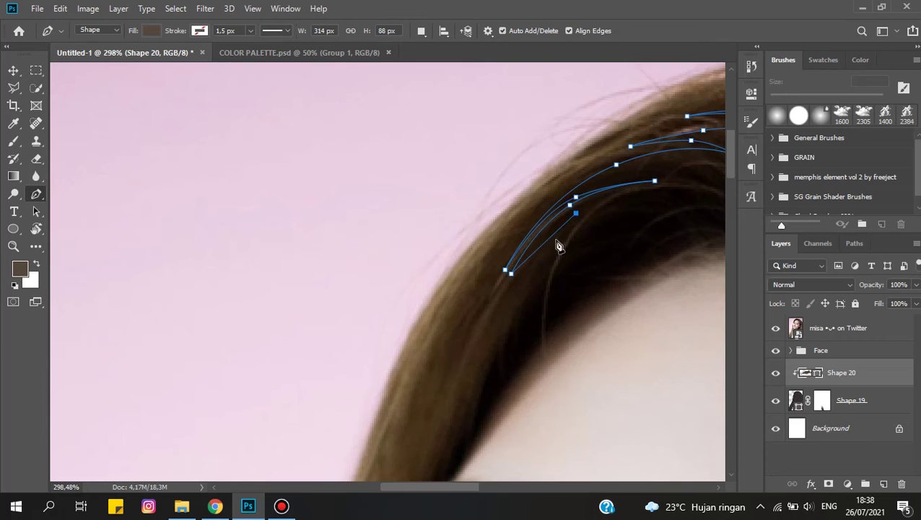
scroll(546, 245, "down", 1)
- Extend the outline down the hair's left edge beside the cheek and close it
left_click_drag(502, 341, 486, 390)
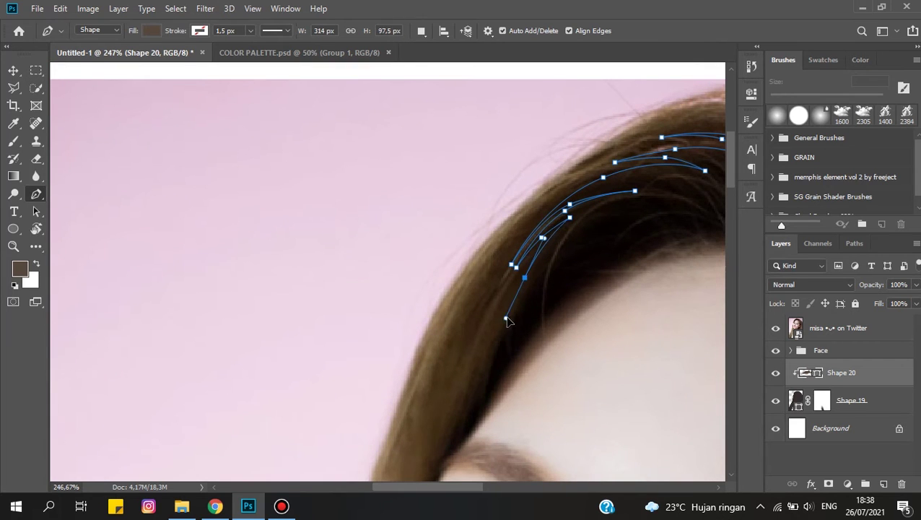
scroll(534, 361, "down", 1)
scroll(576, 384, "down", 2)
scroll(591, 267, "up", 1)
left_click(592, 175)
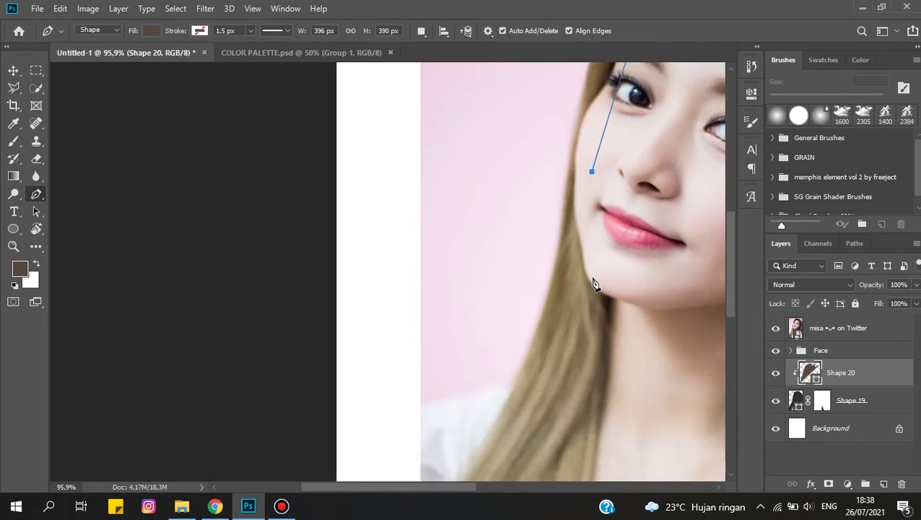
left_click(592, 287)
scroll(611, 374, "down", 3)
scroll(569, 467, "down", 2)
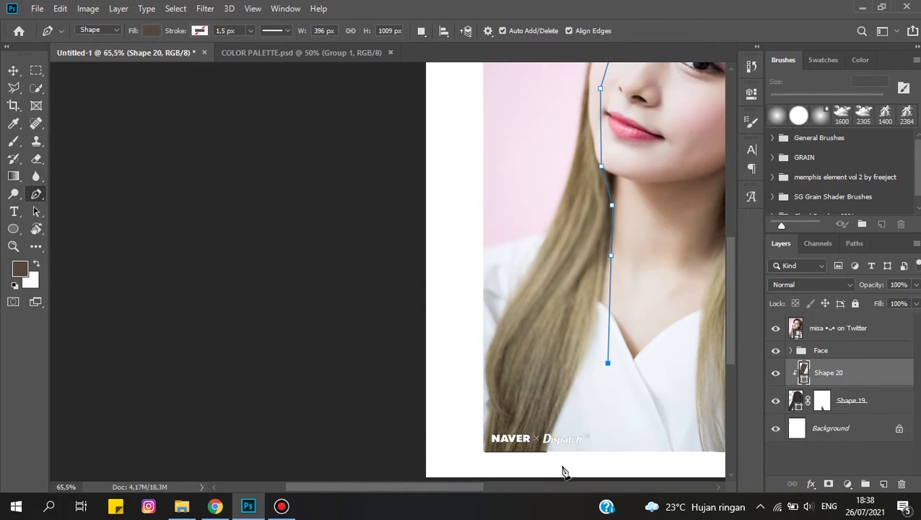
scroll(527, 298, "up", 1)
scroll(638, 196, "up", 2)
left_click(545, 195)
left_click(575, 185)
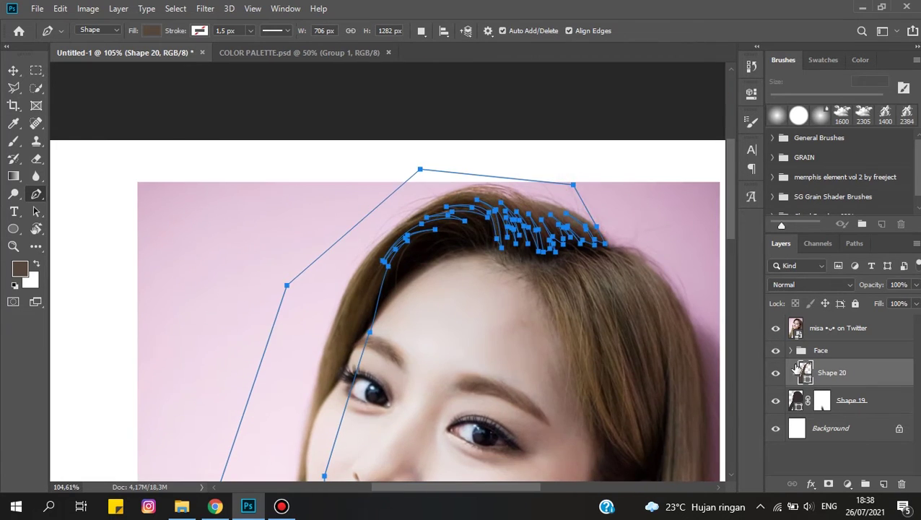
left_click(838, 328)
- Hide and re-show the reference photo to check the traced strands
left_click(775, 328)
scroll(534, 262, "up", 1)
scroll(383, 190, "up", 1)
left_click(776, 328)
scroll(553, 154, "down", 2)
scroll(649, 289, "down", 2)
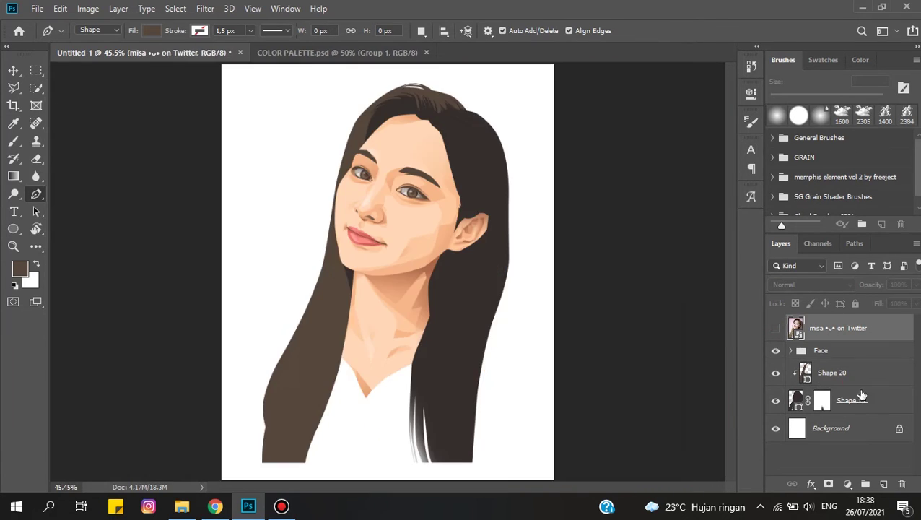
- On Shape 20, start a strand below the hairline curving down toward the ear
left_click(859, 373)
scroll(456, 119, "up", 4)
left_click(370, 221)
scroll(369, 220, "down", 2)
left_click(411, 263)
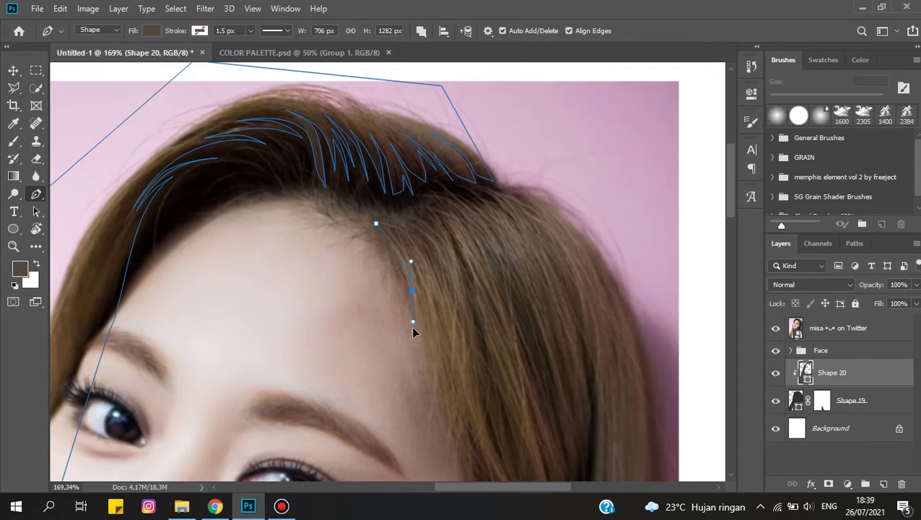
left_click(410, 325)
scroll(456, 389, "up", 2)
left_click(775, 328)
left_click(776, 328)
scroll(421, 216, "down", 2)
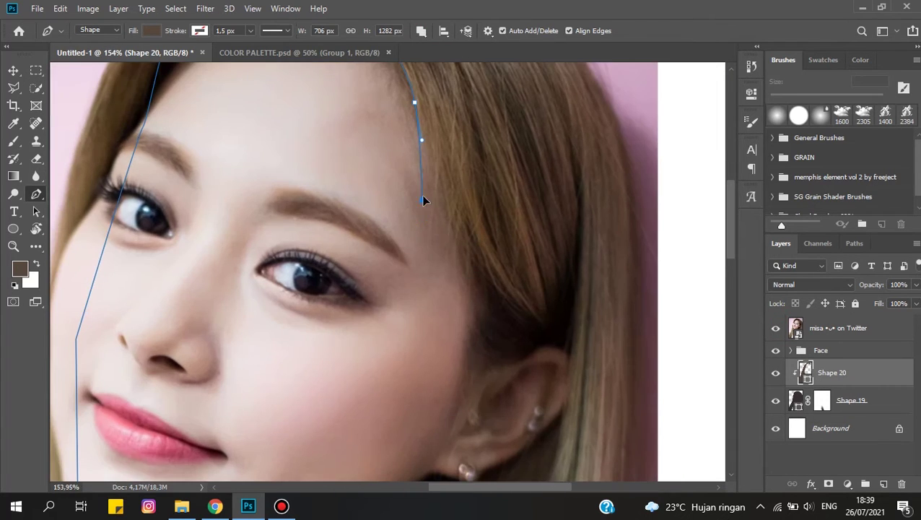
scroll(424, 199, "up", 1)
left_click_drag(473, 307, 482, 328)
- Place the strand's tip near the ear
scroll(520, 332, "up", 1)
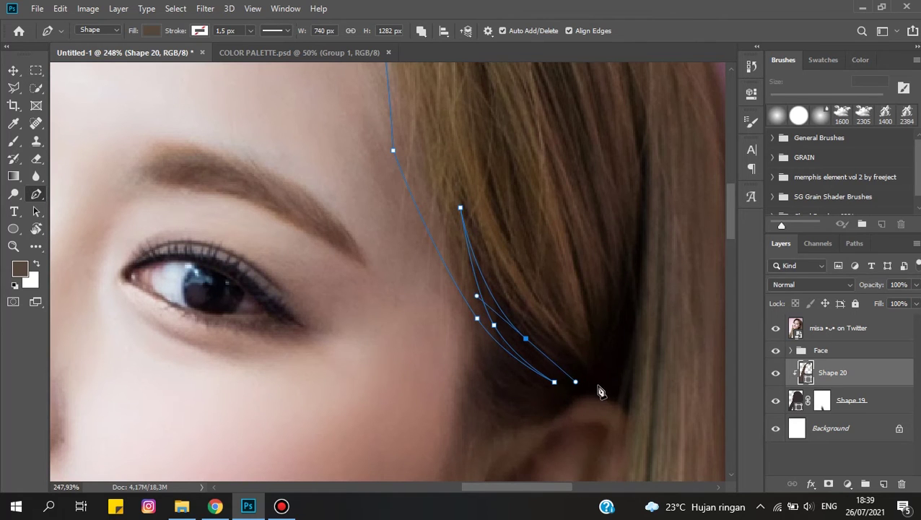
scroll(503, 300, "up", 1)
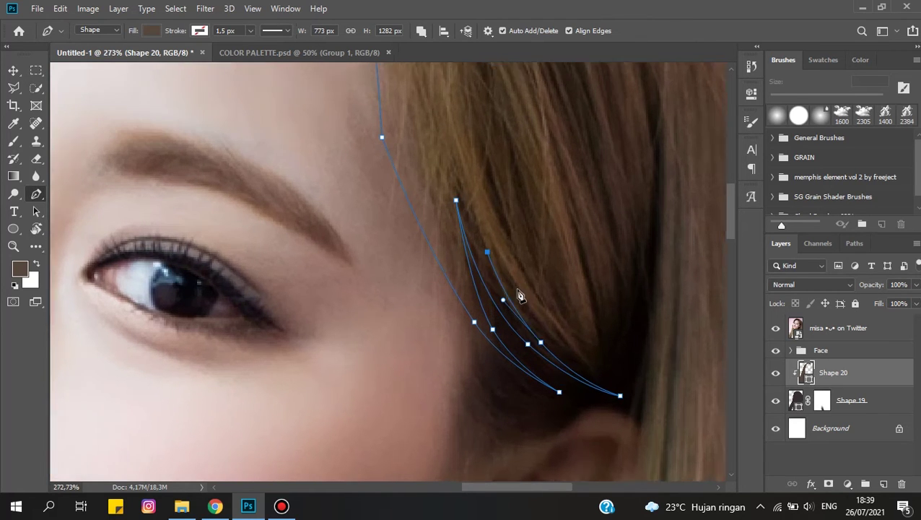
left_click(597, 378)
scroll(614, 365, "down", 2)
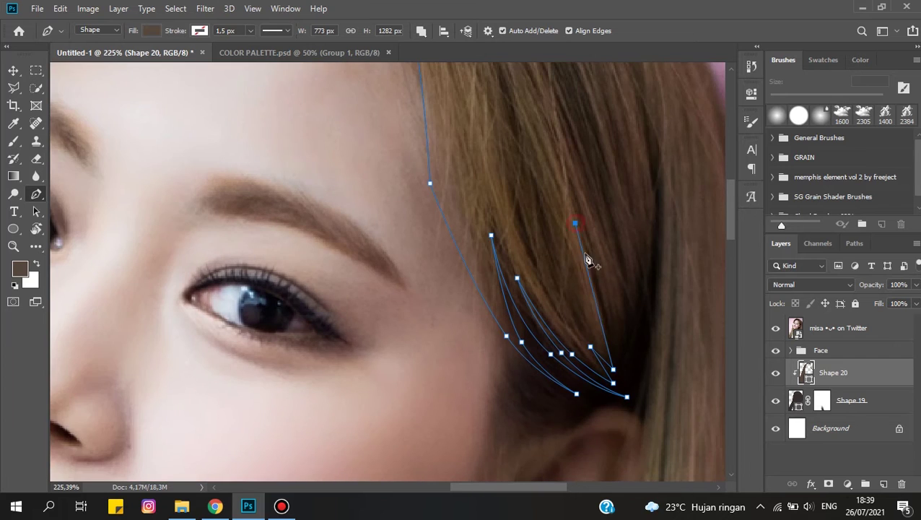
scroll(610, 323, "up", 1)
scroll(596, 280, "down", 1)
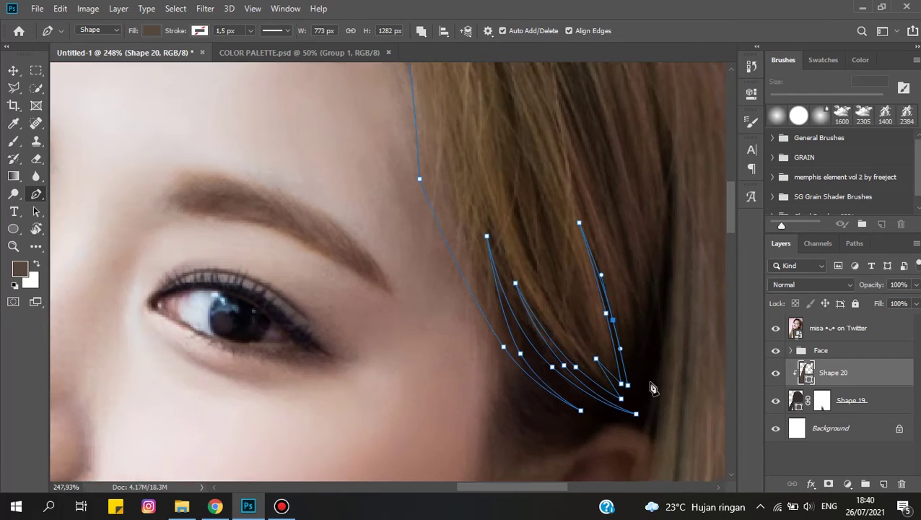
scroll(597, 280, "down", 1)
scroll(614, 267, "up", 2)
- Start another strand above the ear and extend it over the ear
left_click(623, 251)
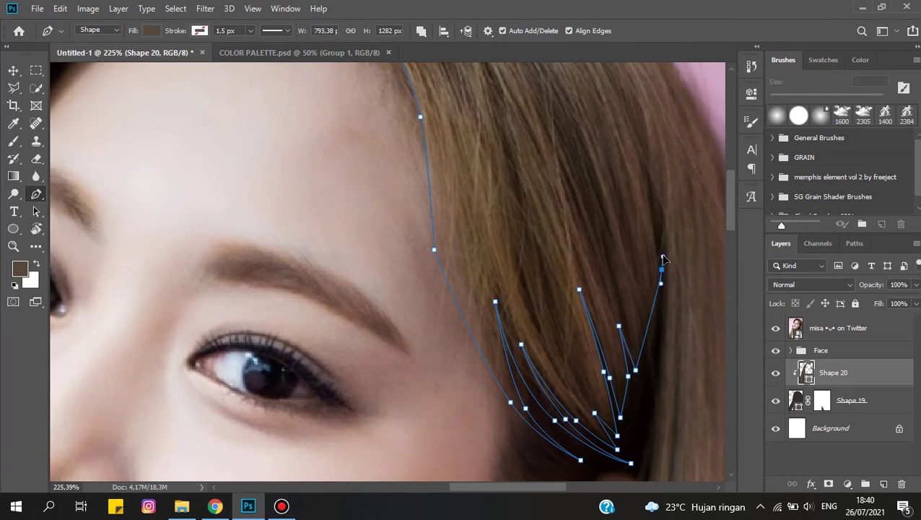
scroll(662, 261, "up", 1)
scroll(669, 249, "down", 2)
scroll(674, 390, "down", 1)
scroll(654, 366, "up", 2)
left_click(662, 312)
scroll(650, 318, "up", 3)
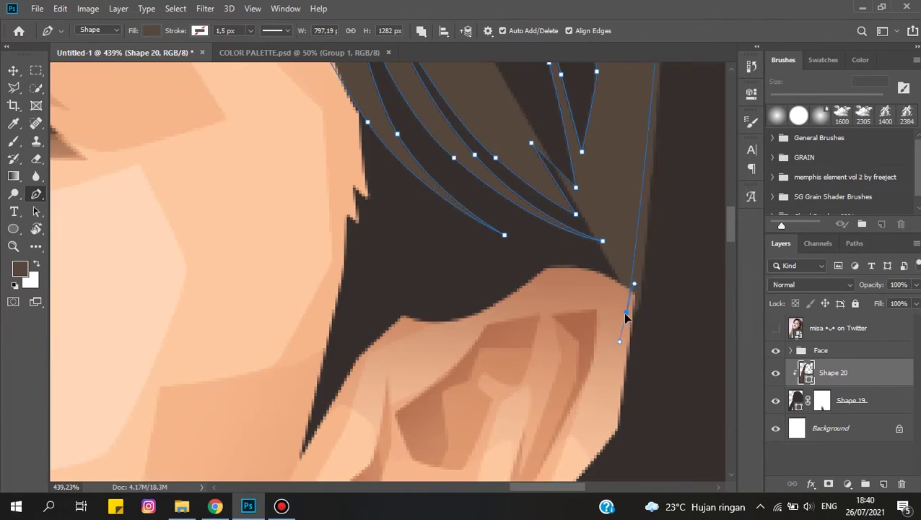
scroll(614, 346, "down", 1)
scroll(635, 274, "down", 2)
scroll(636, 267, "up", 1)
scroll(691, 270, "up", 2)
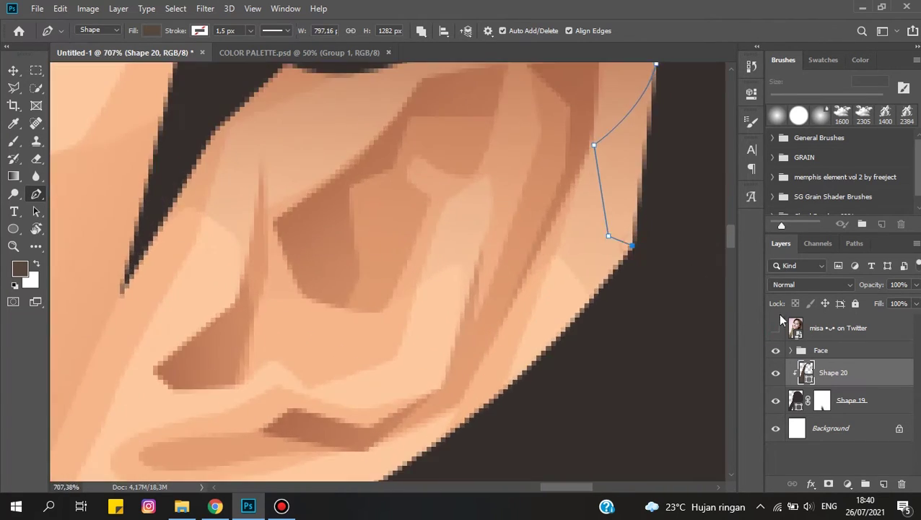
scroll(627, 264, "down", 4)
scroll(606, 371, "up", 2)
- Trace a curved strand down the hair below the earring, following the hair's bend
left_click(602, 382)
scroll(603, 382, "up", 2)
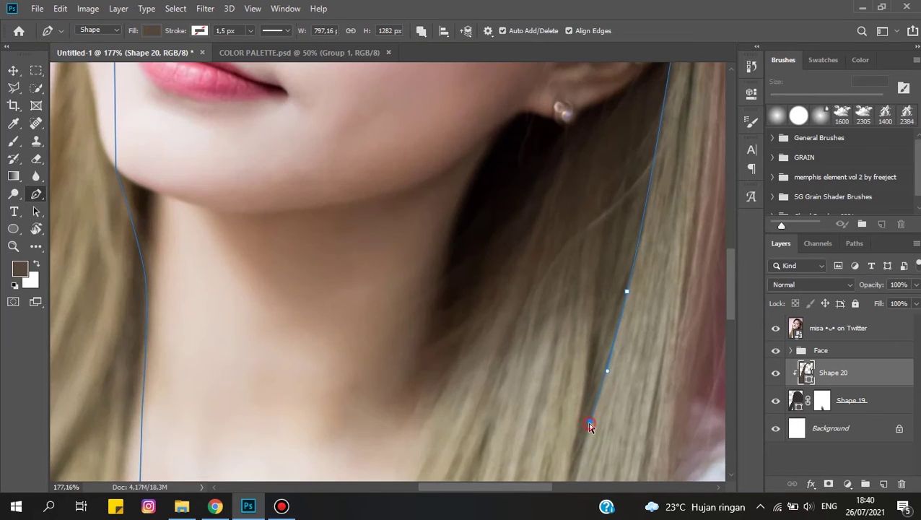
scroll(623, 301, "down", 2)
left_click_drag(618, 189, 622, 180)
scroll(583, 339, "up", 1)
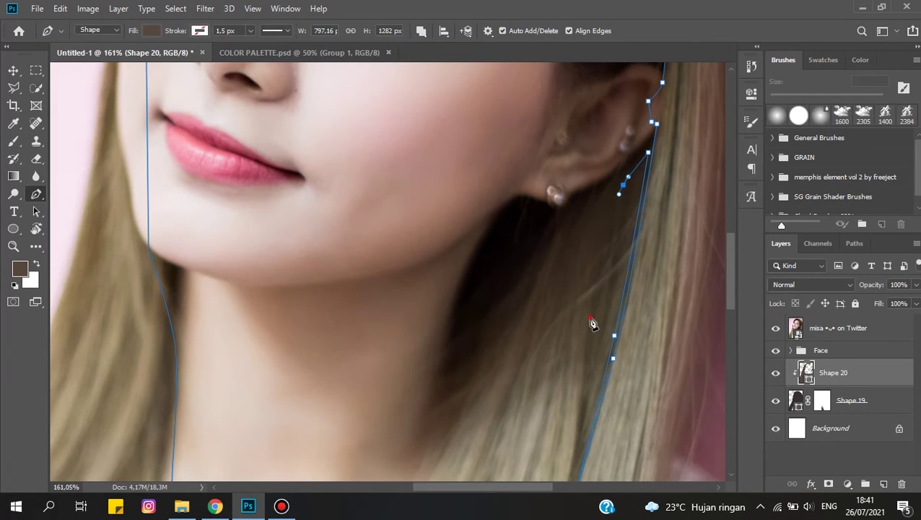
scroll(601, 229, "up", 1)
left_click(604, 196)
scroll(604, 196, "up", 1)
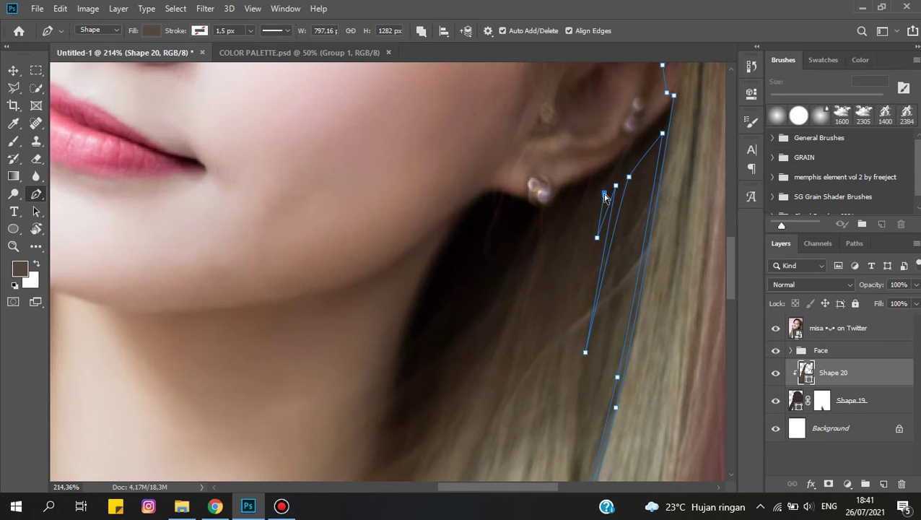
scroll(546, 339, "down", 3)
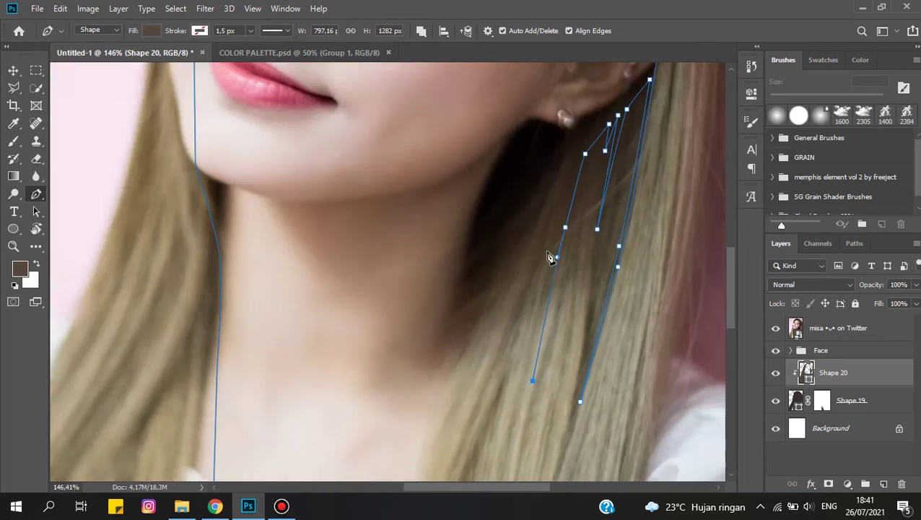
scroll(549, 310, "down", 3)
scroll(561, 257, "up", 5)
scroll(584, 173, "up", 2)
left_click_drag(529, 395, 583, 173)
- Preview the illustration by hiding, then re-showing, the reference photo
scroll(583, 173, "down", 2)
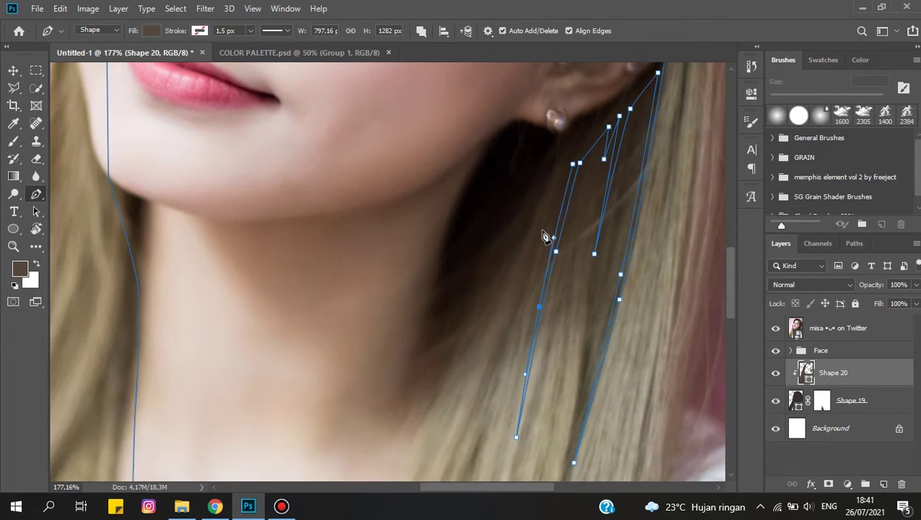
scroll(552, 217, "up", 1)
scroll(534, 228, "down", 3)
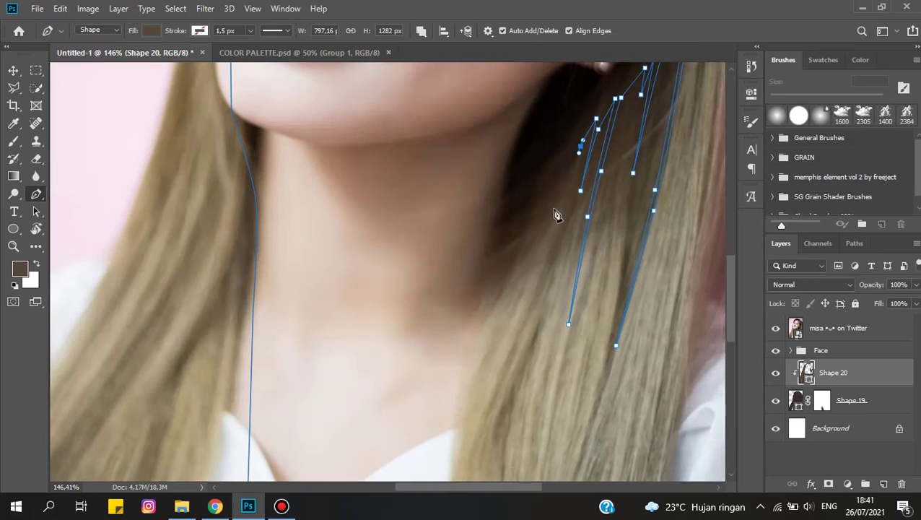
scroll(523, 312, "up", 2)
scroll(527, 253, "down", 2)
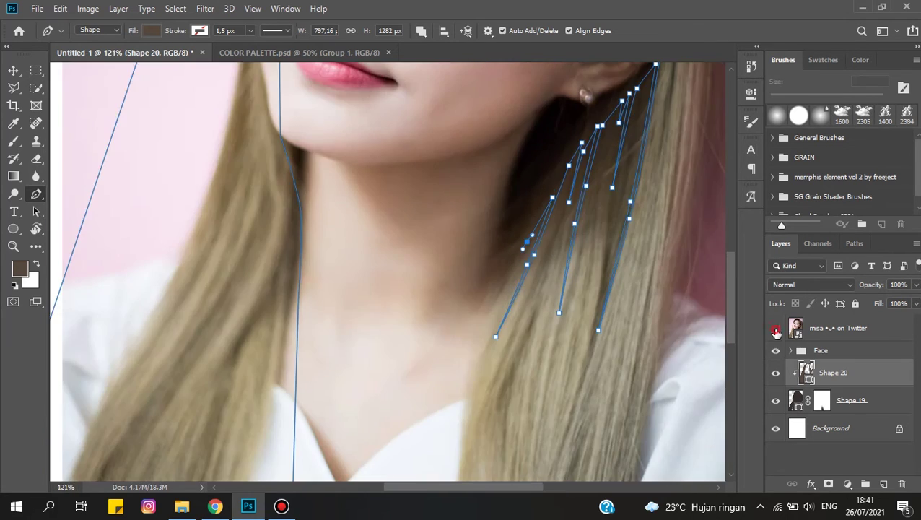
left_click(775, 327)
scroll(463, 403, "up", 2)
scroll(464, 292, "down", 3)
scroll(464, 292, "down", 2)
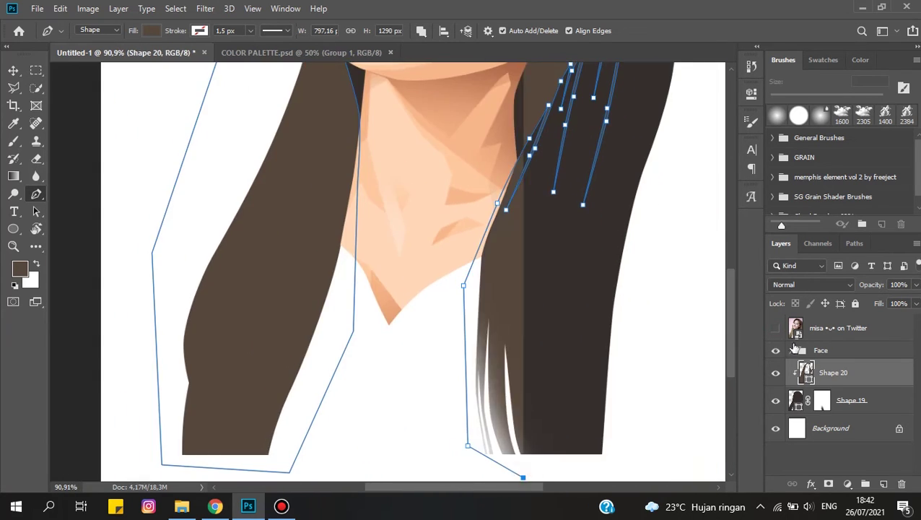
left_click(775, 328)
scroll(606, 411, "down", 2)
scroll(602, 232, "up", 4)
scroll(564, 202, "up", 4)
- Add one more strand at the top hairline, then hide the reference photo
left_click(626, 242)
left_click(539, 196)
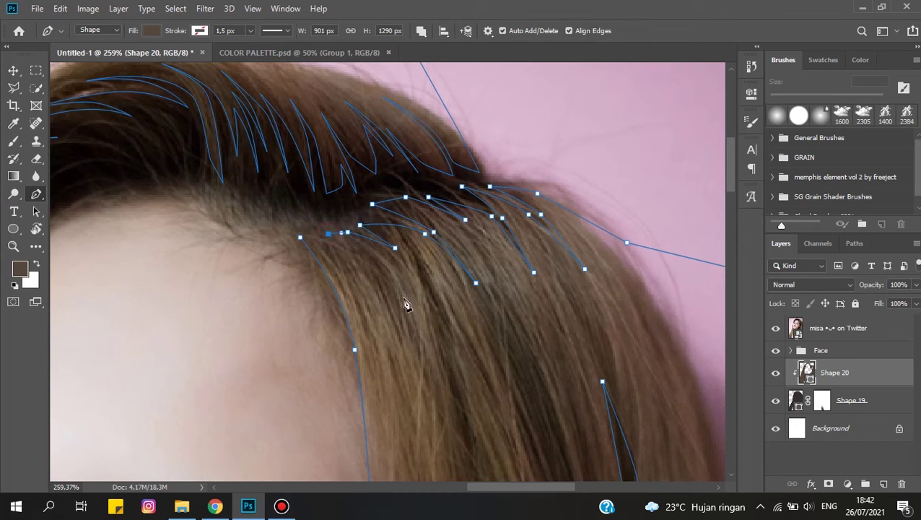
scroll(372, 277, "down", 3)
left_click(775, 327)
left_click(837, 327)
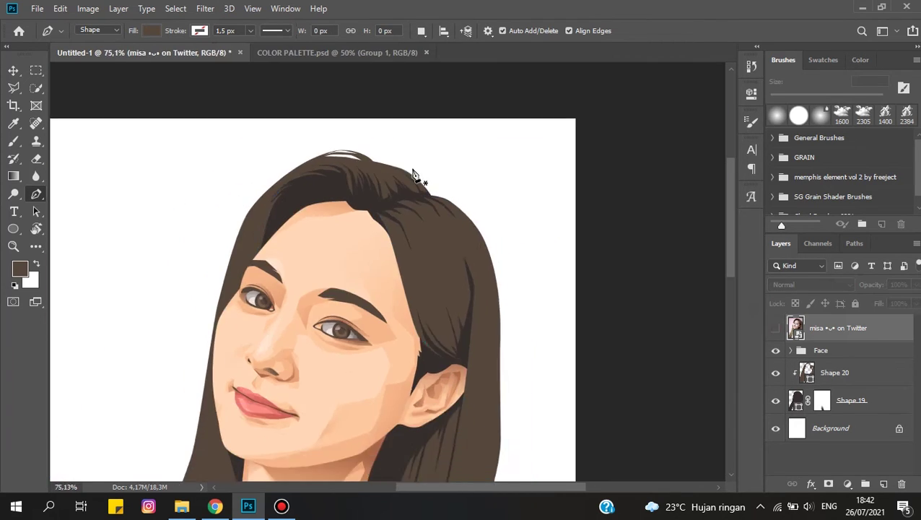
scroll(411, 213, "down", 1)
scroll(411, 213, "up", 1)
scroll(411, 213, "down", 1)
- Add a layer mask to Shape 20 and begin a lasso selection near the ear
left_click(835, 373)
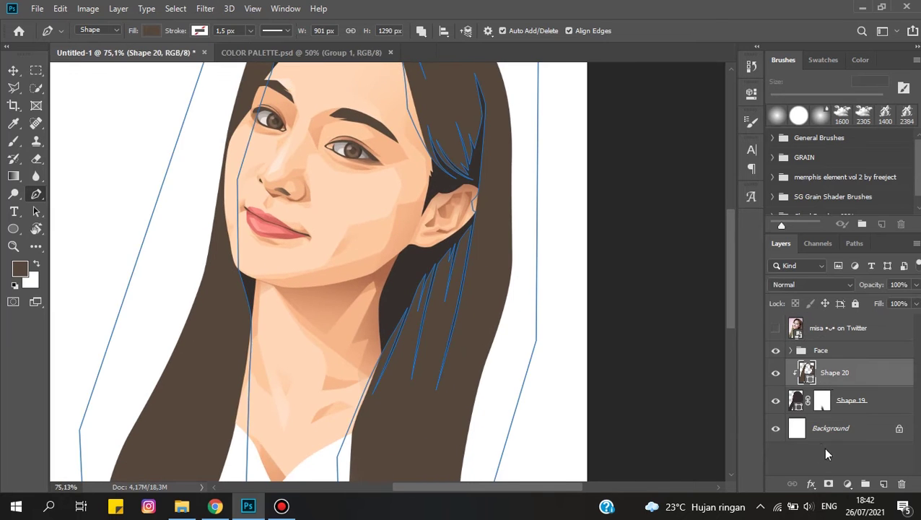
key("l")
left_click(828, 484)
scroll(477, 234, "up", 1)
left_click(475, 230)
scroll(479, 241, "up", 3)
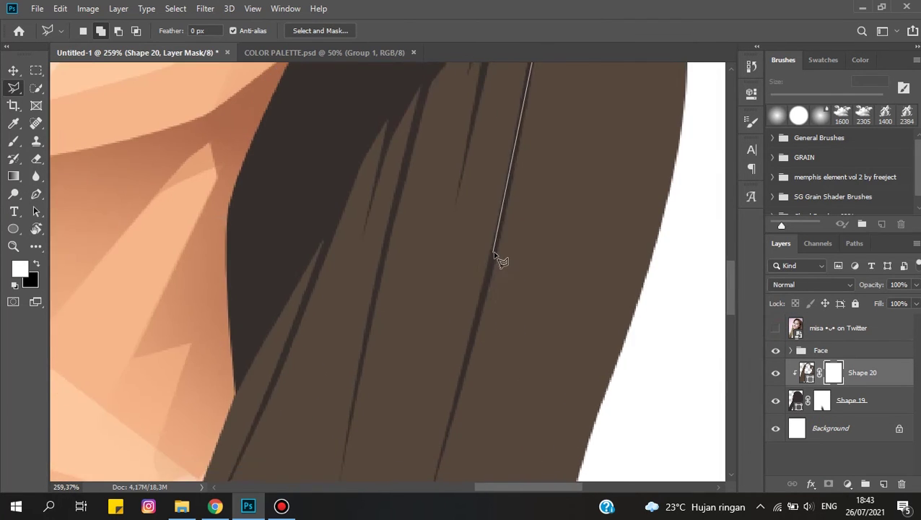
- Select the lower hair strands near the jaw with Polygonal Lasso, comparing against the reference photo
scroll(500, 261, "up", 2)
left_click_drag(524, 318, 613, 146)
left_click(454, 419)
left_click_drag(455, 419, 490, 269)
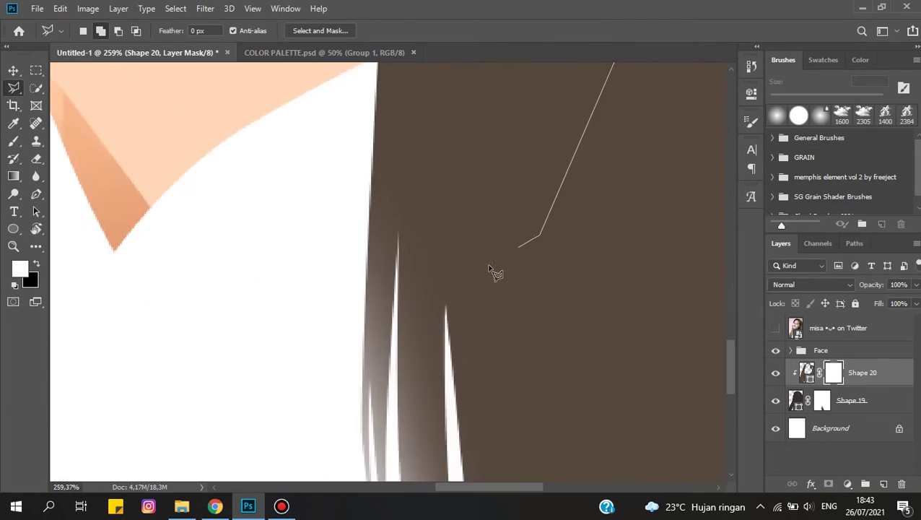
left_click(361, 395)
scroll(361, 396, "down", 2)
left_click(519, 216)
scroll(520, 216, "down", 5)
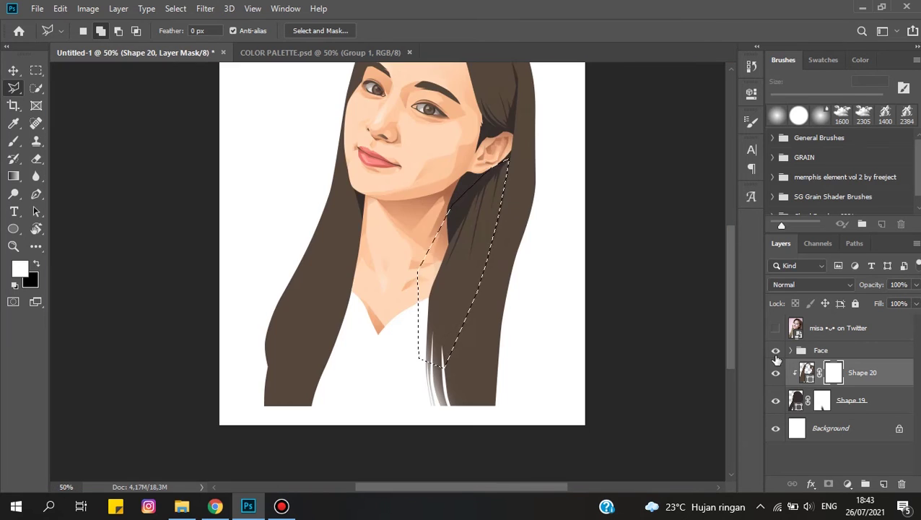
left_click(776, 327)
left_click(776, 328)
- Set up the 400px soft brush at 40% opacity with black as the painting colour
key("b")
key("x")
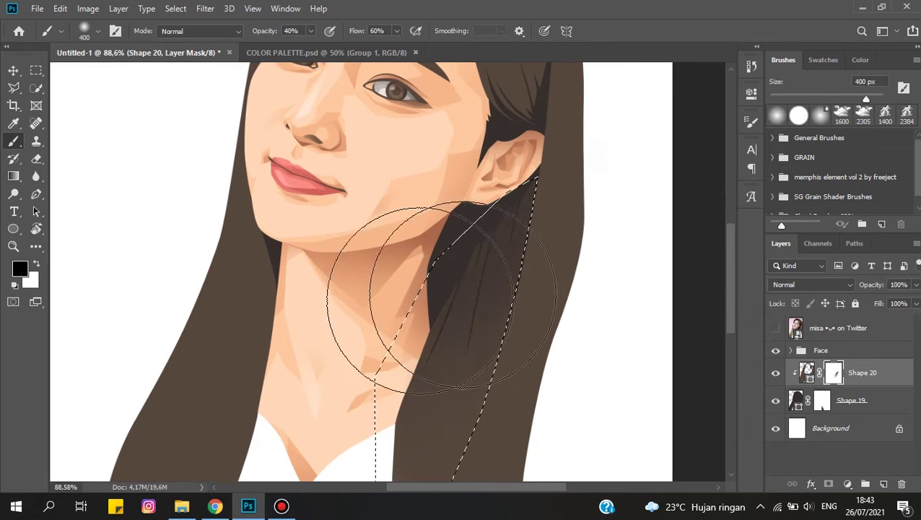
scroll(584, 242, "down", 2)
scroll(575, 123, "up", 1)
scroll(576, 144, "up", 1)
scroll(567, 287, "up", 3)
- Draw a Polygonal Lasso selection around the temple hairline, ear and jaw
key("l")
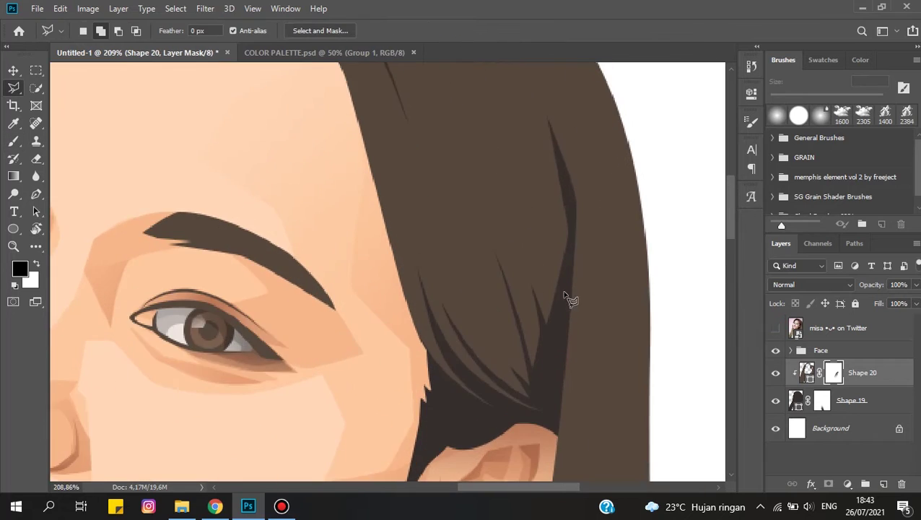
left_click(582, 250)
left_click(561, 174)
left_click(325, 268)
left_click(395, 321)
left_click(484, 355)
left_click(521, 361)
left_click(530, 296)
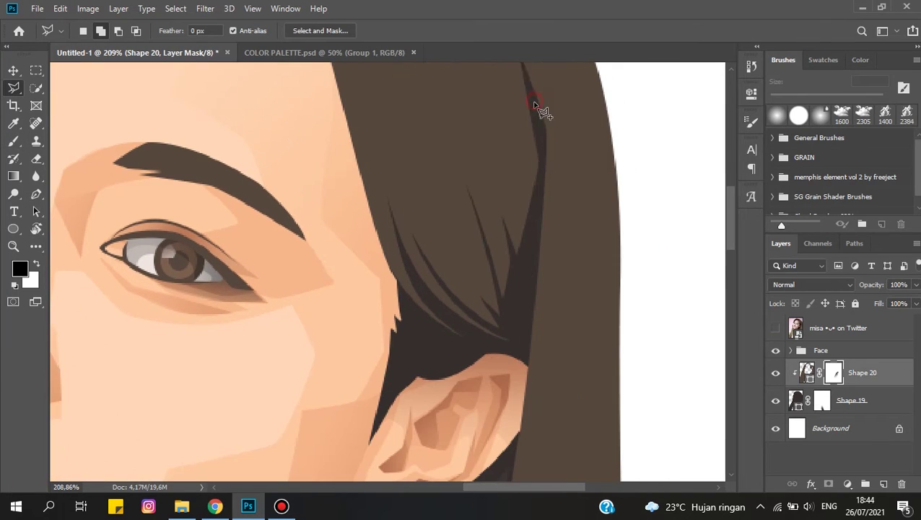
left_click(535, 103)
- Soft-paint the temple selection on Shape 20's mask, hiding selection edges and swapping black and white
key("b")
scroll(626, 298, "down", 3)
scroll(575, 298, "down", 3)
key("ctrl+h")
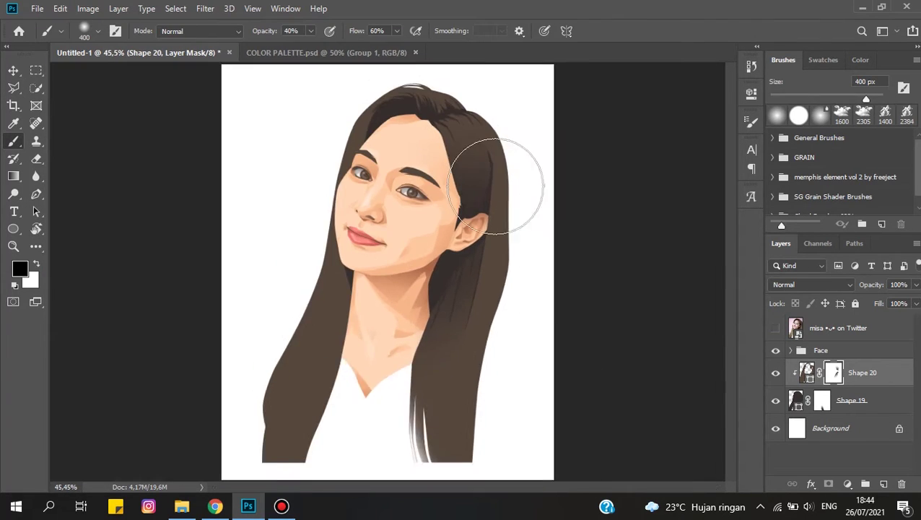
scroll(541, 195, "up", 1)
key("ctrl+h")
scroll(493, 113, "up", 2)
key("x")
scroll(483, 154, "up", 2)
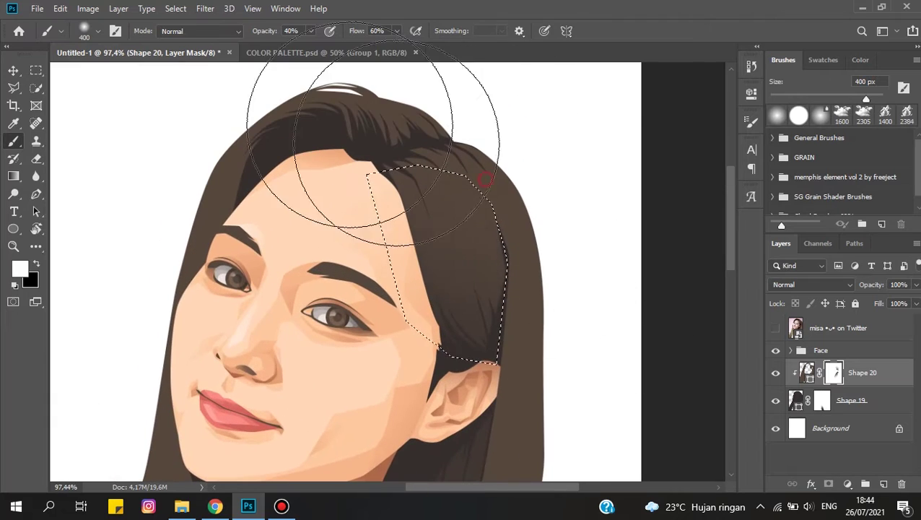
key("x")
- Drop the selection, recheck the reference photo, and add a new empty layer above the hair
key("ctrl+h")
scroll(560, 240, "down", 2)
left_click(776, 327)
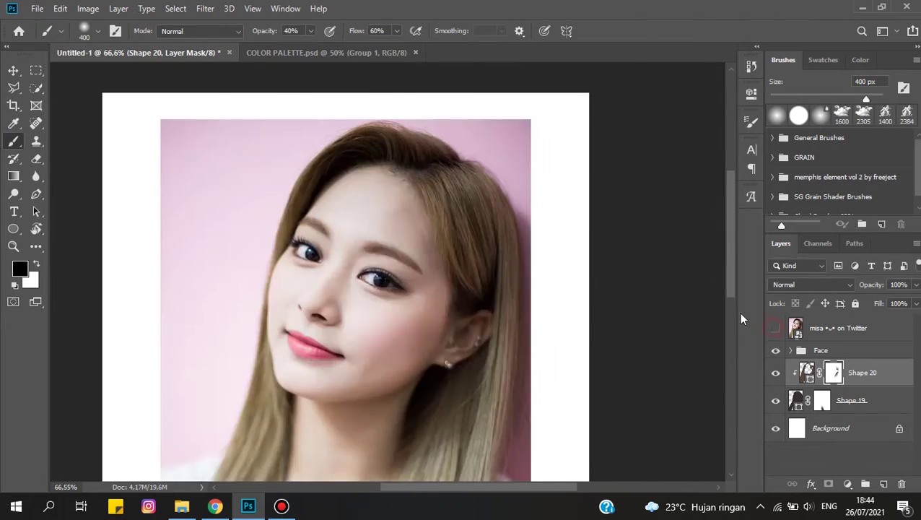
left_click(775, 328)
scroll(411, 153, "up", 2)
scroll(411, 154, "down", 3)
key("p")
key("ctrl+shift+alt+n")
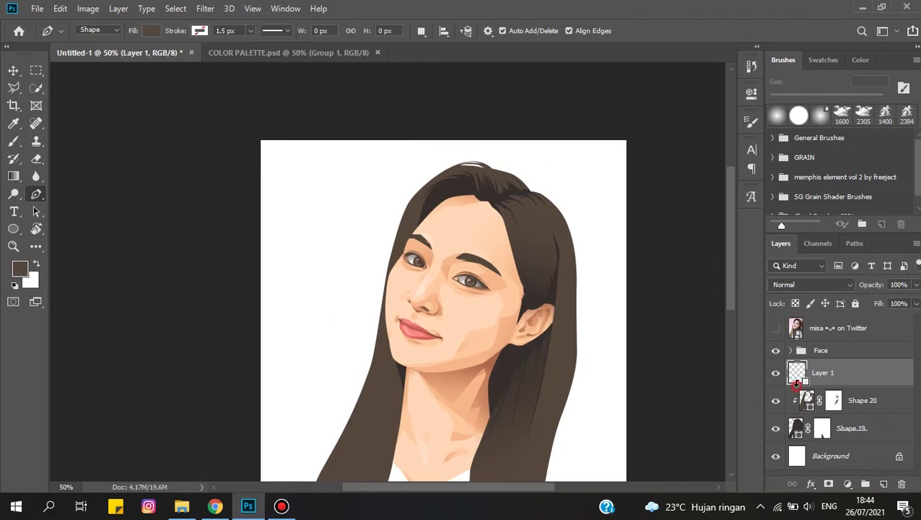
- Clip Layer 1 to the Shape 20 hair layer, glancing at the colour palette and reference photo
left_click(797, 384, "alt")
key("ctrl+Tab")
left_click(20, 268)
left_click(873, 208)
key("ctrl+Tab")
scroll(365, 274, "up", 1)
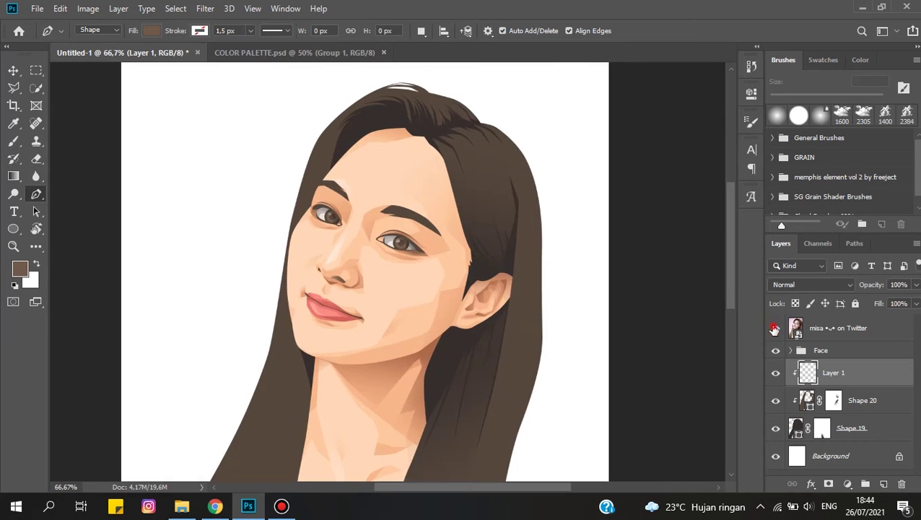
left_click(774, 329)
key("ctrl+1")
left_click(774, 329)
- Select Shape 20 and start a curved Pen strand down from the top of the hair
left_click(862, 400)
left_click(421, 30)
scroll(388, 115, "up", 3)
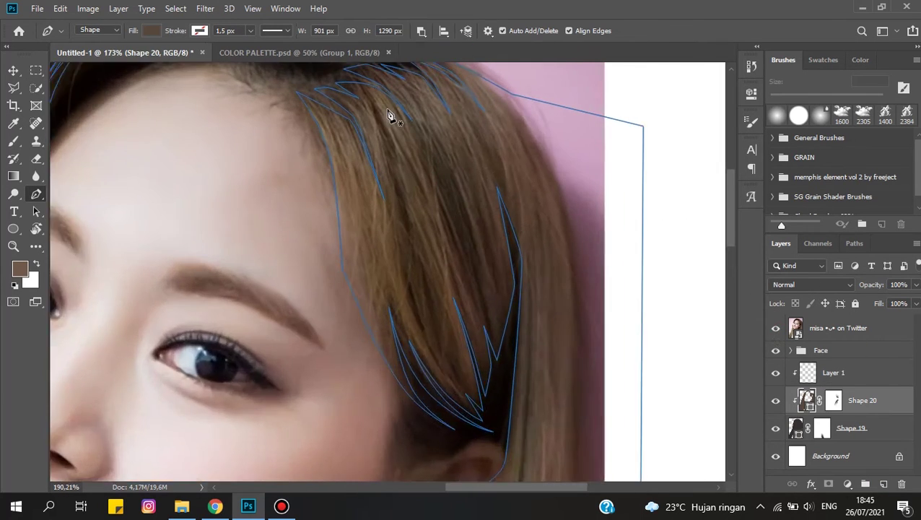
scroll(387, 116, "up", 2)
left_click(359, 95)
left_click(774, 329)
scroll(457, 366, "down", 1)
left_click(460, 391)
left_click_drag(439, 300, 428, 241)
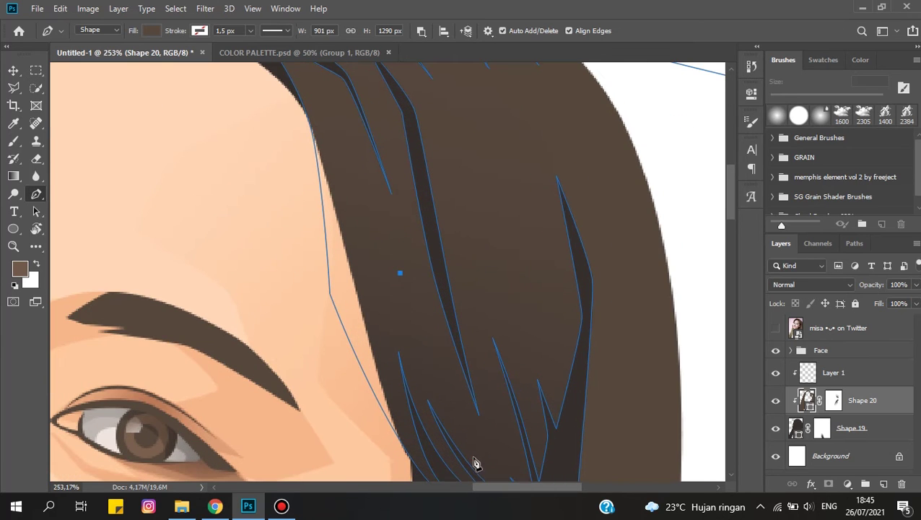
- Zoom out to the whole portrait, reselect Shape 20 and start a strand beside the forehead
key("ctrl+minus")
scroll(495, 222, "up", 2)
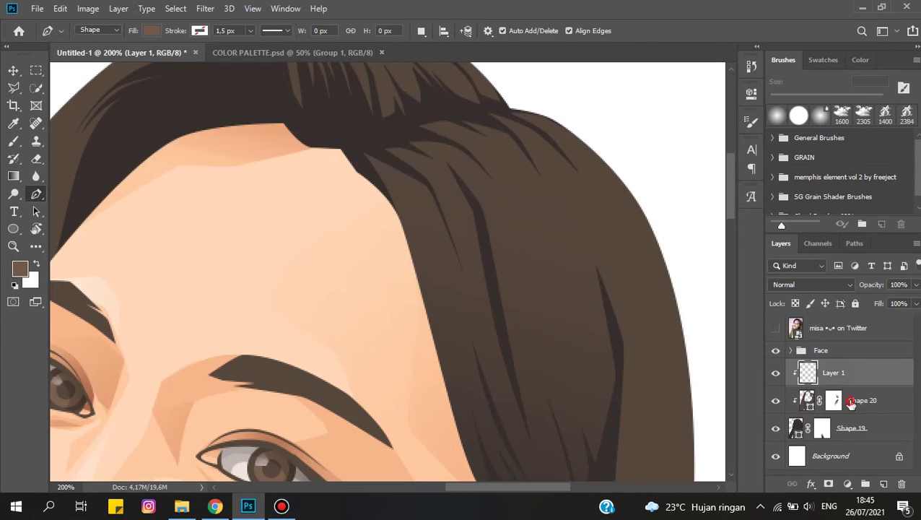
key("alt+bracketleft")
key("alt+bracketleft")
key("alt+bracketleft")
double_click(777, 327)
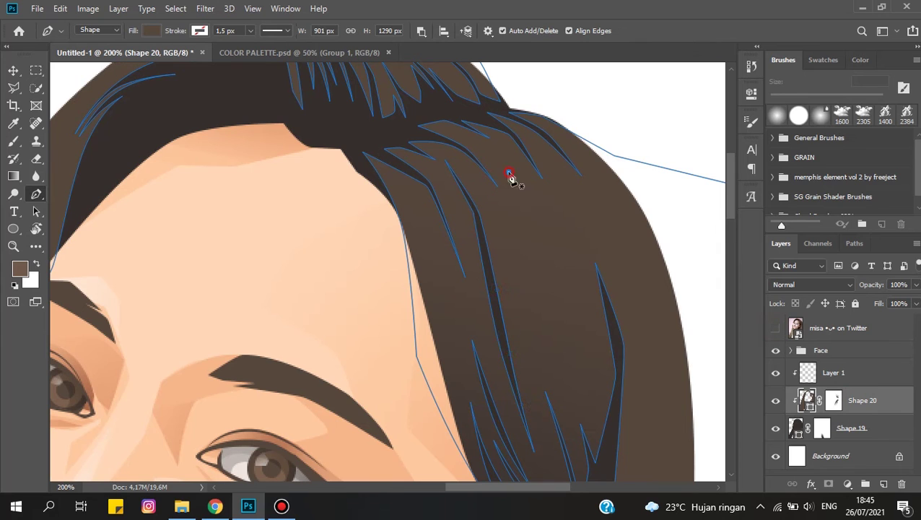
left_click(577, 385)
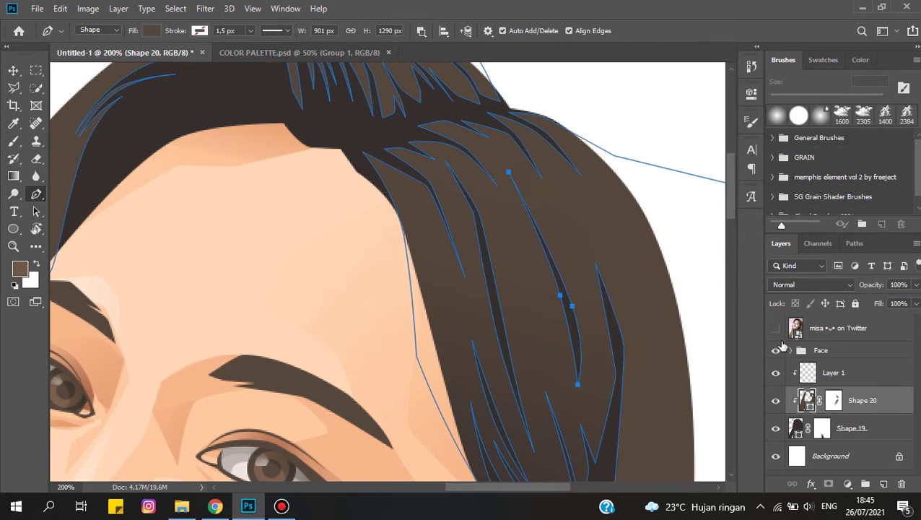
- Add and reshape curved anchors lower on the forehead strand, comparing against the reference photo
scroll(524, 141, "down", 2)
scroll(579, 325, "down", 2)
scroll(582, 378, "up", 1)
left_click_drag(568, 388, 557, 425)
mouse_move(566, 112)
left_mouse_down()
mouse_move(571, 130)
mouse_move(562, 100)
left_mouse_up()
left_click(846, 330)
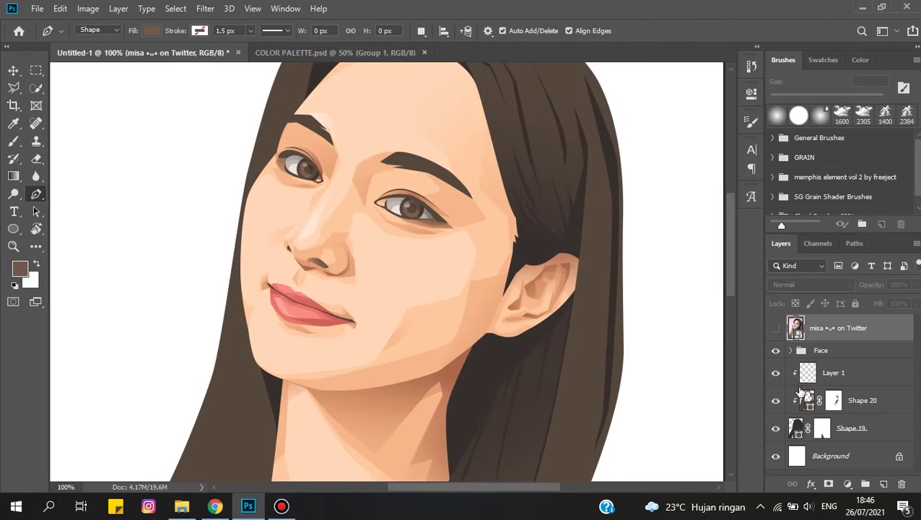
scroll(599, 149, "up", 2)
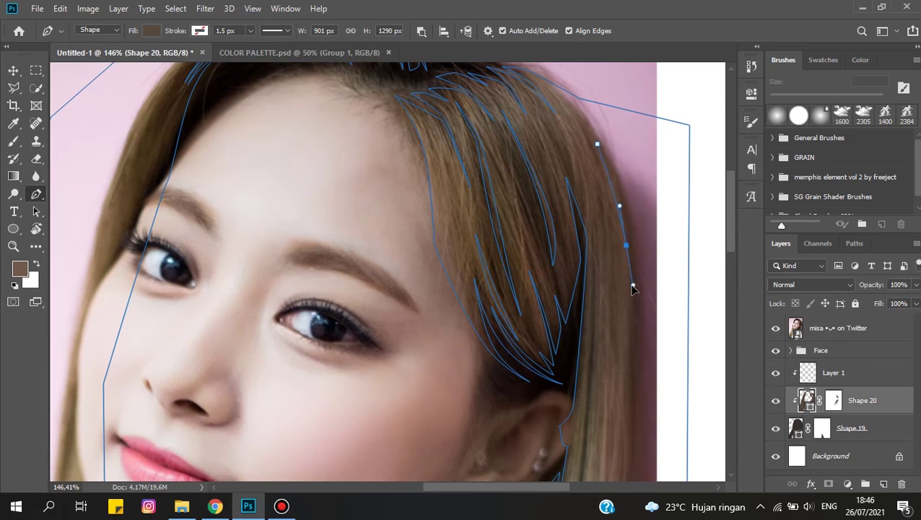
scroll(633, 288, "down", 1)
scroll(632, 287, "down", 3)
left_click(775, 328)
scroll(616, 228, "up", 2)
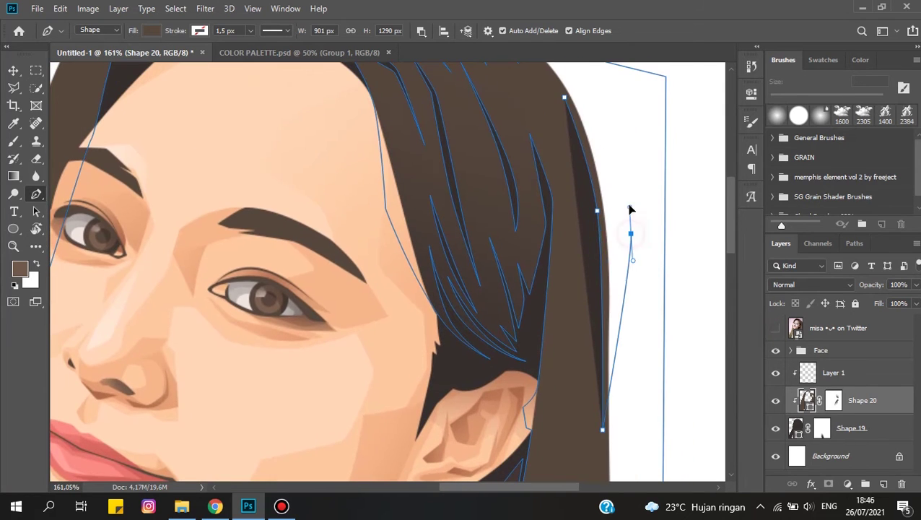
left_click(776, 328)
scroll(607, 231, "down", 2)
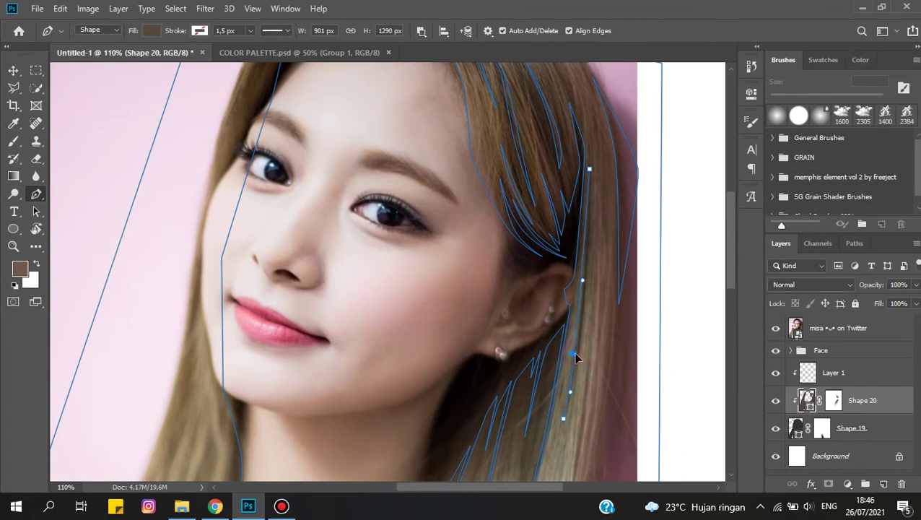
scroll(571, 357, "up", 1)
scroll(590, 153, "down", 3)
scroll(606, 272, "up", 3)
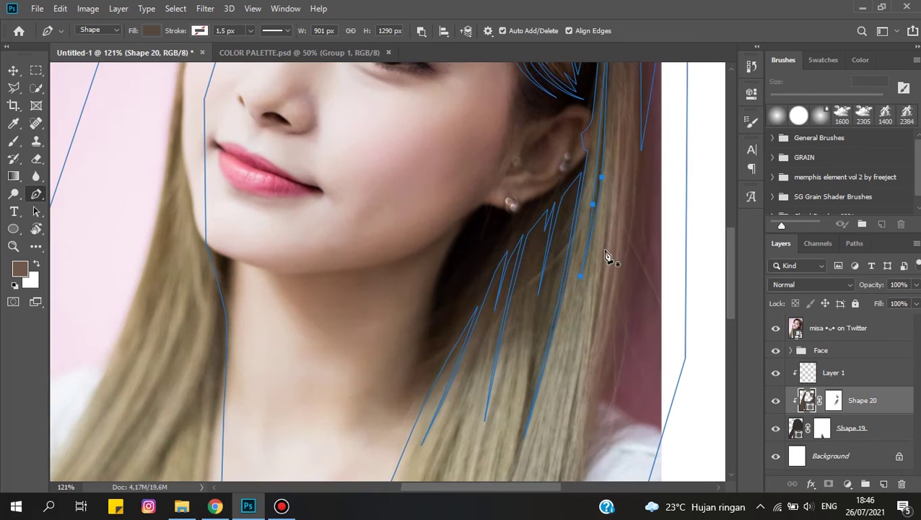
scroll(609, 206, "down", 3)
scroll(617, 271, "up", 2)
scroll(600, 329, "up", 1)
left_click(775, 327)
- Place the upper anchors of a new strand in the hair by the neck
left_click(597, 317)
scroll(598, 317, "up", 1)
left_click(596, 349)
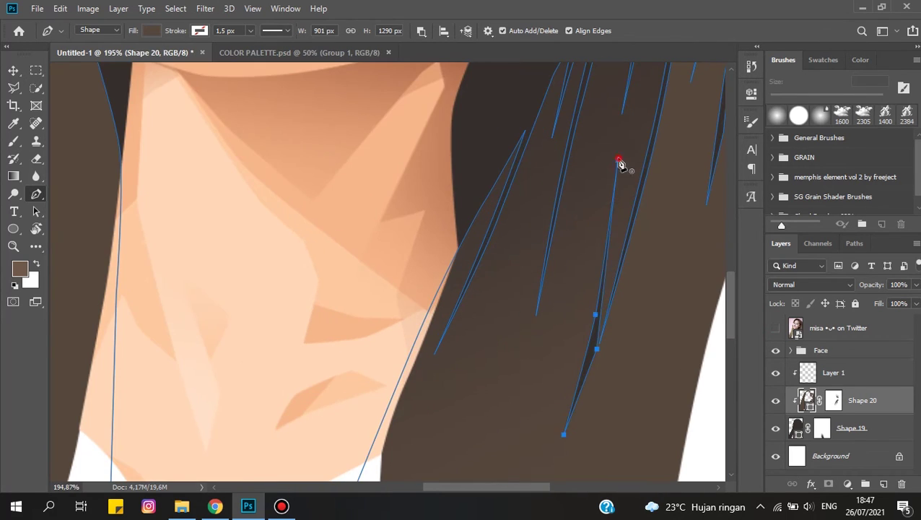
left_click(619, 160)
scroll(619, 162, "down", 2)
left_click(563, 384)
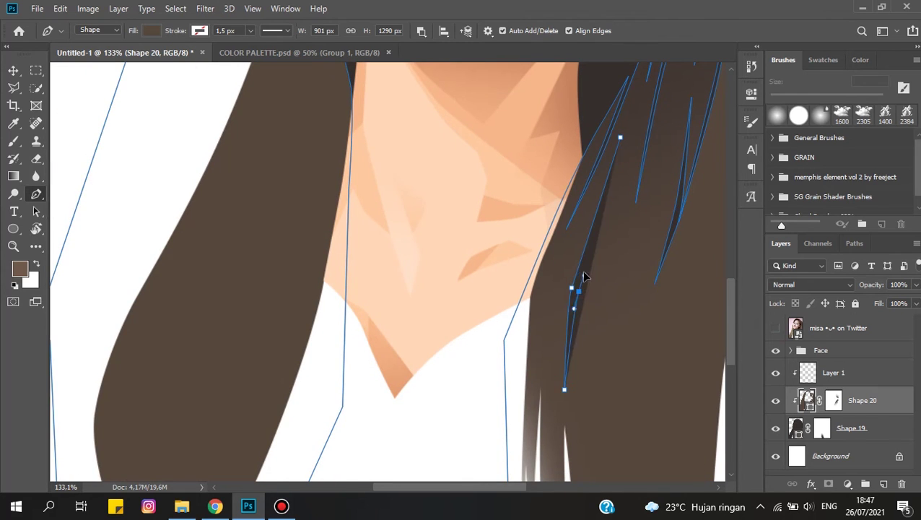
scroll(570, 303, "down", 1)
left_click(775, 327)
left_click(775, 327)
- Continue the neck strand down to the hair's bottom edge and close it
left_click(612, 189)
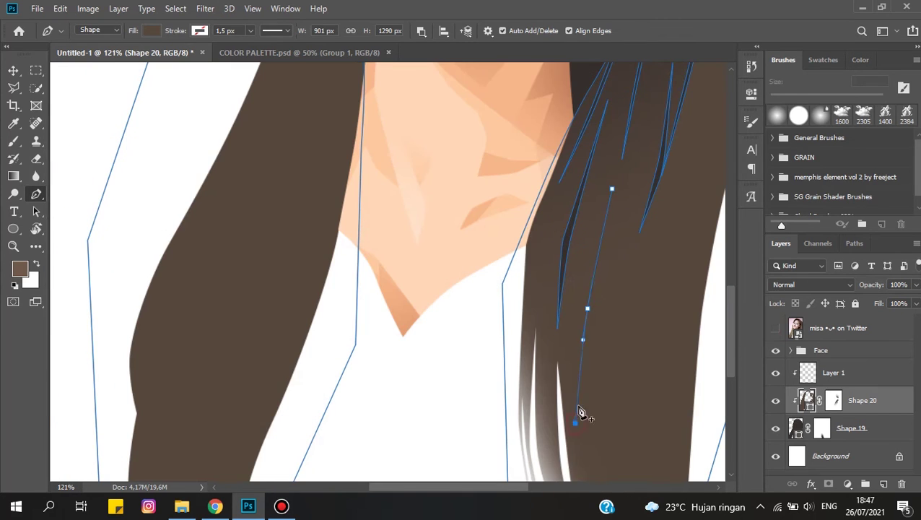
scroll(602, 318, "down", 3)
left_click(533, 364)
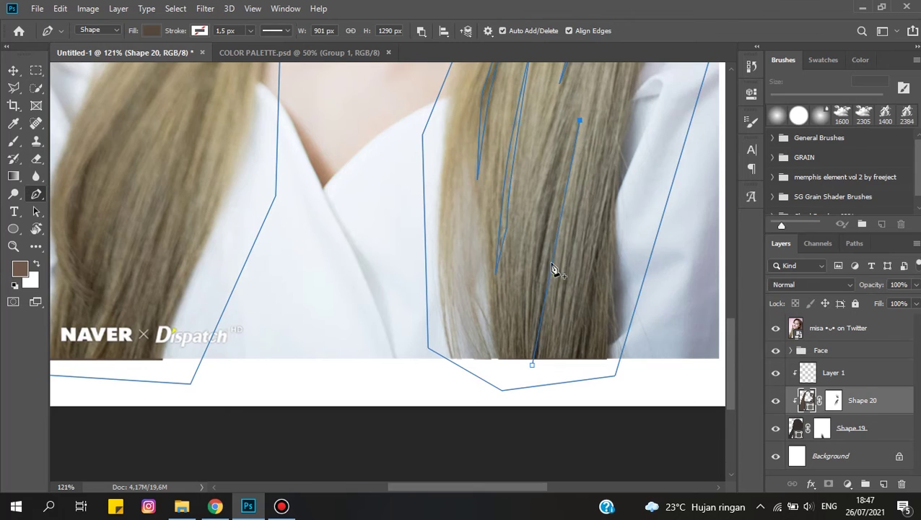
left_click(553, 269)
scroll(539, 344, "up", 2)
left_click(584, 374)
scroll(586, 368, "down", 1)
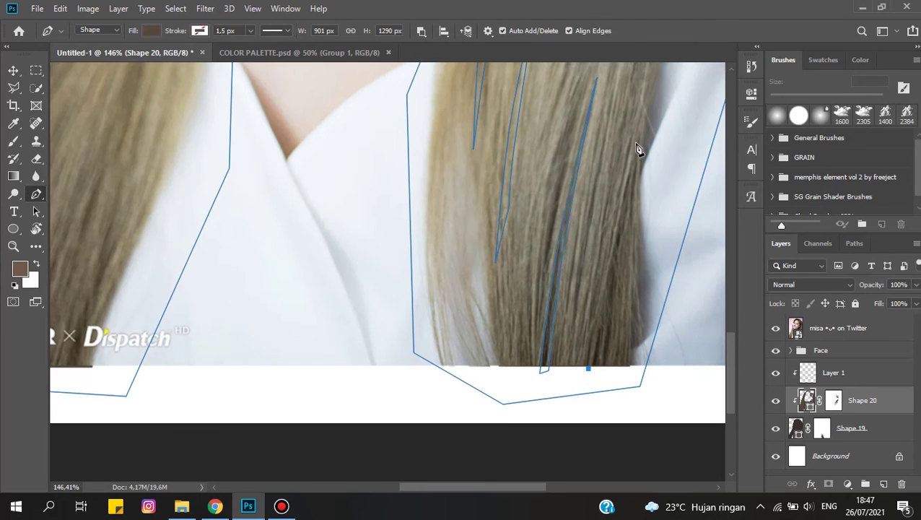
scroll(608, 264, "up", 1)
left_click(772, 331)
scroll(617, 390, "up", 1)
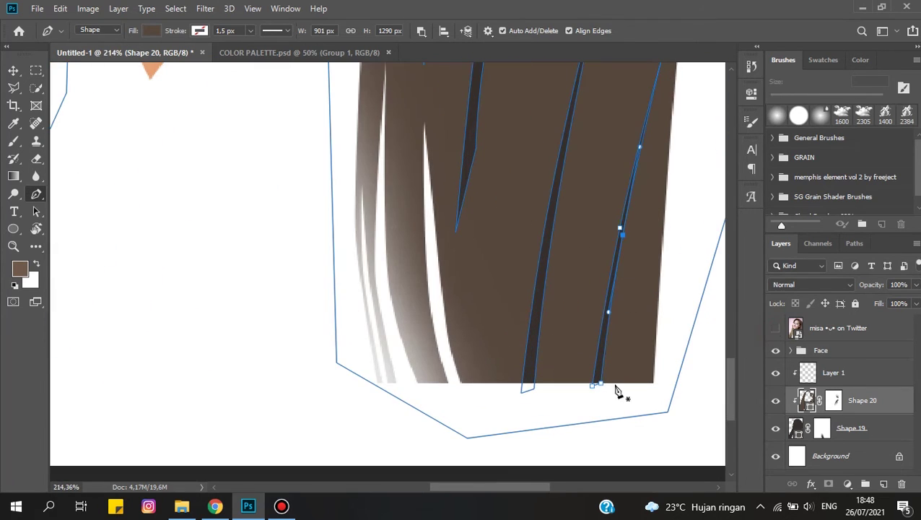
left_click(621, 386)
- Draw another strand lower in the hair and close it at its bottom point
scroll(639, 344, "down", 1)
left_click(583, 306)
scroll(585, 309, "down", 2)
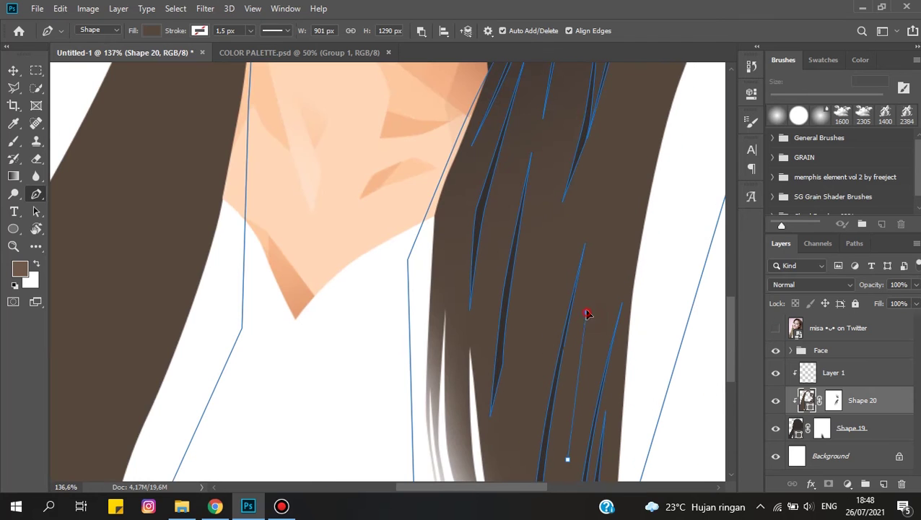
left_click(568, 459)
scroll(637, 323, "down", 4)
scroll(549, 269, "up", 1)
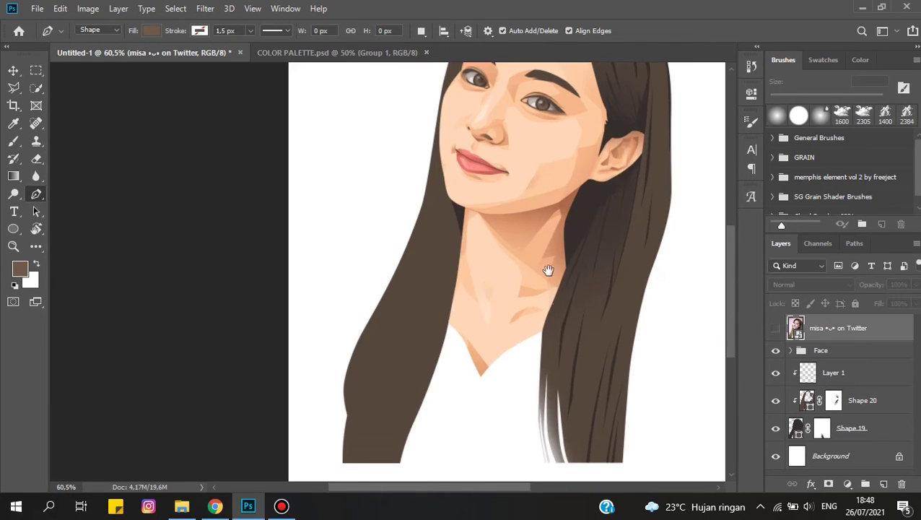
- Trace a thin dark strand from the temple down the outer hair edge on Shape 20
scroll(566, 180, "up", 1)
left_click(862, 400)
scroll(568, 181, "up", 3)
left_click(579, 96)
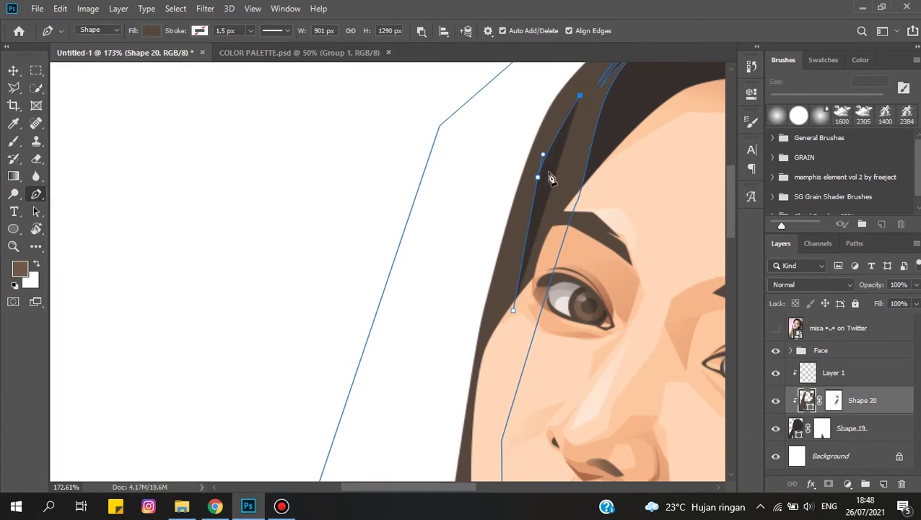
left_click(513, 310)
- Begin a second curved strand, toggling the reference photo to compare against the vector hair
scroll(535, 216, "up", 1)
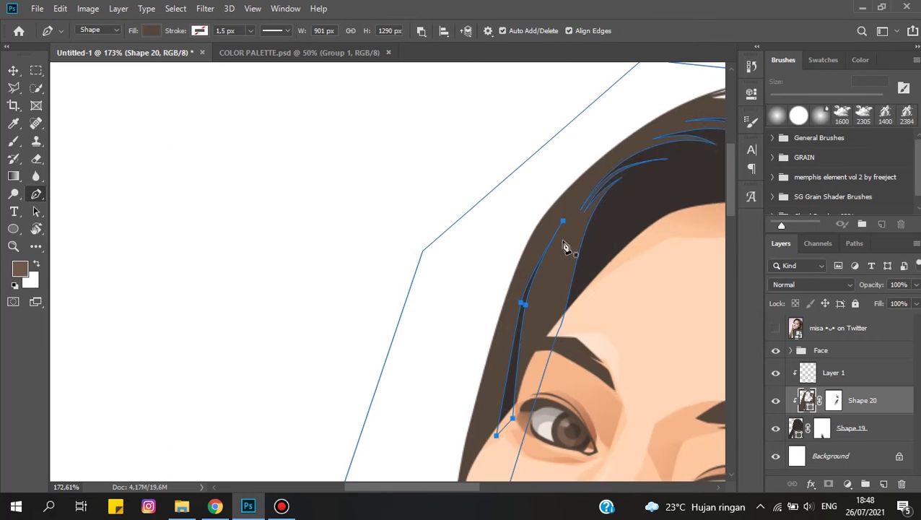
scroll(566, 247, "up", 1)
left_click(550, 303)
scroll(554, 303, "down", 5)
left_click(776, 328)
scroll(565, 291, "up", 3)
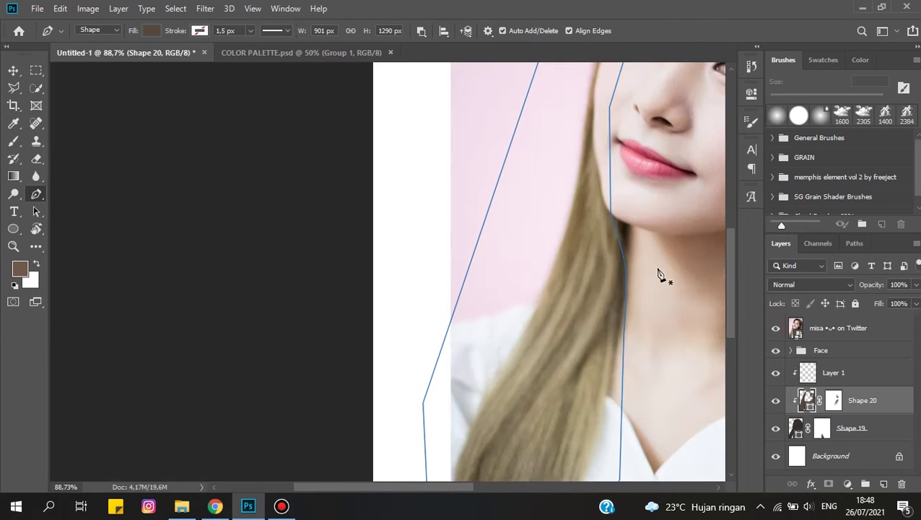
scroll(589, 216, "up", 2)
scroll(613, 247, "up", 2)
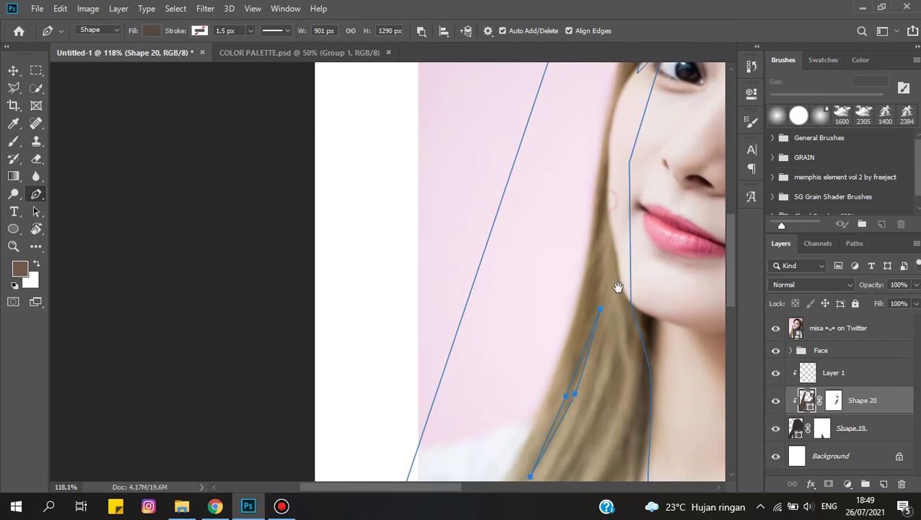
left_click(776, 328)
left_click_drag(603, 95, 603, 110)
left_click_drag(583, 200, 595, 210)
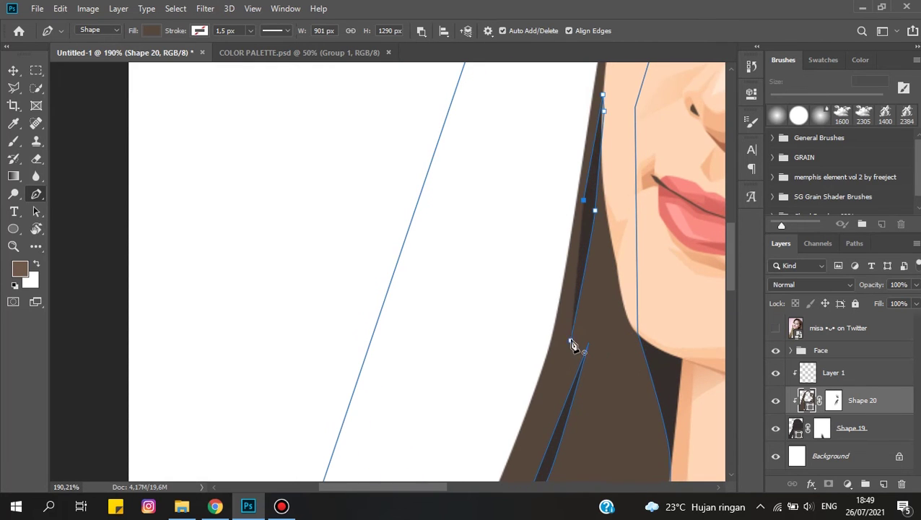
- Extend the second strand to the lower hair and close it into a shape
scroll(585, 249, "down", 4)
scroll(602, 339, "up", 2)
left_click(776, 328)
scroll(616, 263, "up", 1)
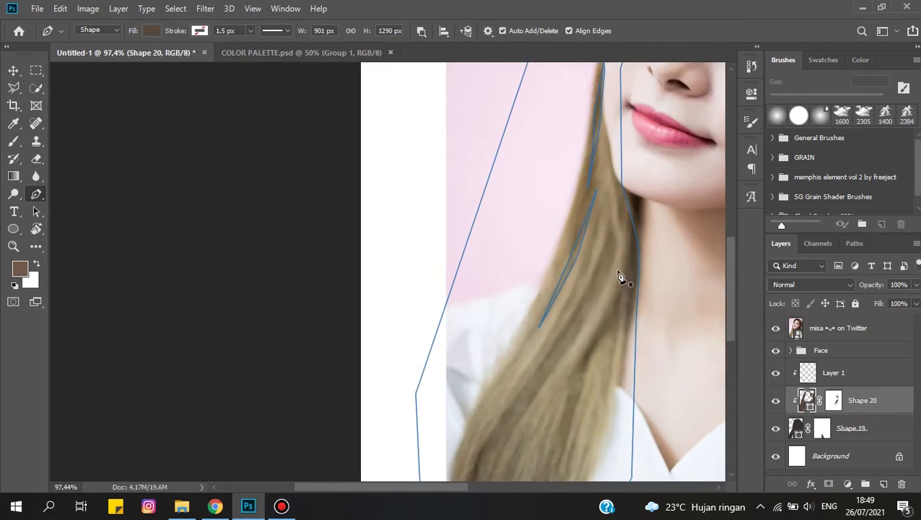
scroll(615, 247, "up", 1)
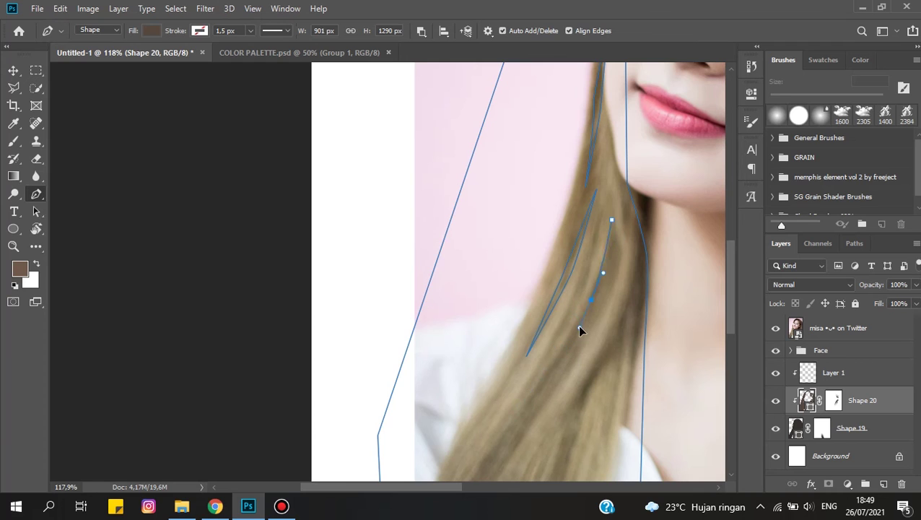
left_click(521, 413)
scroll(583, 329, "up", 2)
scroll(555, 345, "down", 3)
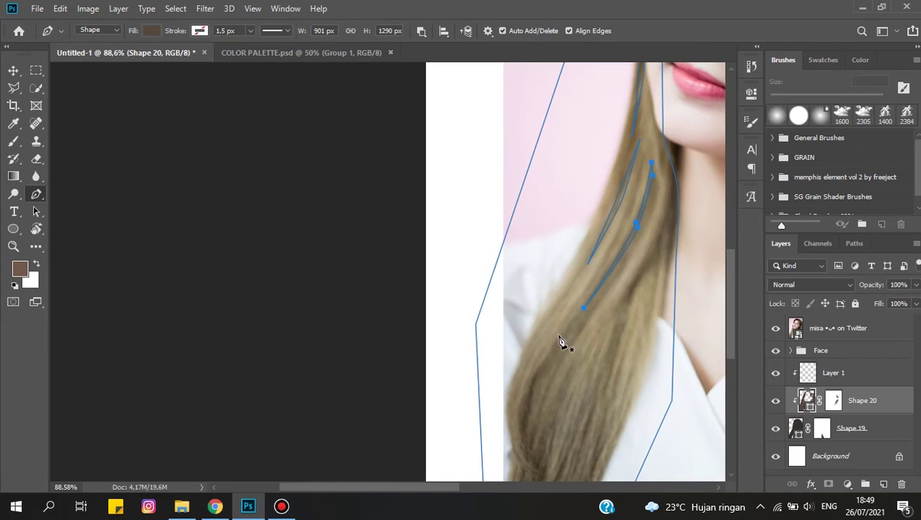
scroll(565, 325, "up", 1)
scroll(569, 408, "up", 1)
scroll(543, 390, "up", 1)
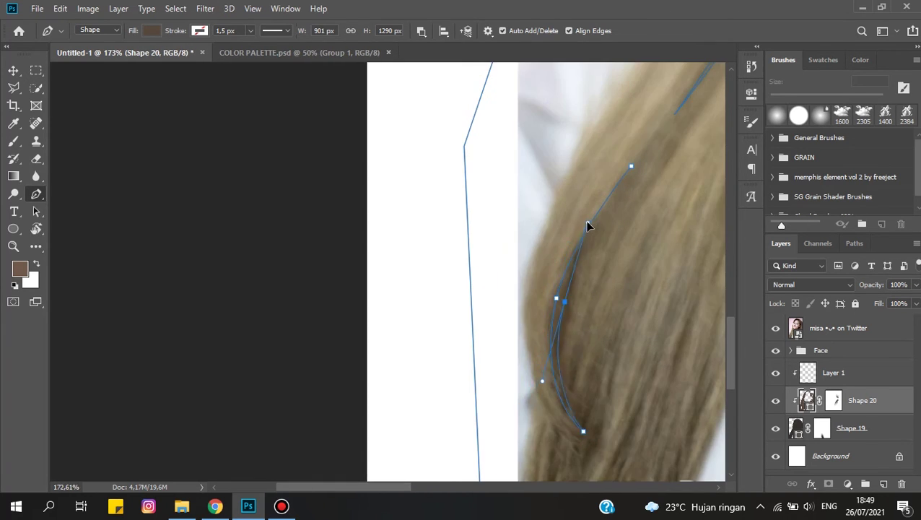
left_click(632, 179)
- Add a strand through the lower left hair length, then hide the photo to check
scroll(632, 180, "down", 1)
scroll(650, 413, "up", 1)
left_click(650, 413)
left_click(688, 286)
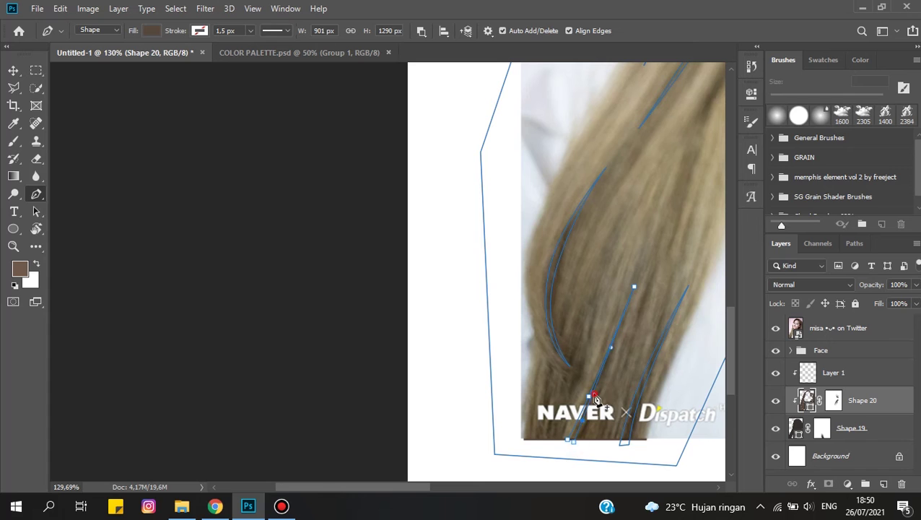
left_click(545, 450)
scroll(642, 343, "up", 5)
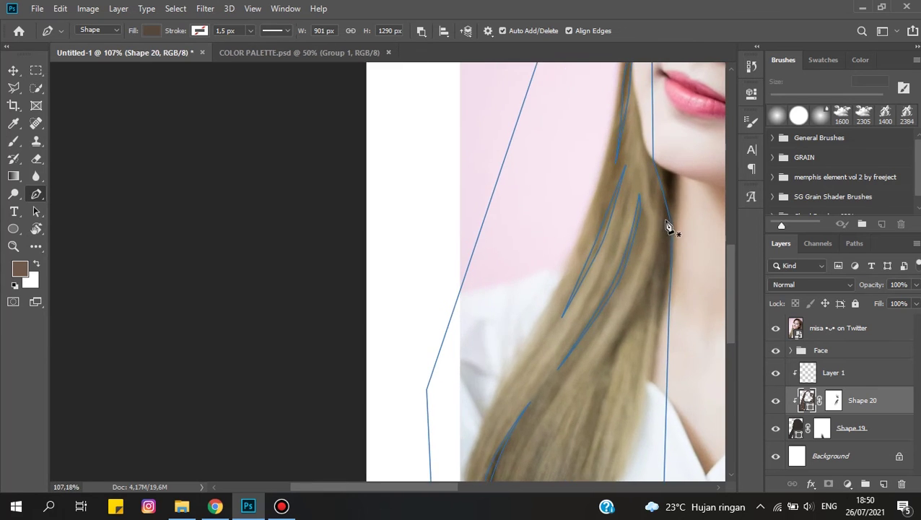
scroll(671, 230, "right", 3)
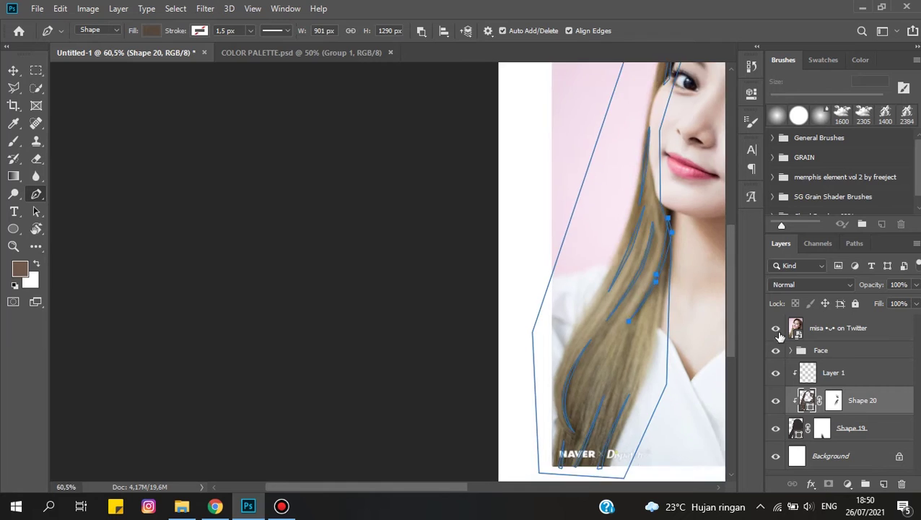
left_click(776, 328)
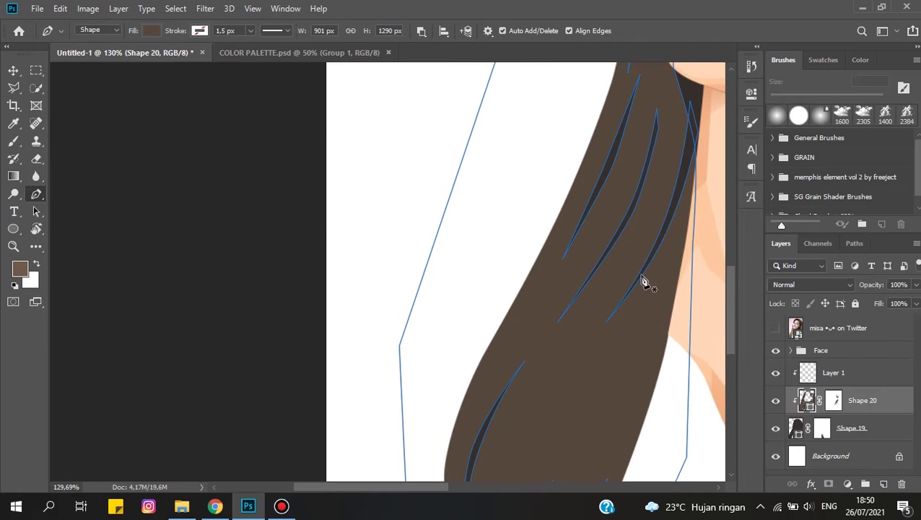
left_click_drag(643, 284, 661, 266)
- Trace a strand down the right-side hair and zoom out to view the whole portrait
left_click(837, 328)
key("ctrl+0")
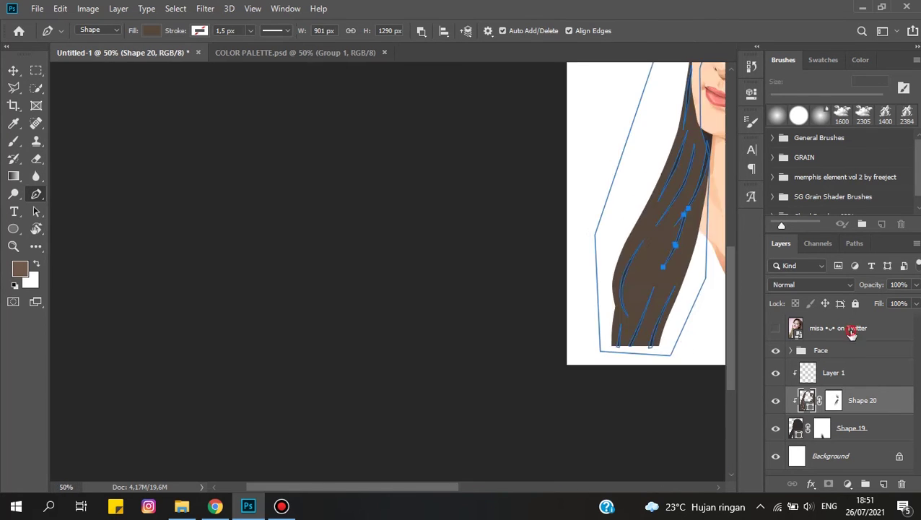
scroll(294, 370, "up", 3)
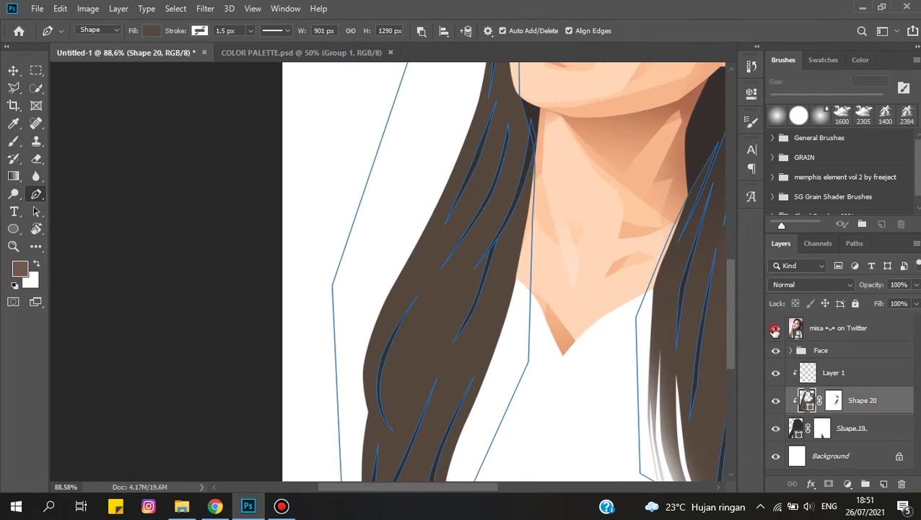
scroll(447, 331, "up", 3)
scroll(412, 332, "up", 2)
left_click(540, 187)
left_click(496, 245)
left_click(472, 367)
key("ctrl+0")
left_click(834, 373)
scroll(361, 217, "up", 4)
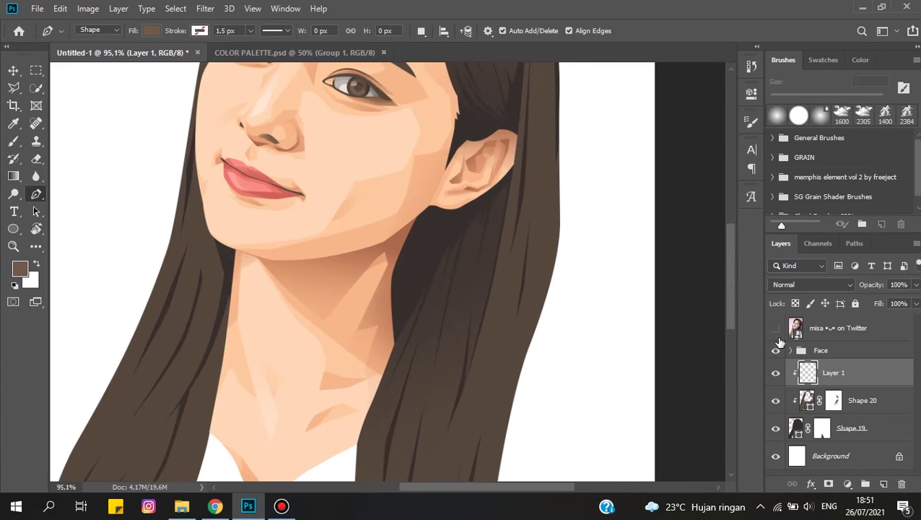
- Start a lighter-brown highlight path along the top hair edge with the reference photo hidden
left_click(775, 328)
left_click(775, 327)
scroll(463, 161, "up", 5)
left_click_drag(617, 281, 614, 257)
left_click(559, 215)
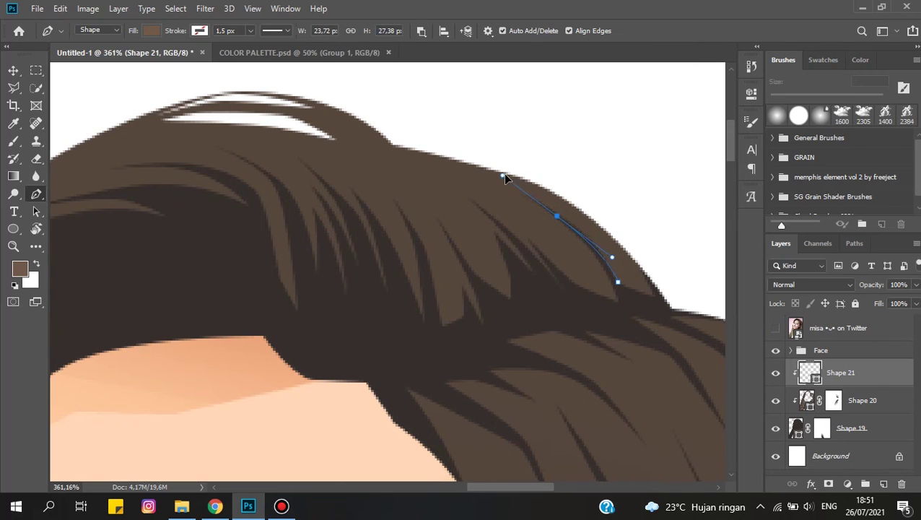
left_click(396, 147)
left_click(617, 281)
- Extend the highlight to the far-left hair edge, close it, and remove a misplaced anchor
scroll(590, 290, "down", 1)
scroll(590, 291, "up", 1)
left_click(168, 121)
left_click(638, 337)
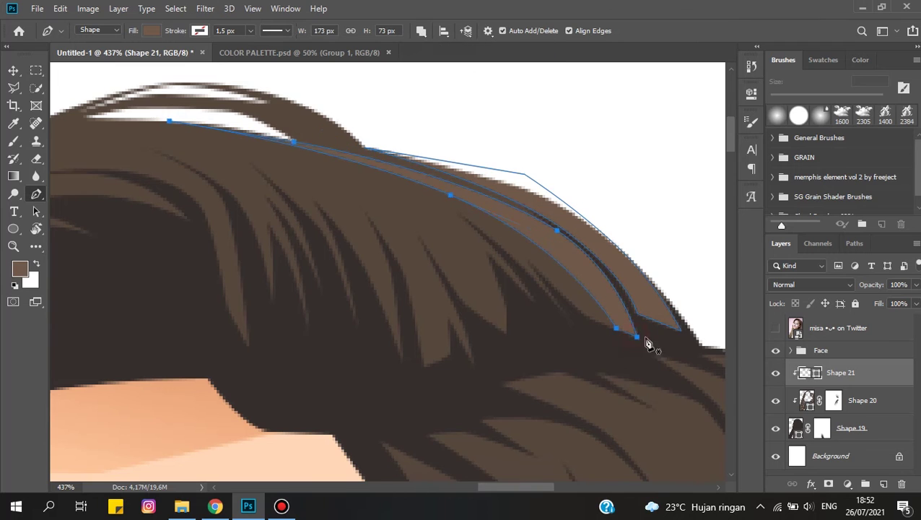
scroll(577, 325, "left", 1)
scroll(373, 171, "left", 5)
scroll(382, 186, "up", 1)
left_click(162, 243)
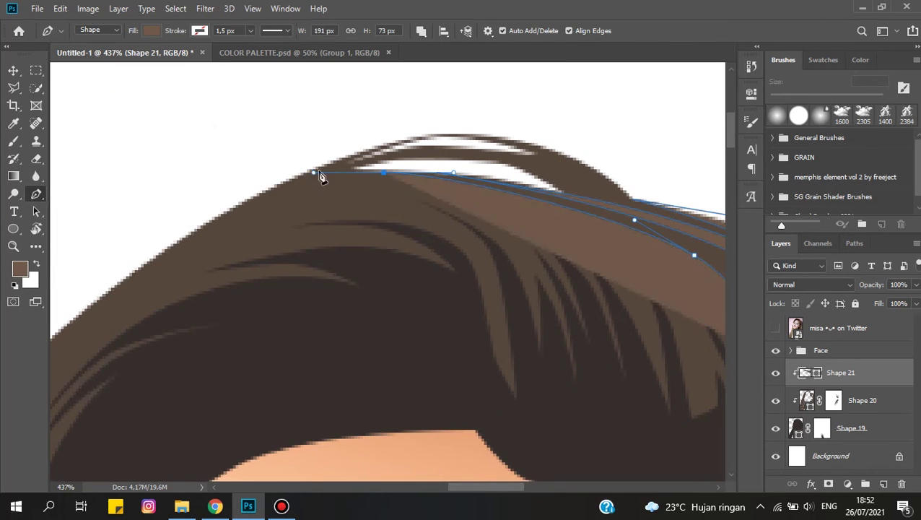
scroll(401, 189, "down", 1)
scroll(400, 189, "right", 2)
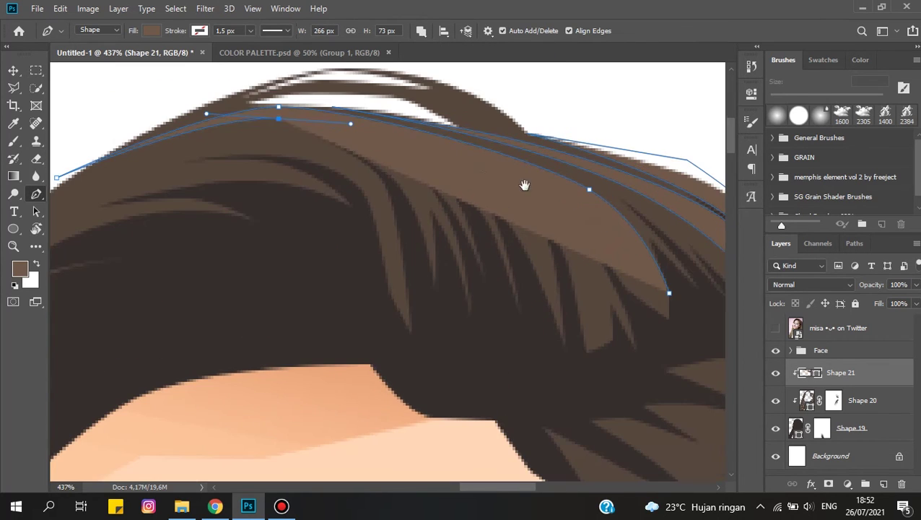
left_click(280, 109)
- Draw a second highlight strand across the crown, closing it with a curved anchor
scroll(643, 308, "up", 1)
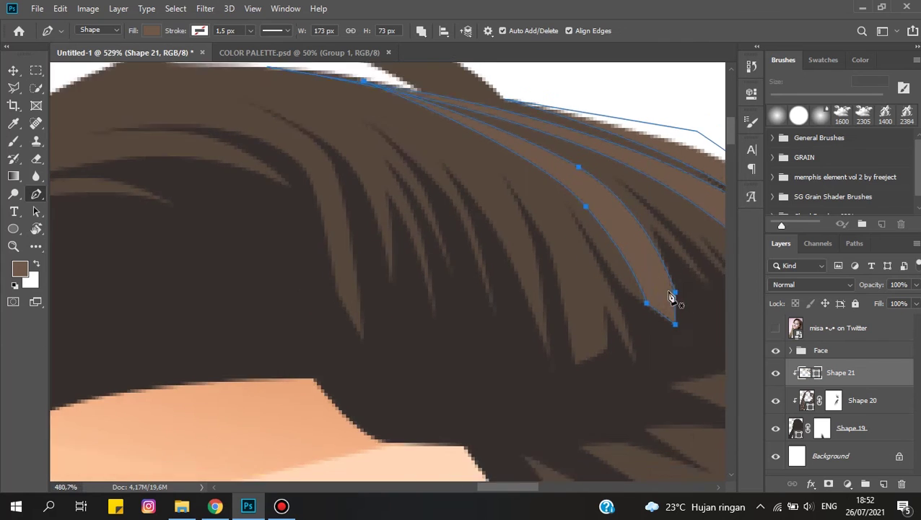
scroll(670, 296, "up", 1)
left_click(626, 303)
left_click(550, 195)
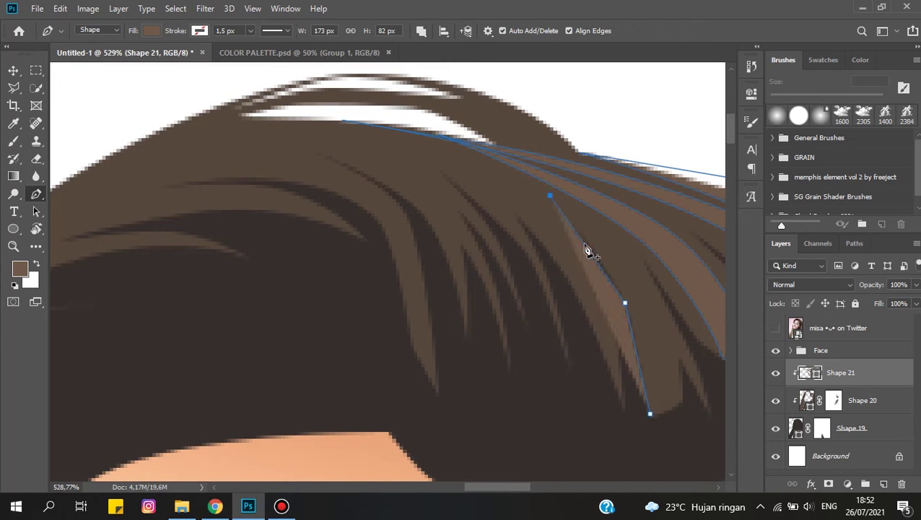
scroll(562, 289, "up", 2)
scroll(565, 311, "left", 3)
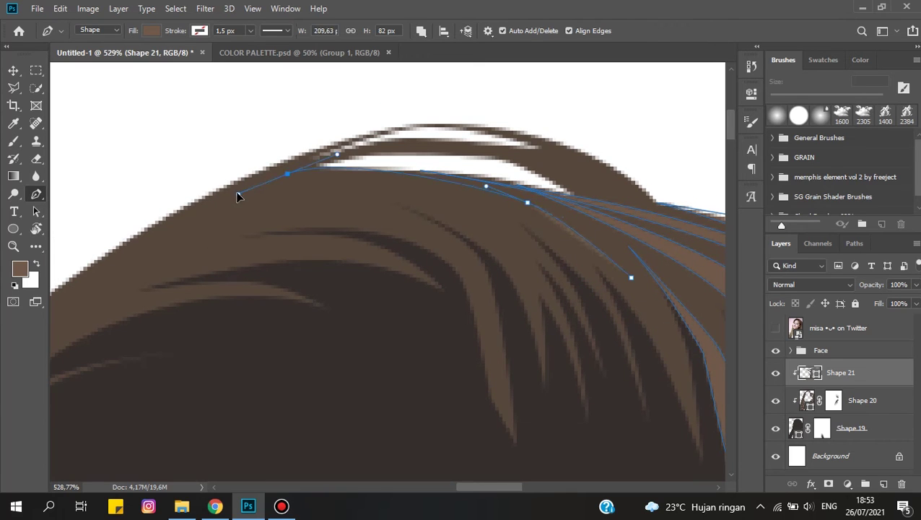
left_click_drag(205, 206, 177, 222)
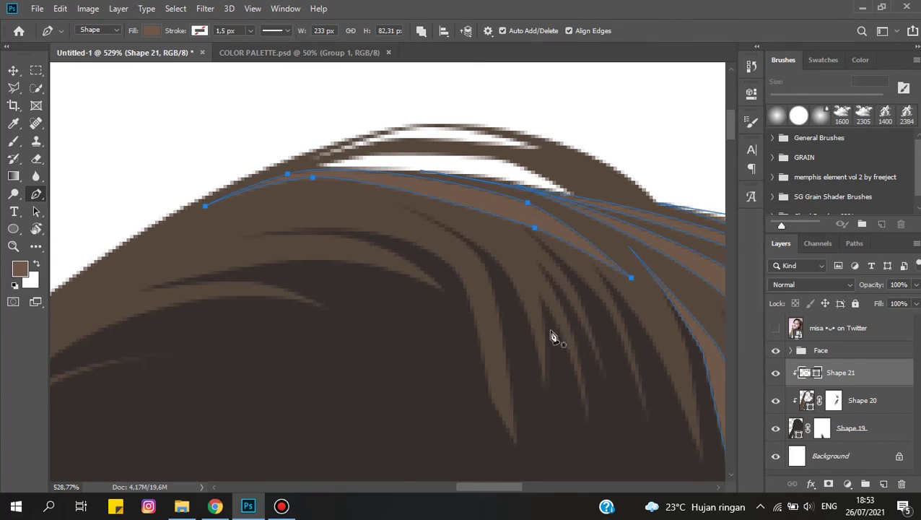
scroll(514, 323, "down", 1)
- Draw another curved highlight path over the crown, closing it at its start anchor
left_click(493, 273)
left_click_drag(398, 227, 373, 226)
left_click_drag(91, 289, 146, 248)
left_click_drag(385, 207, 454, 214)
left_click(493, 273)
scroll(433, 211, "down", 5)
scroll(580, 212, "down", 3)
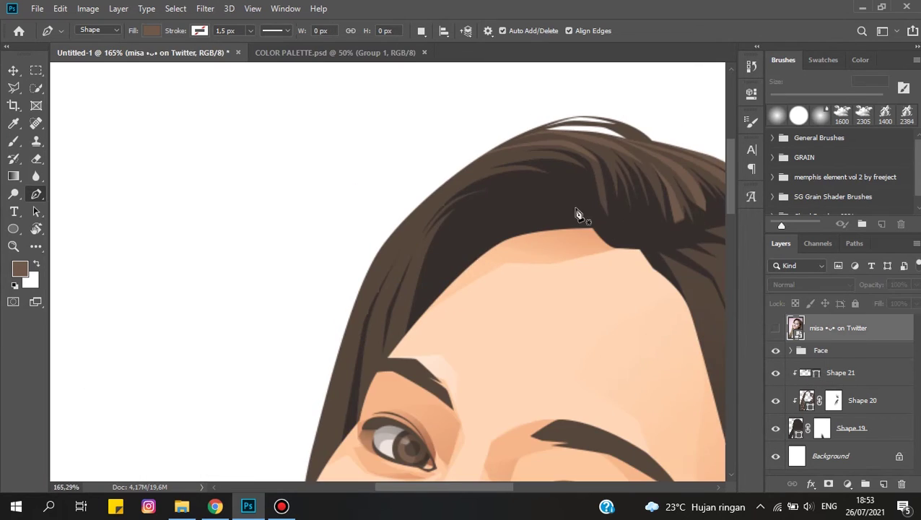
- Finish and close the lower hair highlight strand, briefly comparing it with the reference photo
scroll(429, 148, "up", 1)
scroll(373, 356, "down", 1)
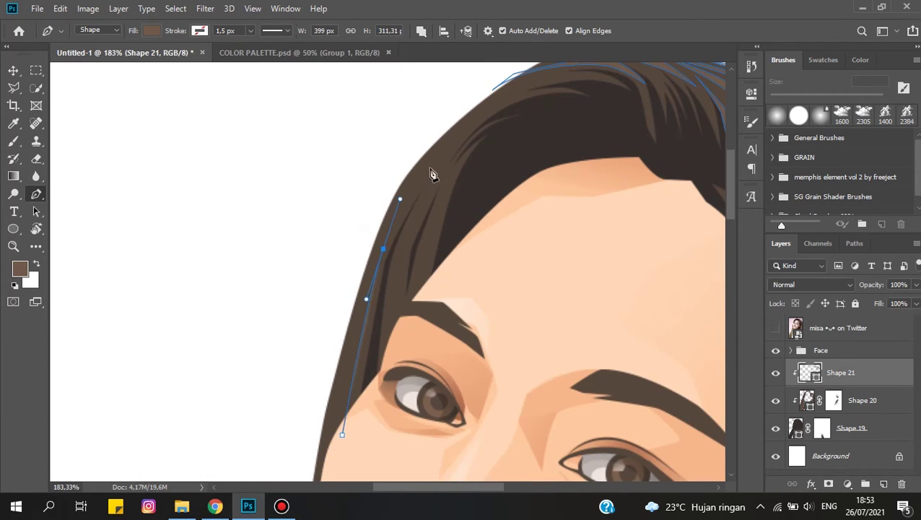
scroll(344, 298, "down", 5)
left_click_drag(473, 177, 493, 150)
scroll(499, 217, "up", 3)
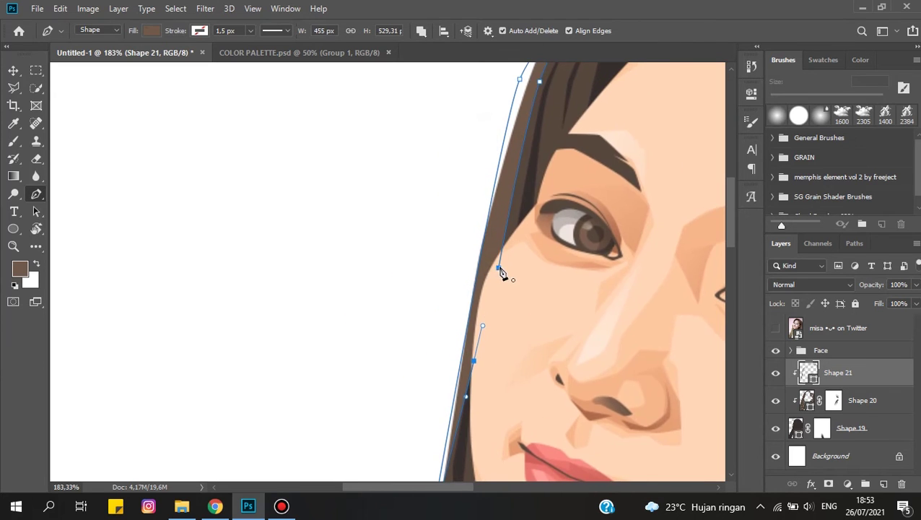
scroll(517, 383, "up", 3)
scroll(546, 216, "down", 2)
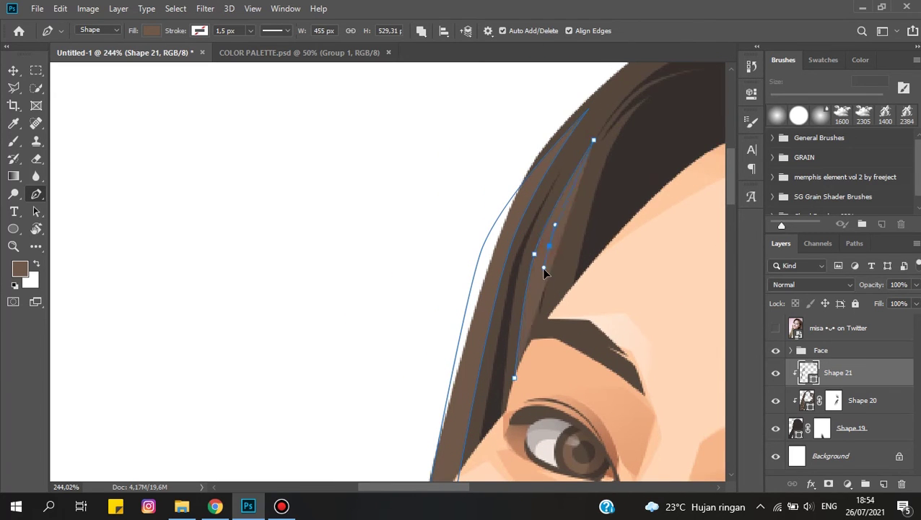
scroll(539, 370, "up", 2)
scroll(564, 374, "down", 1)
scroll(563, 374, "up", 3)
scroll(376, 253, "down", 3)
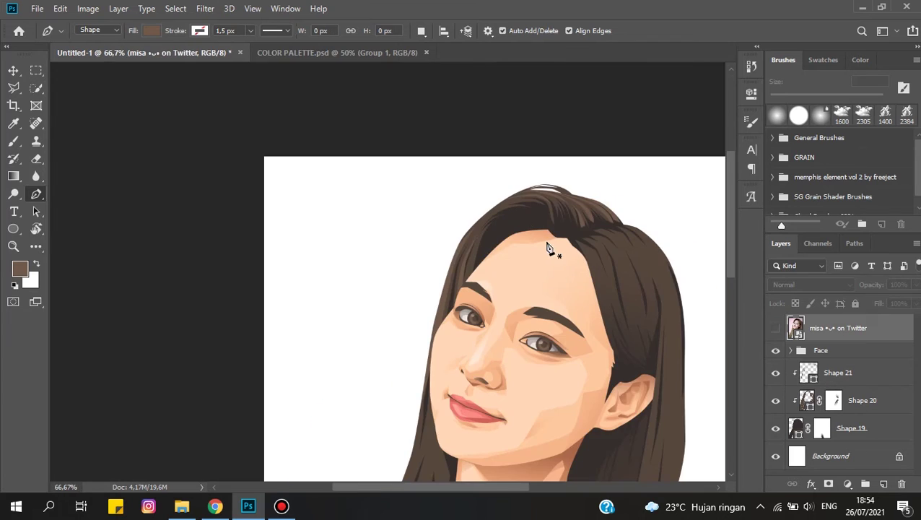
scroll(376, 252, "down", 2)
scroll(422, 325, "up", 2)
left_click(776, 328)
left_click(775, 328)
scroll(487, 278, "up", 3)
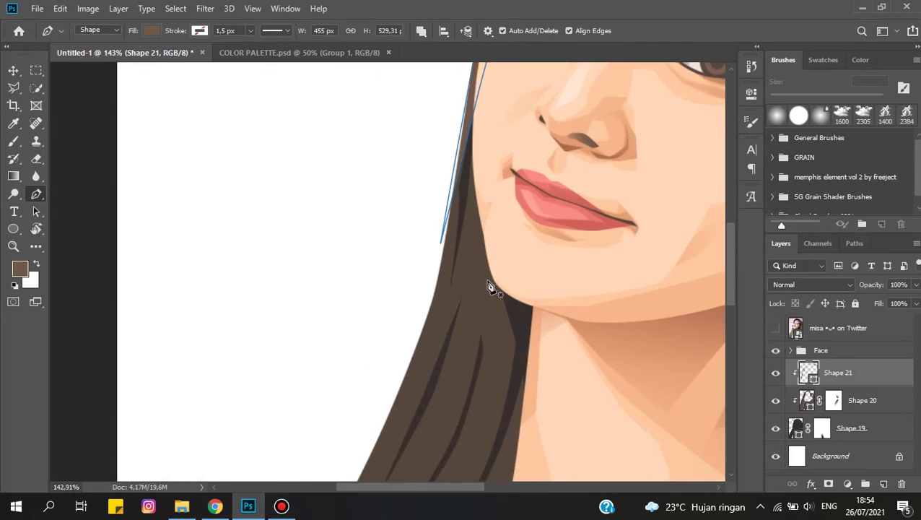
scroll(493, 395, "up", 2)
scroll(490, 390, "down", 1)
left_click_drag(614, 129, 611, 165)
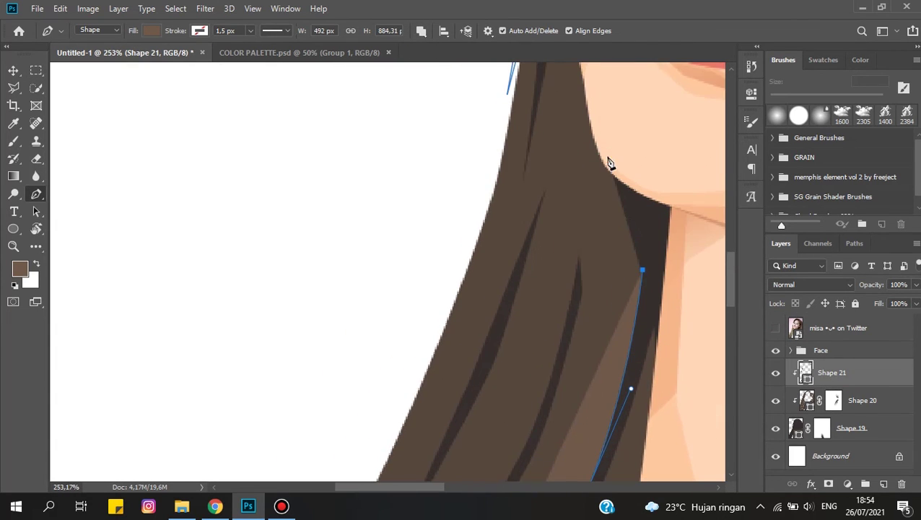
scroll(609, 286, "down", 2)
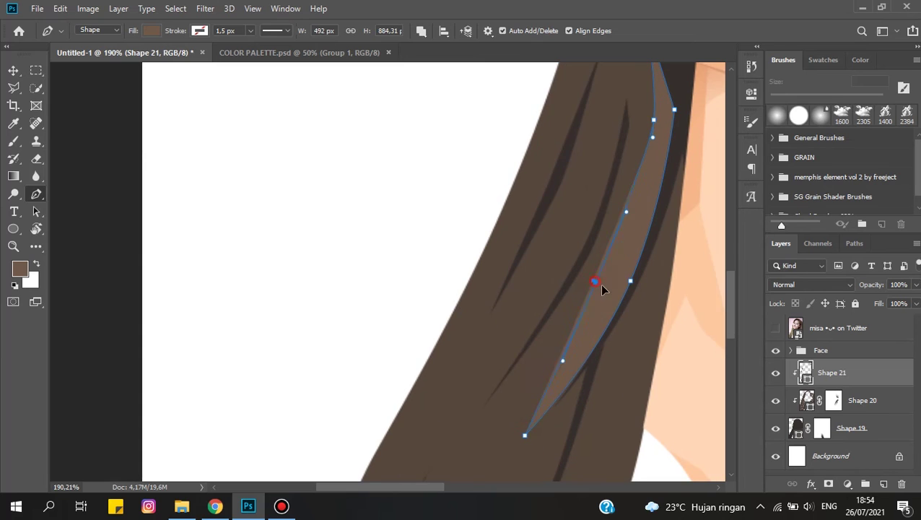
scroll(627, 308, "down", 1)
scroll(635, 253, "down", 1)
scroll(638, 202, "up", 2)
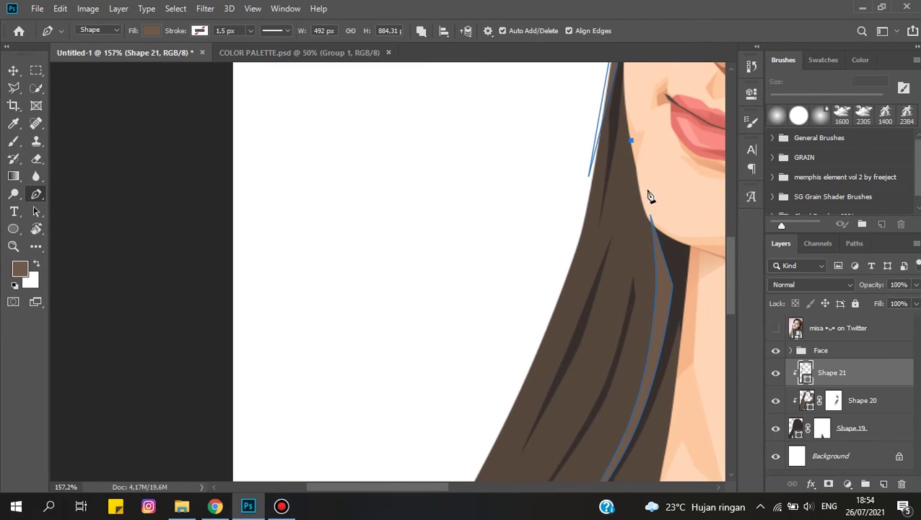
scroll(570, 465, "up", 1)
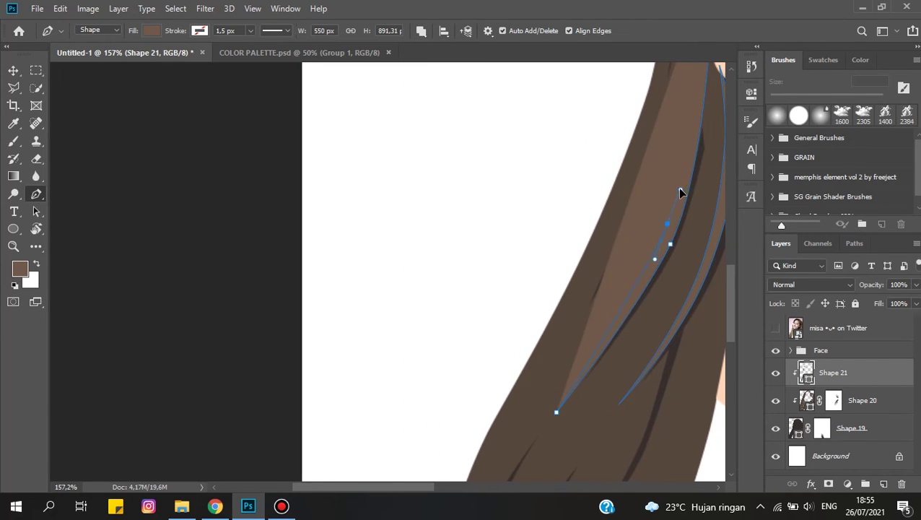
left_click(684, 191)
- Draw and close a second curved highlight strand down the left hair
scroll(695, 154, "down", 2)
left_click_drag(696, 154, 656, 379)
scroll(656, 379, "up", 1)
left_click_drag(582, 329, 561, 378)
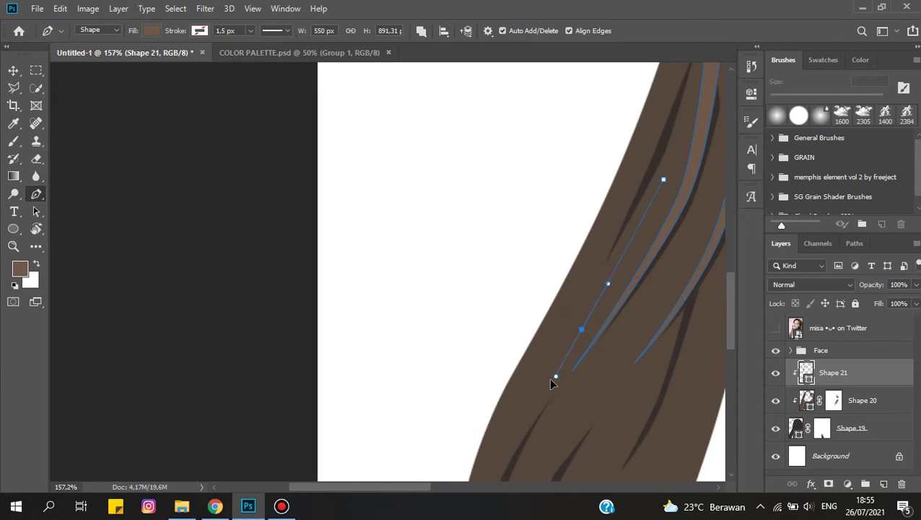
scroll(562, 373, "down", 2)
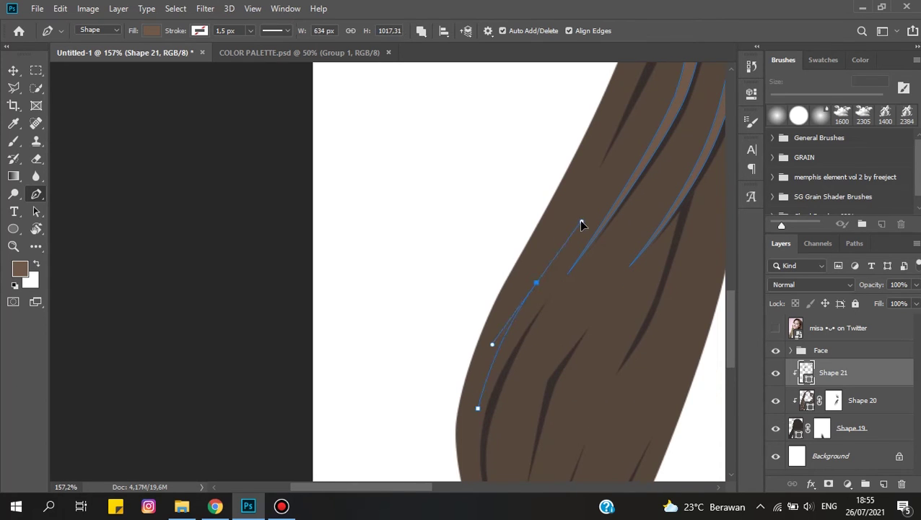
left_click_drag(582, 221, 638, 143)
scroll(491, 368, "down", 5)
left_click(505, 329)
left_click(530, 170)
- Add a third highlight strand reaching up into the hair and reshape it smoothly
scroll(526, 264, "down", 2)
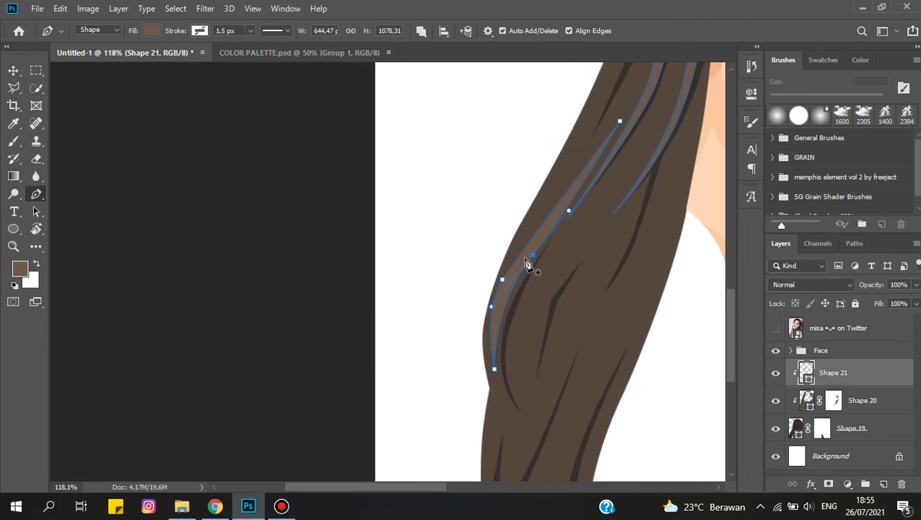
scroll(602, 172, "up", 2)
left_click(493, 392)
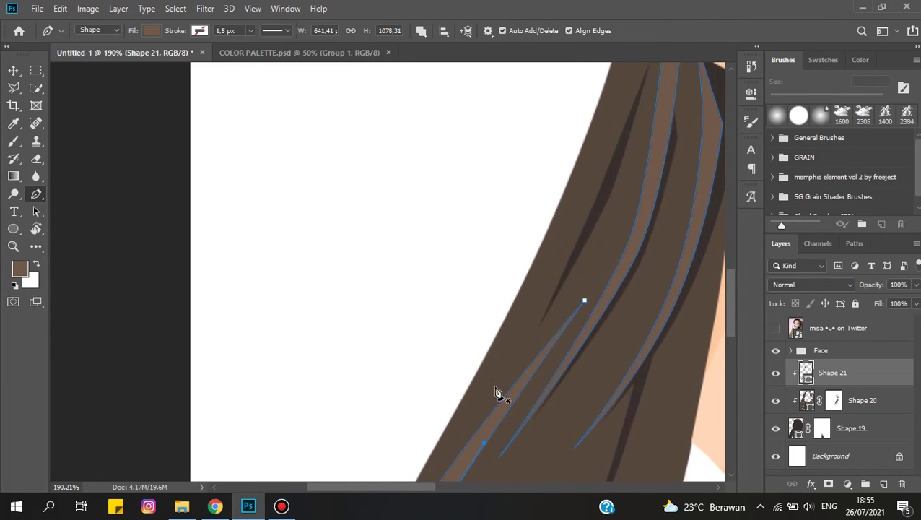
left_click_drag(563, 269, 574, 250)
left_click(614, 125)
left_click(492, 392)
scroll(592, 310, "down", 2)
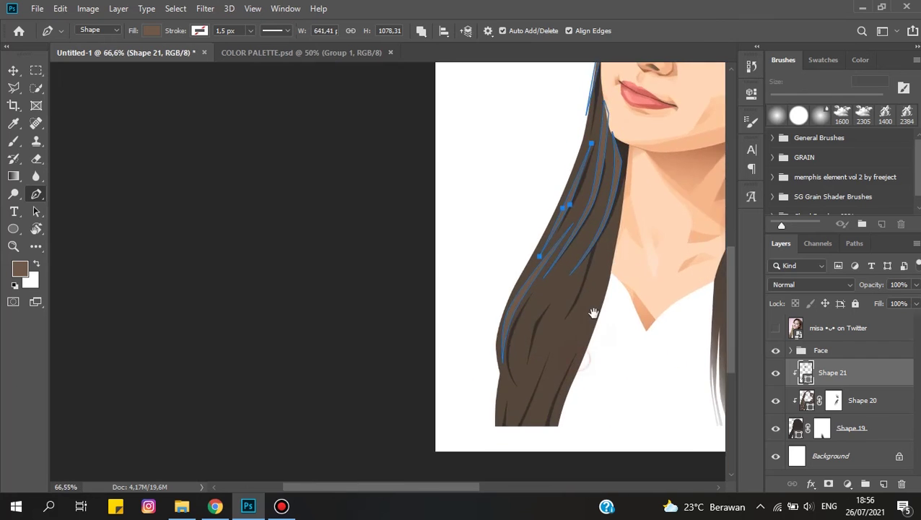
scroll(577, 322, "up", 4)
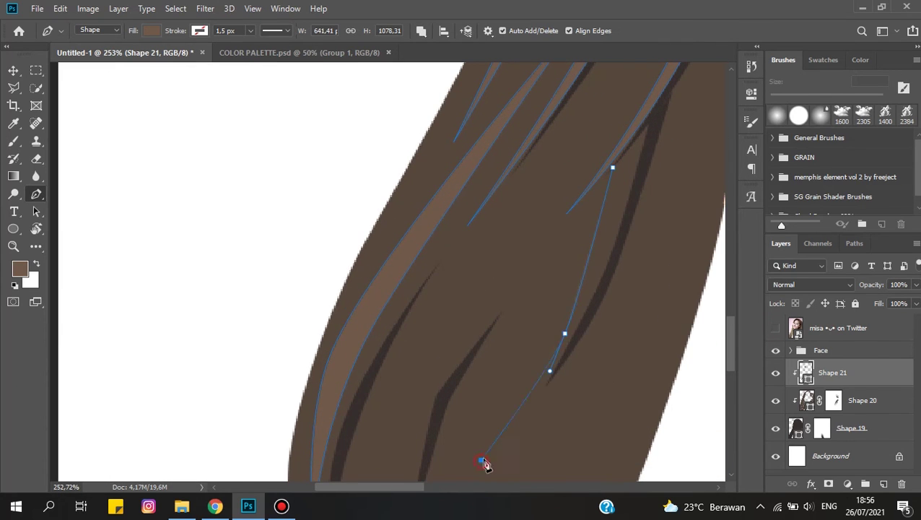
left_click_drag(483, 462, 660, 150)
scroll(589, 195, "down", 2)
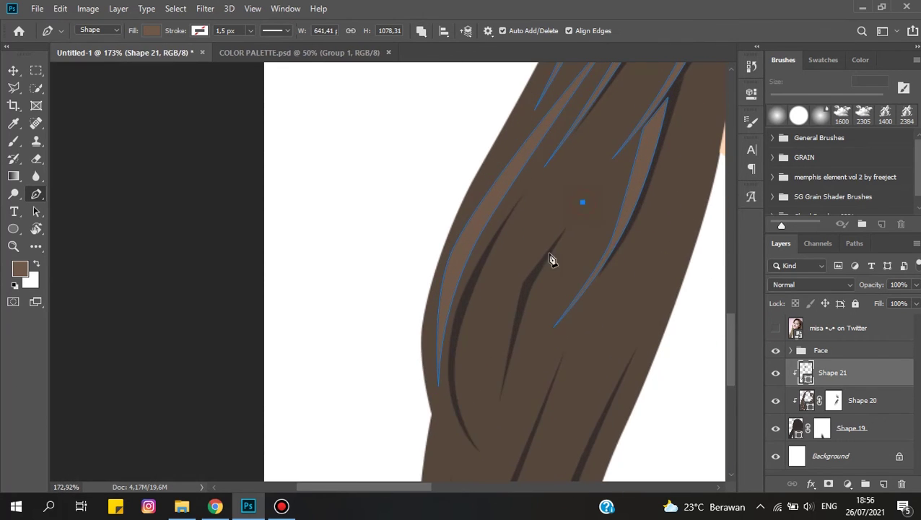
scroll(486, 268, "up", 1)
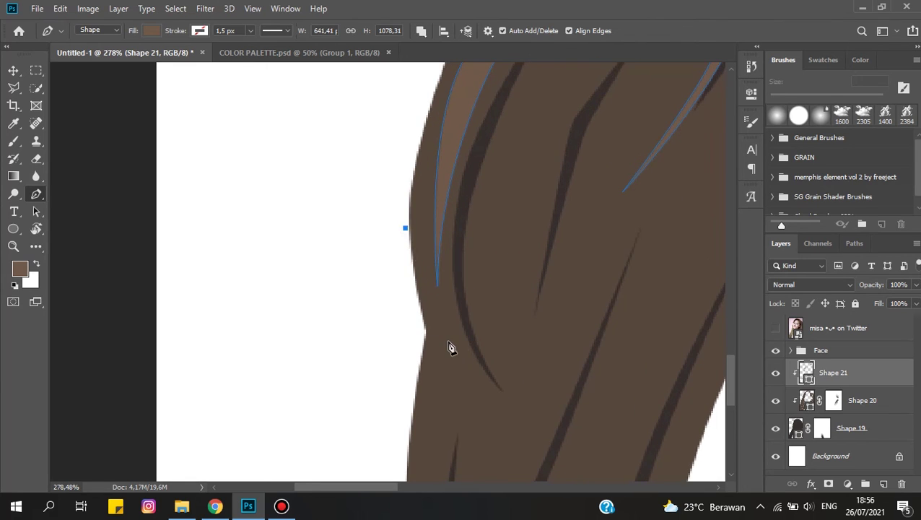
- Outline a curved highlight strand along the hair's lower left edge
left_click(448, 340)
left_click_drag(526, 403, 473, 385)
left_click_drag(372, 257, 371, 261)
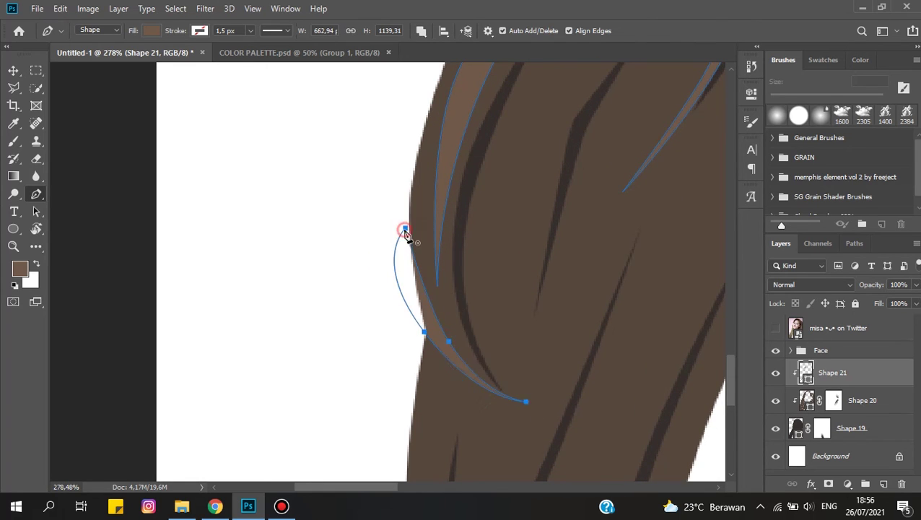
scroll(407, 235, "down", 2)
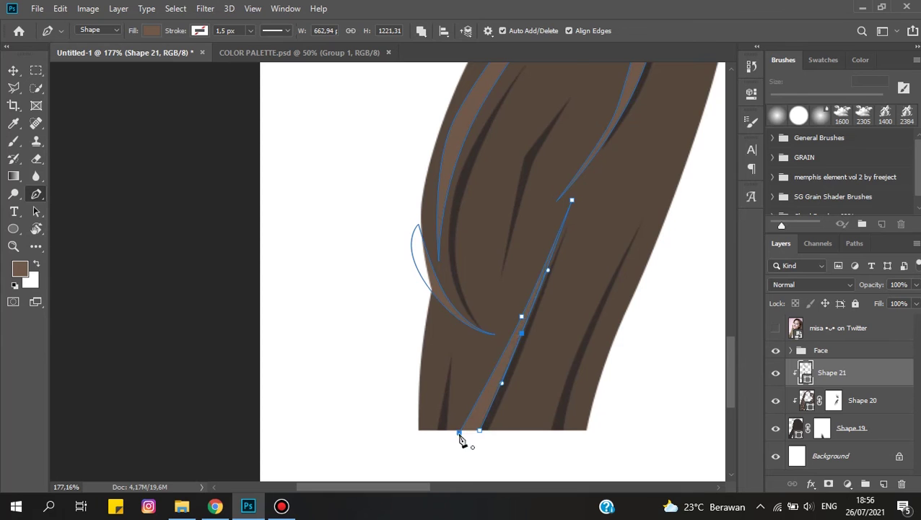
scroll(469, 432, "down", 2)
left_click(400, 318)
left_click(412, 446)
- Trace another strand from the hair's bottom up to the top with smooth points
left_click(510, 428)
scroll(556, 316, "up", 1)
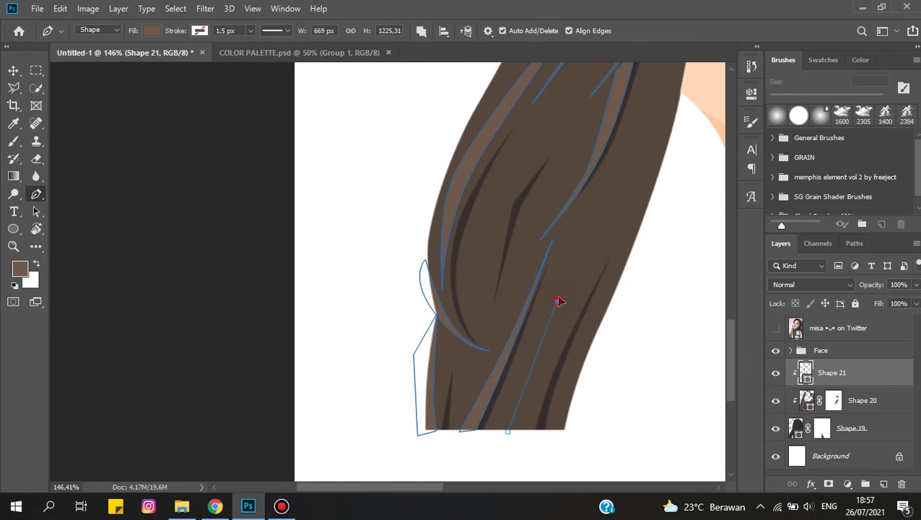
left_click(619, 171)
left_click_drag(561, 315, 556, 332)
scroll(535, 323, "up", 1)
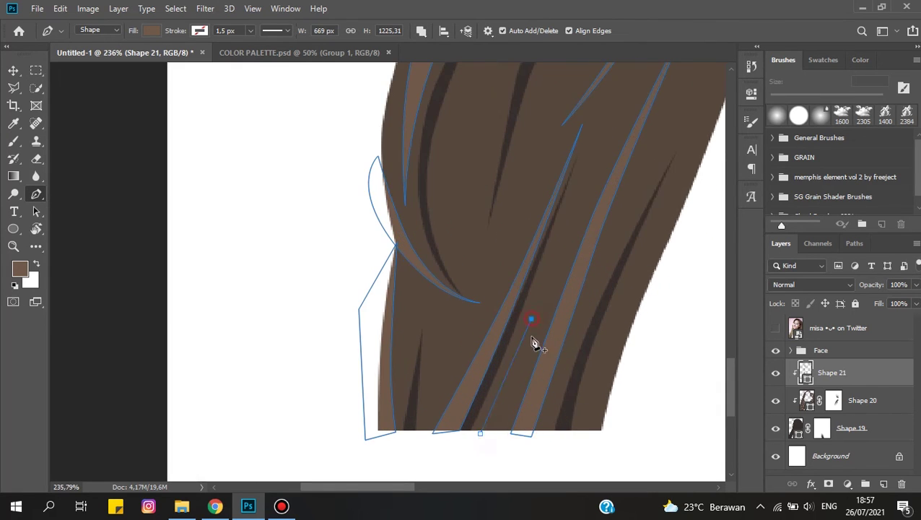
scroll(494, 436, "down", 3)
scroll(569, 407, "up", 2)
left_click_drag(605, 263, 614, 222)
scroll(617, 210, "up", 2)
left_click_drag(599, 331, 593, 344)
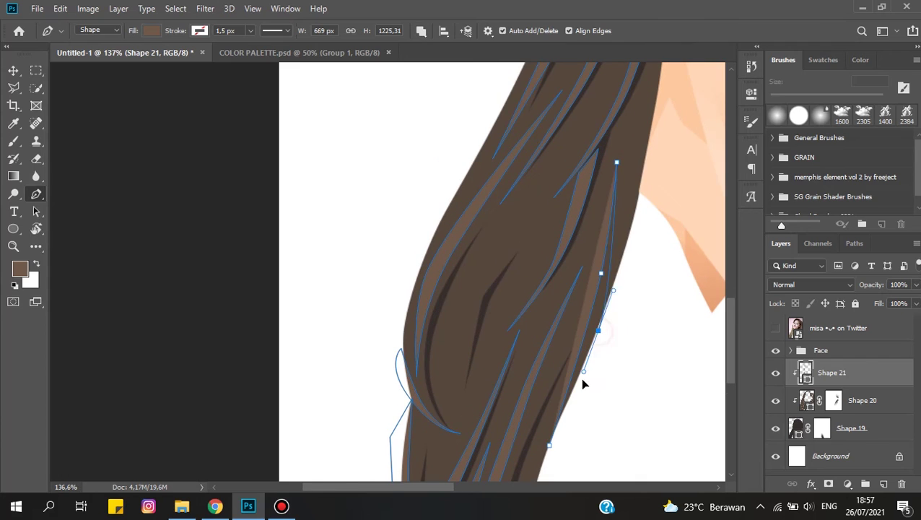
scroll(660, 181, "up", 1)
scroll(631, 415, "up", 1)
scroll(687, 172, "up", 1)
left_click(685, 123)
scroll(665, 207, "down", 3)
scroll(592, 282, "up", 2)
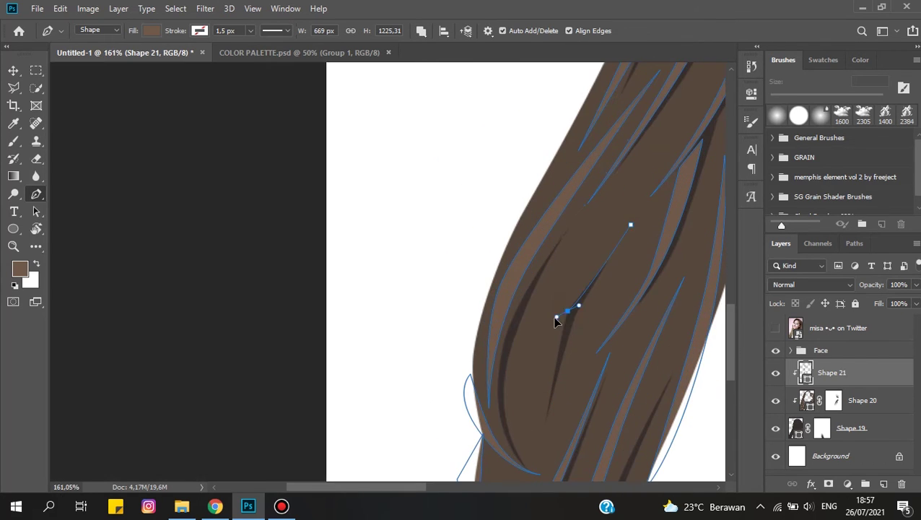
left_click(517, 338)
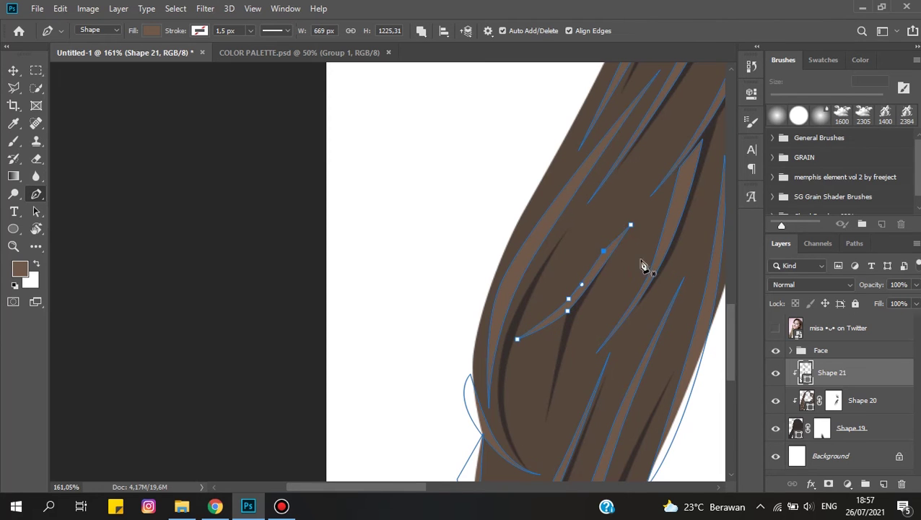
scroll(505, 289, "down", 3)
- Show the reference photo layer over the drawing
left_click(837, 328)
left_click(831, 373)
left_click(776, 328)
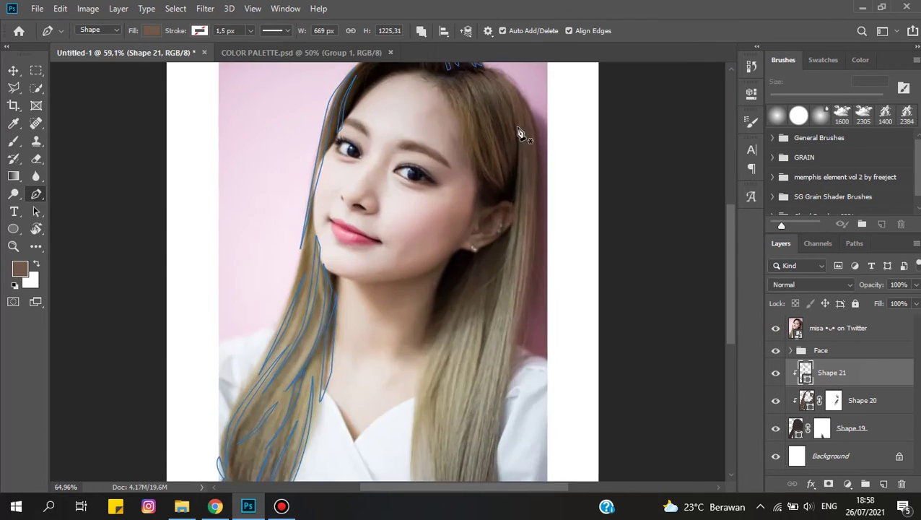
- Hide the 'misa on Twitter' reference photo layer again
scroll(361, 289, "up", 3)
left_click(776, 327)
scroll(410, 139, "up", 1)
scroll(410, 140, "up", 3)
- Draw and close a highlight strand running down from the hairline
left_click(497, 410)
scroll(463, 303, "down", 3)
scroll(448, 302, "up", 3)
left_click(430, 205)
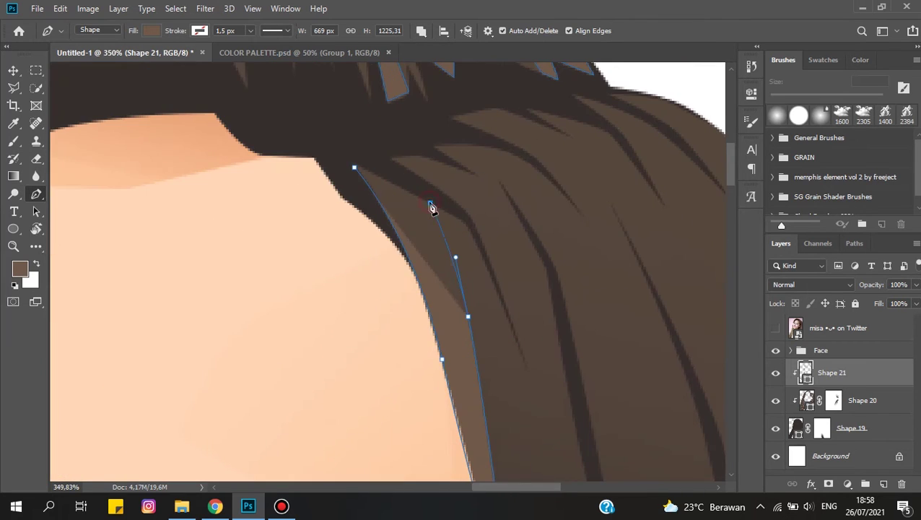
scroll(430, 207, "down", 3)
scroll(463, 267, "up", 1)
scroll(485, 350, "up", 1)
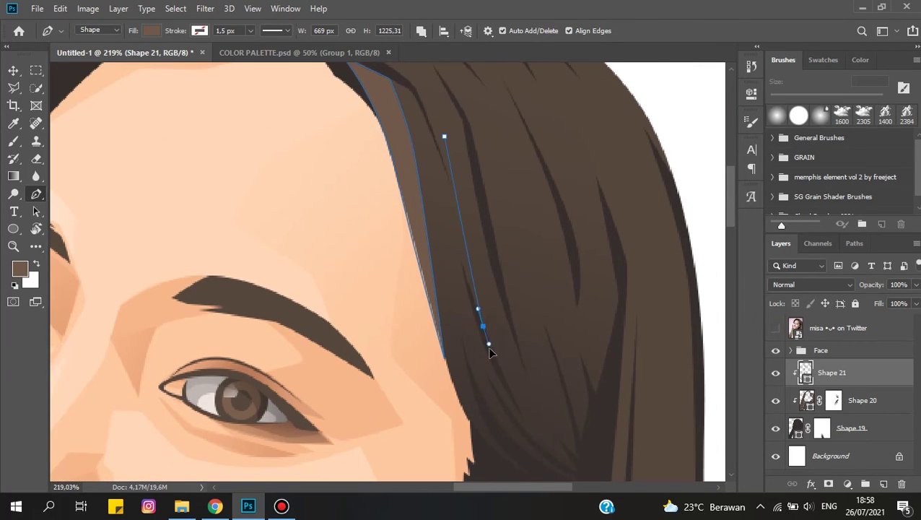
left_click_drag(489, 352, 499, 371)
left_click(556, 448)
left_click(444, 136)
- Draw a second curved strand from the hairline to a bottom tip and close it
scroll(473, 158, "up", 3)
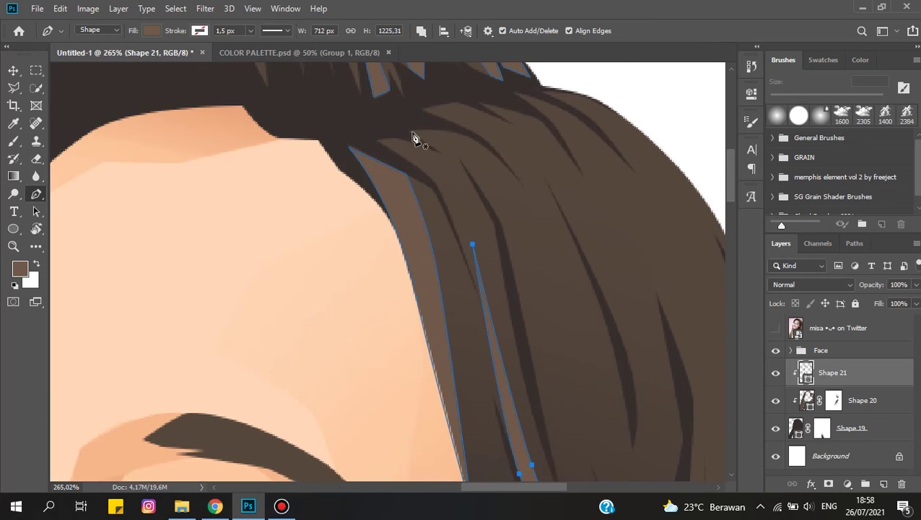
left_click(425, 135)
left_click_drag(475, 141, 491, 149)
left_click_drag(548, 263, 566, 333)
left_click(581, 409)
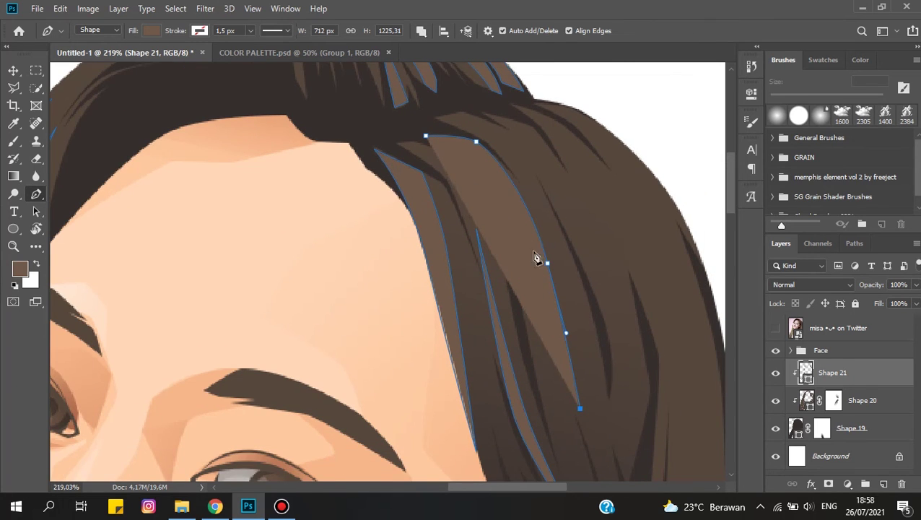
scroll(457, 137, "up", 1)
left_click_drag(420, 135, 540, 251)
- Plot the points of a new highlight strand in the upper right hair
scroll(484, 147, "down", 5)
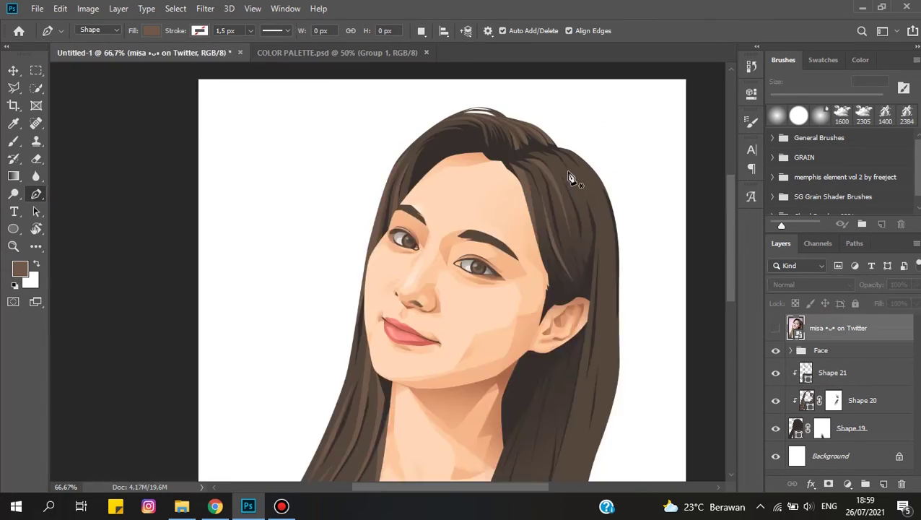
scroll(559, 165, "up", 2)
scroll(559, 165, "up", 2)
scroll(615, 424, "up", 1)
scroll(616, 425, "up", 2)
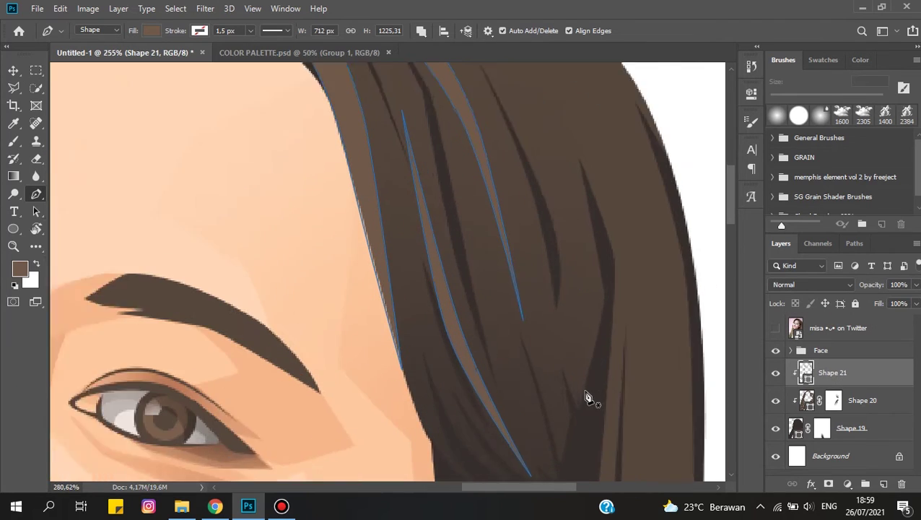
left_click(580, 413)
left_click(606, 261)
left_click(579, 169)
scroll(555, 103, "up", 1)
scroll(619, 247, "down", 1)
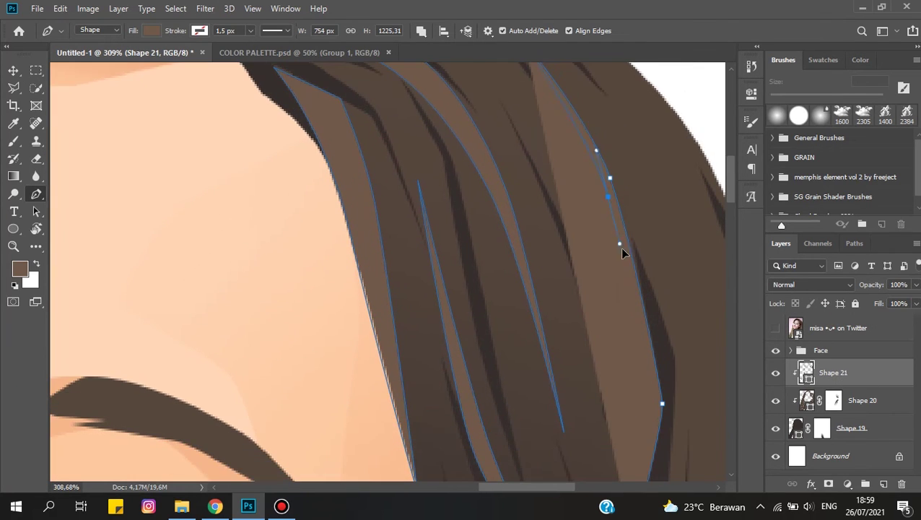
scroll(644, 354, "down", 1)
left_click(633, 448)
scroll(615, 221, "down", 1)
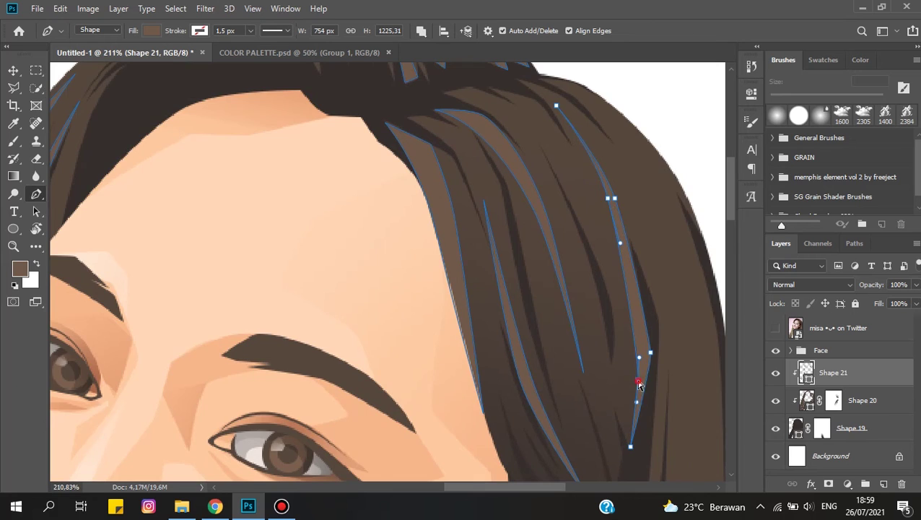
scroll(549, 168, "up", 2)
- Begin a strand tracing down the right outer edge of the hair past the temple
left_click(514, 136)
left_click(655, 369)
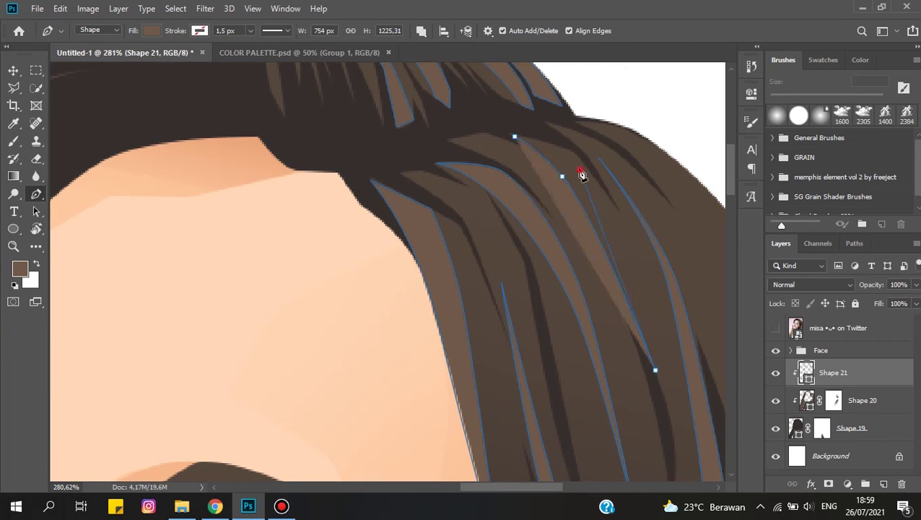
scroll(518, 141, "down", 2)
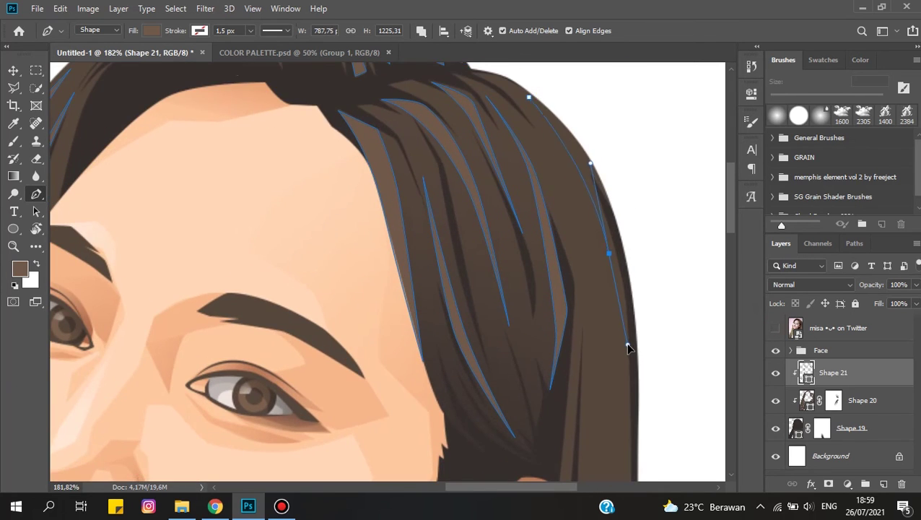
scroll(625, 342, "down", 2)
left_click(601, 368)
scroll(613, 99, "up", 2)
scroll(679, 223, "down", 3)
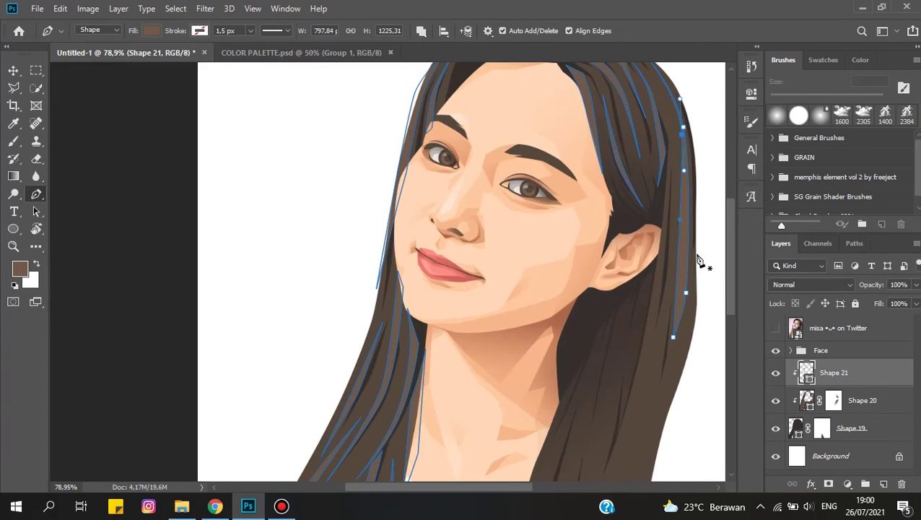
- Extend the long brown hair strand down beside the neck and finish the shape
scroll(669, 333, "up", 2)
scroll(684, 322, "down", 3)
left_click(658, 372)
left_click(643, 419)
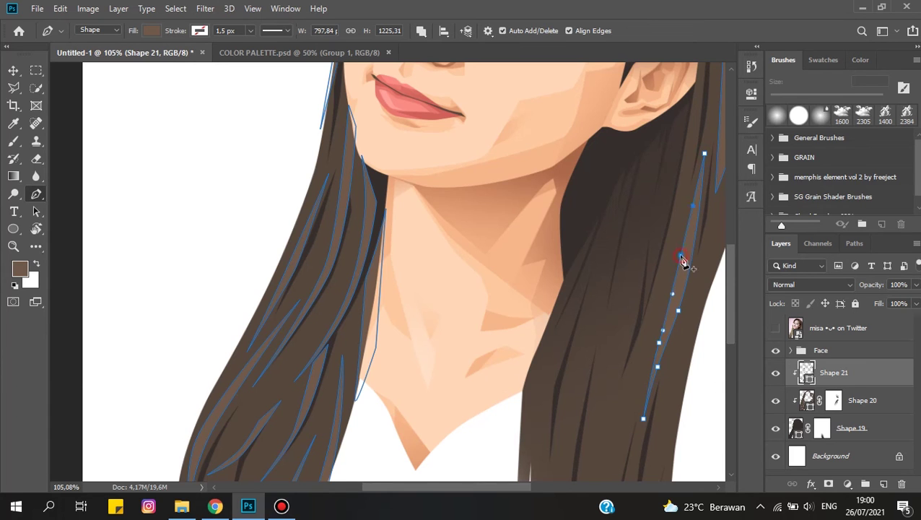
scroll(684, 262, "up", 1)
scroll(689, 209, "up", 1)
scroll(633, 411, "down", 2)
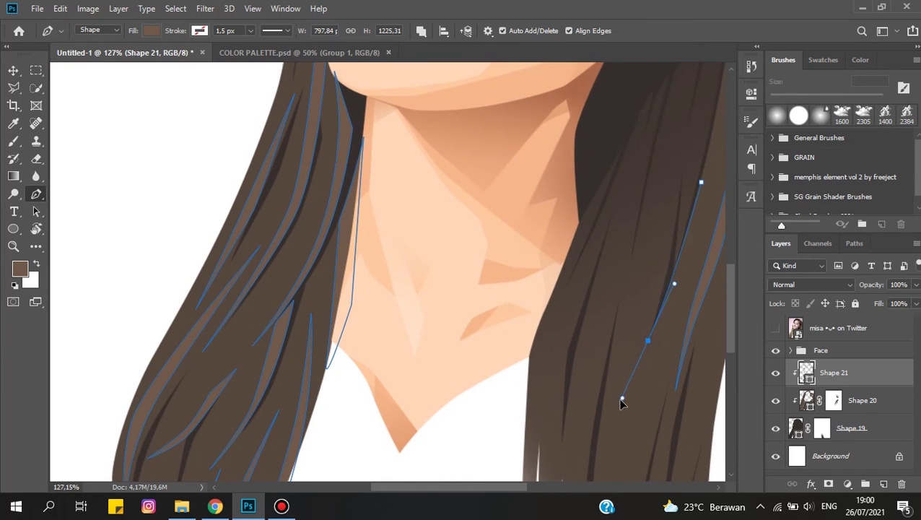
scroll(625, 416, "down", 1)
left_click(628, 432)
scroll(633, 210, "up", 1)
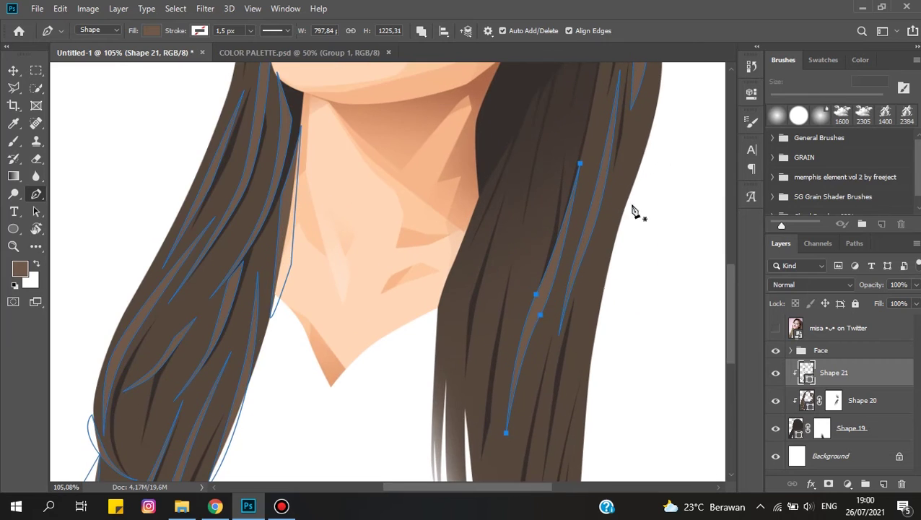
scroll(632, 211, "up", 1)
scroll(605, 245, "up", 1)
scroll(606, 286, "up", 1)
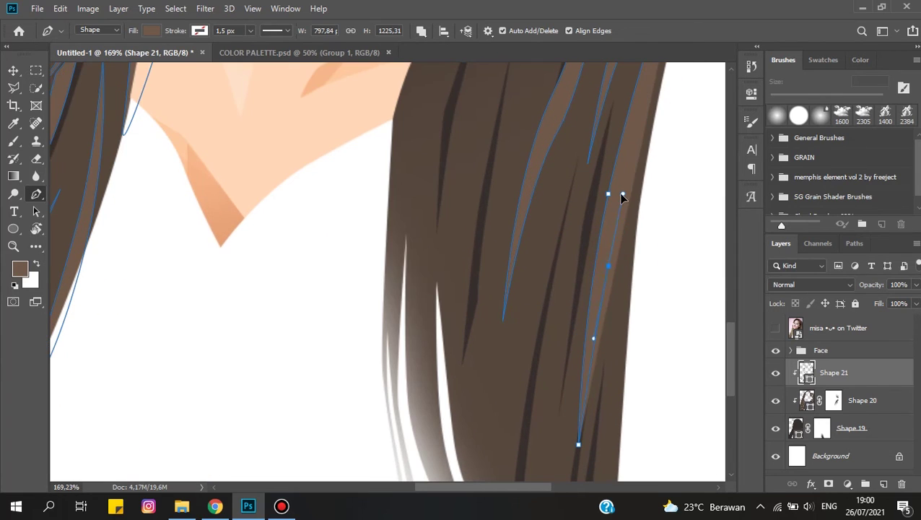
scroll(621, 196, "down", 1)
scroll(611, 395, "down", 1)
scroll(657, 218, "up", 1)
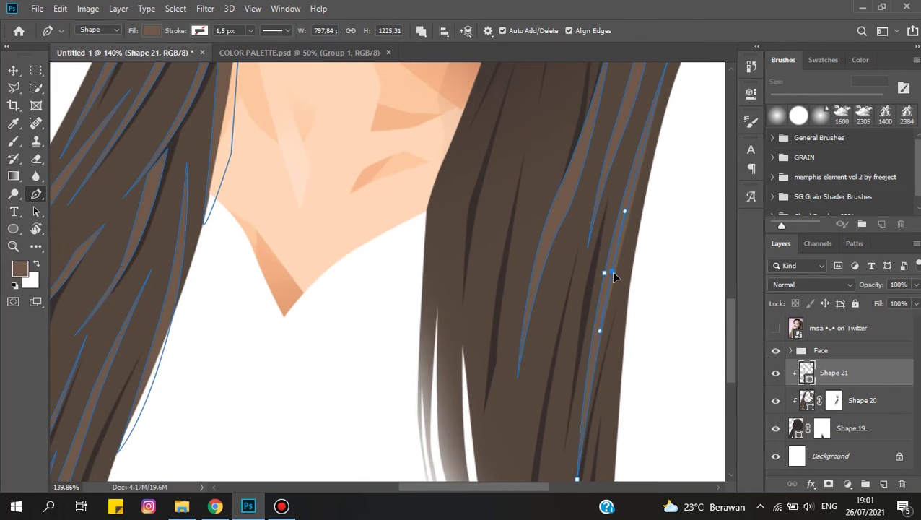
scroll(611, 271, "down", 1)
scroll(570, 462, "up", 1)
scroll(588, 267, "up", 1)
scroll(585, 277, "down", 1)
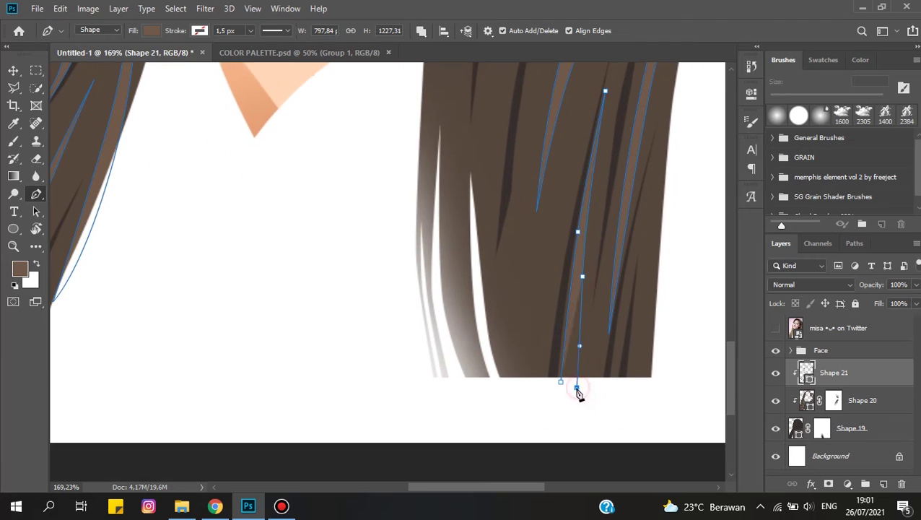
scroll(578, 393, "down", 2)
scroll(570, 414, "up", 1)
scroll(587, 360, "up", 1)
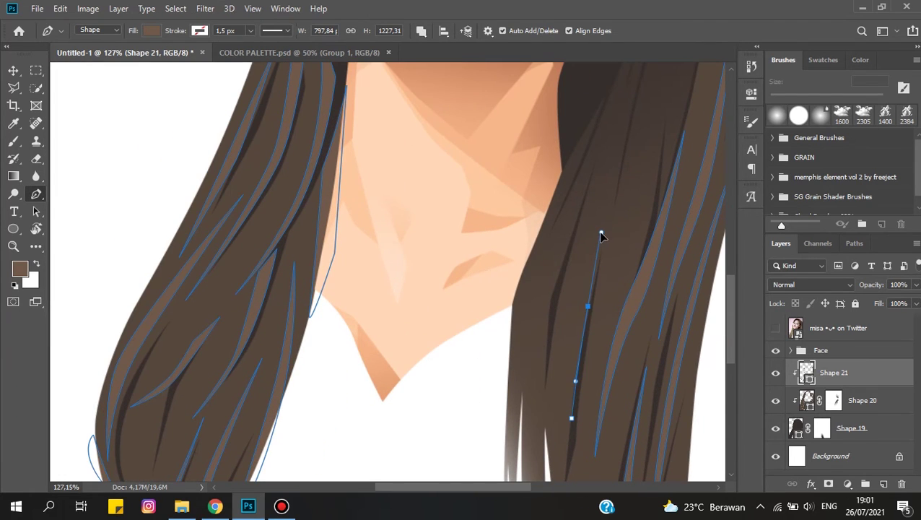
left_click(625, 167)
- Draw a second thin strand curving up through the right-side hair
left_click(572, 417)
scroll(570, 404, "up", 1)
left_click(533, 394)
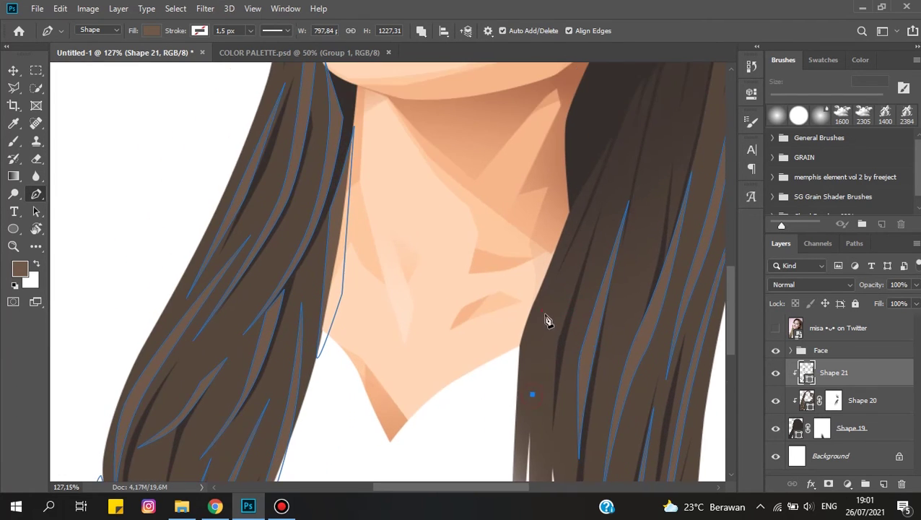
left_click_drag(545, 312, 553, 288)
left_click(596, 209)
scroll(535, 401, "down", 1)
scroll(562, 423, "up", 2)
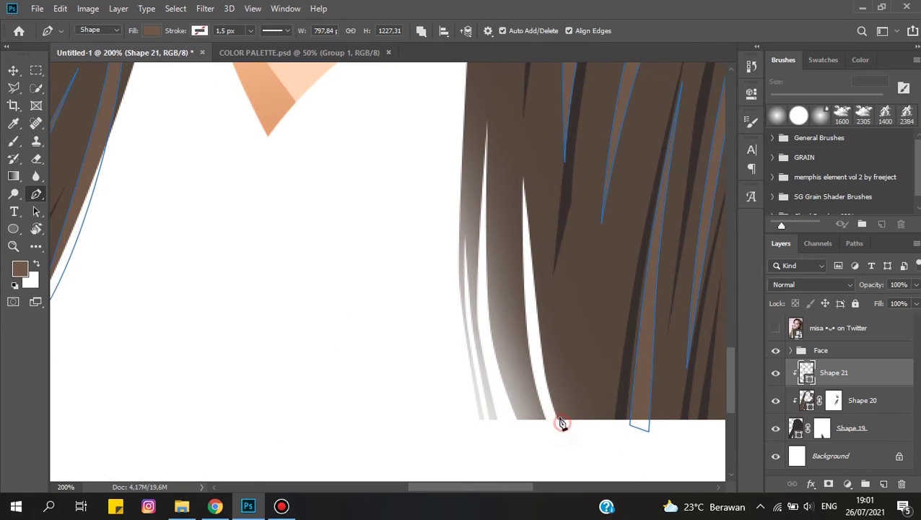
left_click(524, 200)
left_click_drag(528, 86, 526, 149)
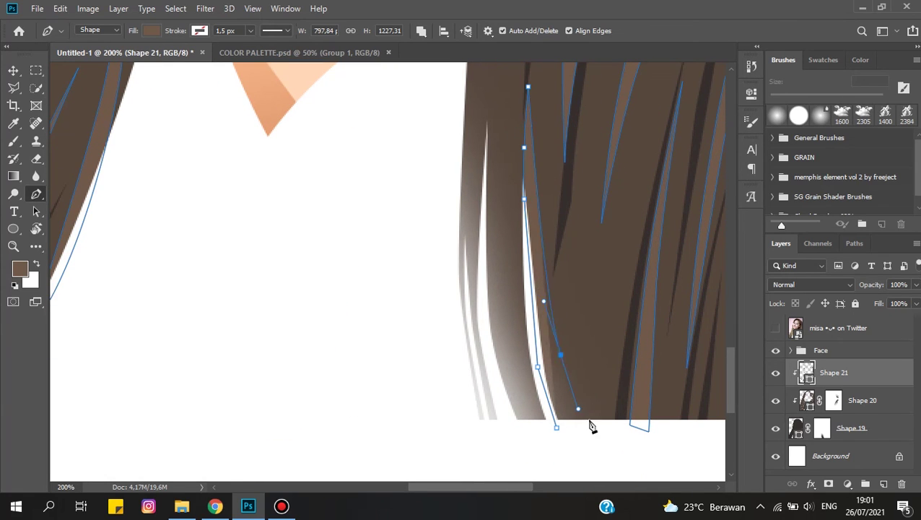
left_click(556, 426)
- Draw a third curved strand starting just below the ear
scroll(560, 404, "down", 2)
scroll(625, 112, "up", 2)
left_click(570, 399)
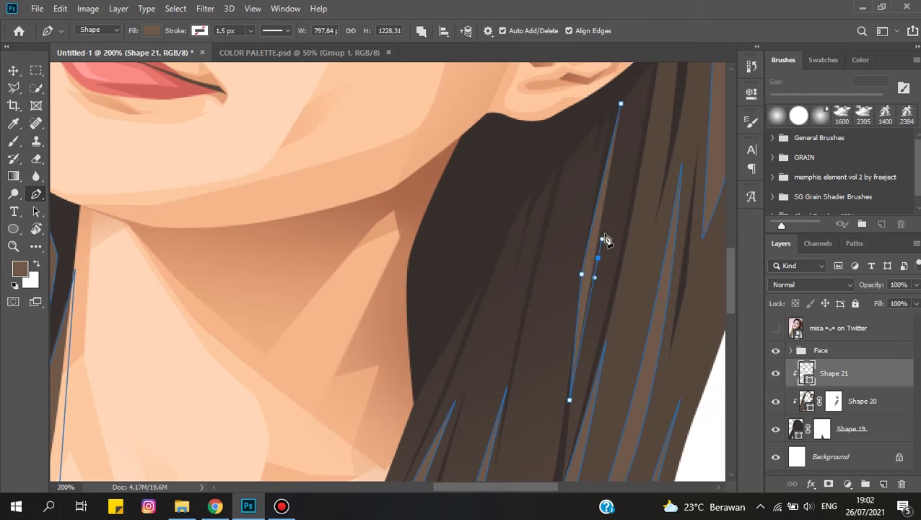
left_click_drag(598, 258, 602, 239)
left_click(646, 71)
scroll(547, 361, "down", 2)
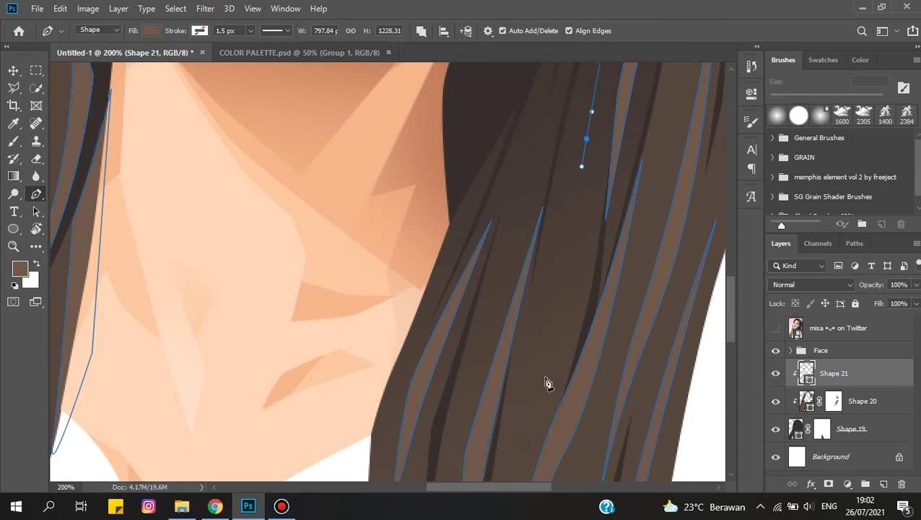
scroll(582, 243, "up", 1)
left_click(582, 238)
left_click(617, 81)
scroll(583, 165, "up", 1)
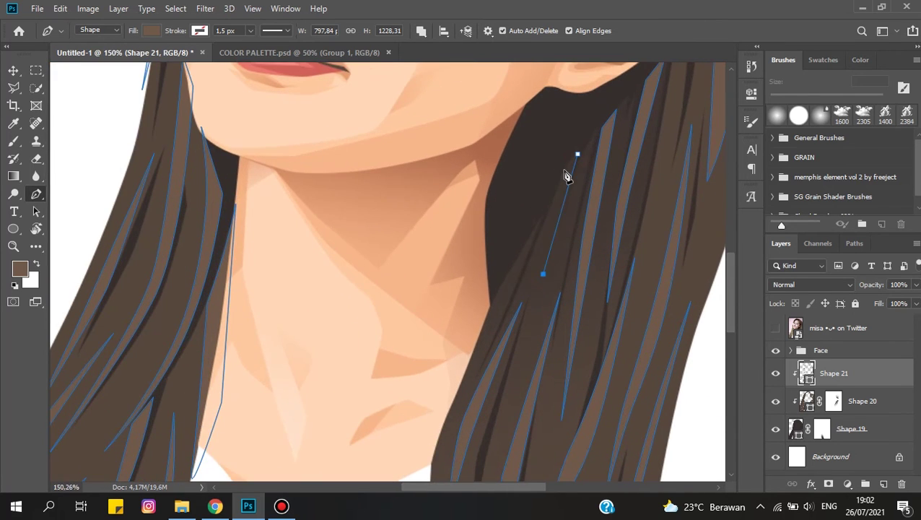
scroll(566, 177, "down", 2)
scroll(638, 160, "up", 3)
- Add a layer mask to Shape 21 and hide the strands near the ear with a Polygonal Lasso selection
key("l")
left_click(617, 93)
scroll(560, 385, "up", 1)
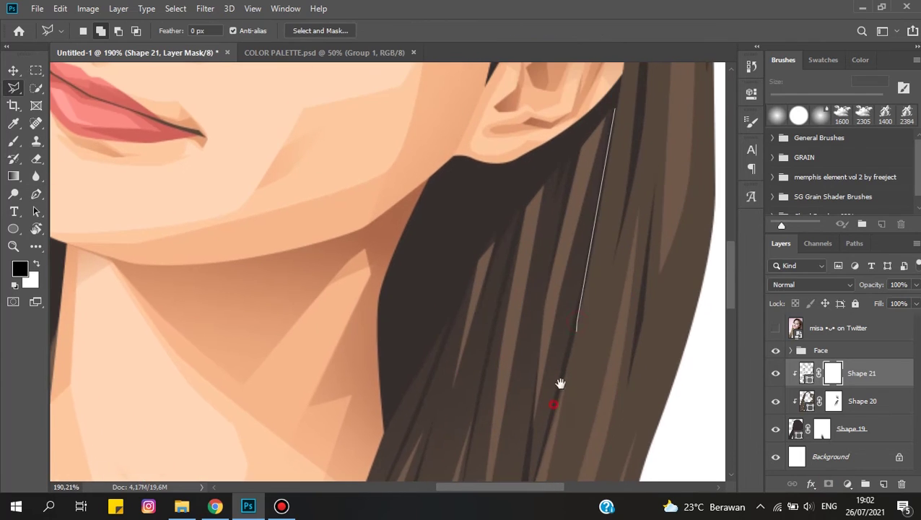
left_click_drag(560, 385, 535, 217)
left_click(530, 428)
left_click_drag(531, 427, 578, 214)
left_click(503, 283)
left_click(653, 147)
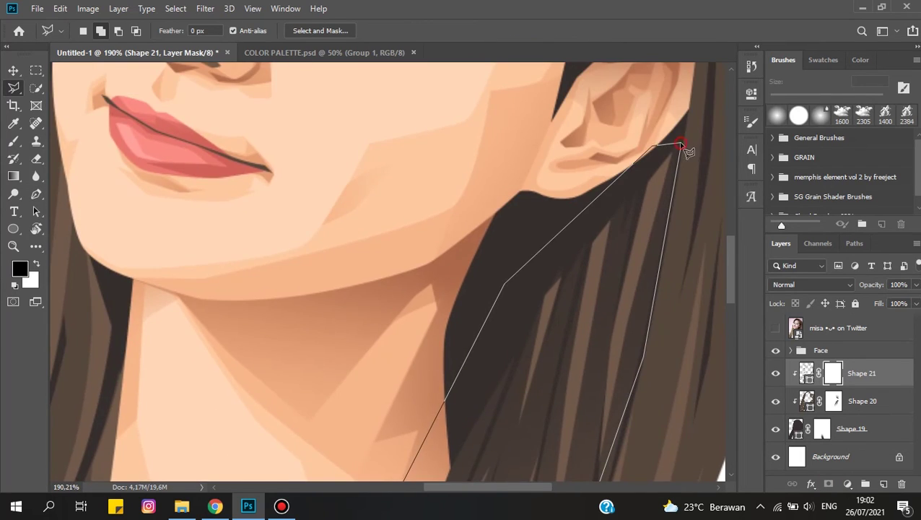
left_click(687, 151)
key("b")
scroll(637, 185, "down", 2)
scroll(441, 277, "up", 2)
scroll(593, 163, "down", 2)
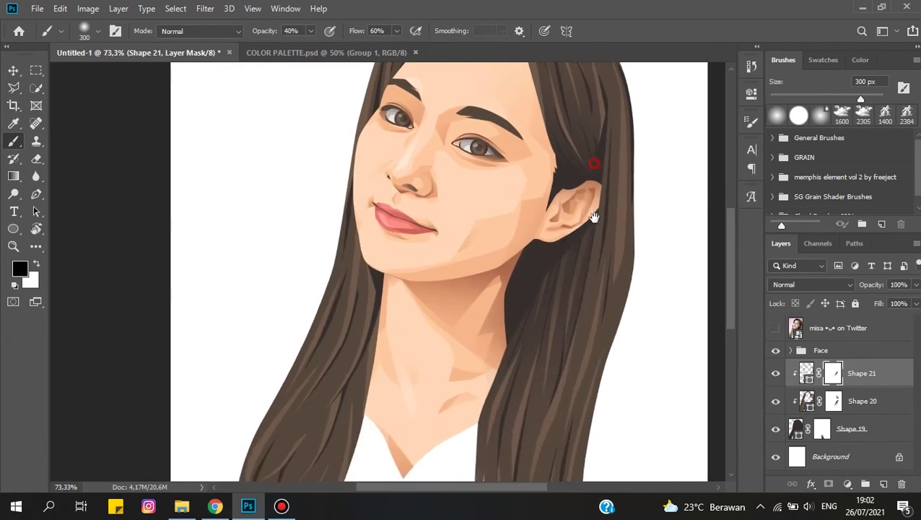
scroll(593, 162, "up", 3)
- Lasso the hair on top of the head and hide those strands on the mask
key("l")
left_click(487, 90)
left_click(382, 149)
left_click(478, 382)
left_click(578, 445)
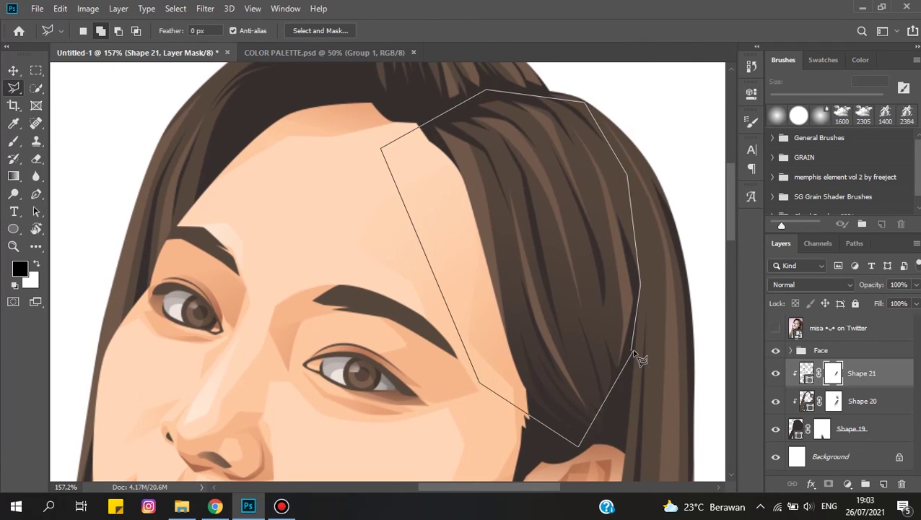
left_click(634, 354)
key("b")
scroll(462, 288, "down", 4)
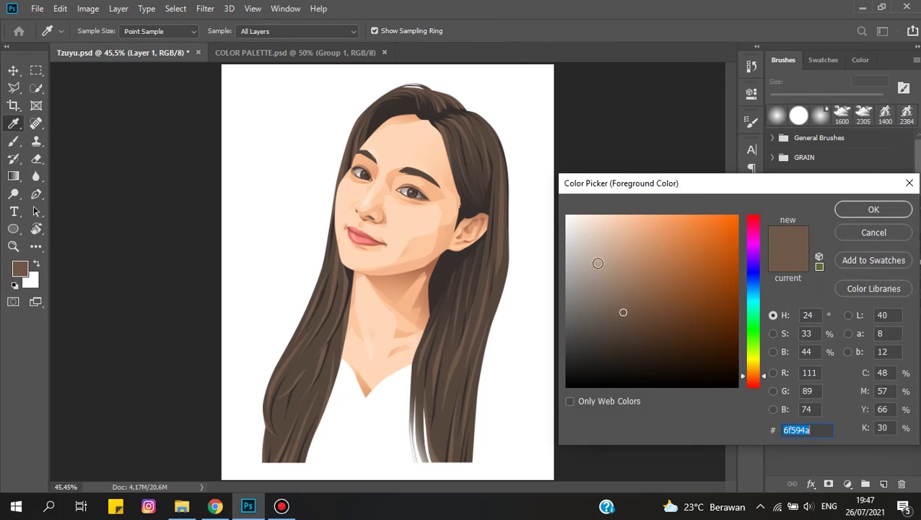
- Confirm the off-white foreground colour and trace the shirt's shoulder line with the Pen shape
left_click(528, 264)
left_click(872, 210)
scroll(528, 310, "up", 8)
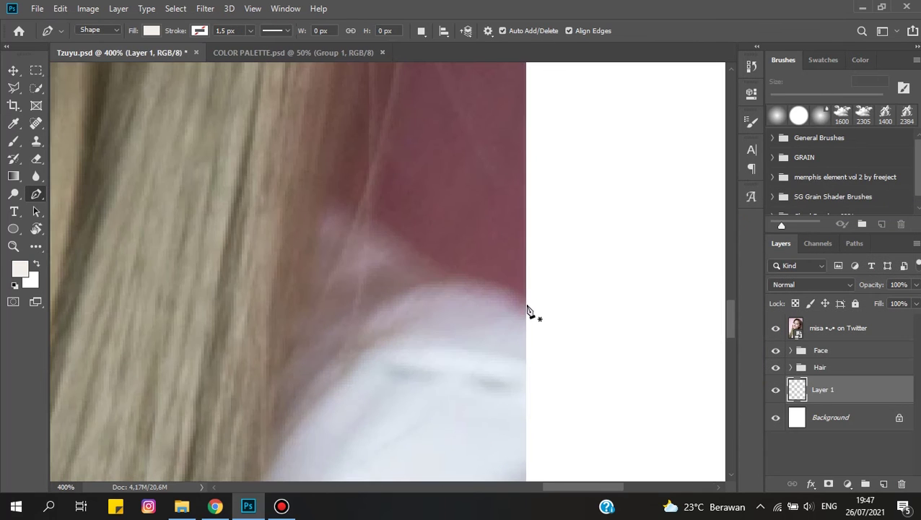
left_click_drag(526, 303, 481, 281)
left_click(447, 278)
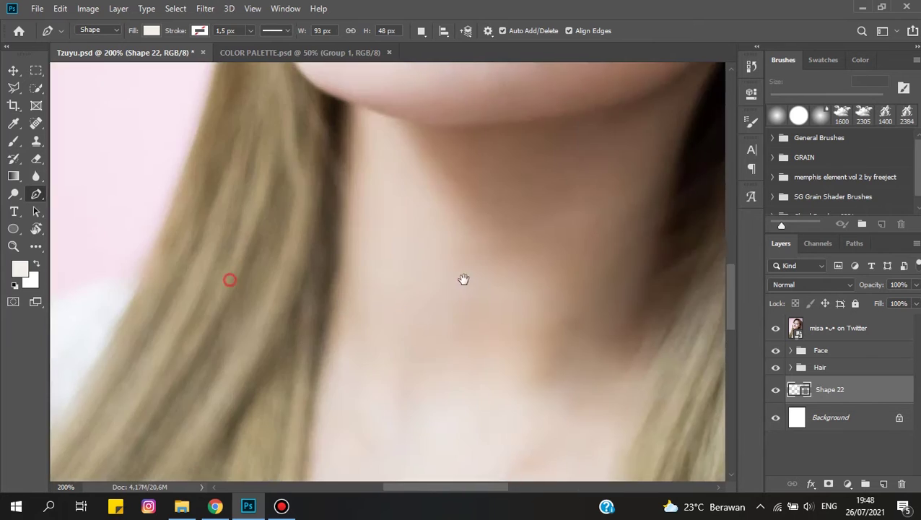
scroll(463, 277, "down", 2)
left_click(507, 275)
left_click(458, 276)
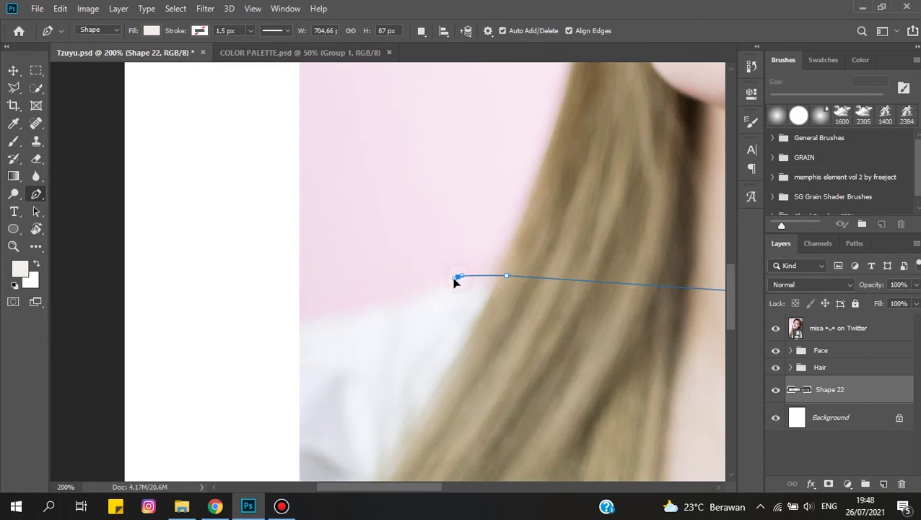
- Close the shirt outline via the left edge and bottom corners, then hide the reference photo
left_click(300, 323)
scroll(341, 294, "down", 3)
scroll(468, 119, "up", 1)
scroll(392, 140, "up", 2)
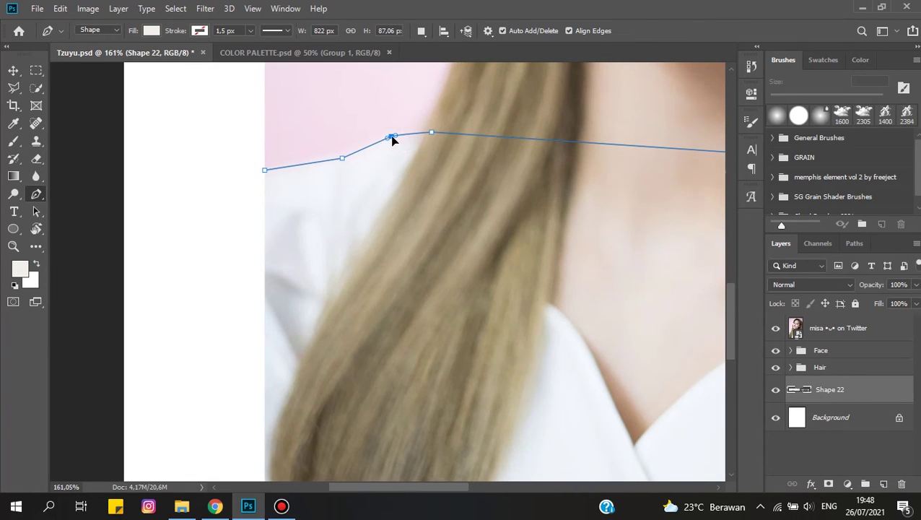
scroll(337, 420, "down", 5)
left_click(342, 437)
scroll(486, 437, "down", 2)
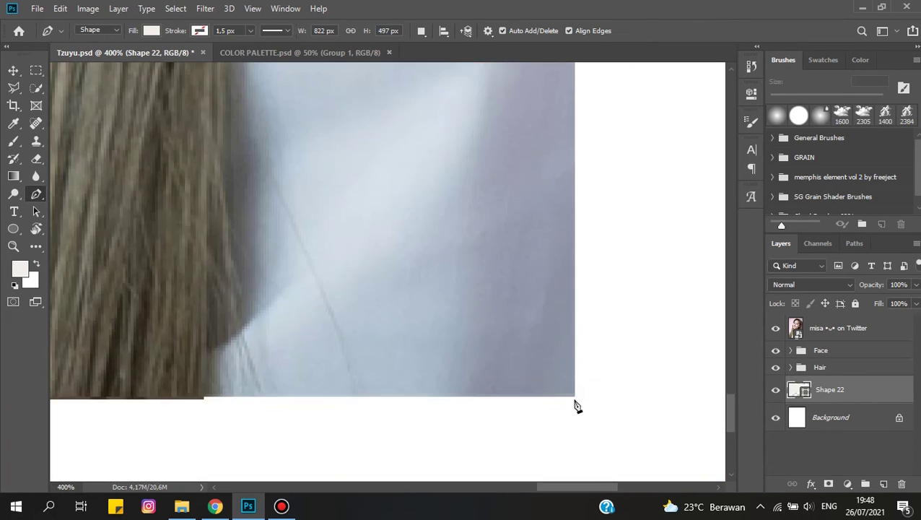
left_click(576, 400)
scroll(575, 399, "down", 2)
left_click(575, 123)
scroll(586, 171, "down", 3)
left_click(776, 328)
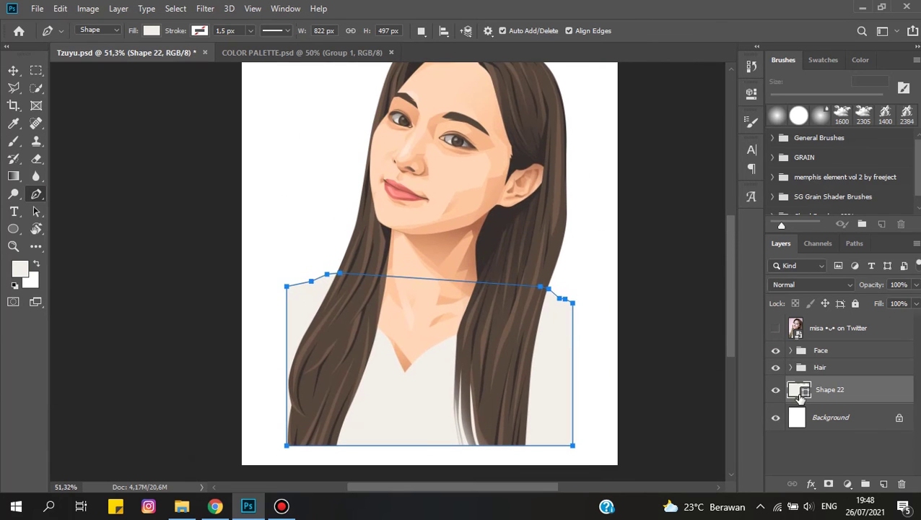
key("ctrl+shift+alt+n")
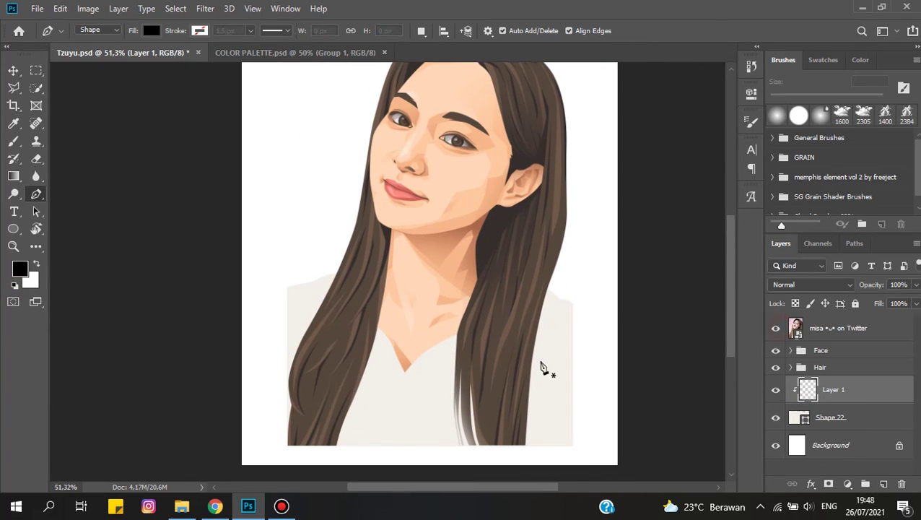
- Draw a fold line from the neckline V down to the shirt's bottom edge
scroll(506, 318, "up", 2)
left_click(462, 268)
scroll(541, 368, "up", 2)
scroll(541, 369, "up", 1)
left_click(537, 365)
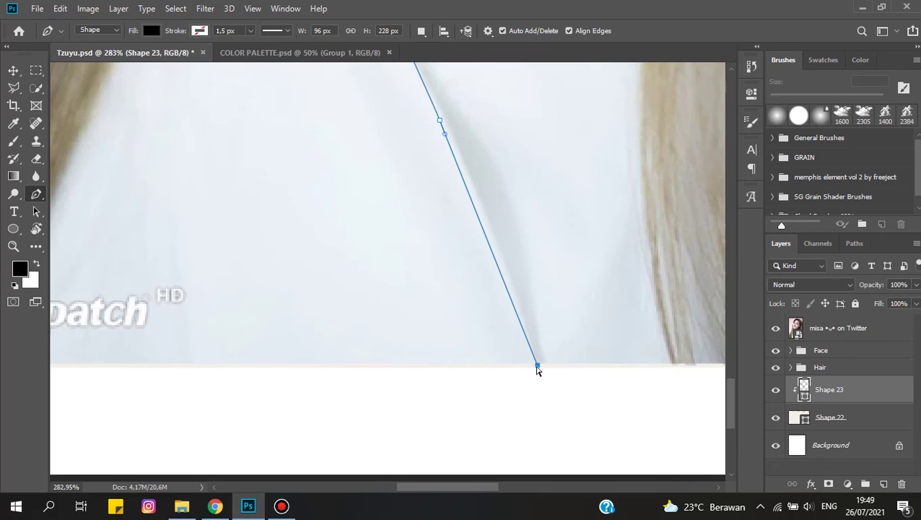
left_click_drag(537, 367, 541, 370)
scroll(535, 374, "up", 2)
scroll(488, 203, "up", 2)
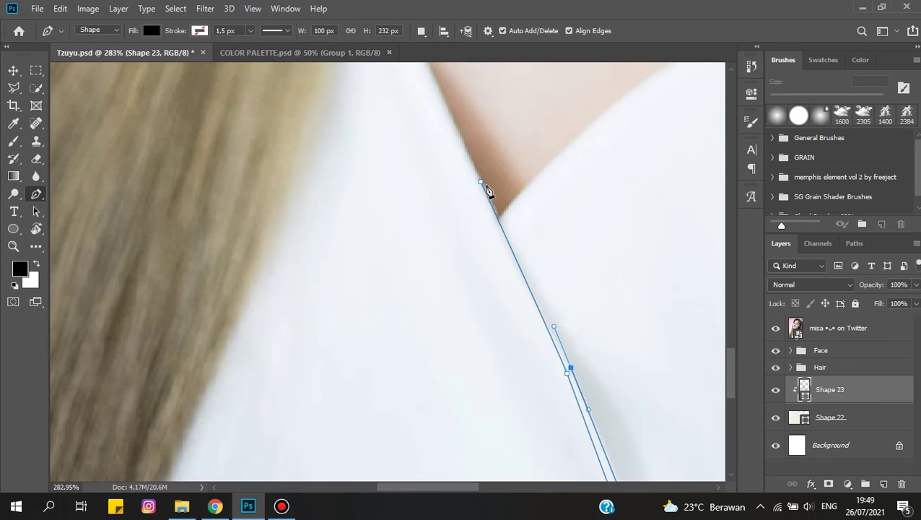
scroll(487, 189, "down", 5)
left_click(775, 328)
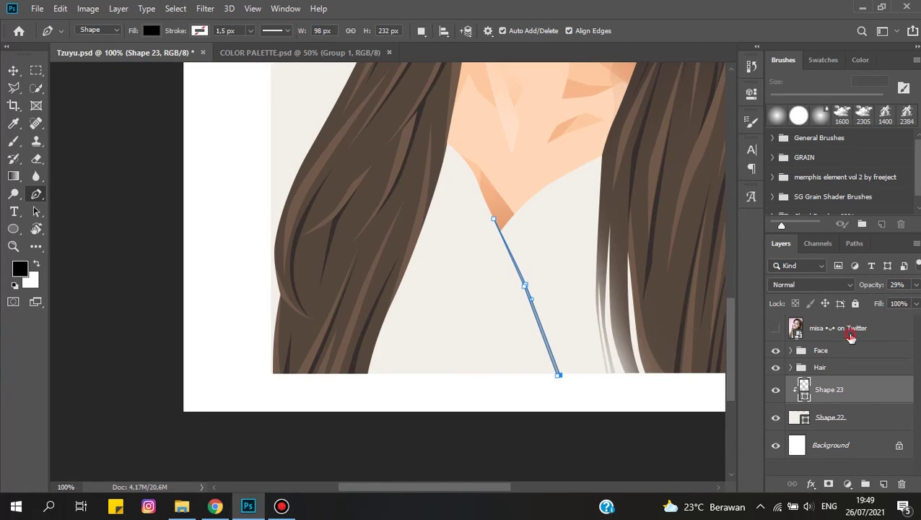
- Start a second fold shape, undo it, and add a new empty layer above
scroll(851, 339, "down", 2)
left_click(776, 328)
scroll(679, 255, "up", 3)
scroll(664, 272, "up", 1)
left_click(662, 271)
left_click(563, 261)
key("ctrl+z")
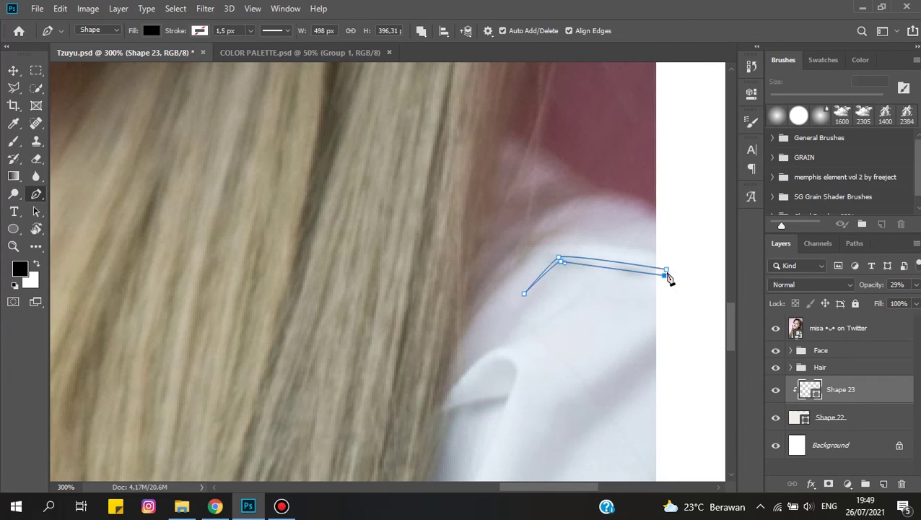
scroll(403, 263, "down", 3)
scroll(370, 257, "up", 1)
scroll(699, 319, "down", 1)
left_click(882, 483)
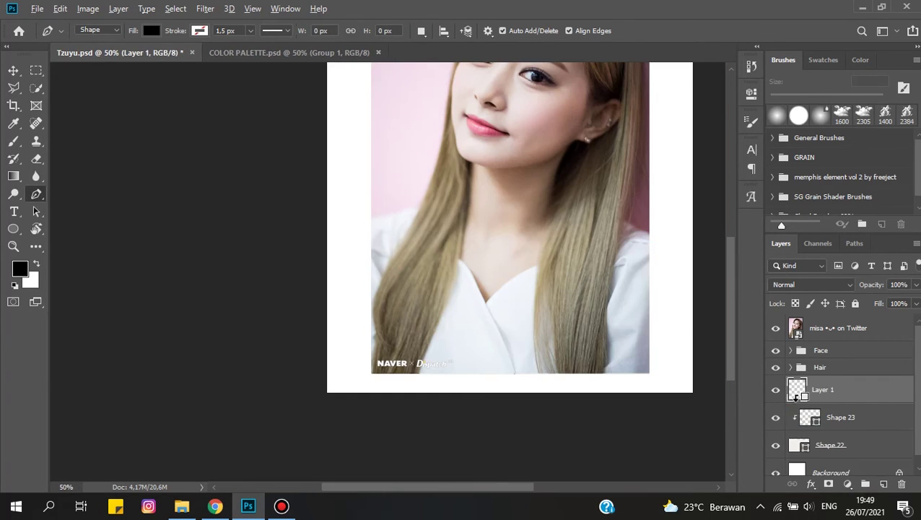
- Trace a closed fold shape from the shirt's bottom edge up to the neckline
scroll(565, 354, "up", 3)
scroll(438, 171, "down", 1)
left_click(459, 436)
left_click(431, 323)
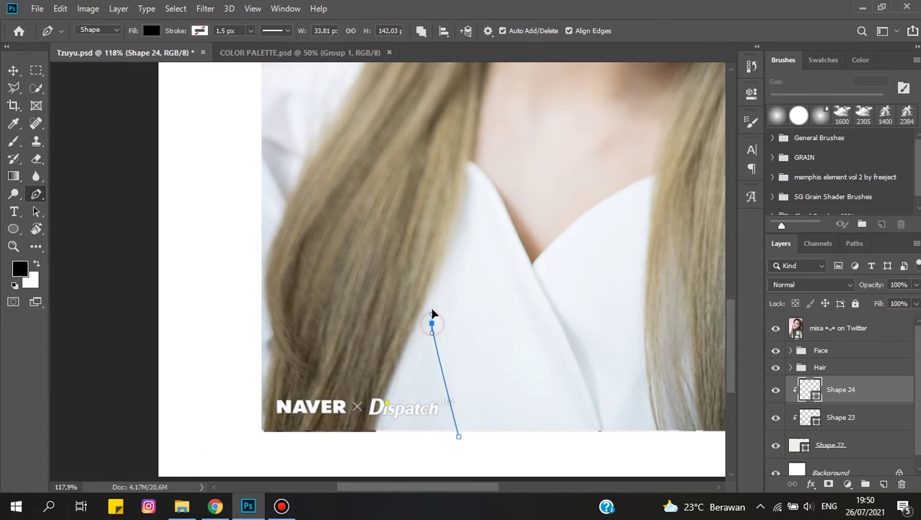
left_click(485, 215)
left_click_drag(532, 337, 537, 349)
left_click(593, 433)
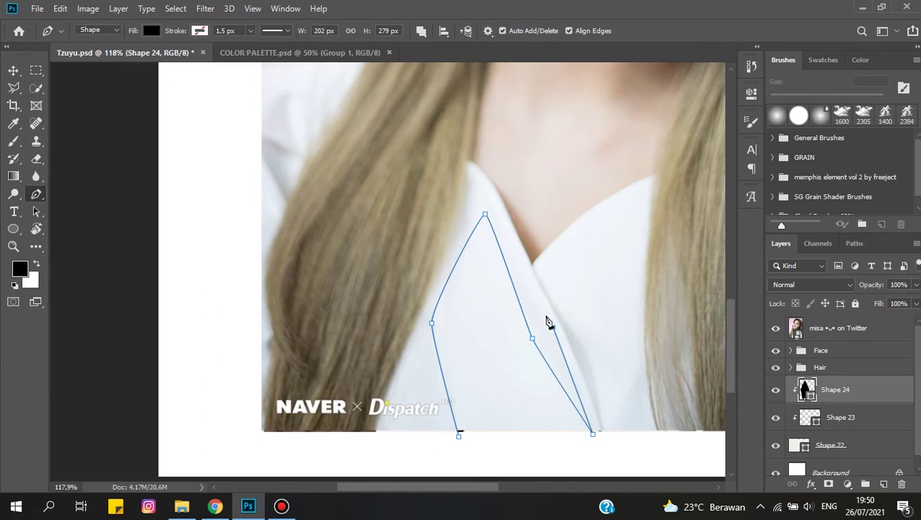
left_click(459, 436)
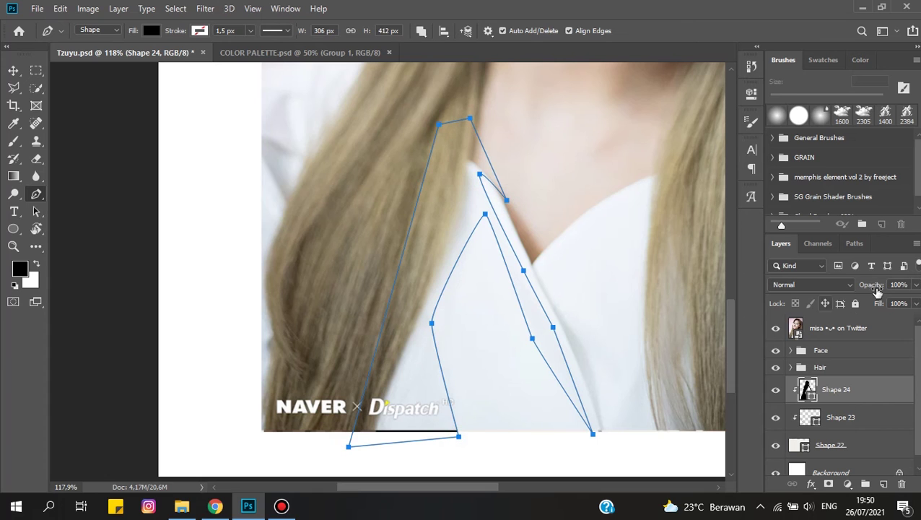
- Set the fold shape to 9% opacity and add anchors along the neckline and bottom edge
key("Up")
left_click(776, 328)
scroll(484, 442, "down", 3)
scroll(473, 325, "up", 5)
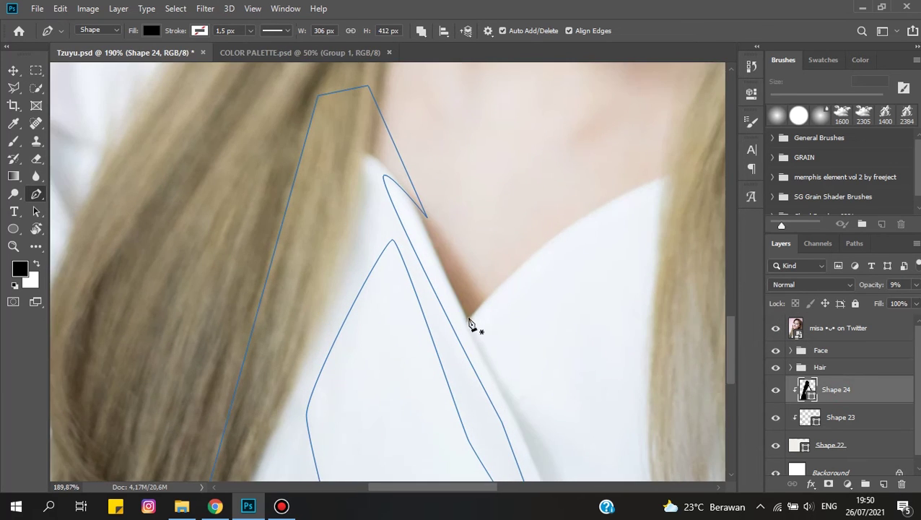
left_click(495, 312)
scroll(498, 311, "up", 2)
scroll(534, 348, "down", 3)
left_click(538, 362)
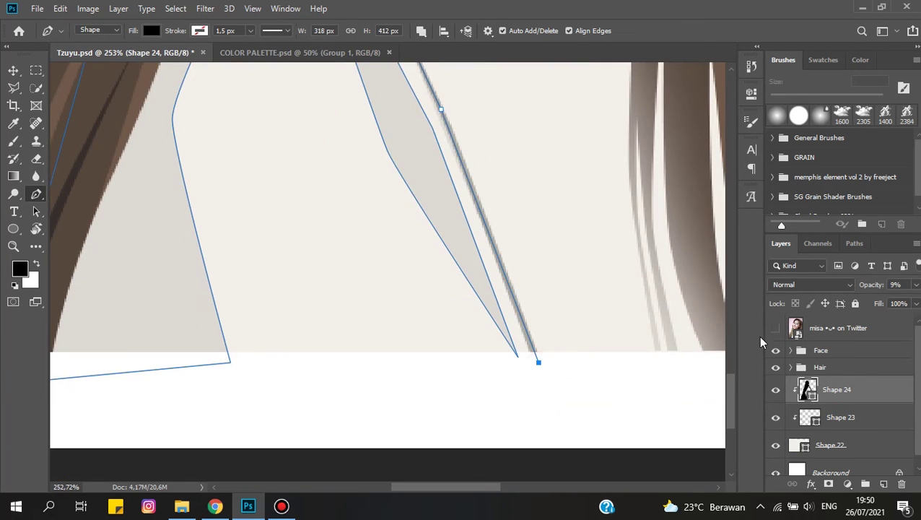
left_click(775, 327)
scroll(559, 364, "down", 2)
- Draw and close a fold shape inside the right hair
left_click(551, 426)
left_click(498, 155)
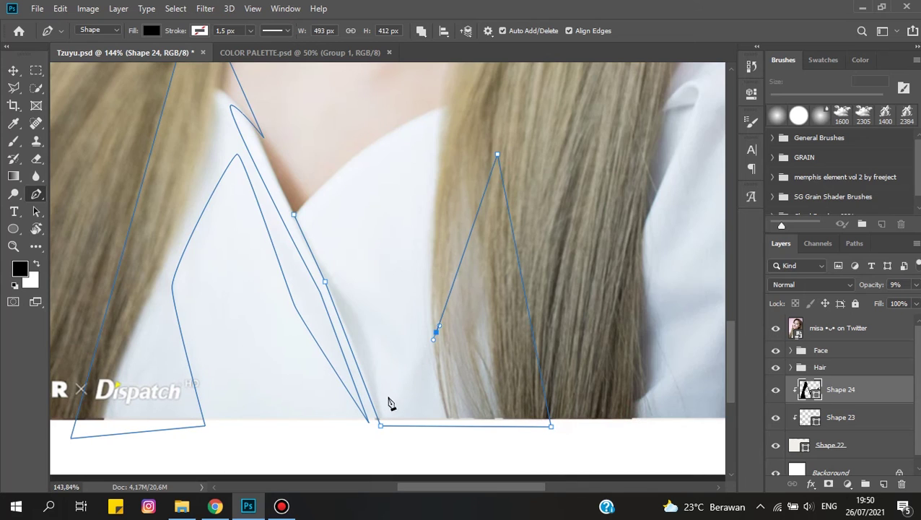
scroll(374, 383, "up", 1)
left_click(374, 372)
left_click(345, 286)
left_click(286, 199)
scroll(504, 325, "down", 2)
- Draw a closed four-sided fold shape on the right shoulder
mouse_move(596, 179)
left_mouse_down()
mouse_move(589, 150)
mouse_move(593, 167)
left_mouse_up()
left_click(594, 101)
left_click(602, 454)
left_click(464, 457)
left_click(509, 100)
scroll(349, 280, "left", 3)
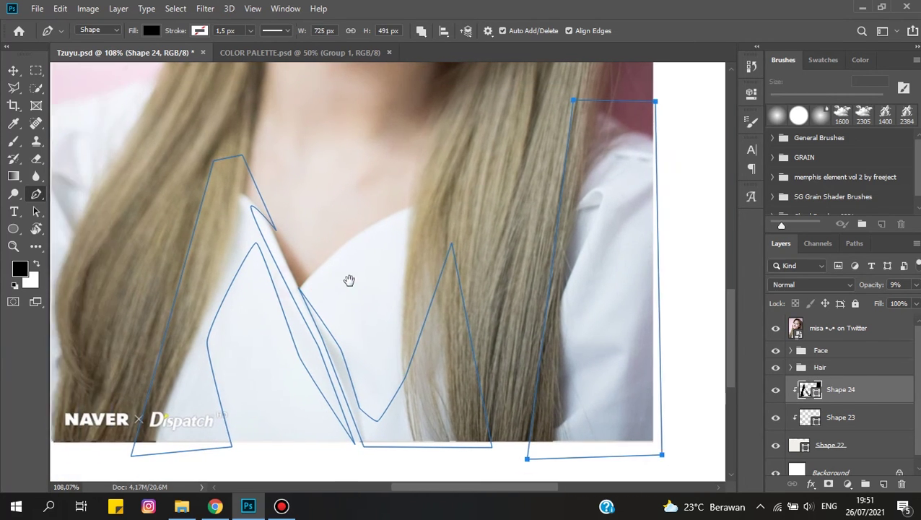
scroll(615, 175, "up", 3)
scroll(543, 195, "up", 1)
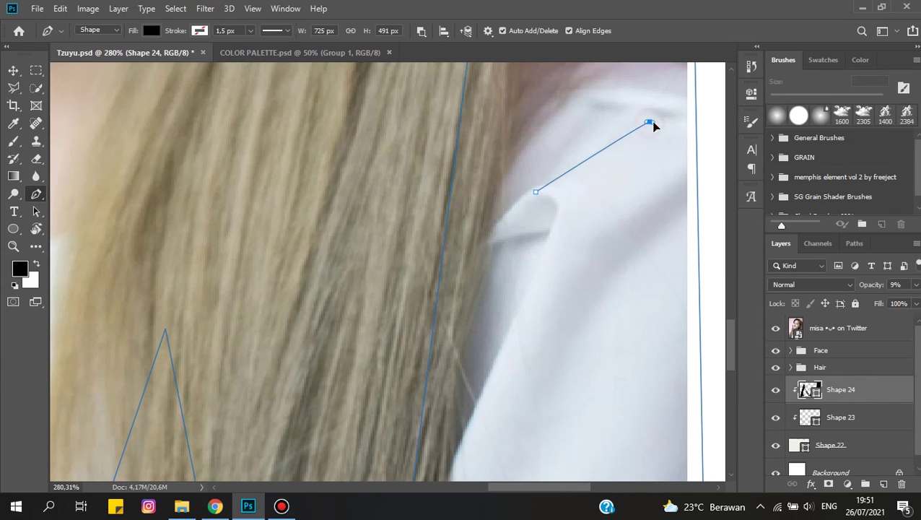
- Add fold anchors along the right collar and near the fold's bottom
left_click(586, 226)
scroll(585, 230, "down", 2)
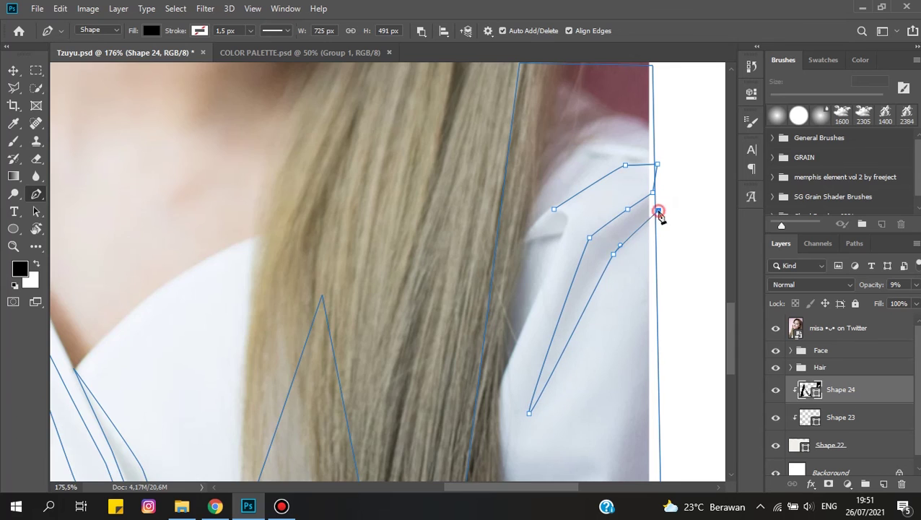
scroll(659, 214, "down", 2)
left_click(533, 400)
scroll(540, 395, "up", 1)
scroll(540, 395, "up", 1)
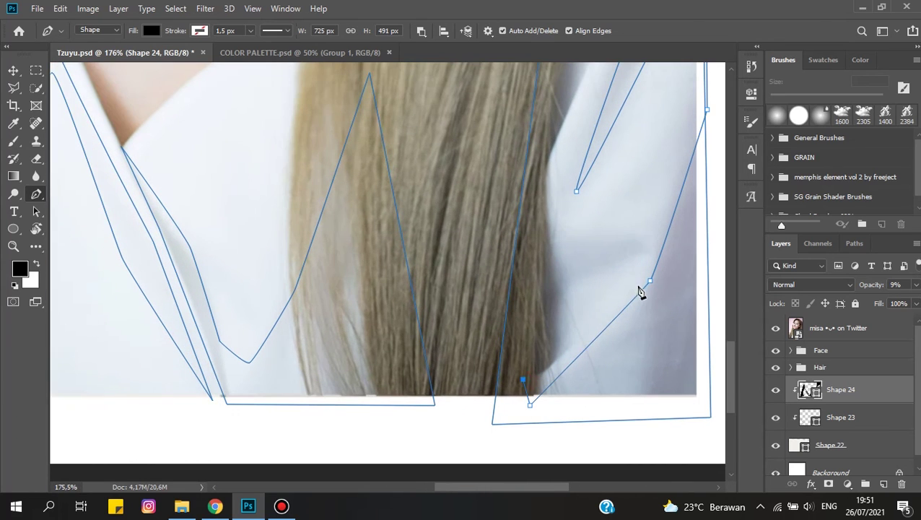
scroll(562, 325, "up", 3)
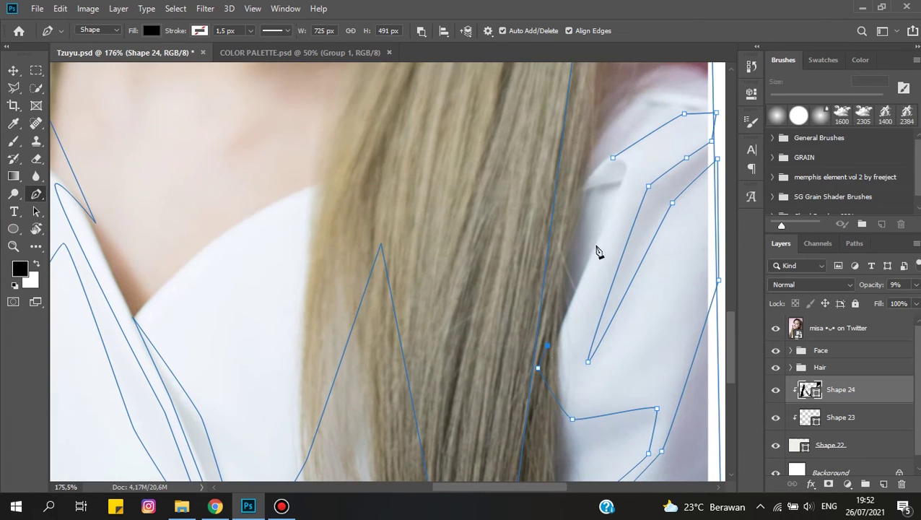
scroll(536, 381, "up", 1)
- Add a smooth curved anchor to the fold outline
left_click(631, 140)
scroll(578, 309, "down", 1)
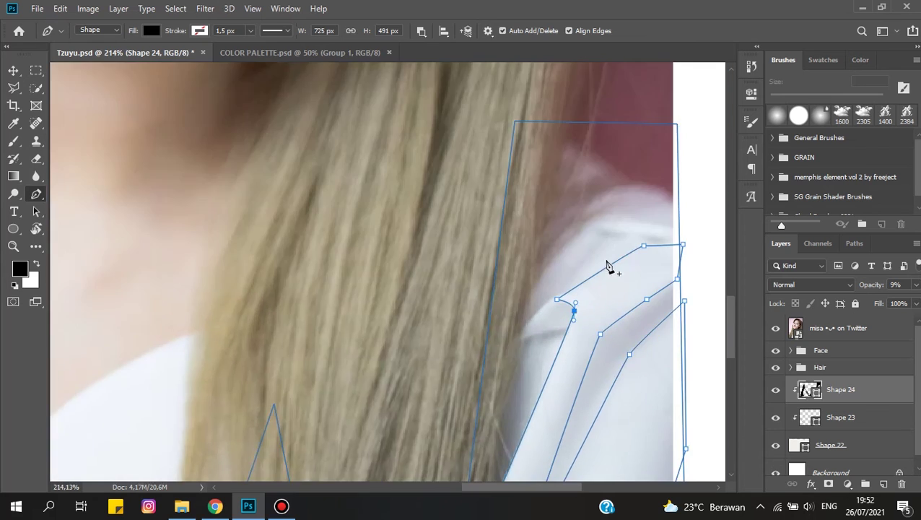
scroll(579, 222, "up", 1)
scroll(567, 240, "down", 1)
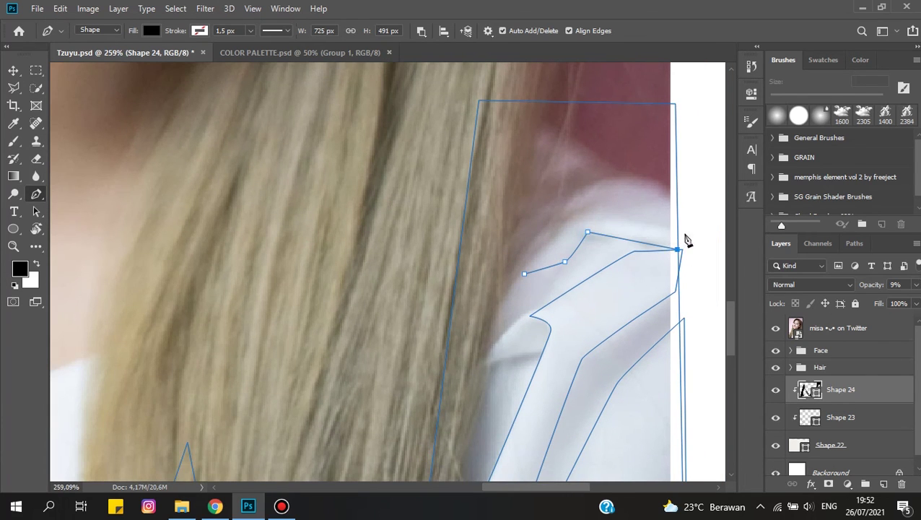
scroll(549, 258, "down", 1)
scroll(549, 325, "up", 3)
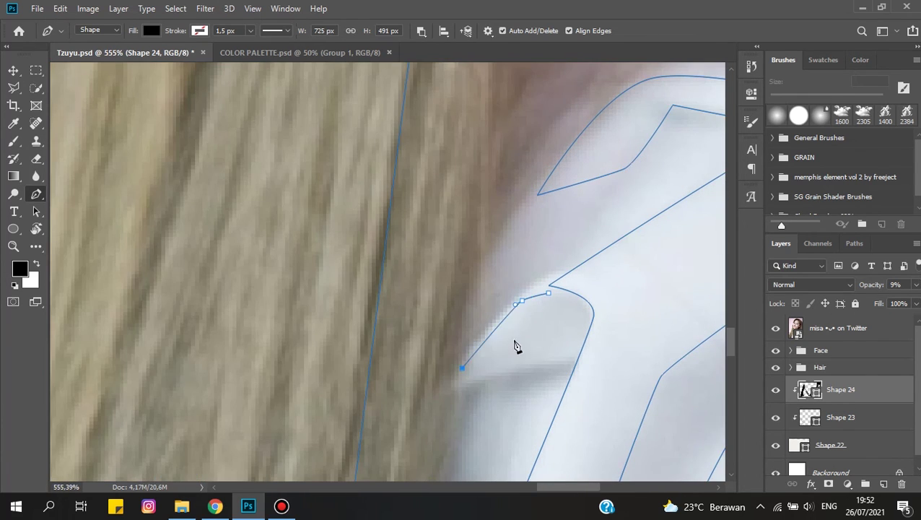
scroll(514, 349, "down", 4)
scroll(514, 350, "down", 3)
- Hide the reference photo to preview the artwork and select the Face layer group
key("ctrl+comma")
scroll(587, 318, "up", 3)
scroll(460, 298, "up", 1)
scroll(461, 298, "down", 5)
left_click(880, 350)
scroll(717, 381, "up", 1)
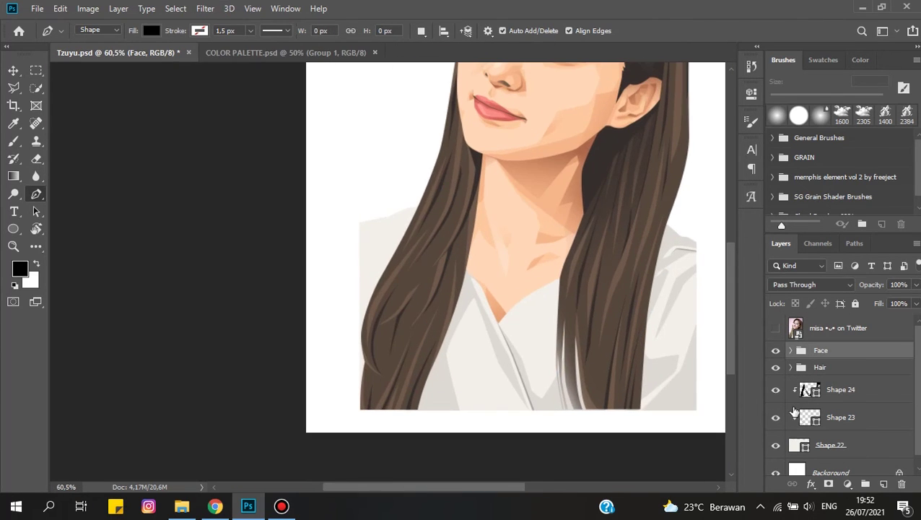
- Undo to bring back the reference photo and Shape 24
key("ctrl+z")
scroll(547, 308, "up", 2)
scroll(551, 308, "up", 1)
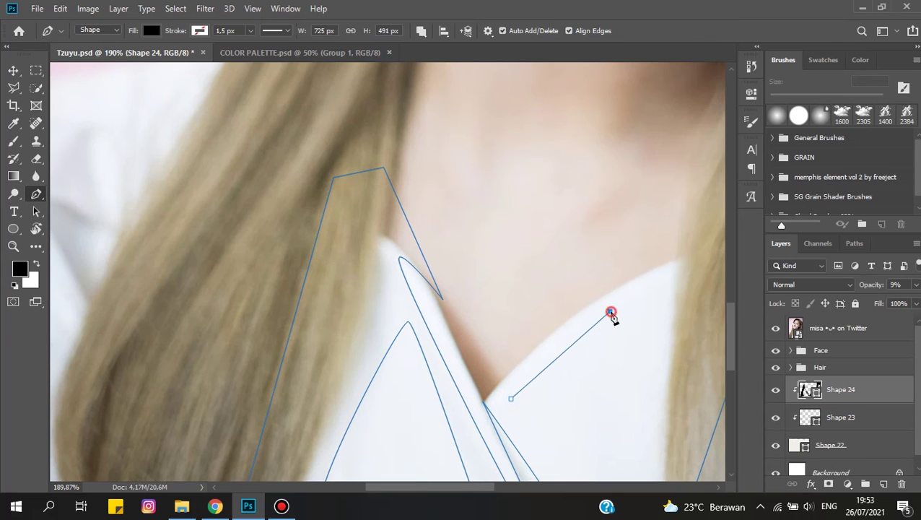
scroll(693, 309, "left", 5)
scroll(442, 242, "down", 1)
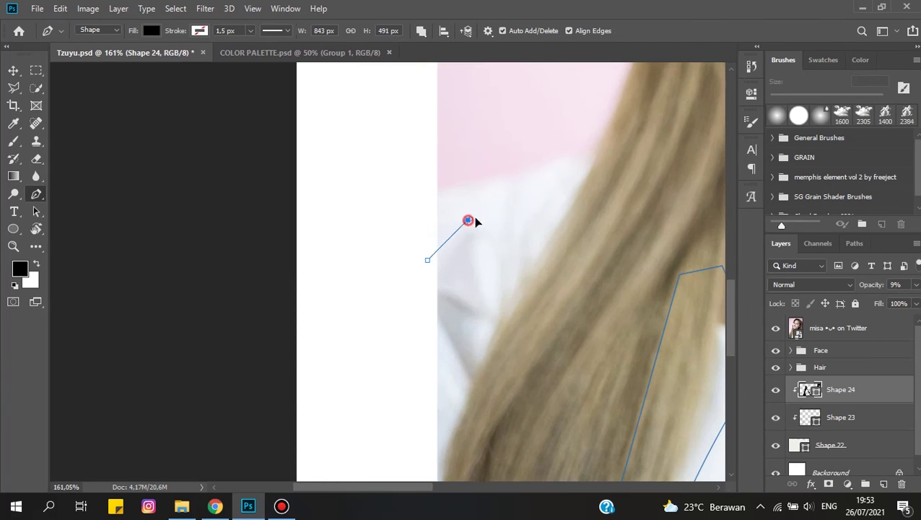
scroll(538, 217, "down", 2)
scroll(556, 245, "down", 1)
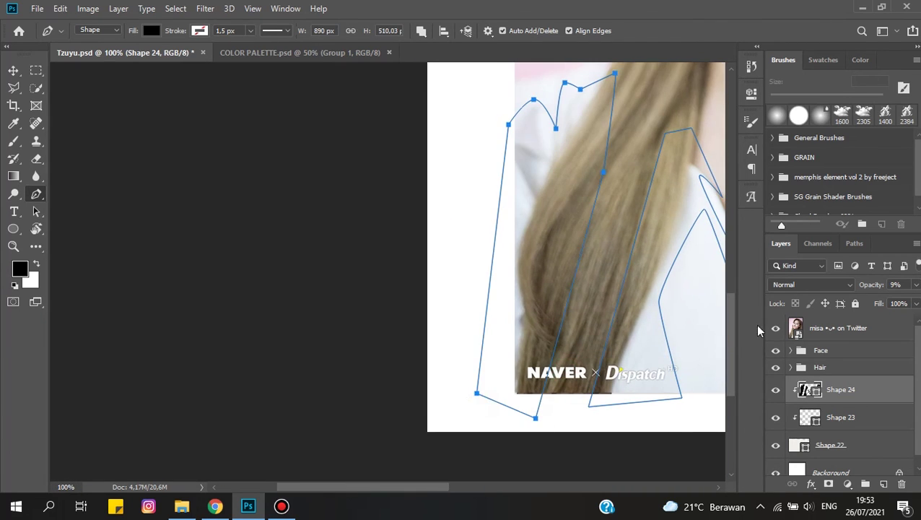
- Briefly hide the reference photo to check the artwork, then restore it for tracing
left_click(776, 327)
left_click(838, 328)
scroll(546, 315, "down", 1)
scroll(547, 315, "up", 2)
key("ctrl+z")
key("ctrl+z")
scroll(531, 169, "up", 3)
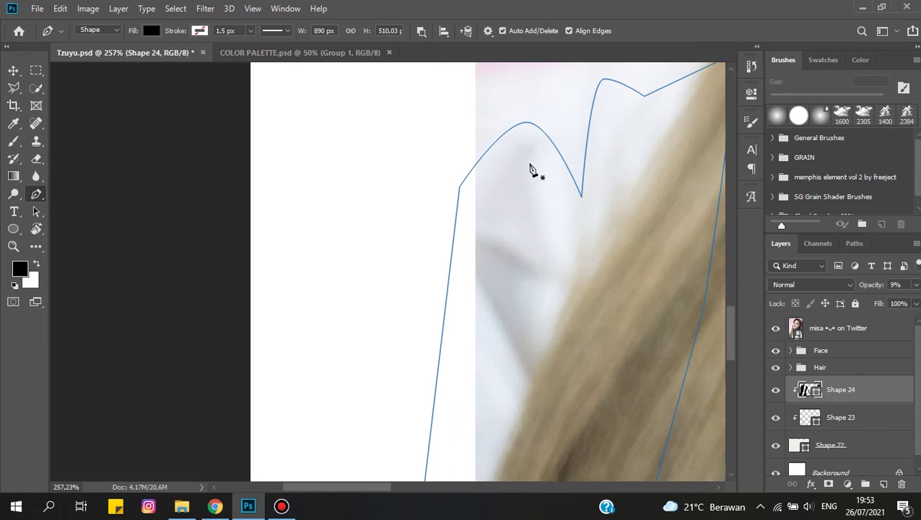
- Trace small fold pieces on the left shoulder along the hair edge
left_click(572, 272)
scroll(563, 216, "down", 1)
left_click(617, 124)
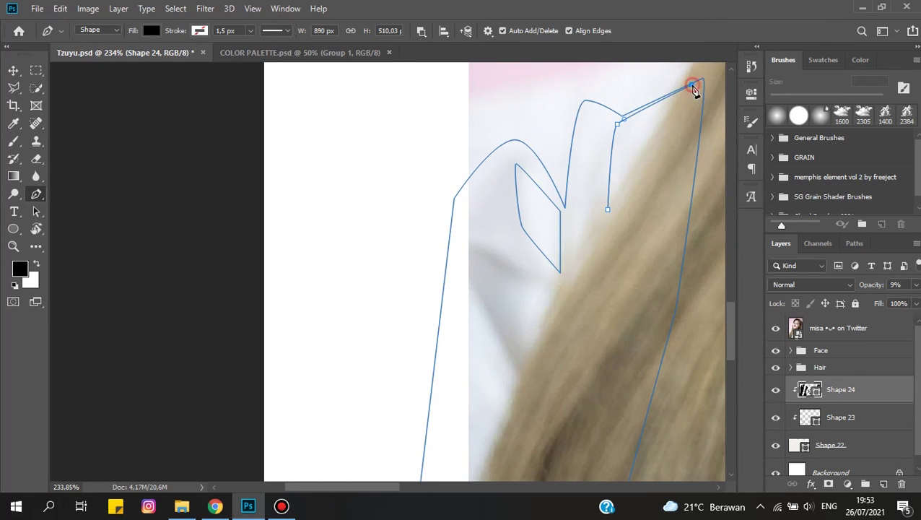
scroll(615, 203, "down", 1)
left_click(534, 222)
left_click(580, 292)
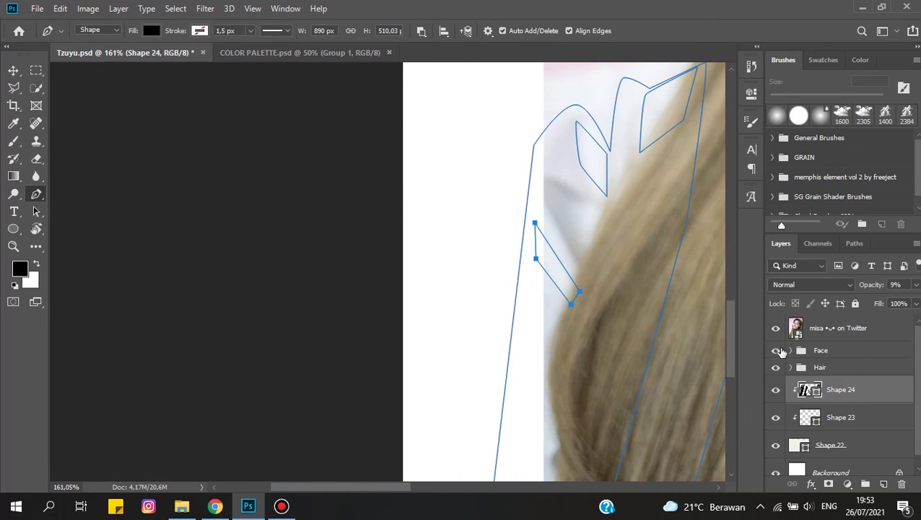
- Add an empty Layer 1 above Shape 24 and show the reference photo again
left_click(776, 327)
scroll(551, 303, "down", 2)
scroll(621, 361, "down", 1)
key("ctrl+shift+alt+n")
left_click(776, 328)
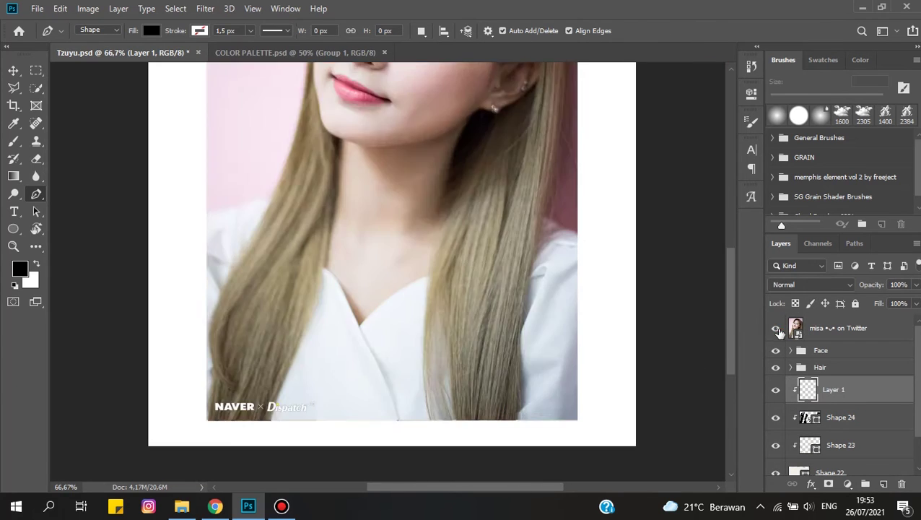
- Draw a four-point shading shape on new layer Shape 25 at 11% opacity
scroll(549, 436, "up", 3)
left_click(608, 171)
left_click(556, 329)
left_click(545, 434)
left_click(598, 425)
left_click(595, 213)
key("1")
key("1")
- Trace and close a fold shape along the right shoulder
left_click(776, 328)
left_click(777, 328)
scroll(651, 344, "up", 3)
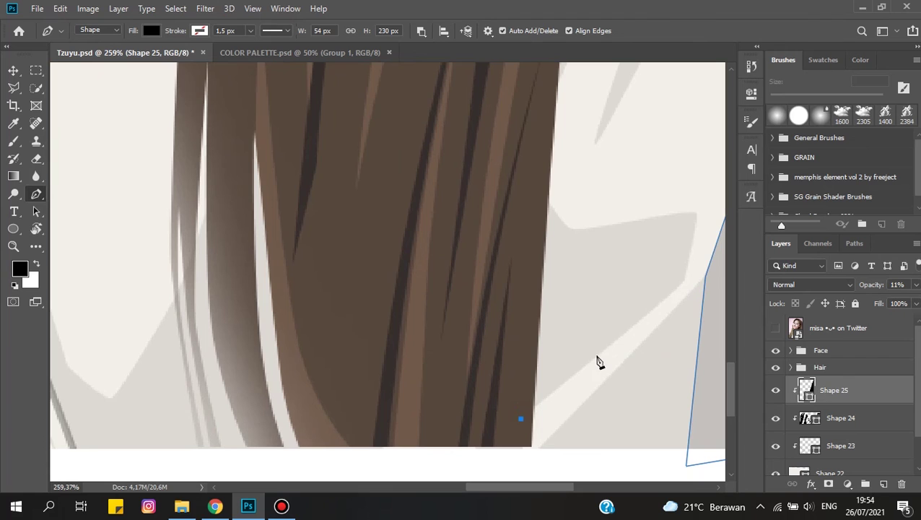
scroll(662, 277, "up", 1)
left_click(688, 281)
scroll(574, 350, "down", 1)
left_click(571, 350)
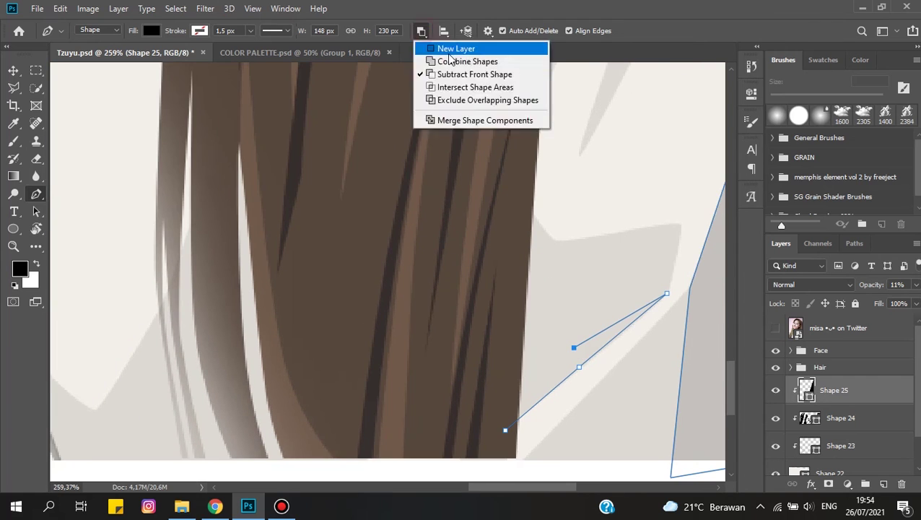
left_click(554, 271)
left_click(519, 198)
left_click(505, 438)
- Trace a closed four-point fold piece beside the shoulder
scroll(504, 438, "up", 2)
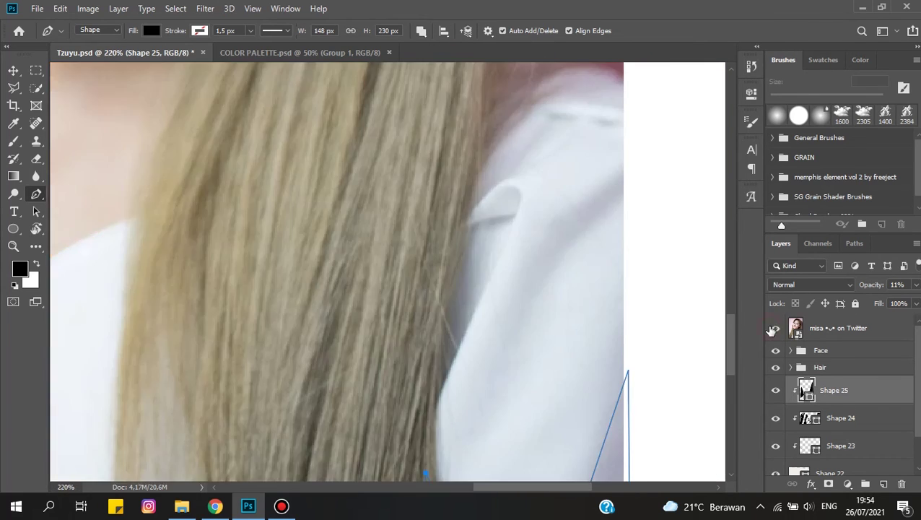
left_click(505, 280)
left_click(577, 247)
left_click(667, 158)
left_click(659, 120)
left_click(505, 280)
scroll(596, 267, "down", 2)
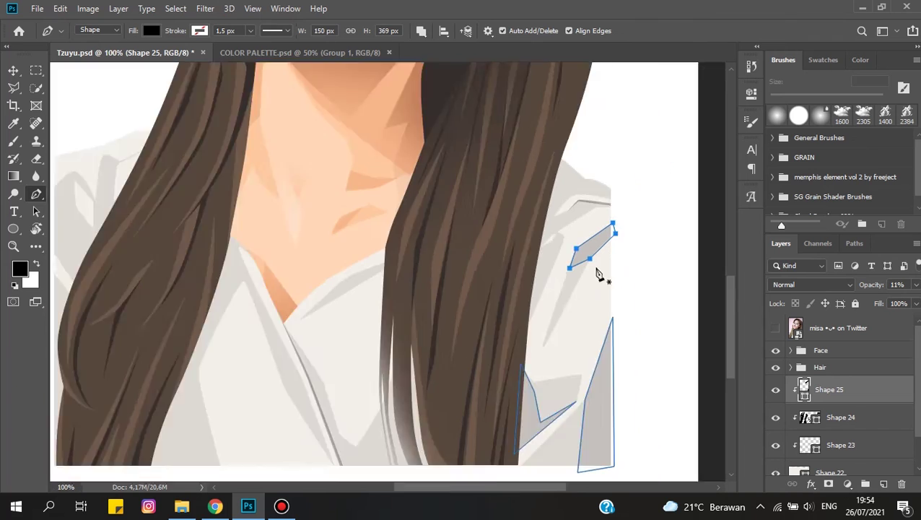
scroll(597, 267, "up", 3)
- Outline a collar fold running down along the hair with a curved collar-tip anchor
left_click(556, 226)
left_click(421, 265)
scroll(421, 264, "down", 3)
left_click(401, 463)
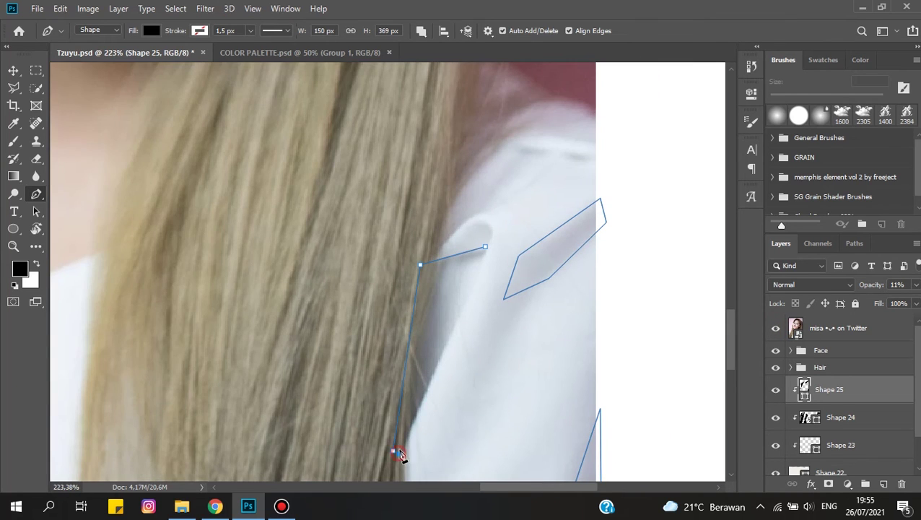
left_click(442, 356)
scroll(462, 274, "up", 2)
scroll(510, 238, "up", 2)
left_click(485, 253)
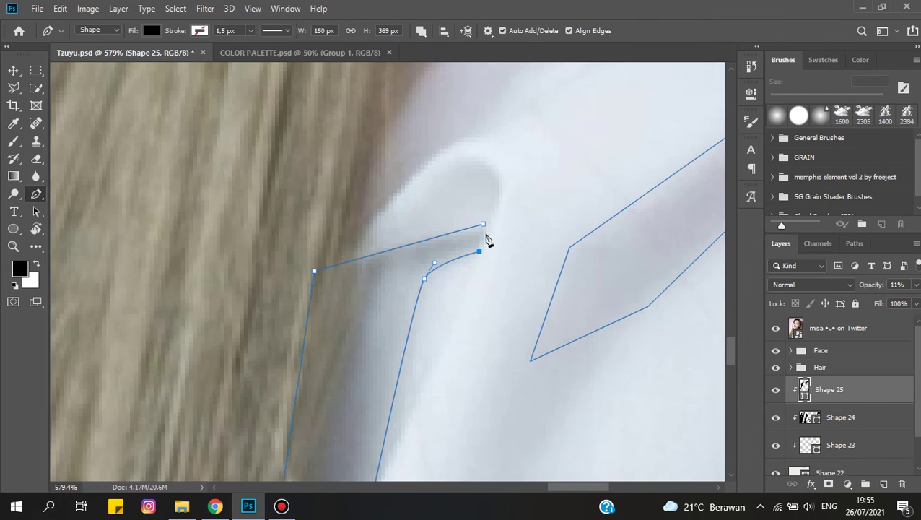
scroll(473, 231, "up", 2)
- Outline a small four-point collar fold piece
left_click(488, 209)
left_click(508, 149)
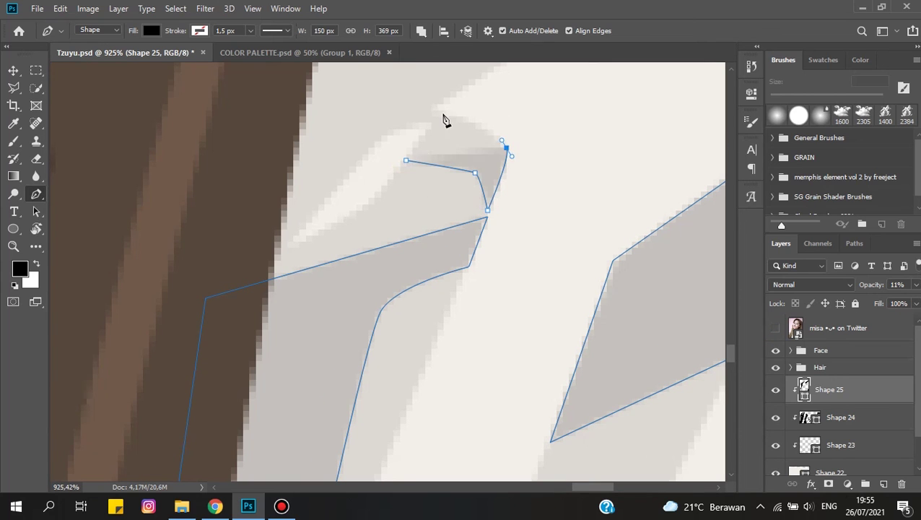
left_click(444, 117)
left_click(477, 128)
scroll(477, 128, "down", 3)
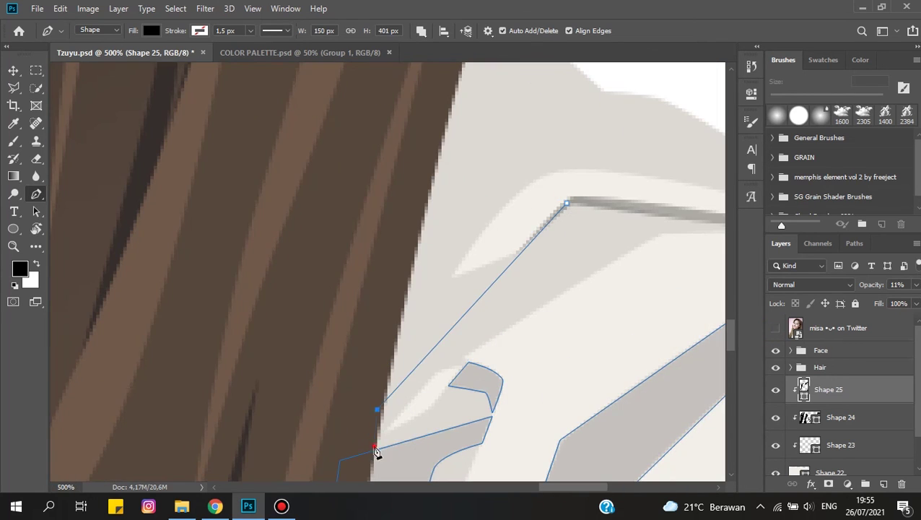
- Draw a closed fold shape extending up toward the shoulder
left_click(374, 446)
left_click(438, 373)
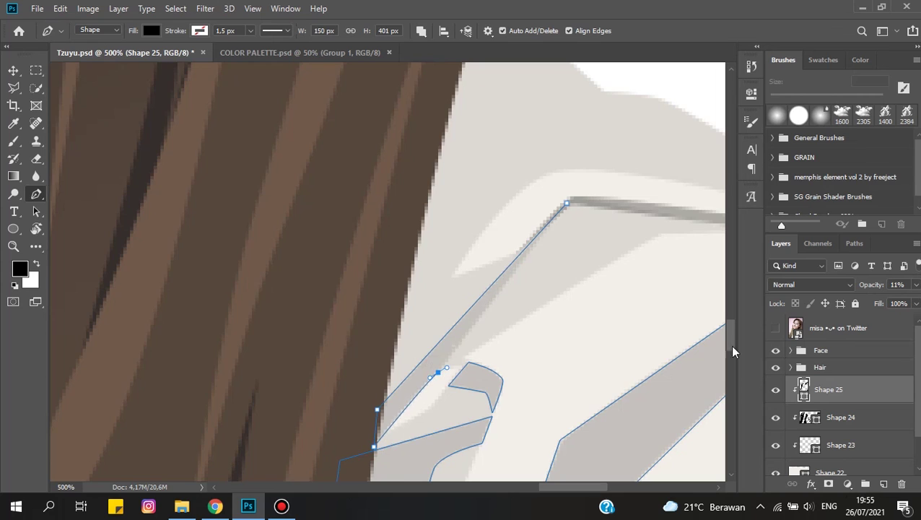
left_click(501, 331)
left_click(590, 223)
left_click(685, 216)
left_click(567, 203)
scroll(588, 205, "right", 5)
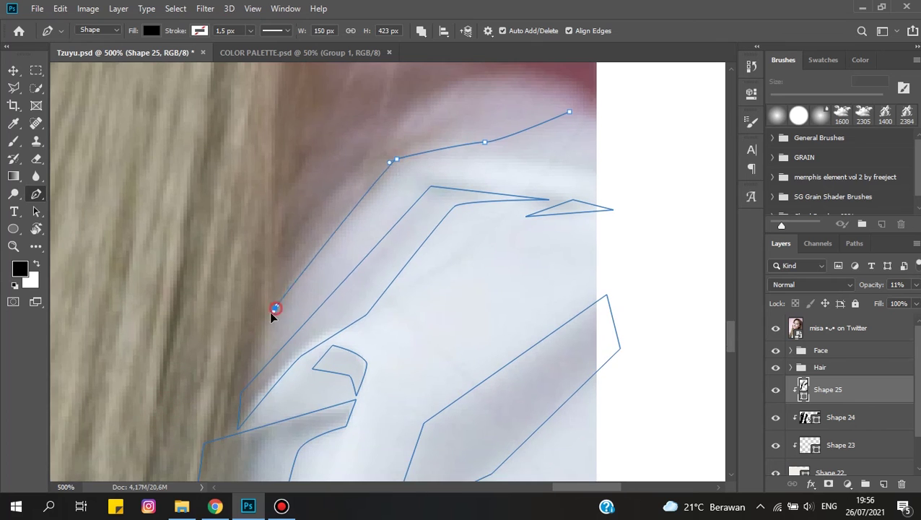
- Add anchors along the shoulder edge, then hide the reference photo to review the shading
scroll(274, 313, "down", 1)
left_click(259, 335)
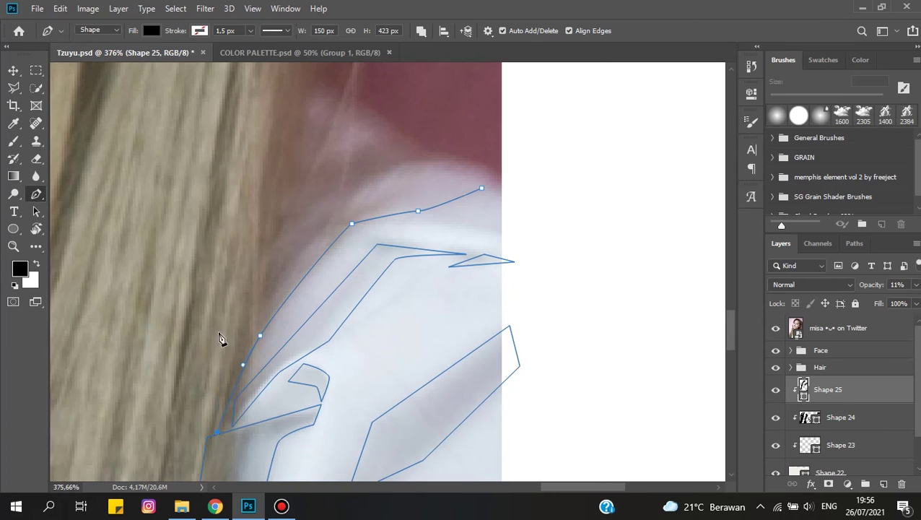
left_click(237, 241)
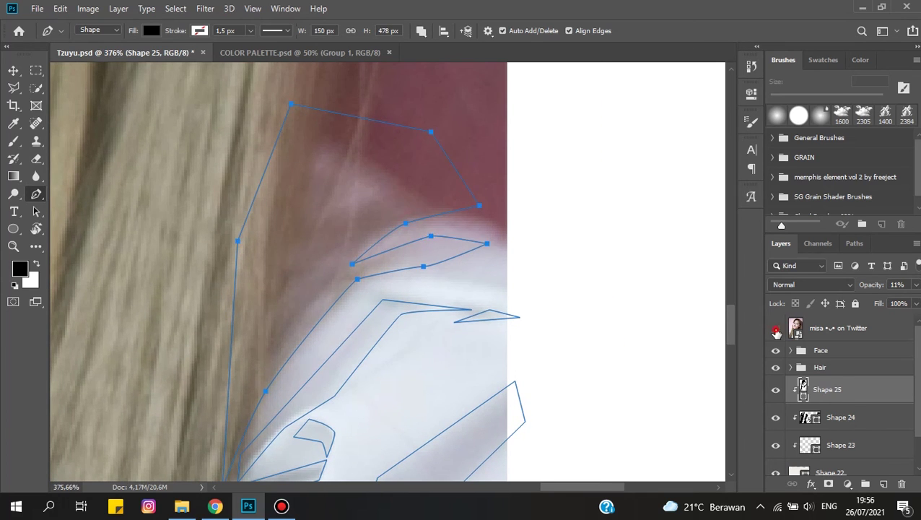
left_click(776, 331)
scroll(329, 278, "down", 5)
scroll(426, 350, "up", 1)
scroll(426, 351, "up", 3)
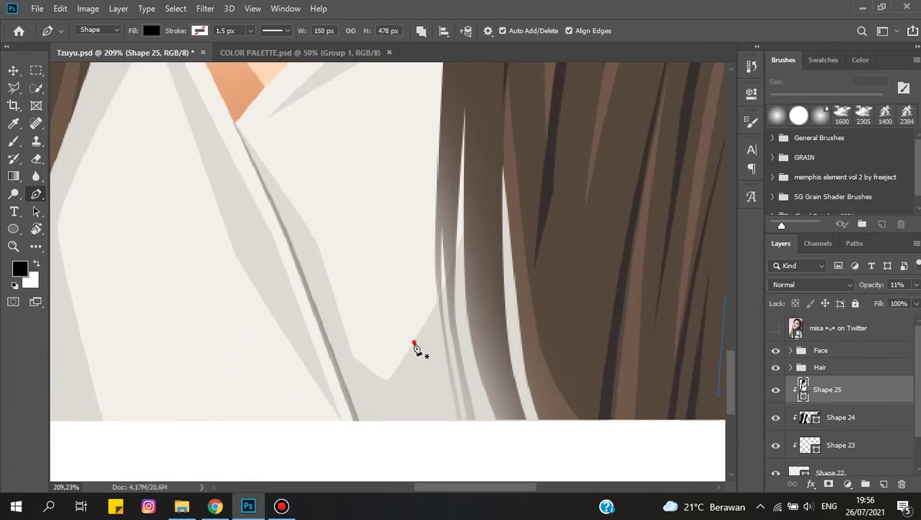
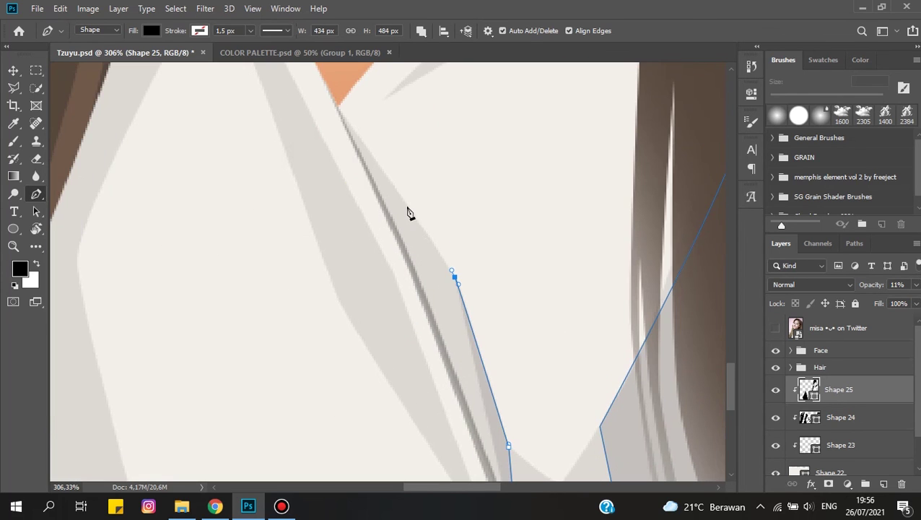
- Close the grey sliver shadow and the shadow along the hair edge on Shape 25
left_click(407, 207)
left_click(411, 272)
scroll(500, 450, "down", 3)
scroll(373, 267, "down", 2)
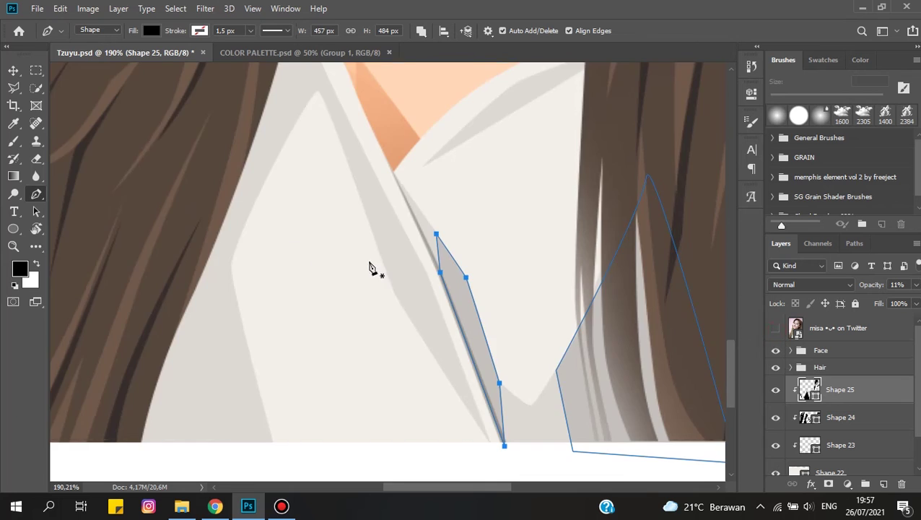
scroll(672, 329, "down", 2)
scroll(410, 470, "up", 2)
scroll(462, 289, "up", 1)
left_click_drag(480, 247, 491, 224)
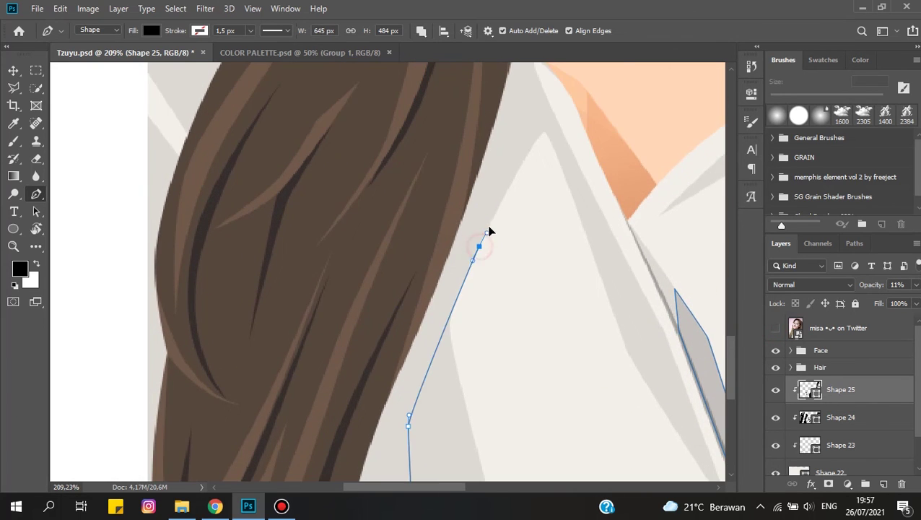
scroll(506, 216, "up", 2)
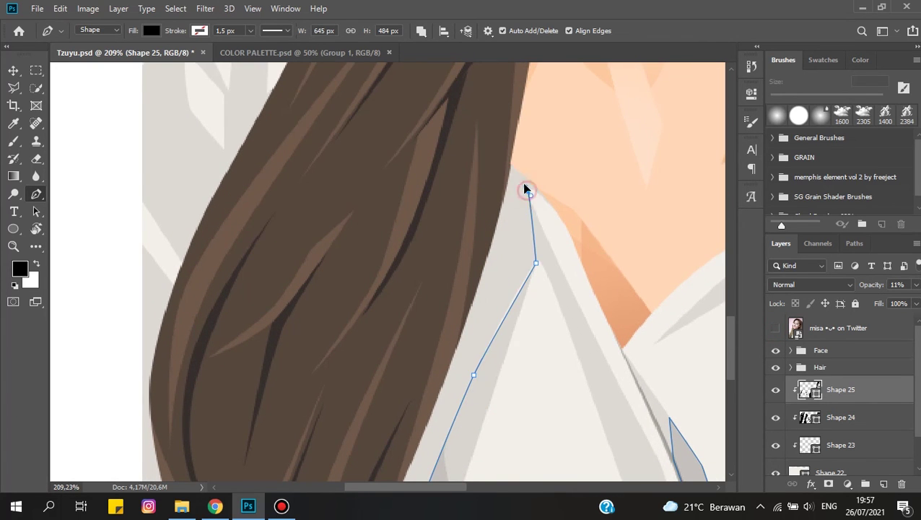
left_click(525, 189)
- Straighten an edge by deleting a curved anchor, then trace anchors along the left hair edge
scroll(520, 188, "down", 5)
scroll(567, 267, "up", 5)
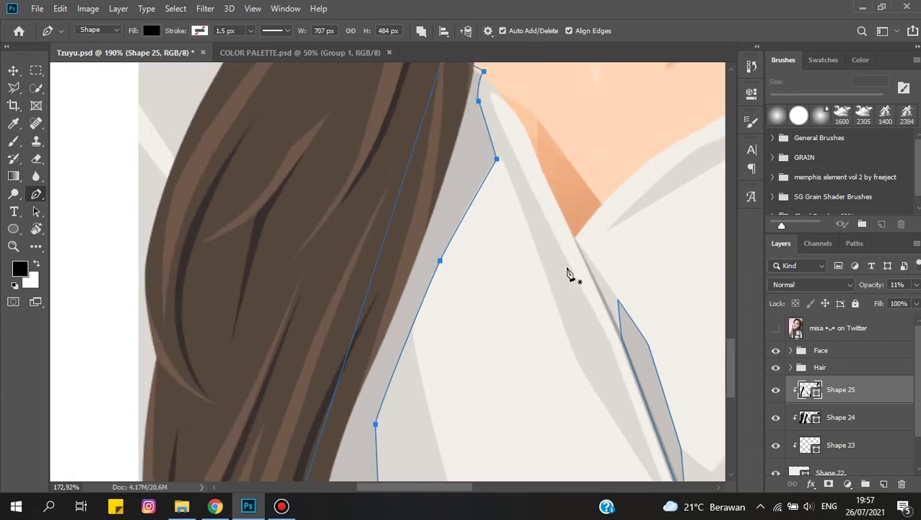
scroll(567, 267, "down", 5)
scroll(525, 349, "up", 2)
scroll(525, 304, "up", 3)
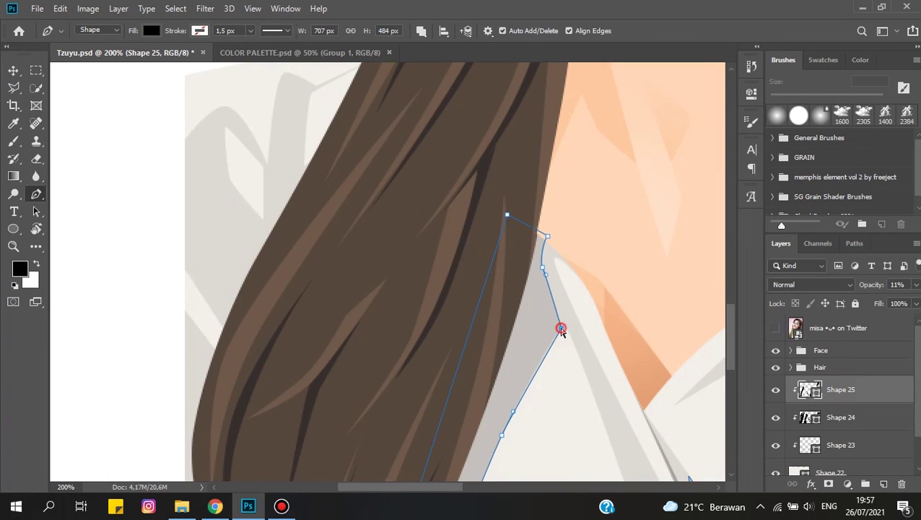
left_click(545, 234)
scroll(529, 266, "down", 2)
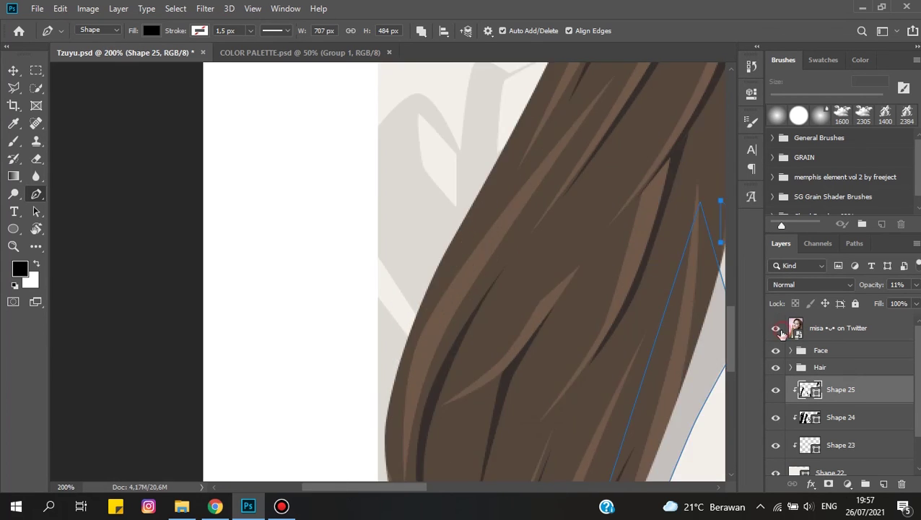
left_click(438, 319)
left_click(400, 349)
scroll(419, 347, "down", 2)
left_click_drag(431, 447, 465, 395)
scroll(457, 210, "up", 2)
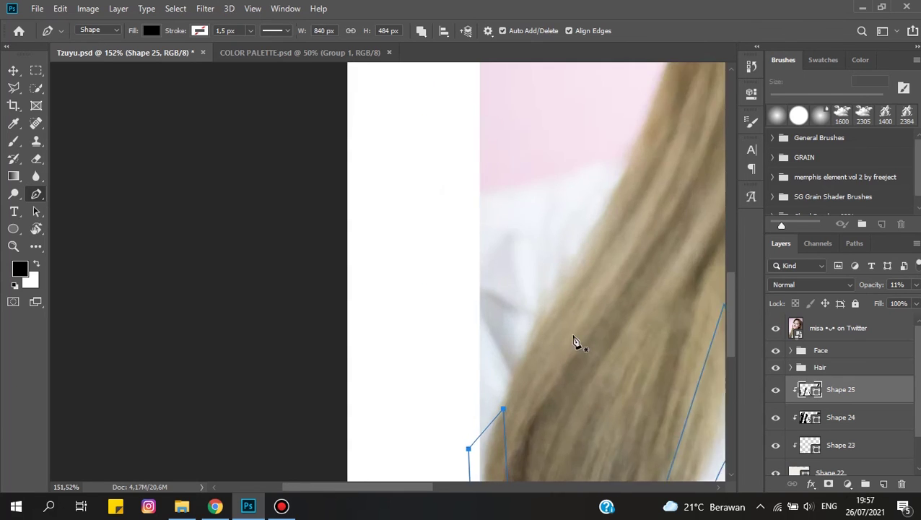
- Draw a closed grey shoulder shadow with the reference photo hidden
left_click(449, 291)
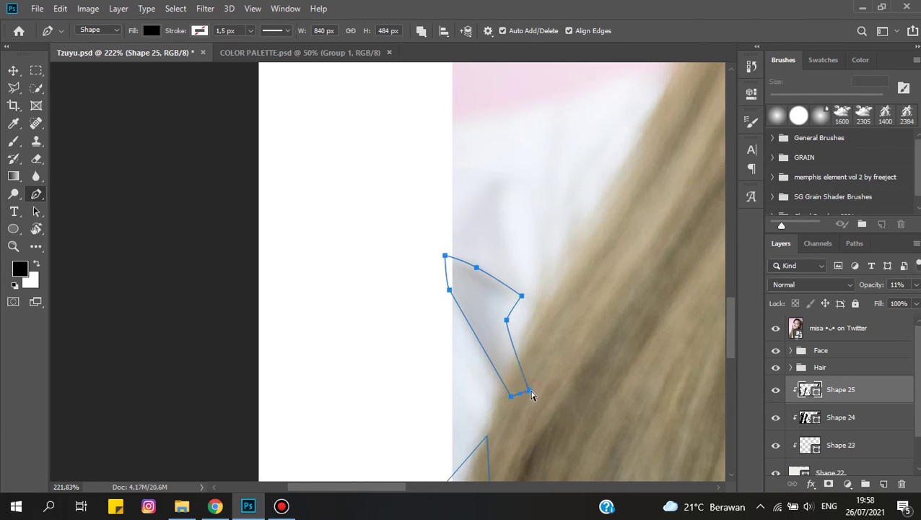
left_click(776, 328)
scroll(514, 180, "up", 2)
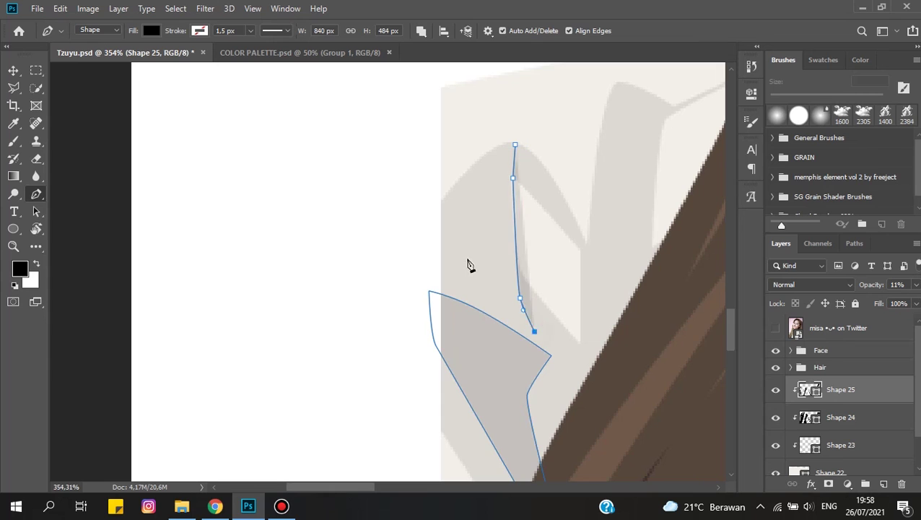
left_click(465, 257)
left_click(486, 154)
left_click(515, 144)
scroll(577, 217, "down", 2)
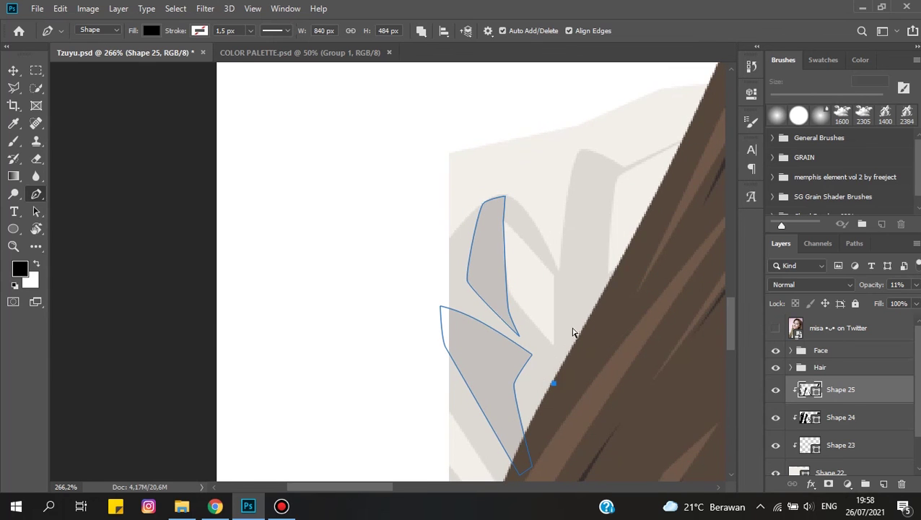
- Add a second fold shadow, then show the reference photo to compare
left_click(592, 166)
left_click(586, 356)
left_click(564, 371)
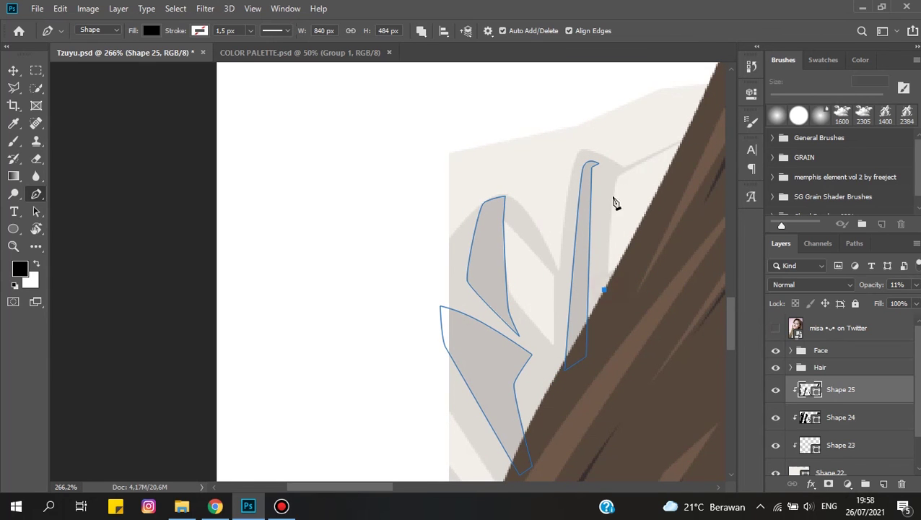
left_click(775, 328)
scroll(541, 252, "up", 2)
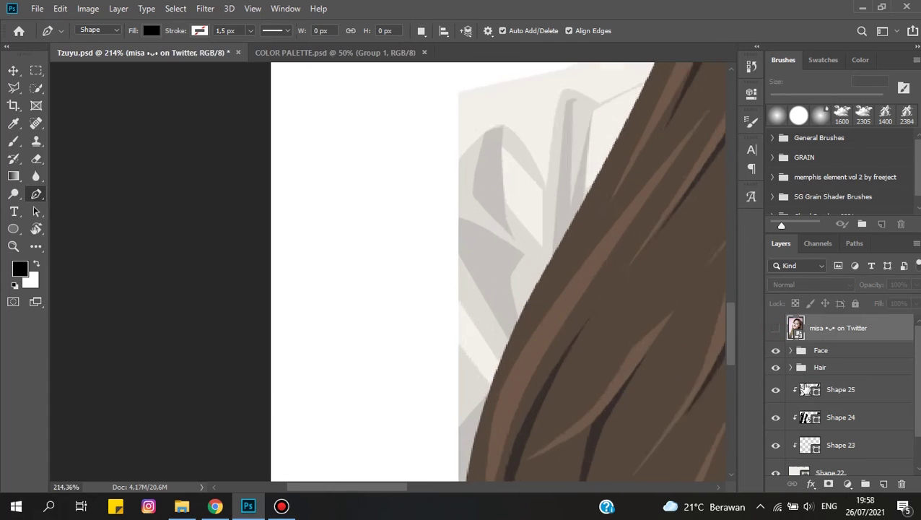
- Start Shape 26 at about 13% opacity with triangle and hook-shaped fold shadows
left_click(775, 327)
left_click(493, 289)
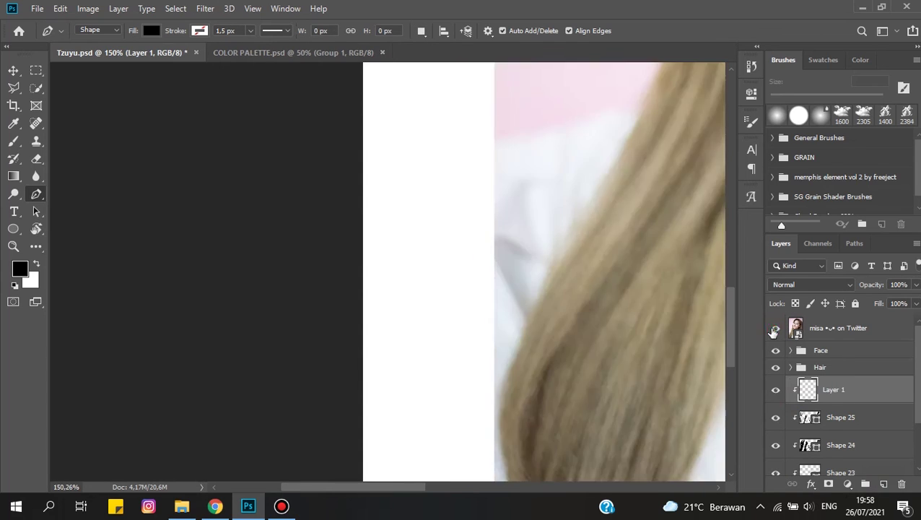
left_click(452, 246)
left_click(579, 387)
left_click_drag(870, 285, 878, 303)
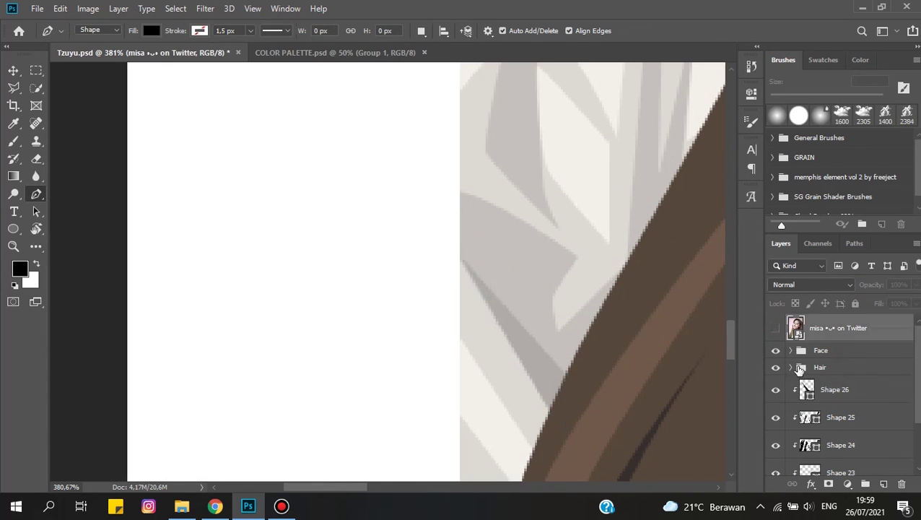
left_click(444, 179)
left_click(578, 250)
left_click(552, 287)
- Add a small closed fold shadow near the right collar
scroll(551, 288, "down", 1)
left_click(605, 173)
left_click(620, 200)
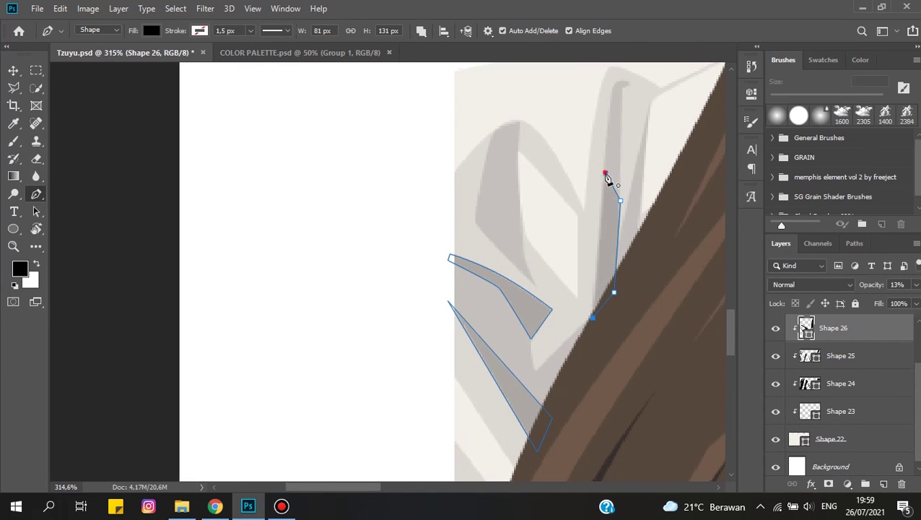
left_click(605, 173)
scroll(777, 331, "up", 3)
scroll(613, 249, "down", 3)
- Trace two more closed grey shadows over the lower-right shirt folds
left_click(543, 240)
left_click(529, 294)
left_click(542, 426)
left_click(561, 378)
left_click(573, 249)
left_click(543, 240)
scroll(549, 289, "up", 2)
left_click(533, 354)
left_click(498, 300)
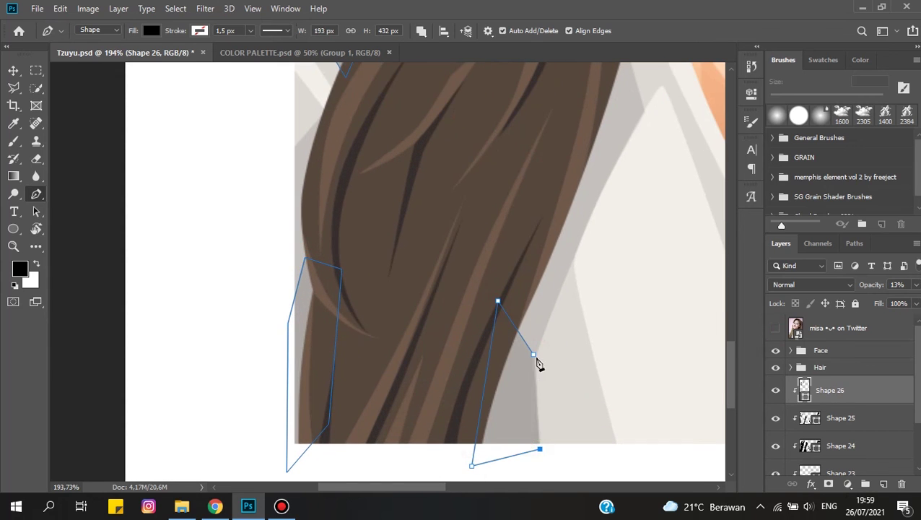
left_click(533, 353)
scroll(535, 263, "up", 2)
- Add a bottom-right shirt shadow and a thin shadow along the collar fold
scroll(658, 386, "right", 3)
scroll(500, 397, "right", 3)
left_click(490, 382)
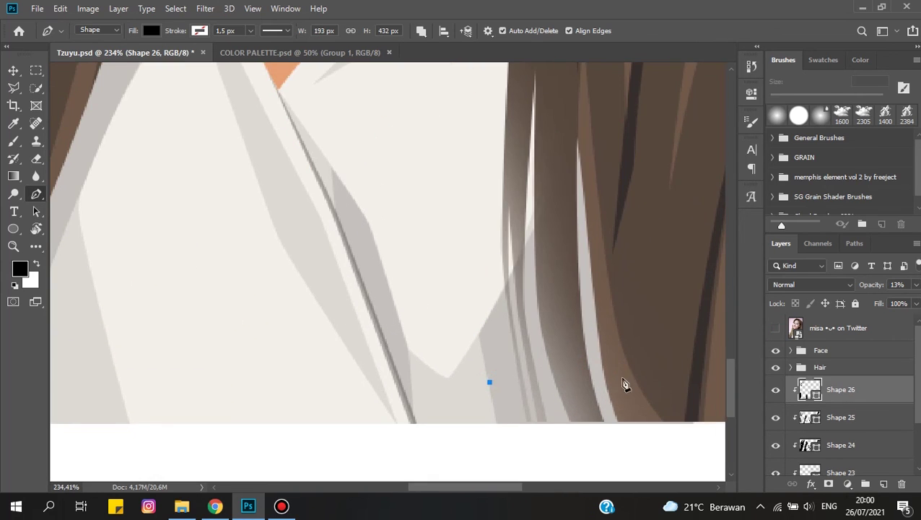
scroll(625, 383, "down", 2)
left_click(533, 378)
left_click(651, 434)
left_click(538, 410)
scroll(454, 325, "up", 3)
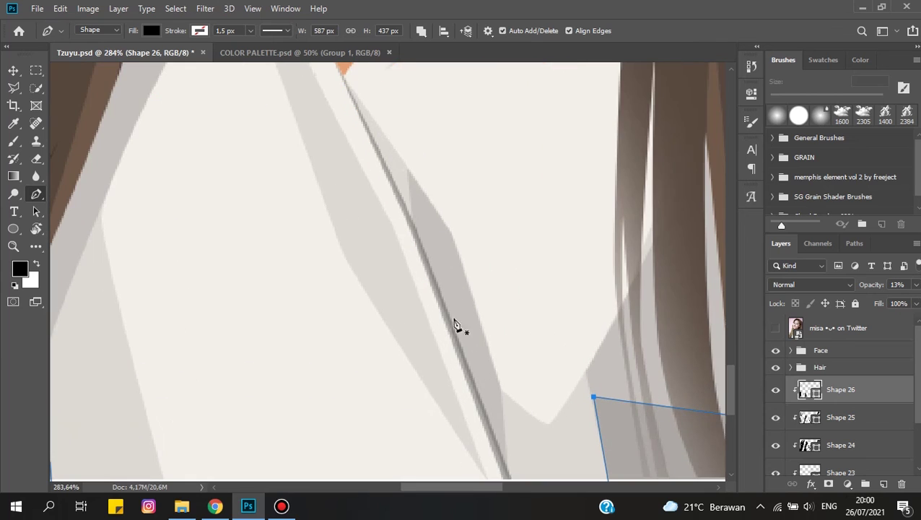
scroll(495, 367, "down", 3)
left_click(510, 437)
scroll(551, 349, "down", 3)
scroll(628, 363, "up", 3)
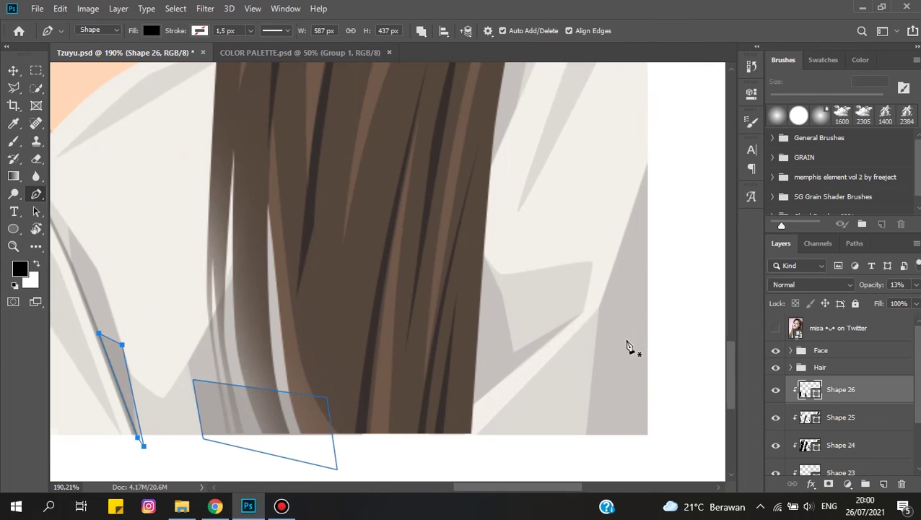
- Close another lower-right shadow and a four-point fold shadow
left_click(655, 434)
left_click(587, 436)
left_click(595, 358)
scroll(597, 364, "up", 2)
left_click(511, 374)
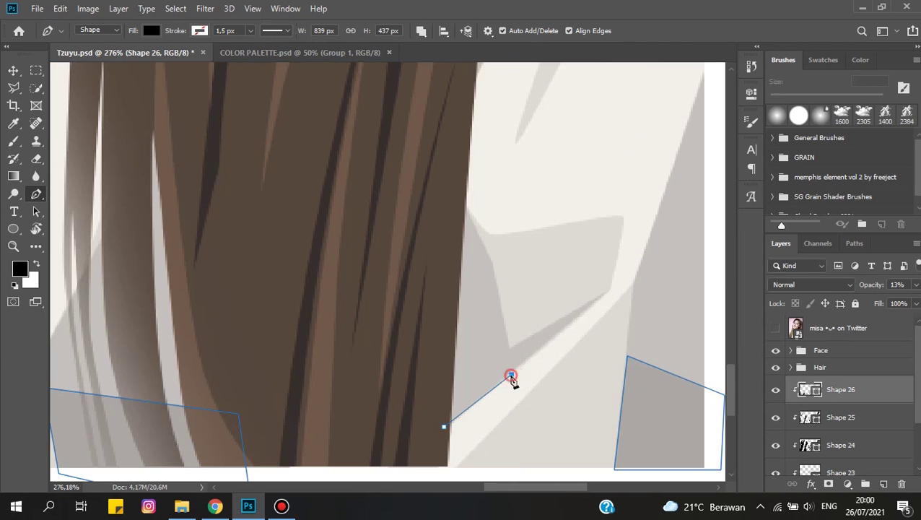
left_click(490, 262)
left_click(444, 427)
scroll(513, 296, "up", 2)
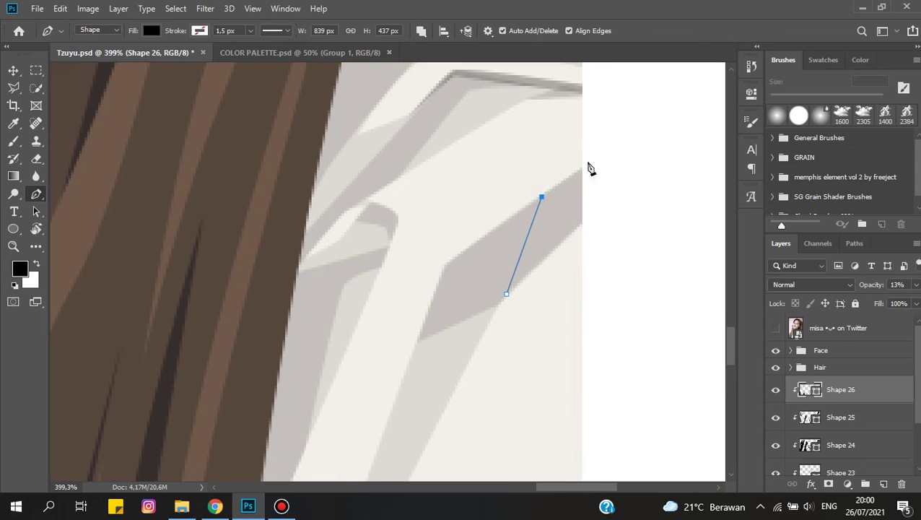
- Draw a quadrilateral shadow over the shoulder fold
left_click(602, 159)
left_click(587, 218)
left_click(507, 294)
scroll(447, 340, "down", 2)
- Add a hair-edge shadow, a small collar shadow and one more fold shadow
left_click(367, 283)
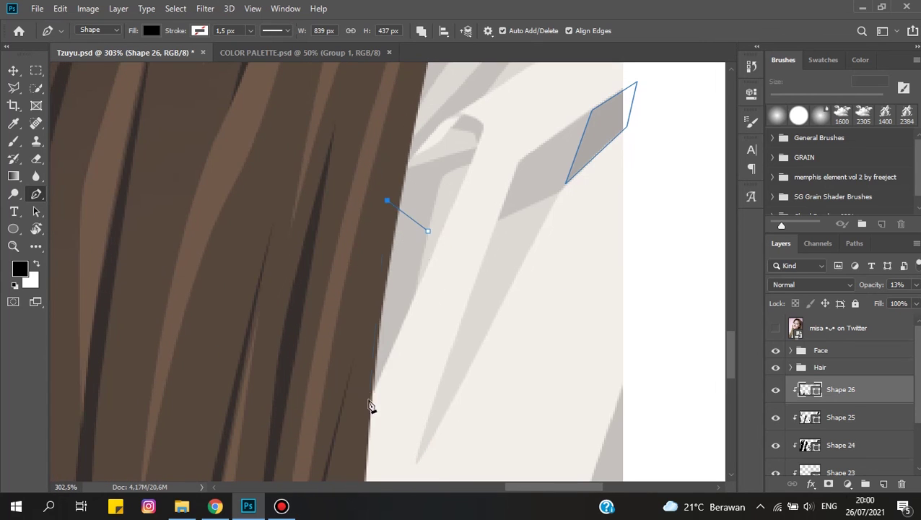
left_click(370, 399)
left_click(413, 294)
left_click(427, 228)
scroll(432, 231, "up", 3)
left_click(488, 169)
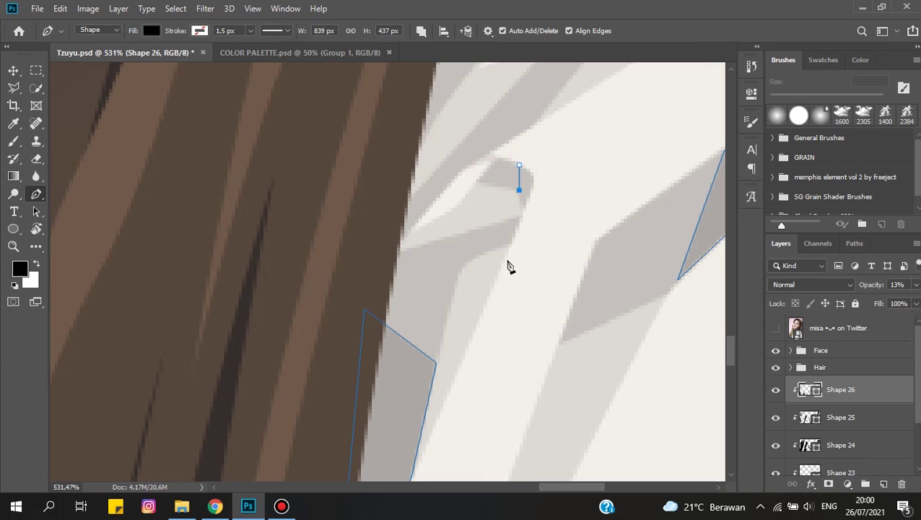
left_click(519, 166)
scroll(433, 264, "down", 2)
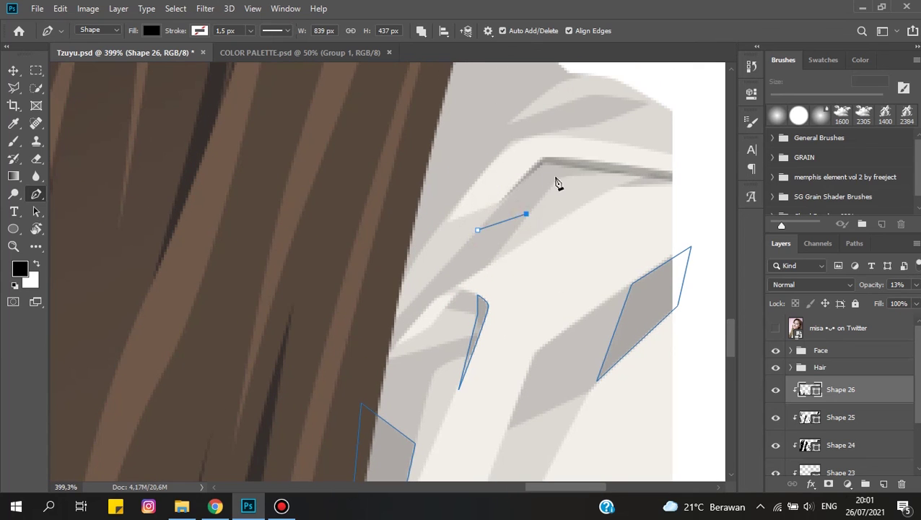
left_click(542, 159)
left_click(478, 230)
scroll(432, 306, "up", 3)
- Trace a collar shadow while toggling the reference photo, then select the Hair group
key("ctrl+comma")
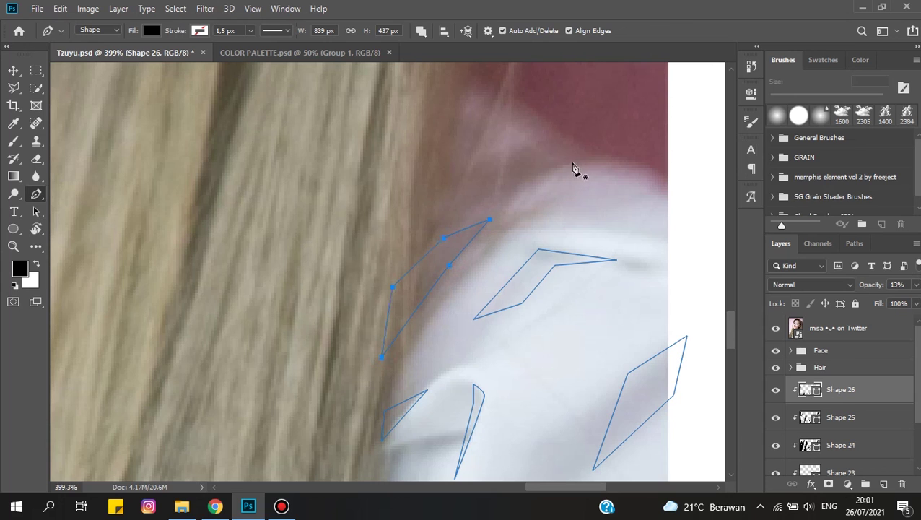
left_click(777, 330)
left_click(595, 157)
key("ctrl+comma")
left_click(381, 269)
left_click(408, 80)
scroll(448, 96, "up", 2)
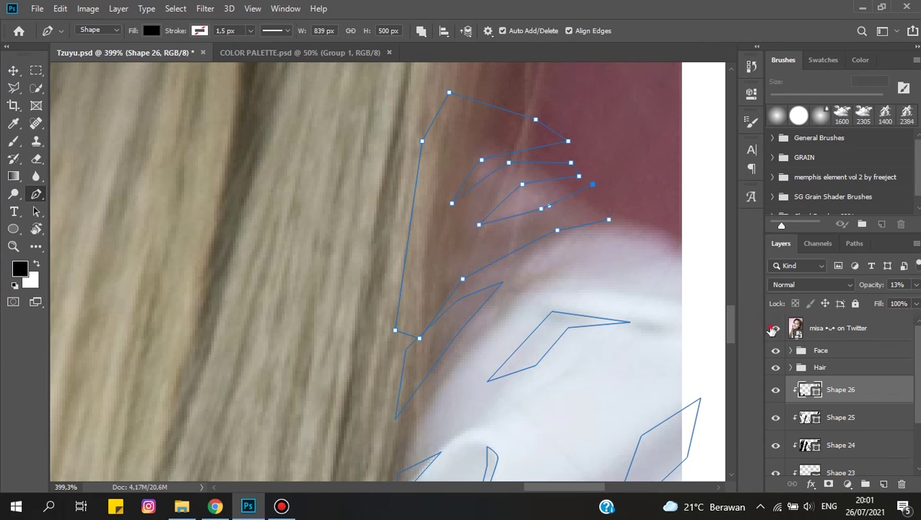
left_click(776, 330)
scroll(433, 275, "down", 5)
left_click(820, 366)
scroll(433, 275, "up", 2)
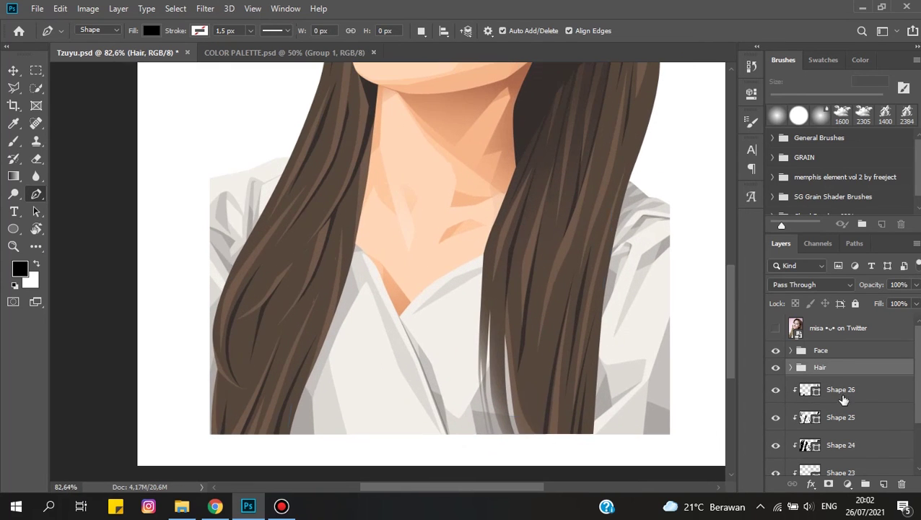
- Draw a new Shape 27 shadow on the lower shirt at 20% opacity
left_click(843, 399)
left_click(307, 337)
left_click_drag(376, 409, 385, 419)
left_click(279, 446)
left_click(307, 337)
key("1")
key("9")
- Trace the large lower-shirt shadow from left to right shoulder and add a layer mask
scroll(195, 267, "up", 2)
left_click(195, 316)
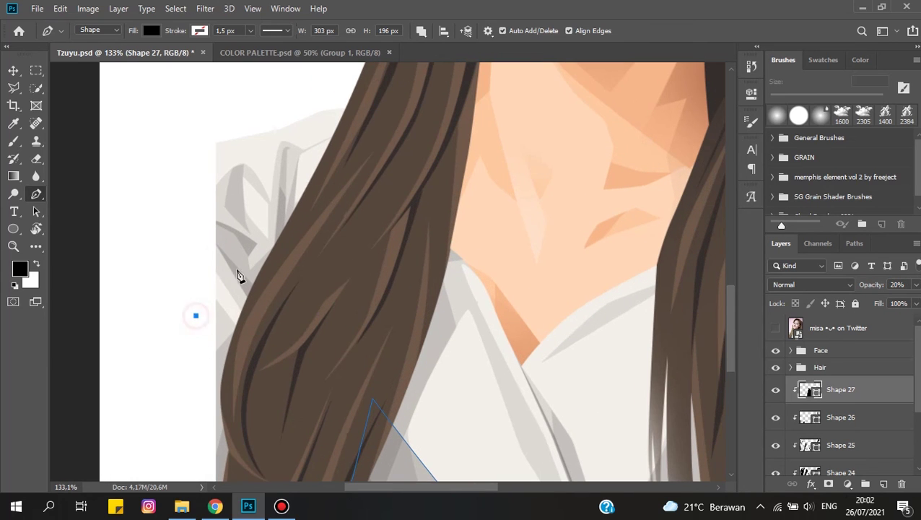
scroll(308, 261, "down", 2)
left_click(251, 419)
left_click_drag(551, 257, 376, 311)
left_click(422, 204)
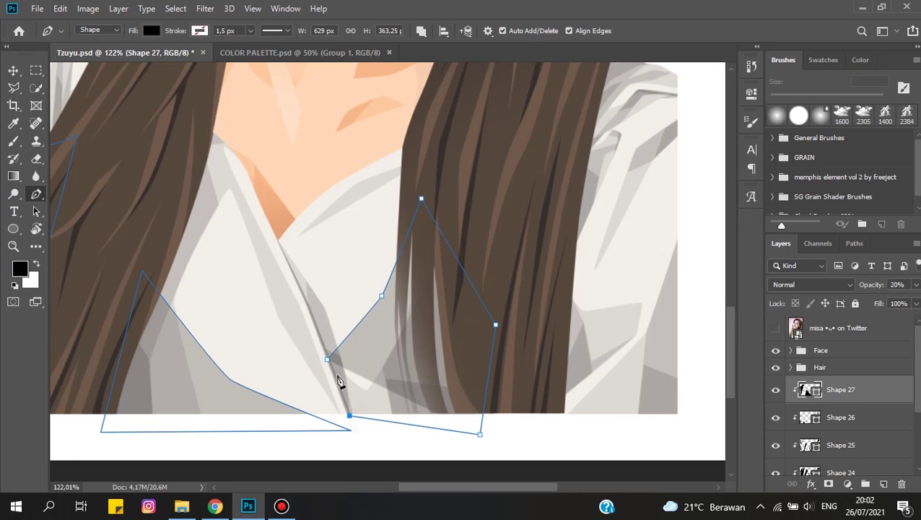
left_click(496, 331)
left_click(481, 440)
scroll(480, 441, "down", 2)
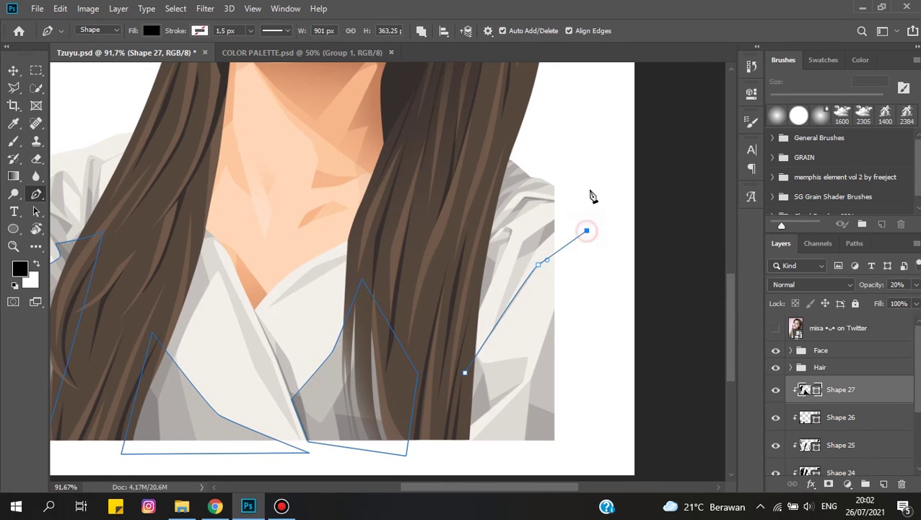
left_click(582, 144)
left_click(488, 124)
left_click(465, 373)
key("b")
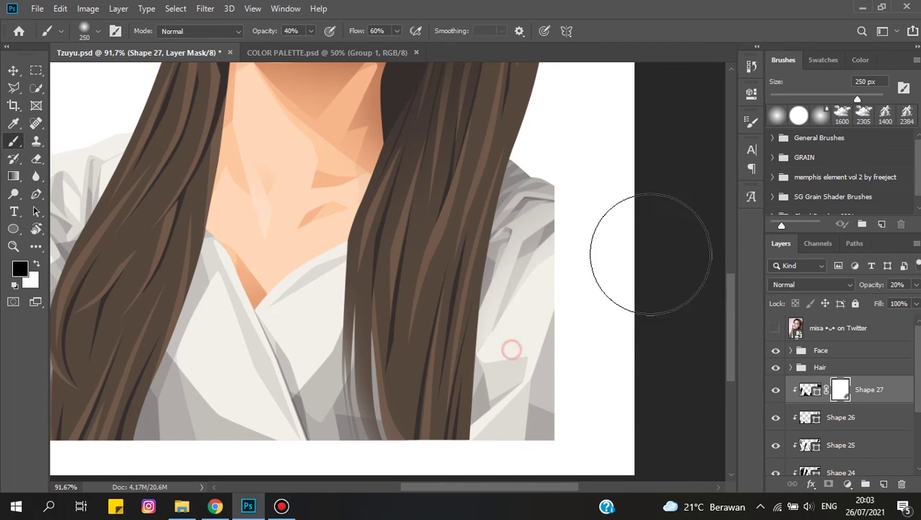